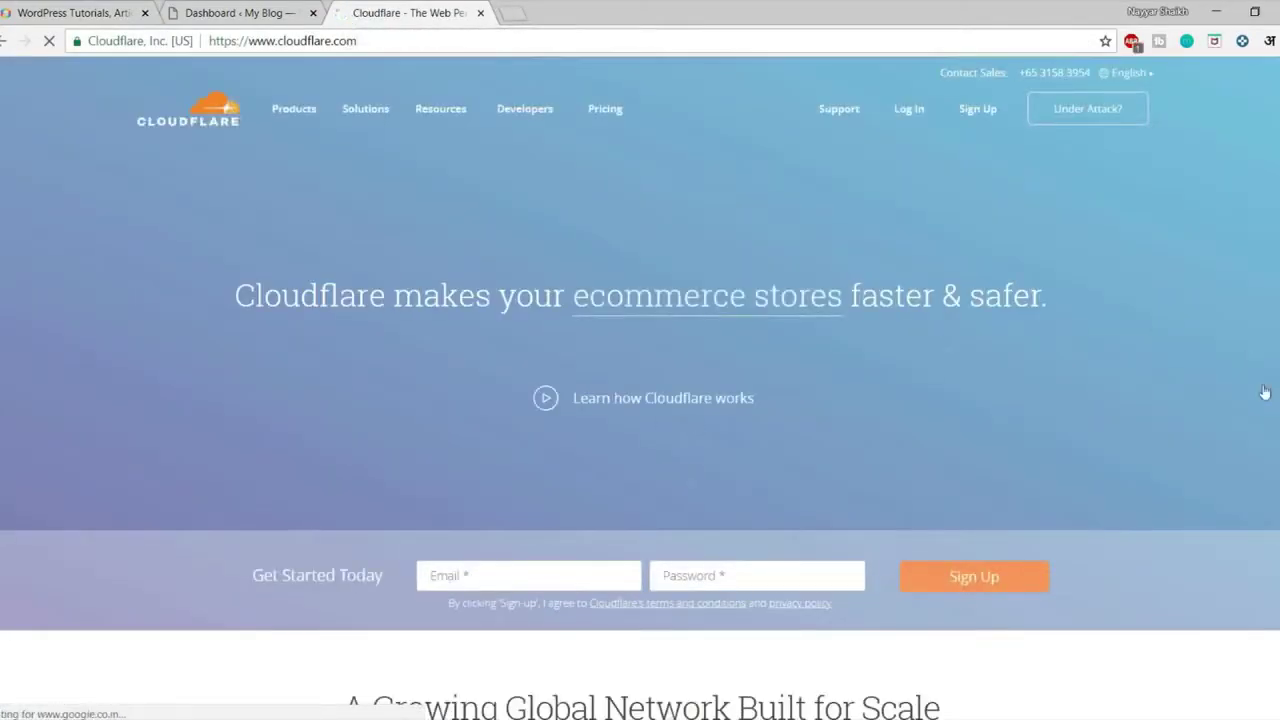
# Log in to the Cloudflare account
pyautogui.scroll(-2, 1264, 454)
pyautogui.scroll(2, 1264, 454)
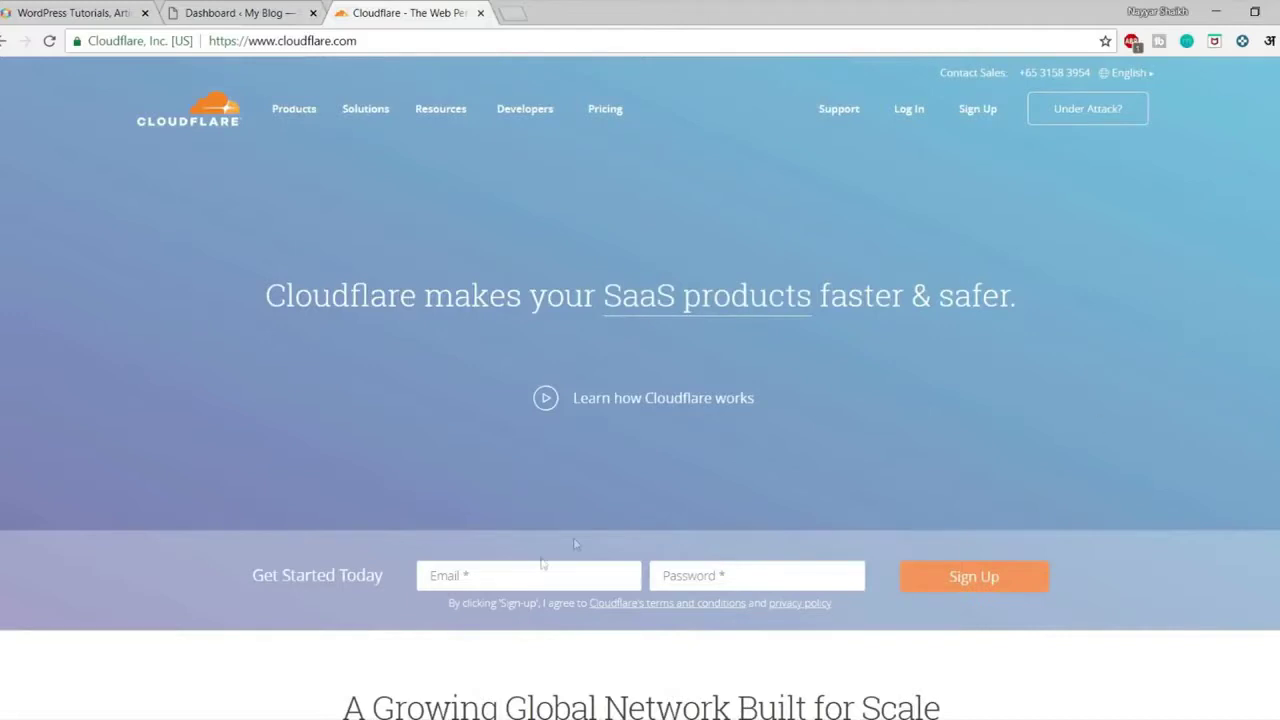
pyautogui.click(487, 572)
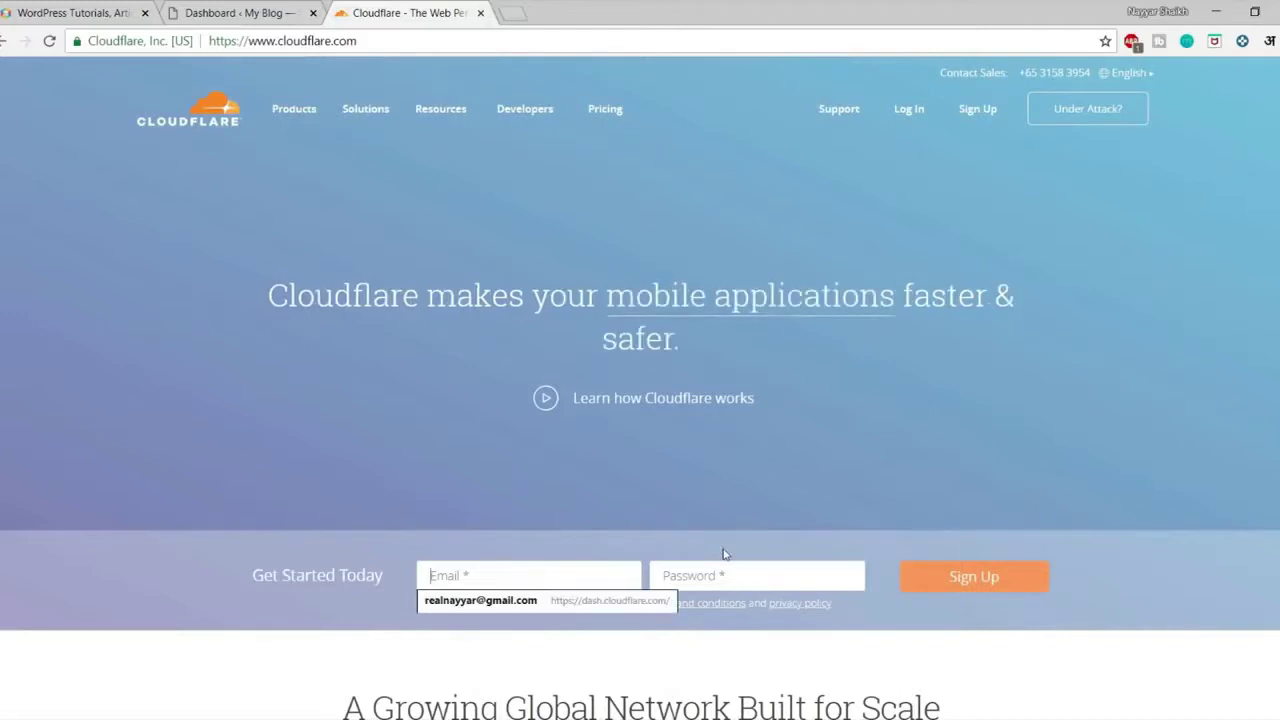
pyautogui.click(746, 565)
pyautogui.click(1085, 550)
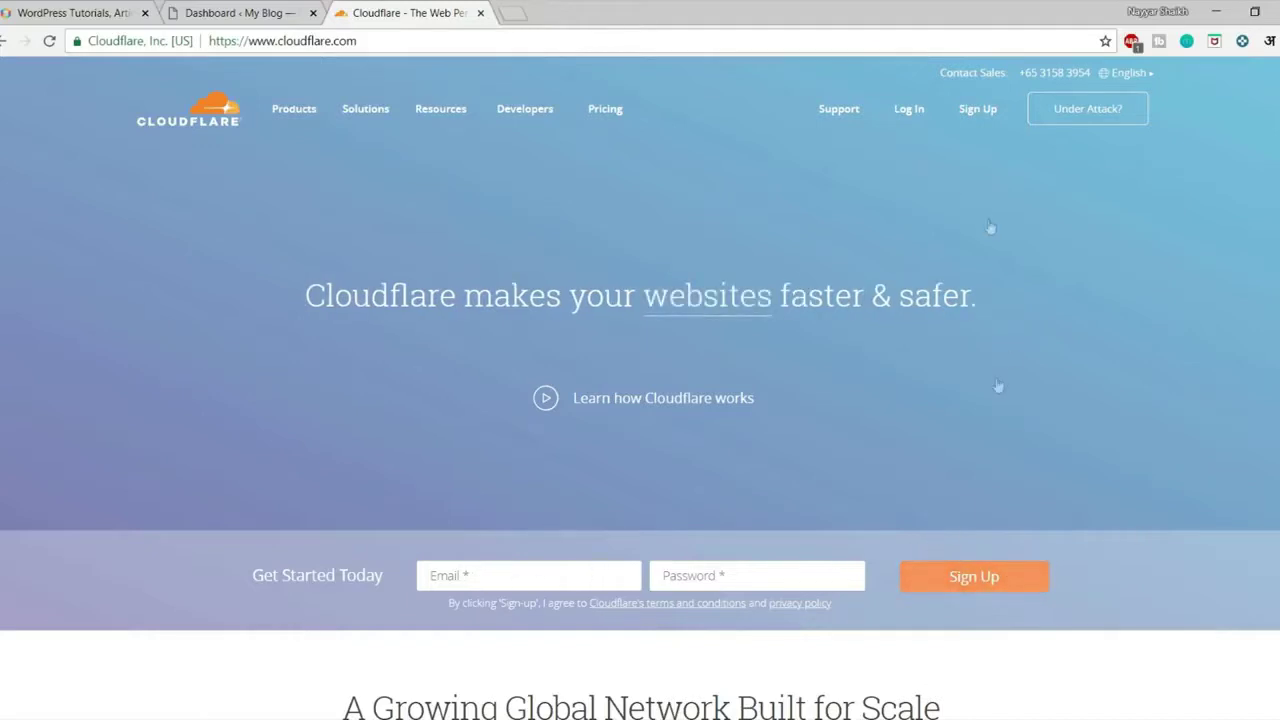
pyautogui.click(912, 110)
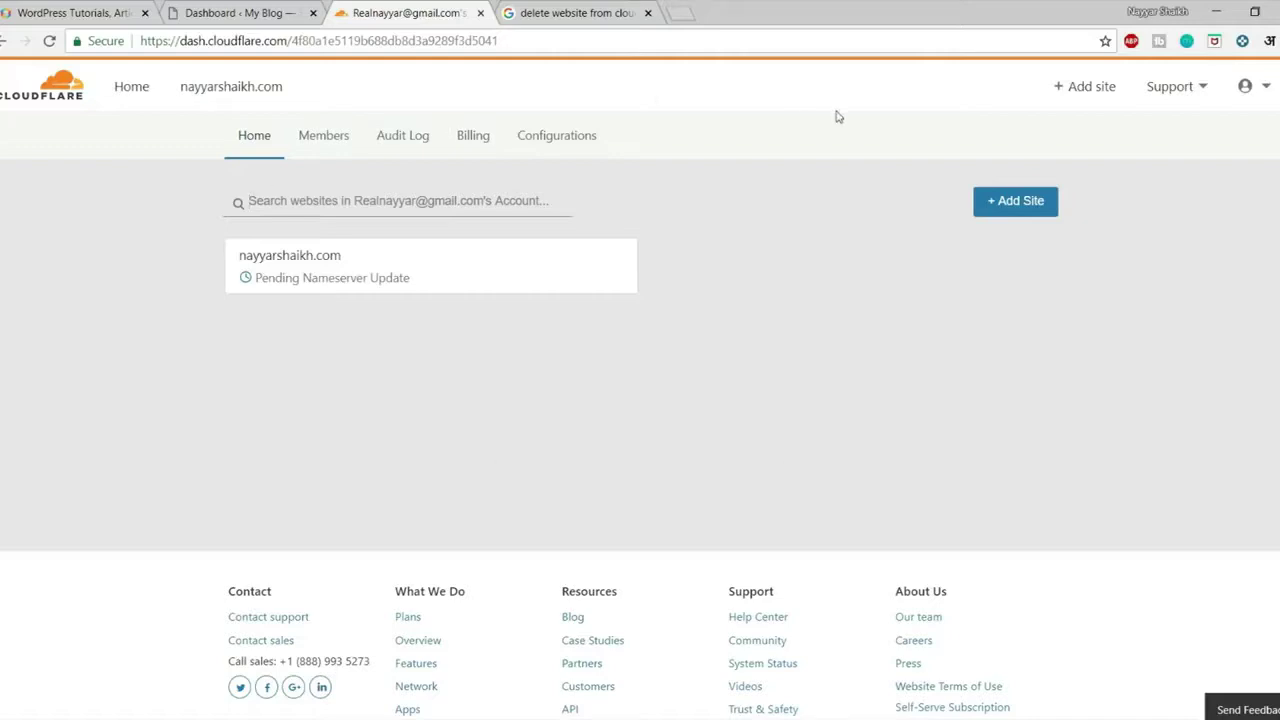
pyautogui.click(1013, 210)
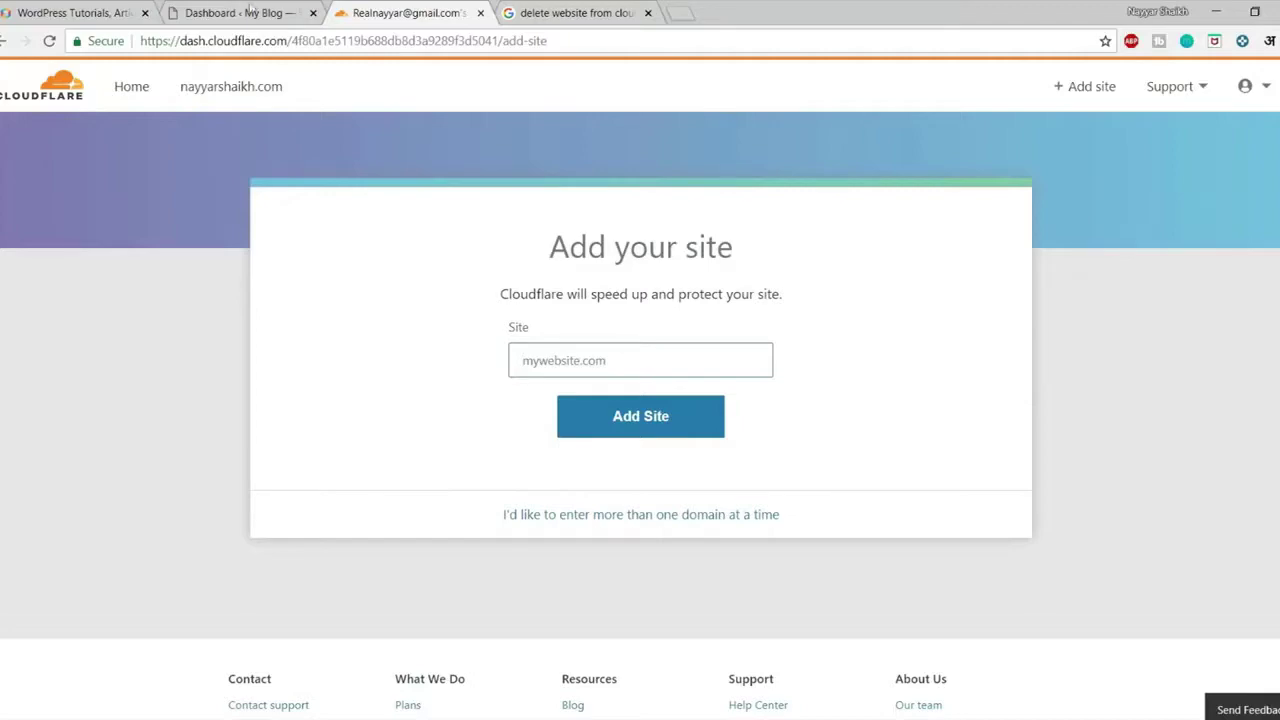
pyautogui.click(218, 10)
pyautogui.moveTo(313, 41); pyautogui.dragTo(124, 43)
pyautogui.hotkey('ctrl', 'c')
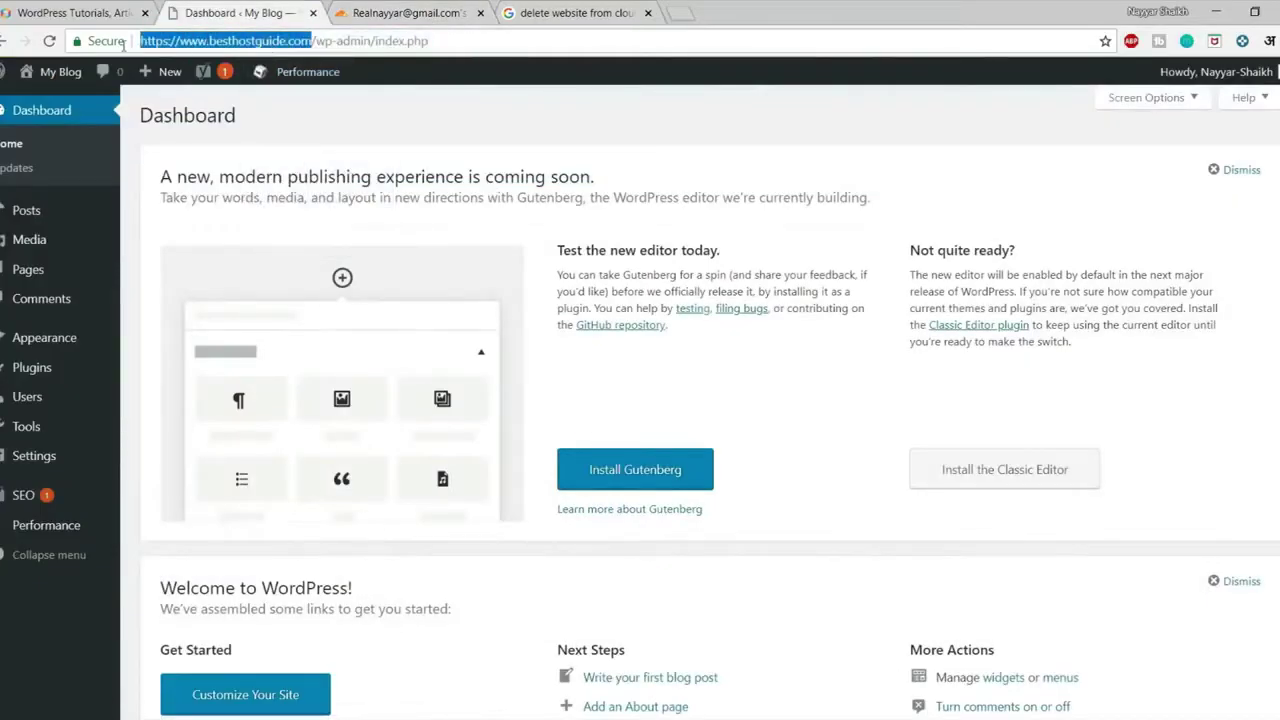
pyautogui.click(403, 12)
pyautogui.hotkey('ctrl', 'v')
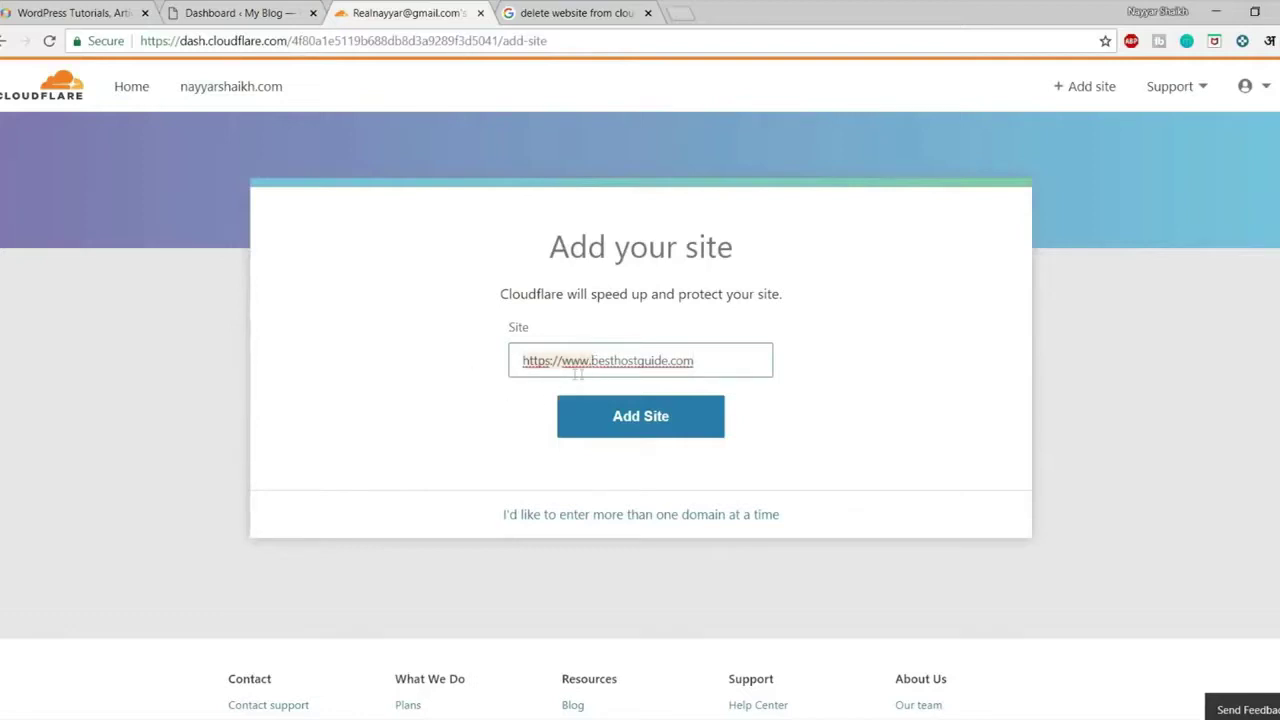
pyautogui.click(593, 366)
pyautogui.hotkey('shift', 'Home')
pyautogui.press('BackSpace')
pyautogui.click(634, 363)
pyautogui.click(523, 397)
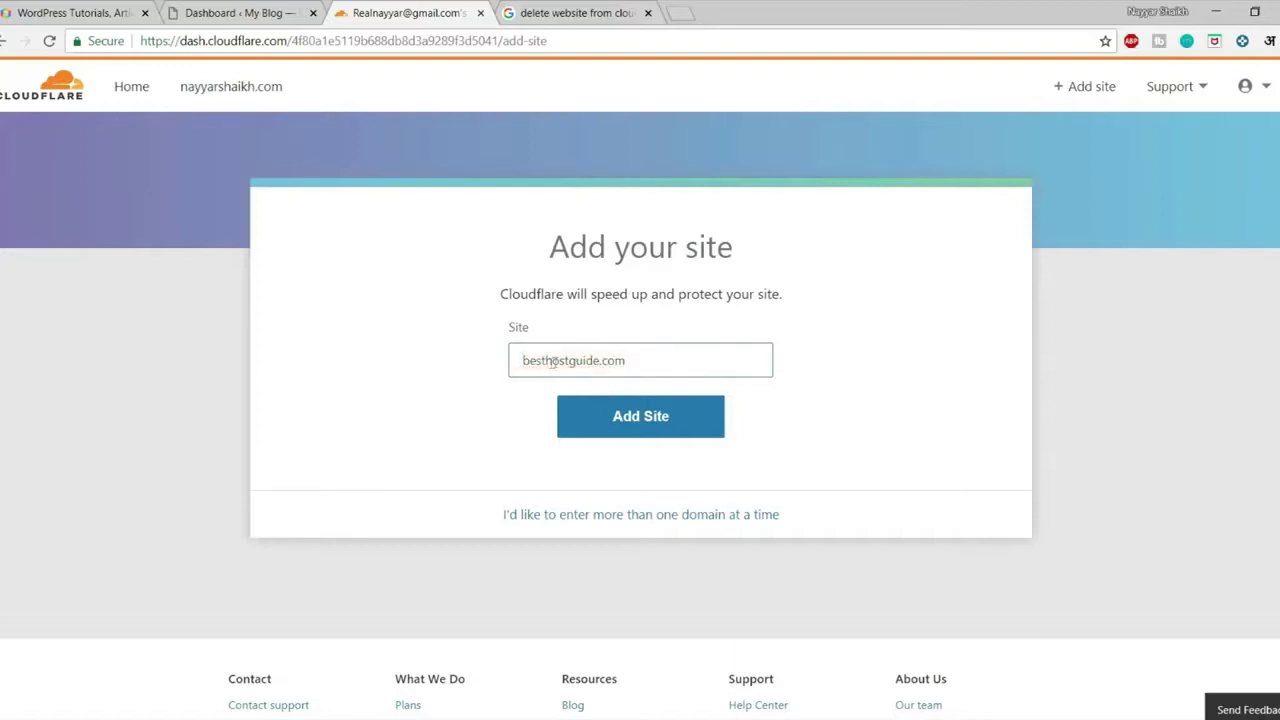
pyautogui.click(517, 361)
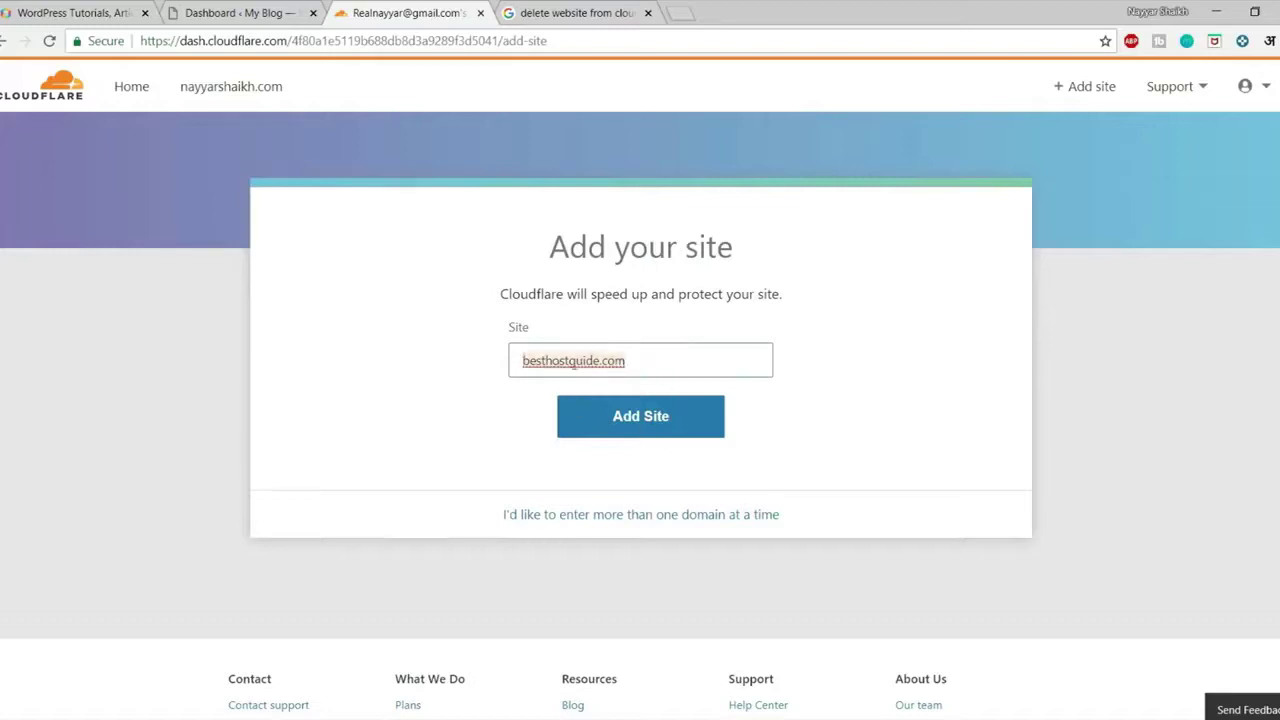
# Submit besthostguide.com, get past the DNS scan, and confirm the Free $0/month plan
pyautogui.click(658, 430)
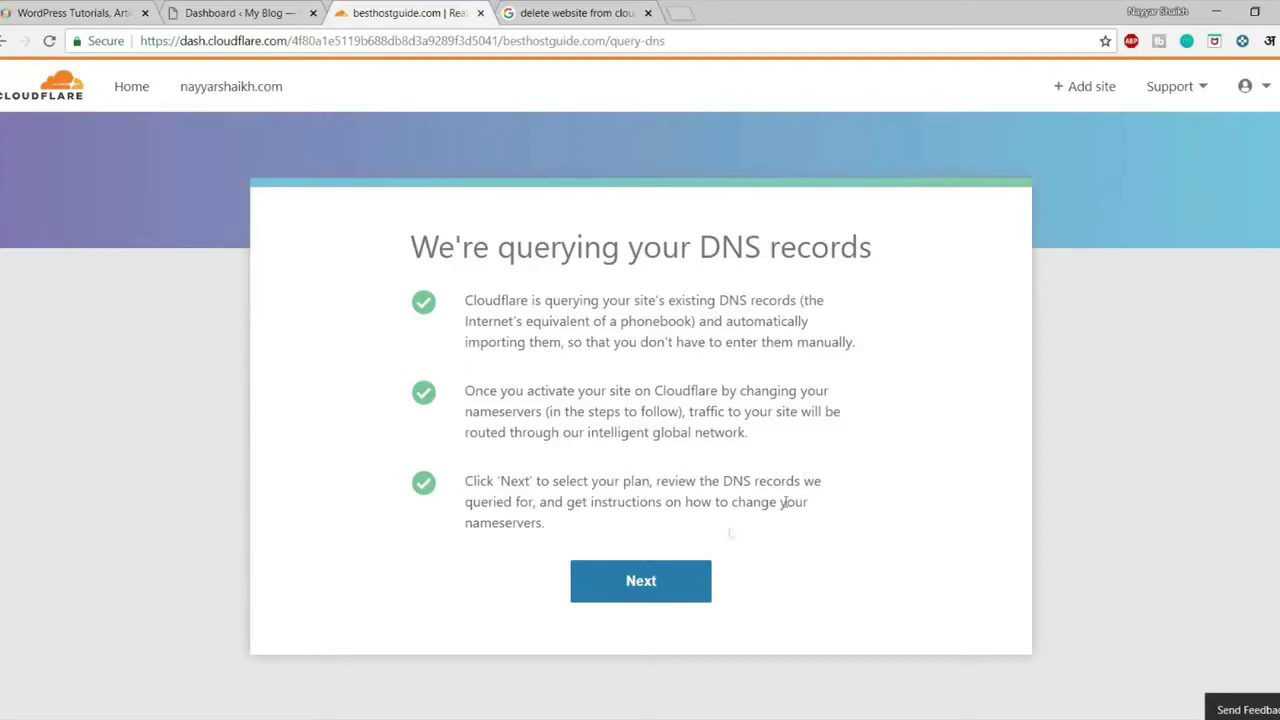
pyautogui.click(673, 590)
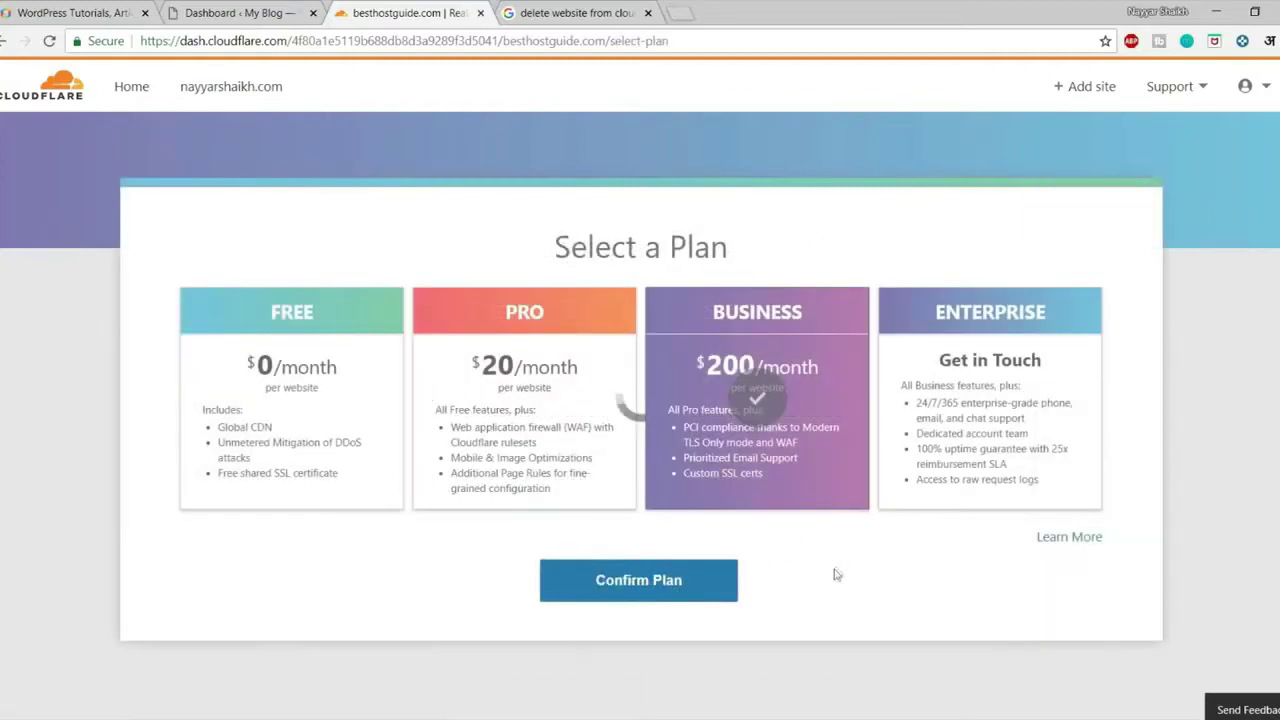
pyautogui.click(285, 386)
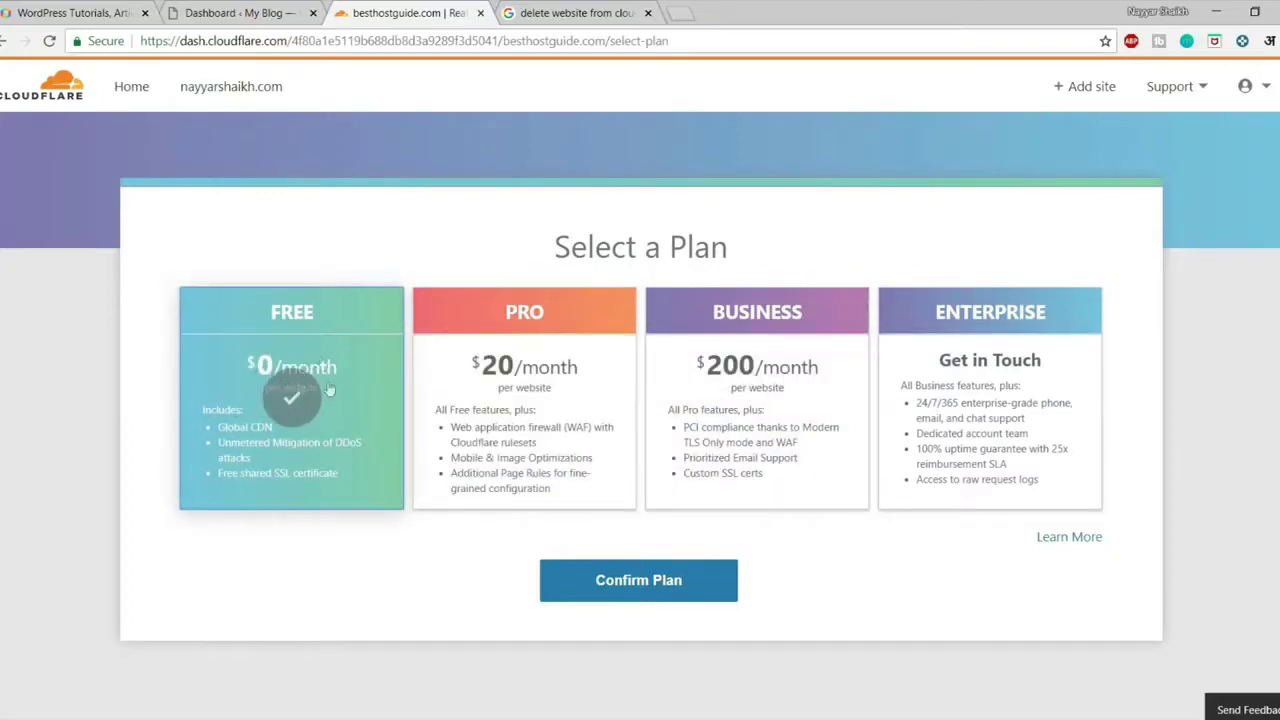
pyautogui.click(628, 585)
pyautogui.click(928, 484)
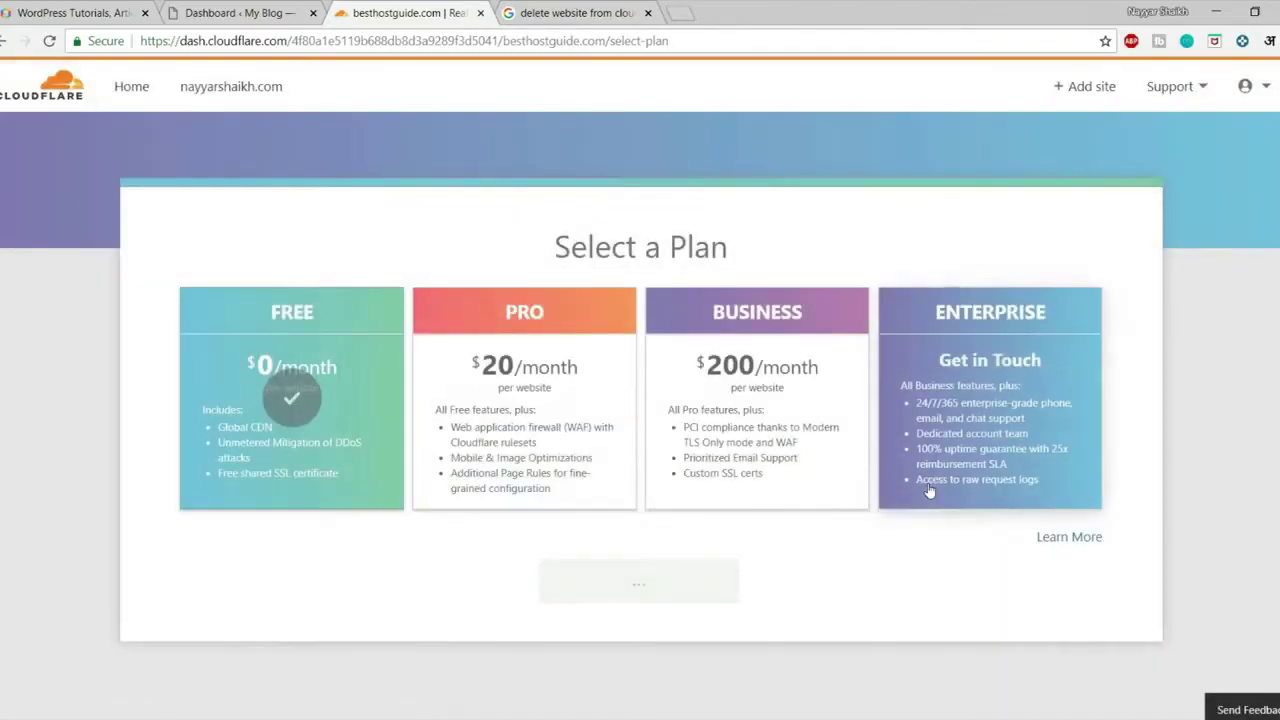
# Proxy the autoconfig, autodiscover, cpanel, cpcalendars, cpcontacts, ftp, webdisk, webmail, whm and mail records through Cloudflare
pyautogui.scroll(-5, 688, 572)
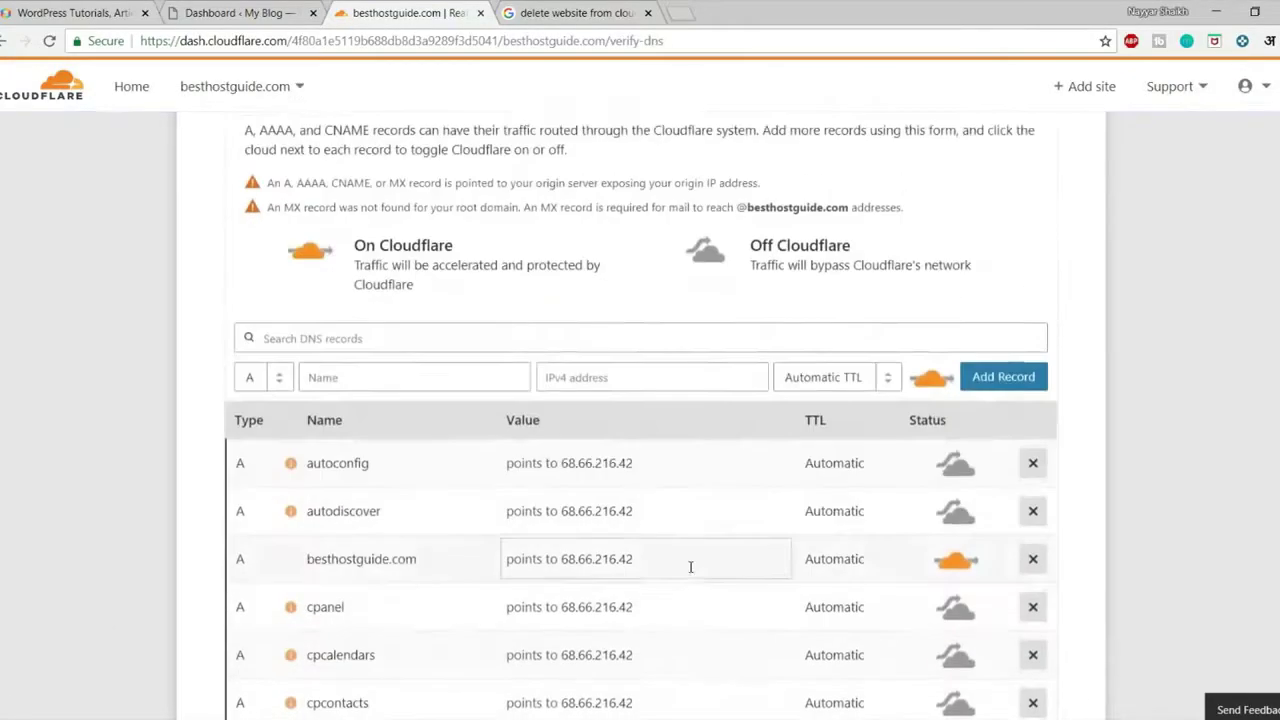
pyautogui.scroll(5, 620, 520)
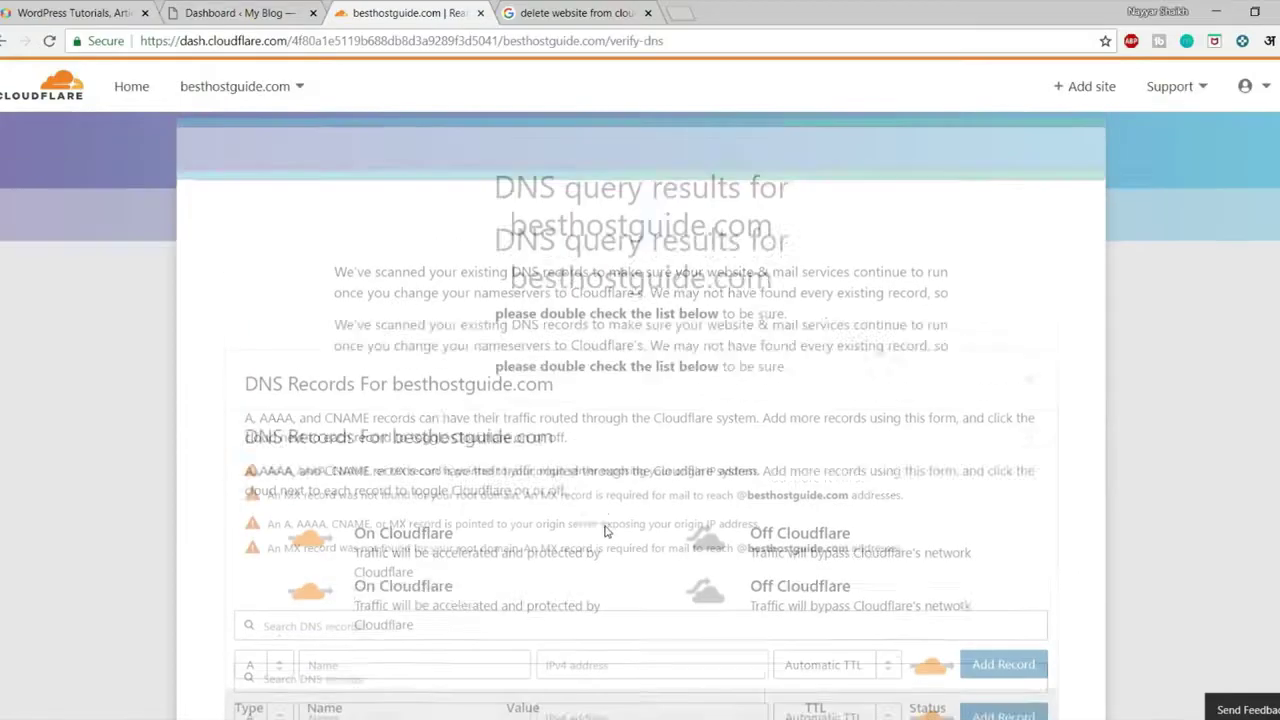
pyautogui.moveTo(505, 255); pyautogui.dragTo(710, 252)
pyautogui.click(748, 257)
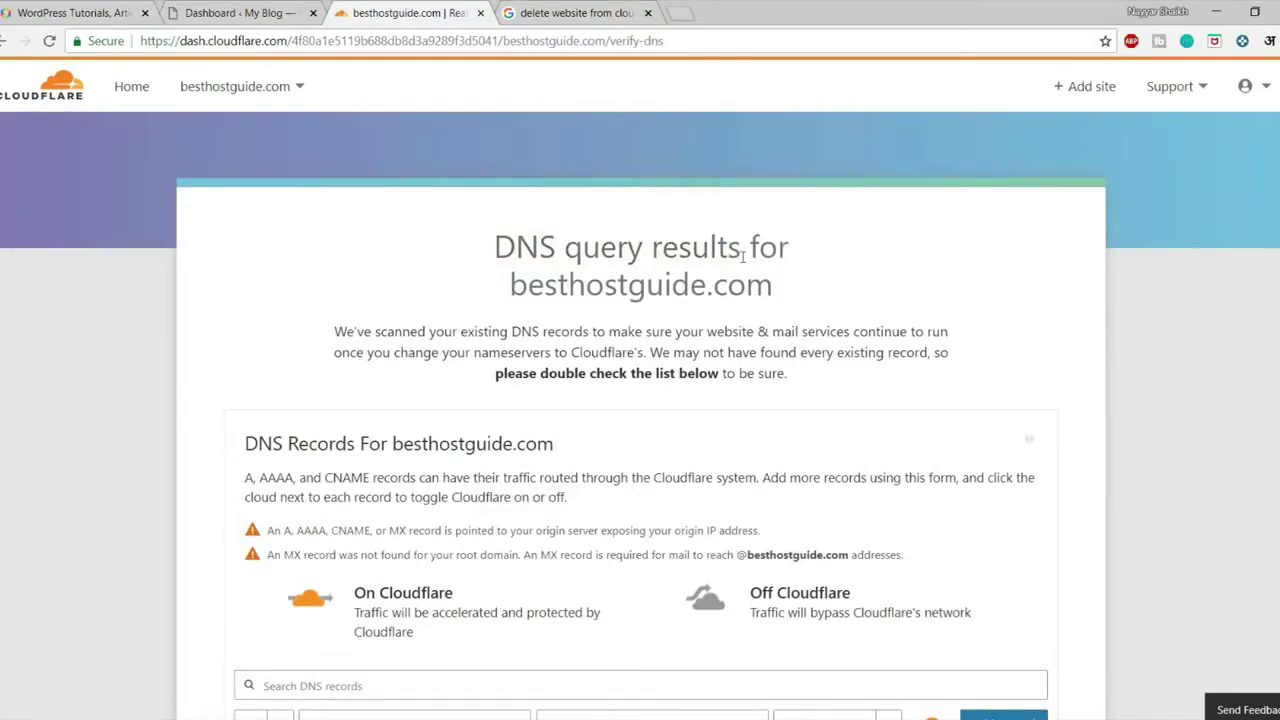
pyautogui.scroll(-3, 793, 325)
pyautogui.scroll(-1, 793, 331)
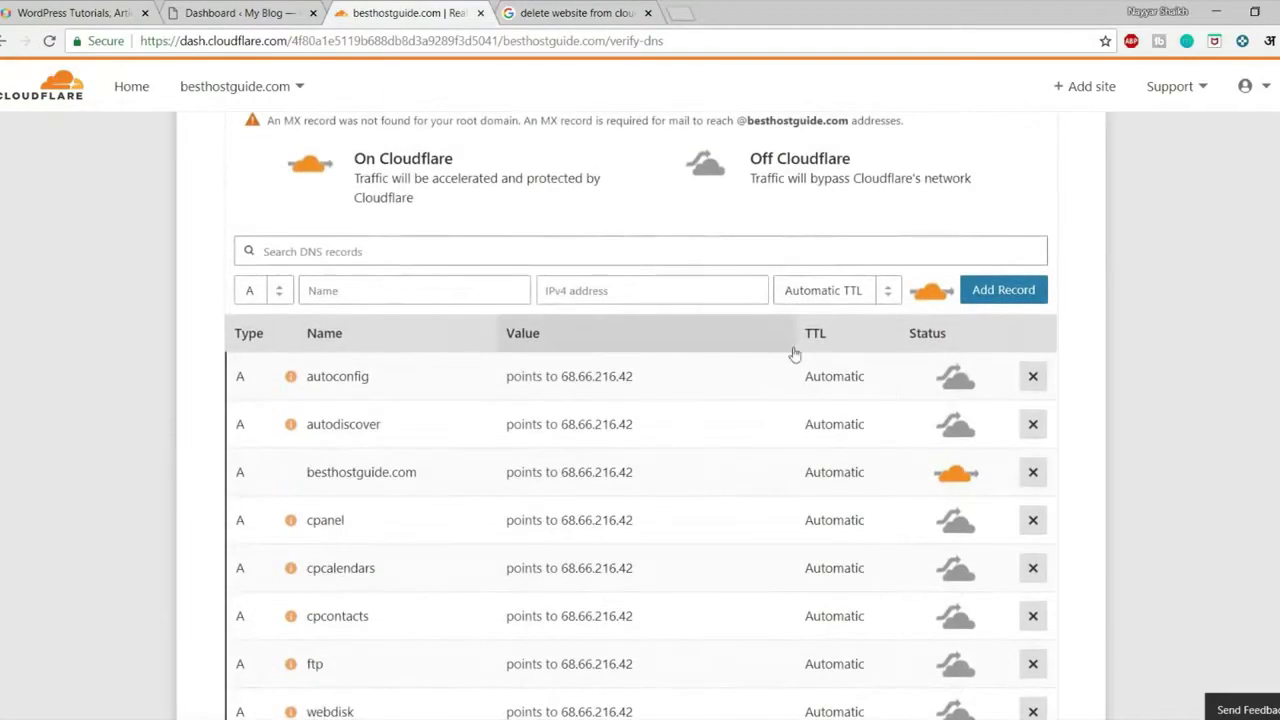
pyautogui.click(956, 378)
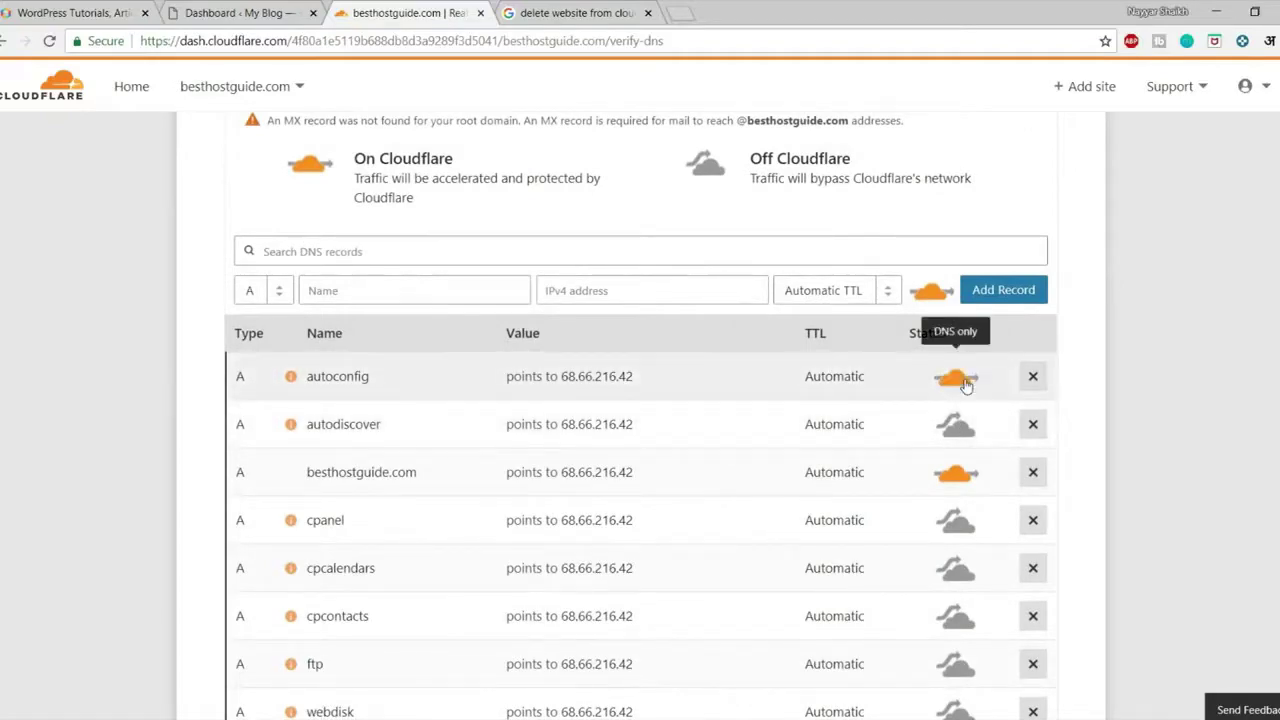
pyautogui.click(958, 425)
pyautogui.scroll(-2, 992, 427)
pyautogui.click(956, 346)
pyautogui.click(956, 394)
pyautogui.click(958, 445)
pyautogui.click(956, 490)
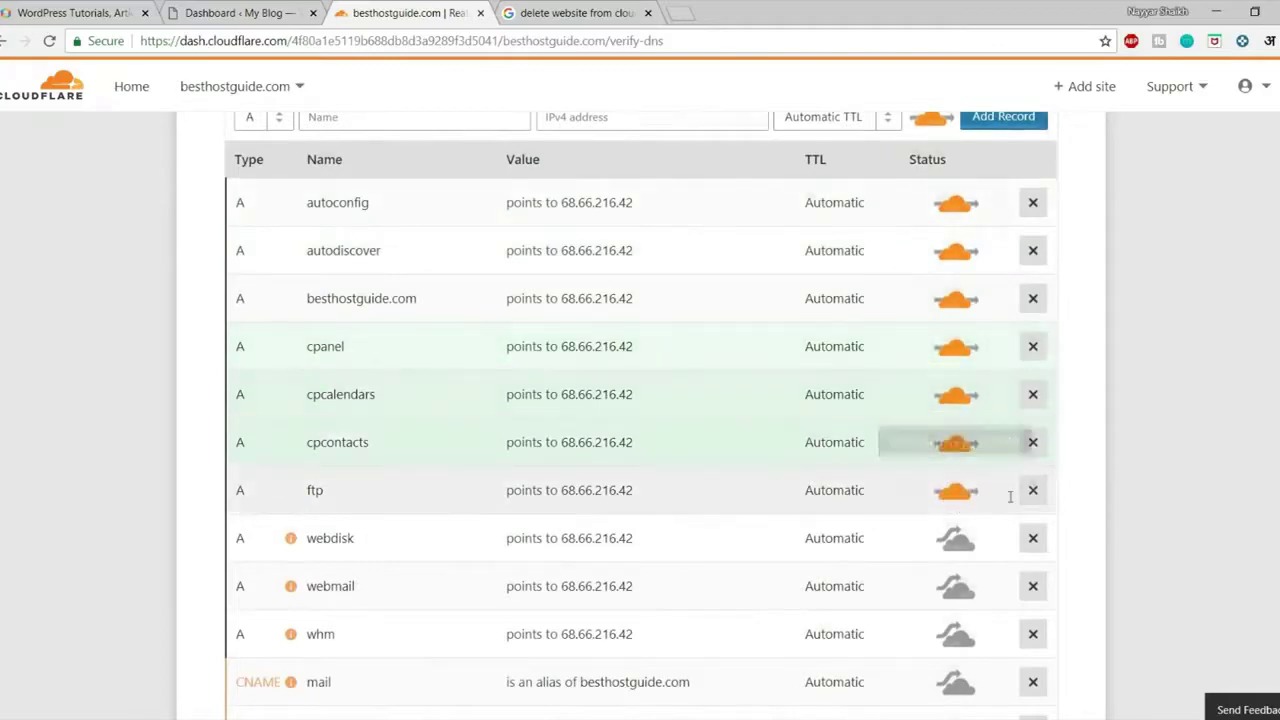
pyautogui.scroll(-3, 958, 495)
pyautogui.click(958, 282)
pyautogui.click(956, 328)
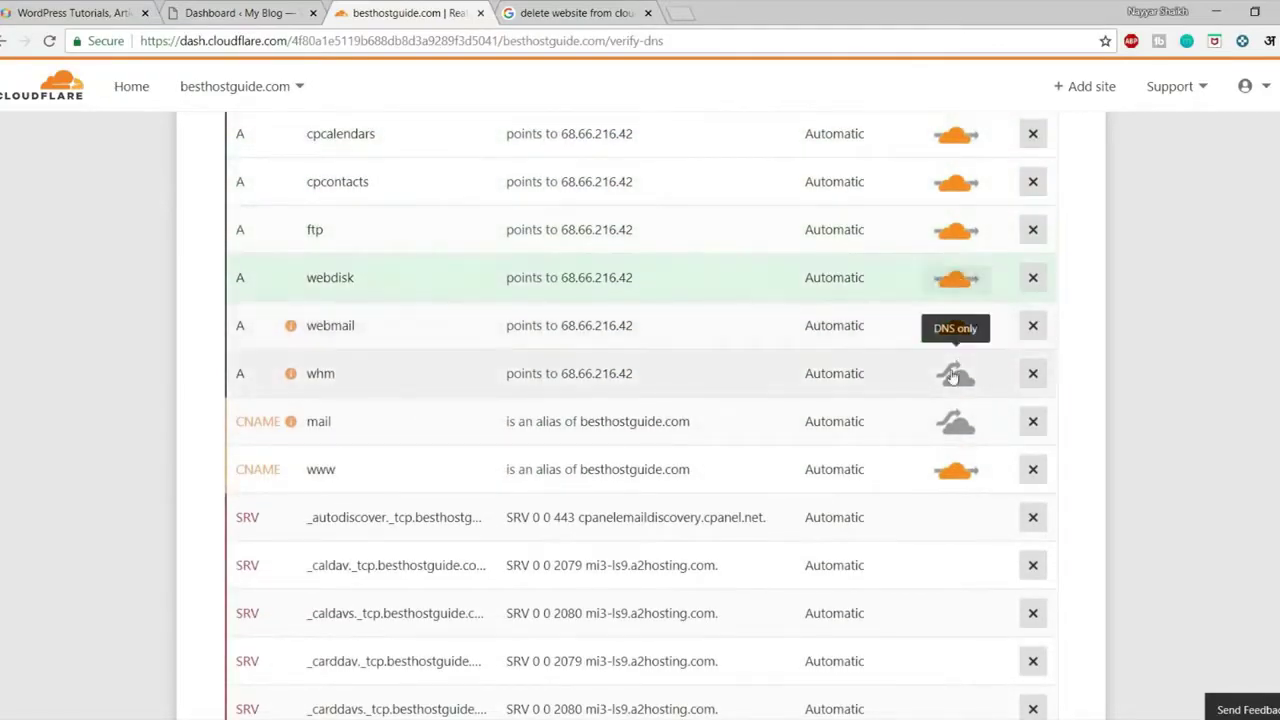
pyautogui.click(956, 376)
pyautogui.click(958, 424)
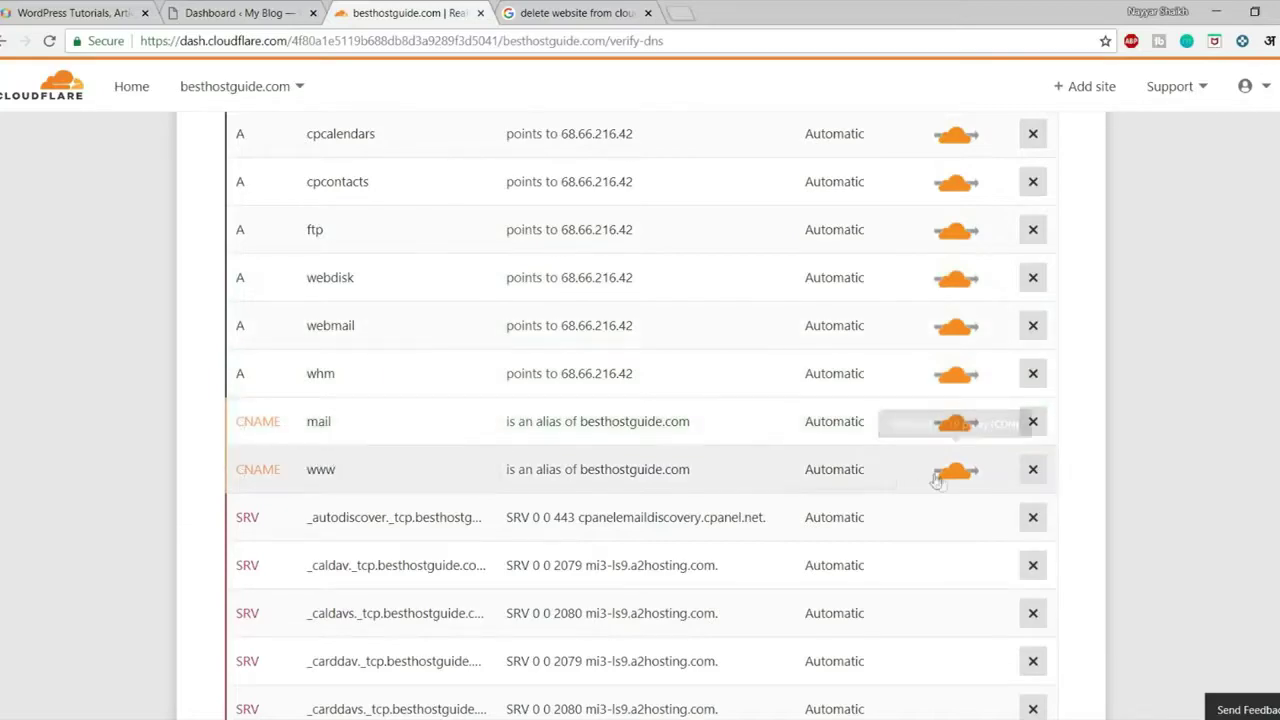
# Continue to Cloudflare's nameserver-change instructions
pyautogui.scroll(10, 934, 480)
pyautogui.scroll(-20, 940, 478)
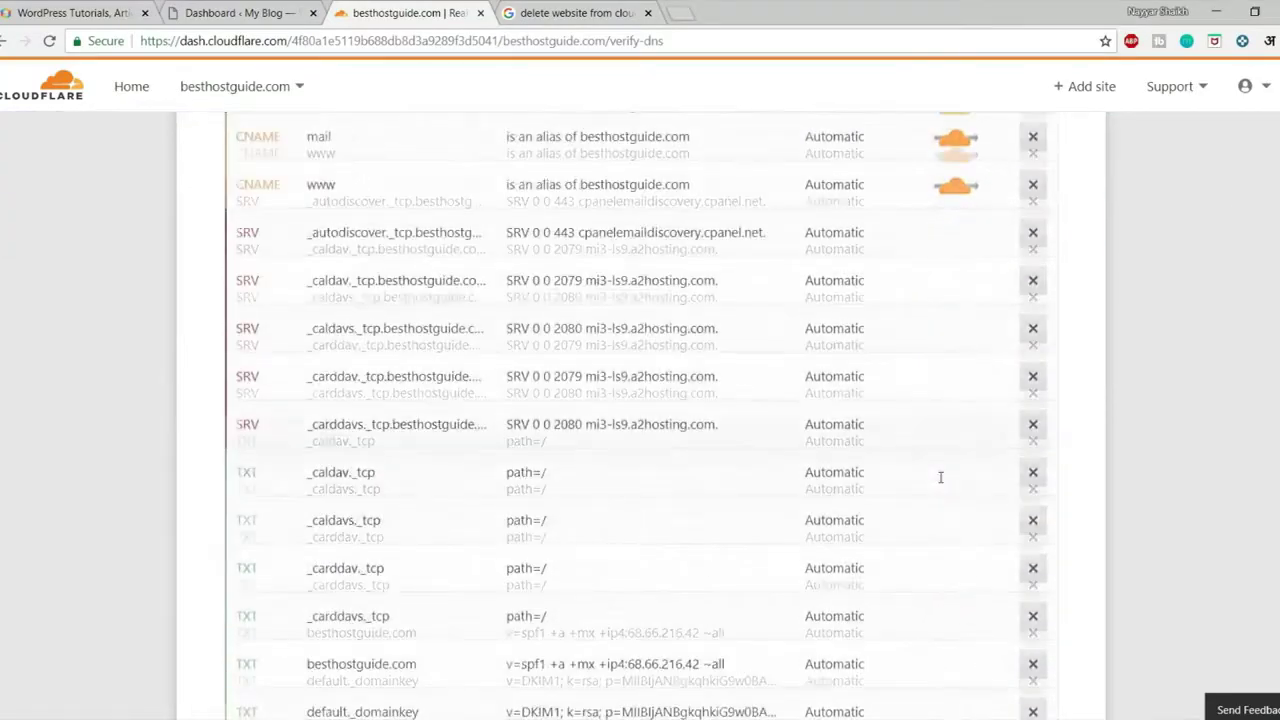
pyautogui.click(597, 338)
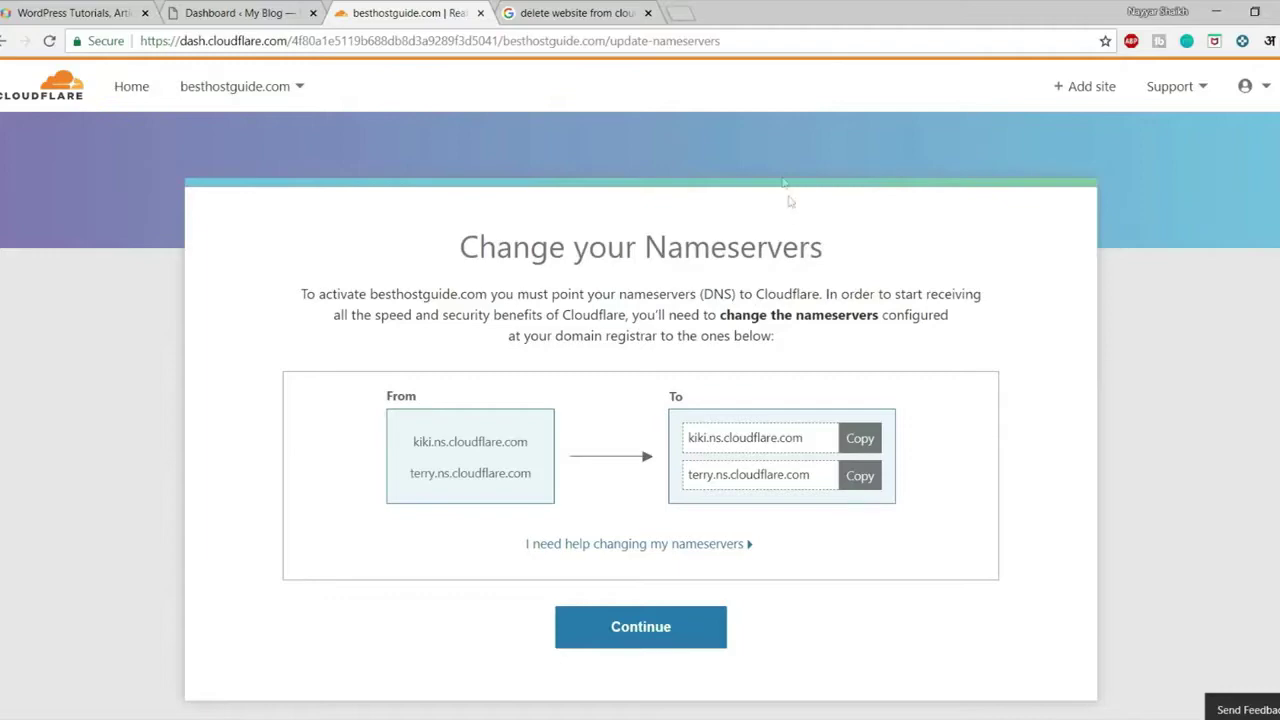
pyautogui.click(608, 12)
# Search Google for 'how to change nameservers in godaddy' using the suggested completion
pyautogui.scroll(2, 293, 168)
pyautogui.click(311, 102)
pyautogui.hotkey('ctrl', 'a')
pyautogui.write('how to nam')
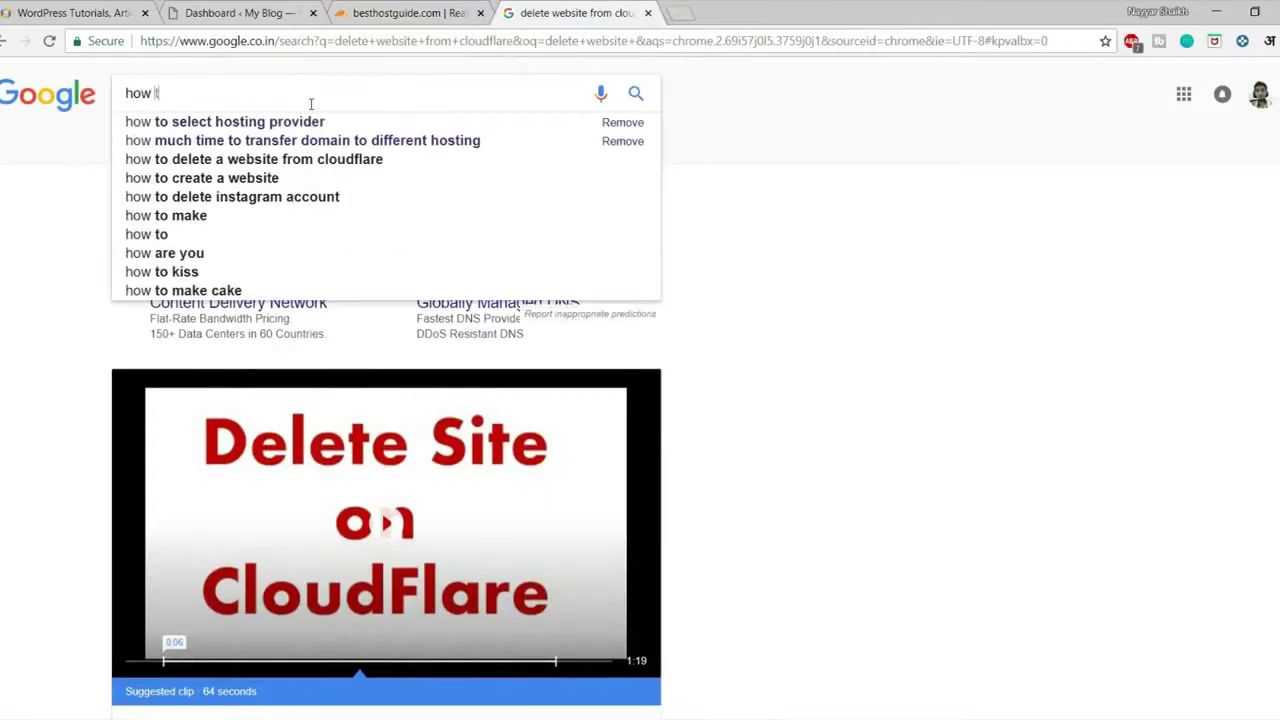
pyautogui.write('eser')
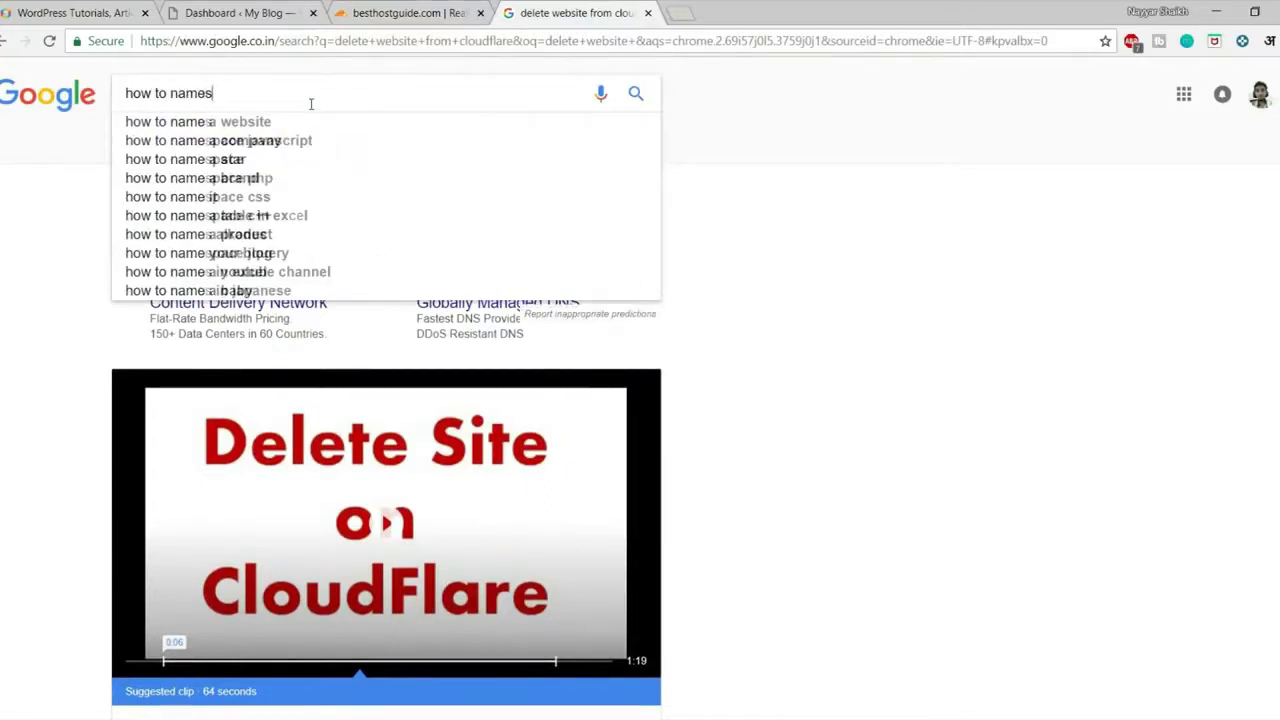
pyautogui.press('Down')
pyautogui.press('BackSpace')
pyautogui.press('BackSpace')
pyautogui.press('BackSpace')
pyautogui.press('BackSpace')
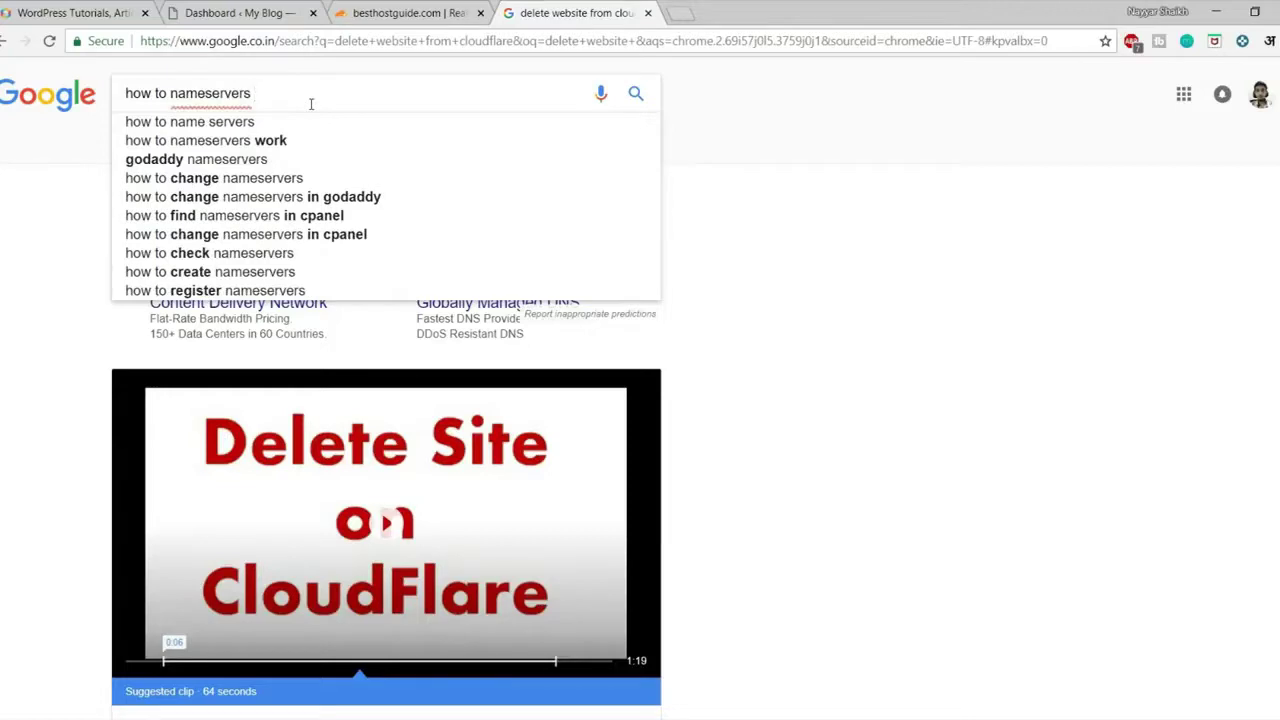
pyautogui.write('in god')
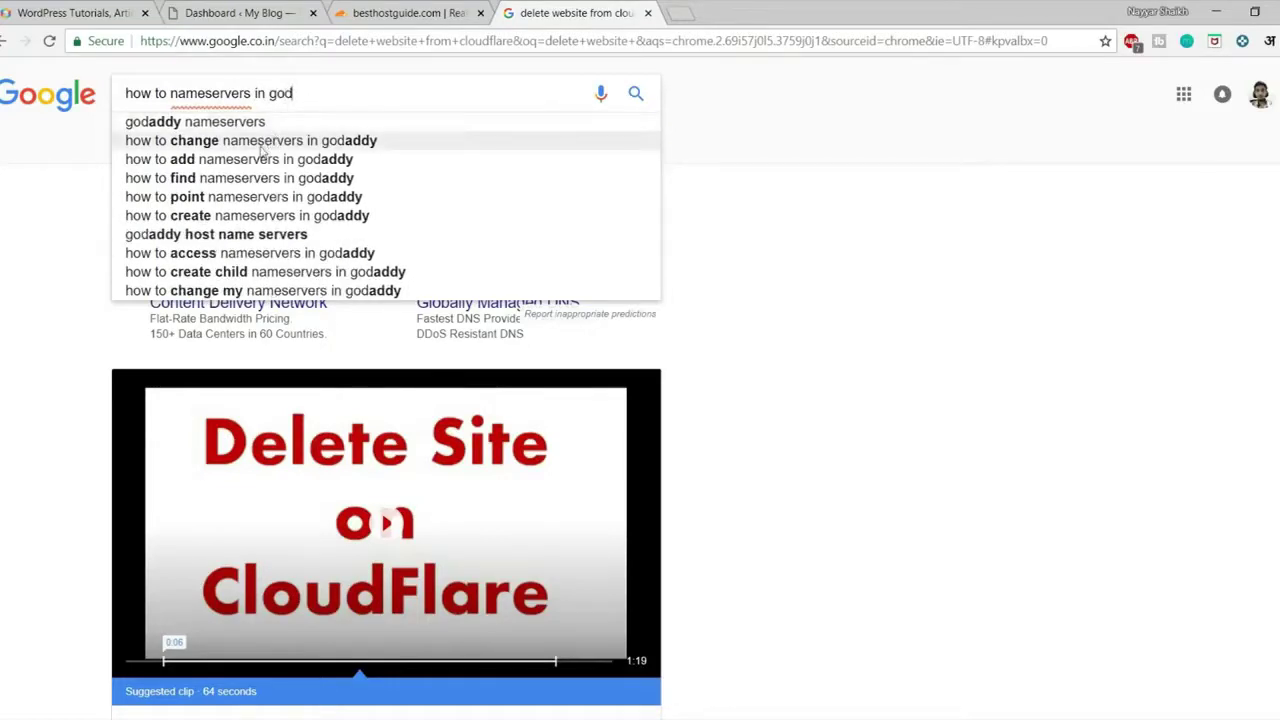
pyautogui.click(322, 147)
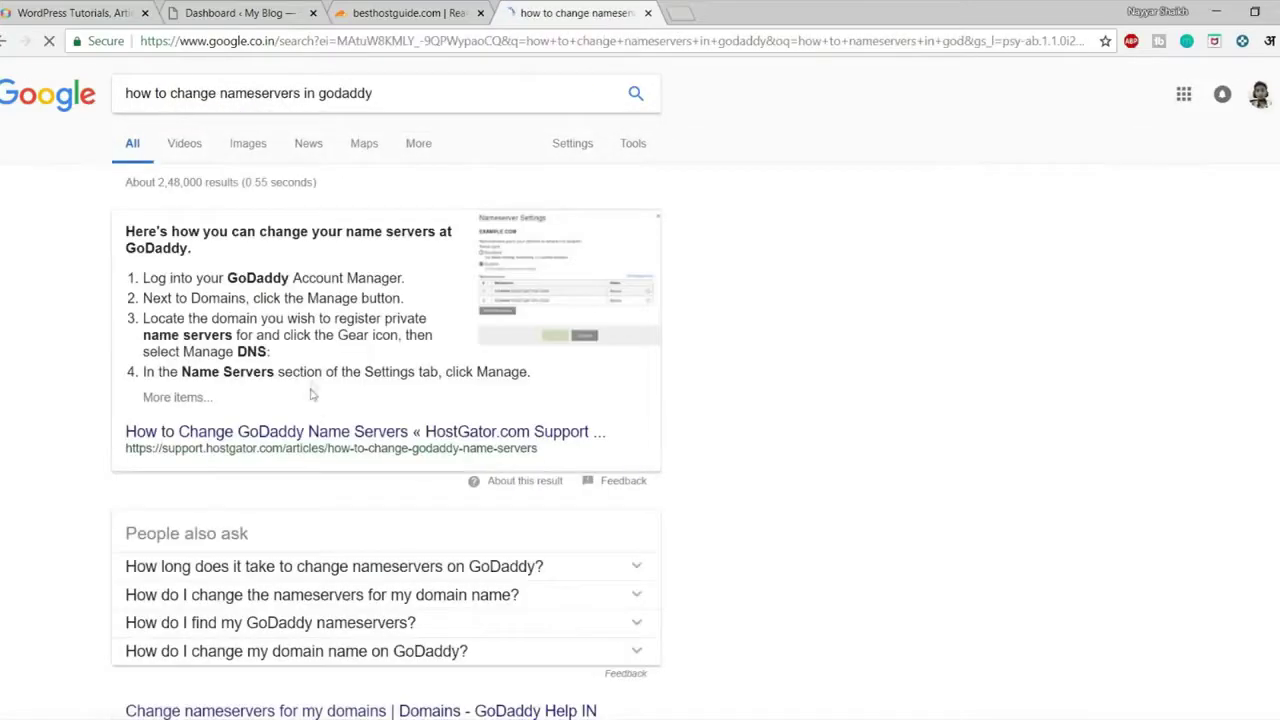
pyautogui.scroll(-2, 436, 241)
pyautogui.scroll(2, 436, 241)
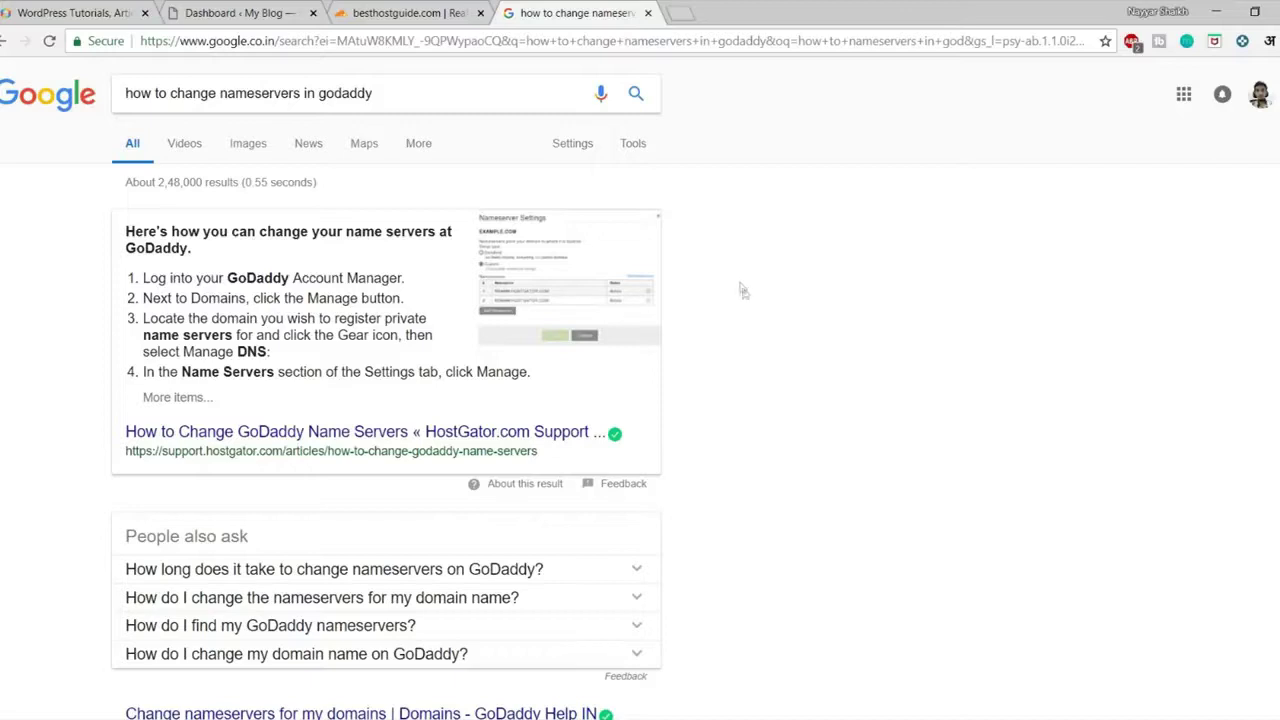
# Log in to the TMDHosting portal with login remembered and open its Domains list
pyautogui.hotkey('ctrl', 'l')
pyautogui.write('ps://portal.tmdhosting.com')
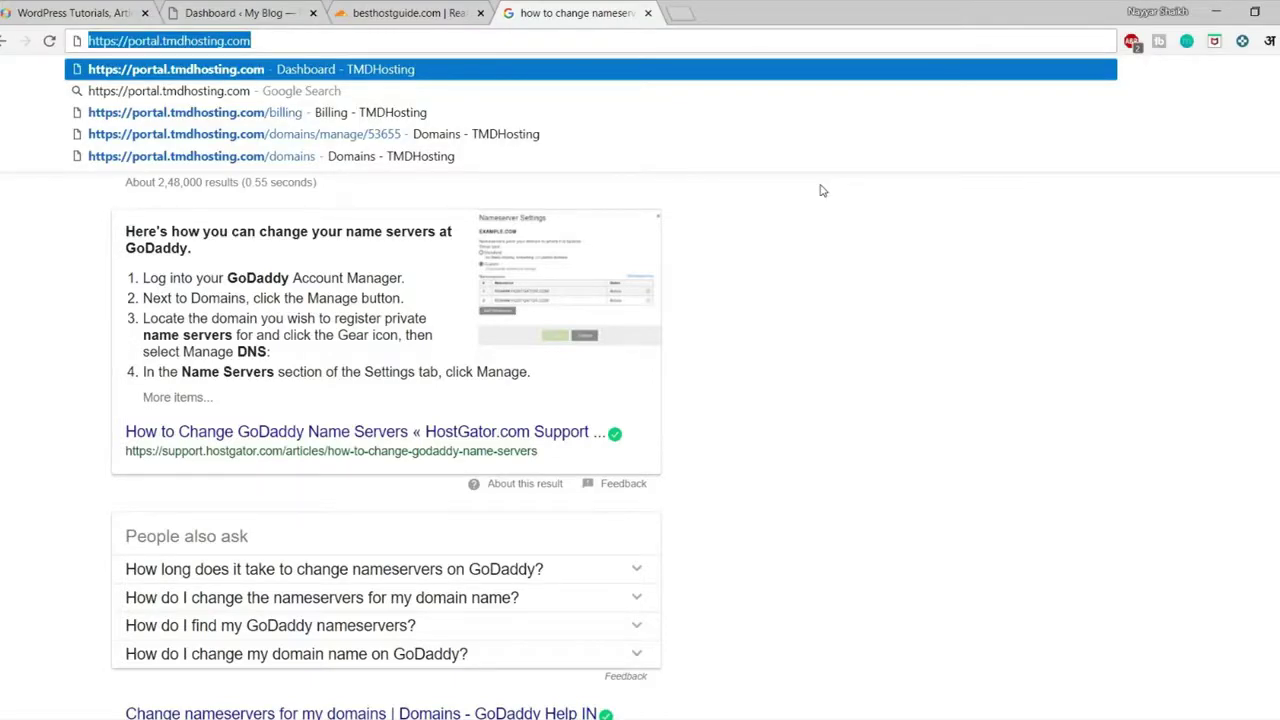
pyautogui.press('Return')
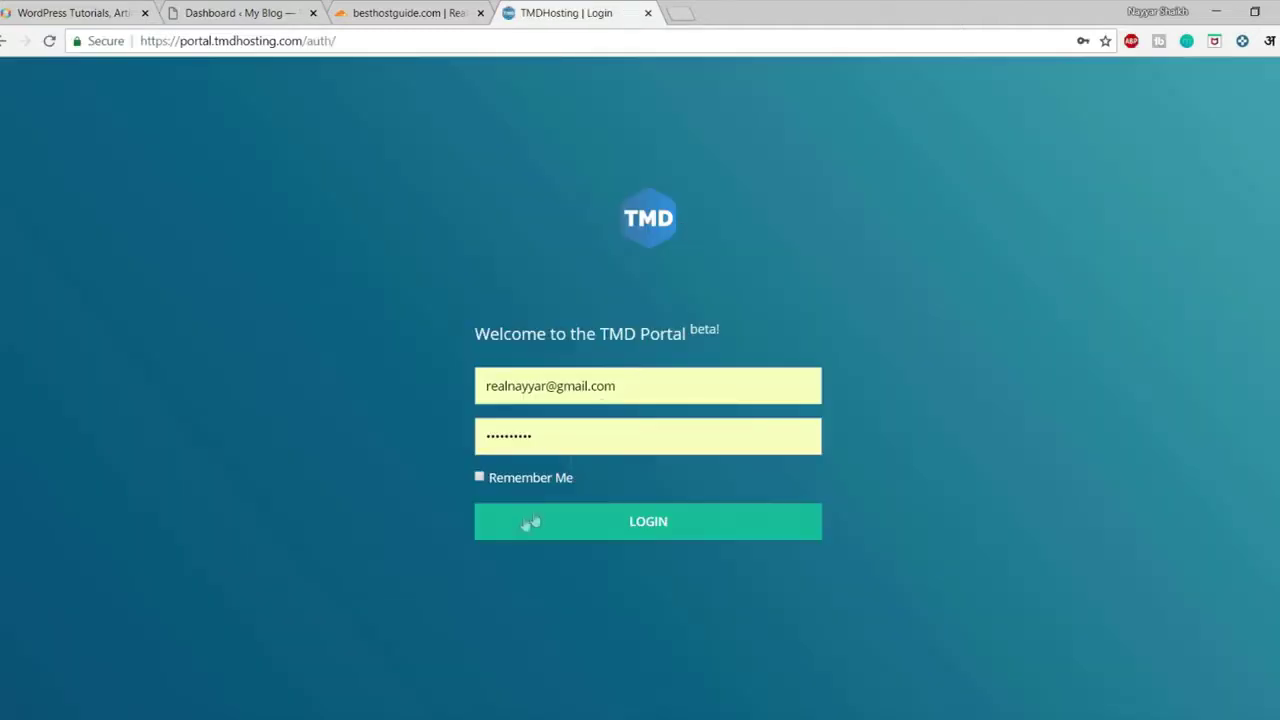
pyautogui.click(524, 481)
pyautogui.click(533, 520)
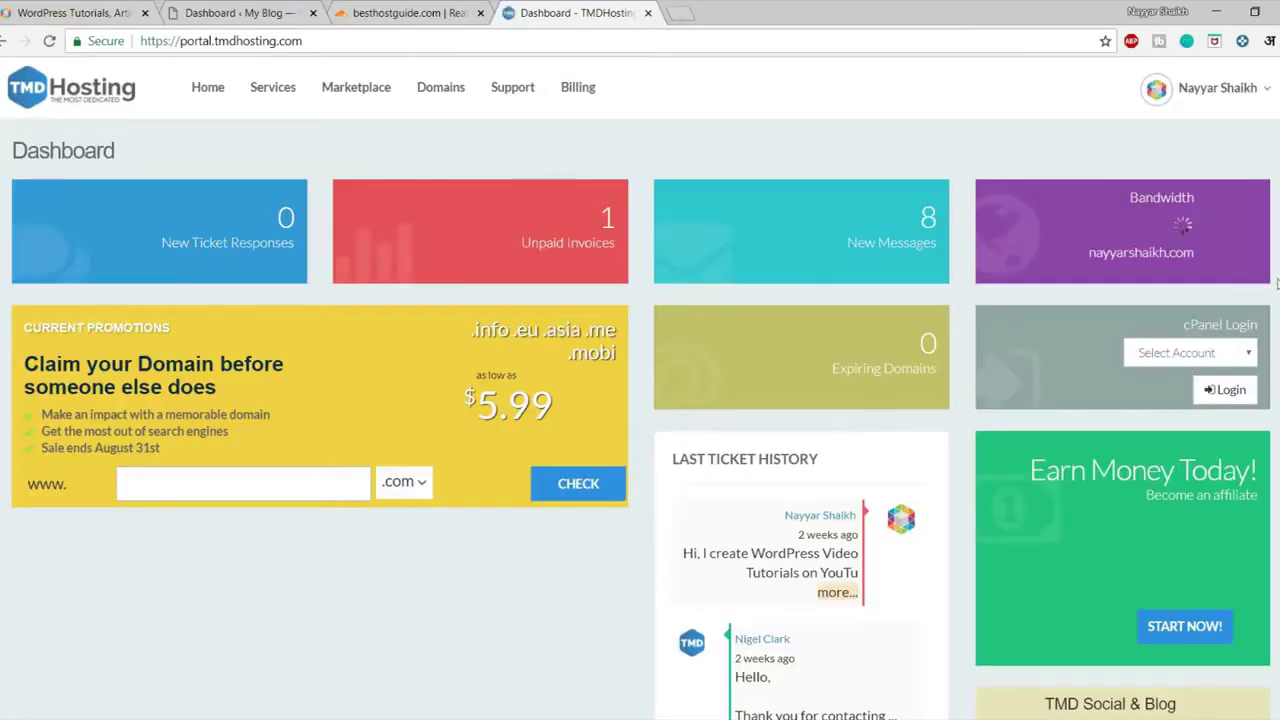
pyautogui.scroll(-2, 1270, 496)
pyautogui.scroll(1, 700, 263)
pyautogui.click(445, 98)
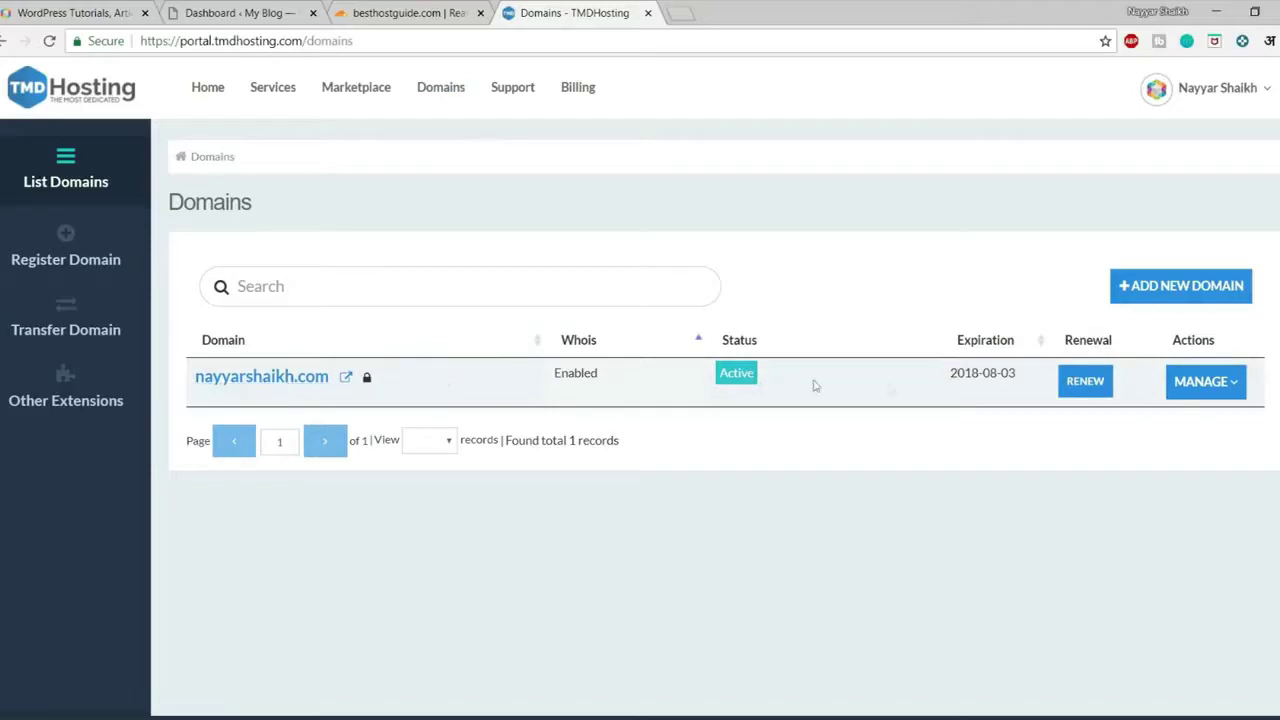
# Open the domain's management page and set DNS 1 to kiki.ns.cloudflare.com
pyautogui.click(1205, 392)
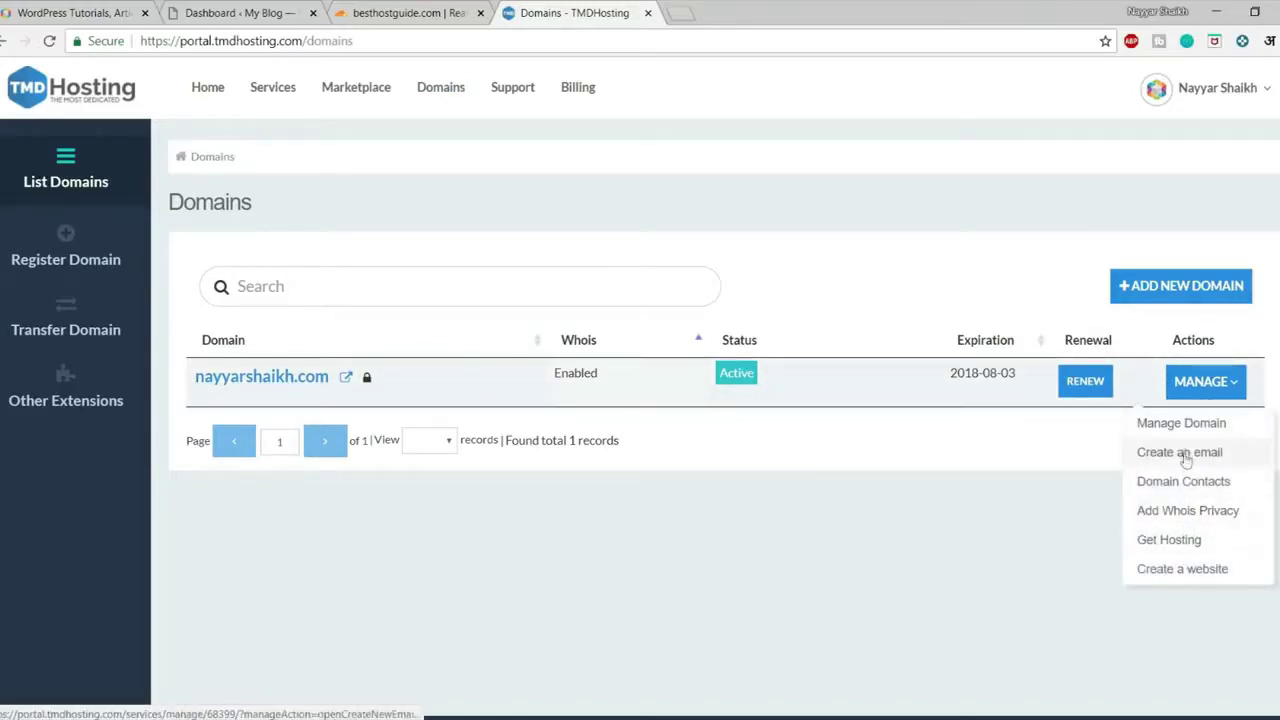
pyautogui.click(1188, 425)
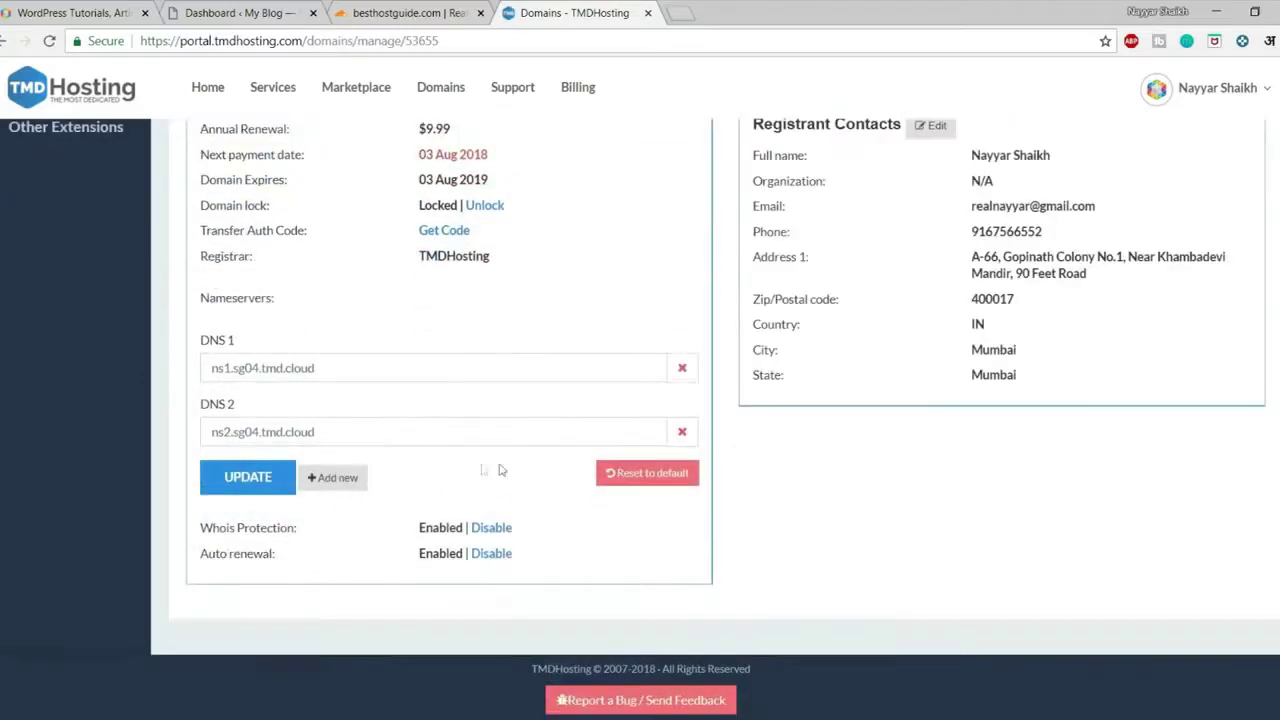
pyautogui.moveTo(386, 369); pyautogui.dragTo(155, 372)
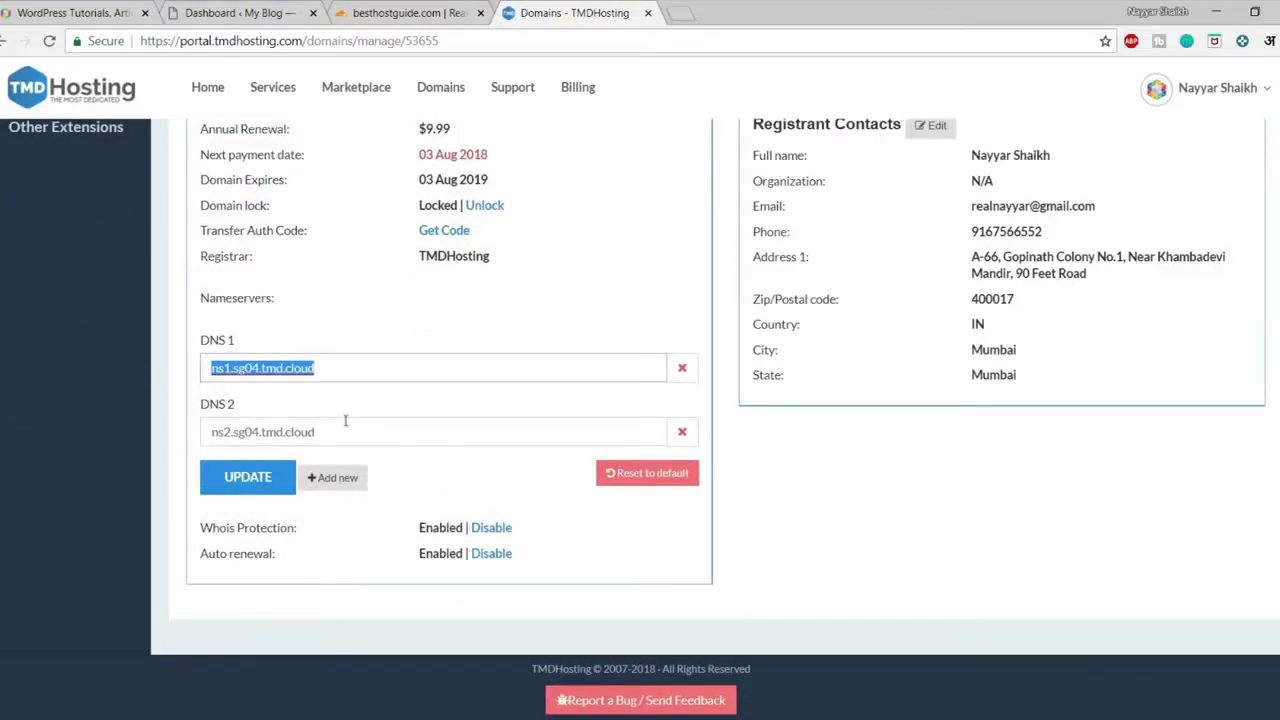
pyautogui.moveTo(358, 434); pyautogui.dragTo(185, 428)
pyautogui.click(425, 378)
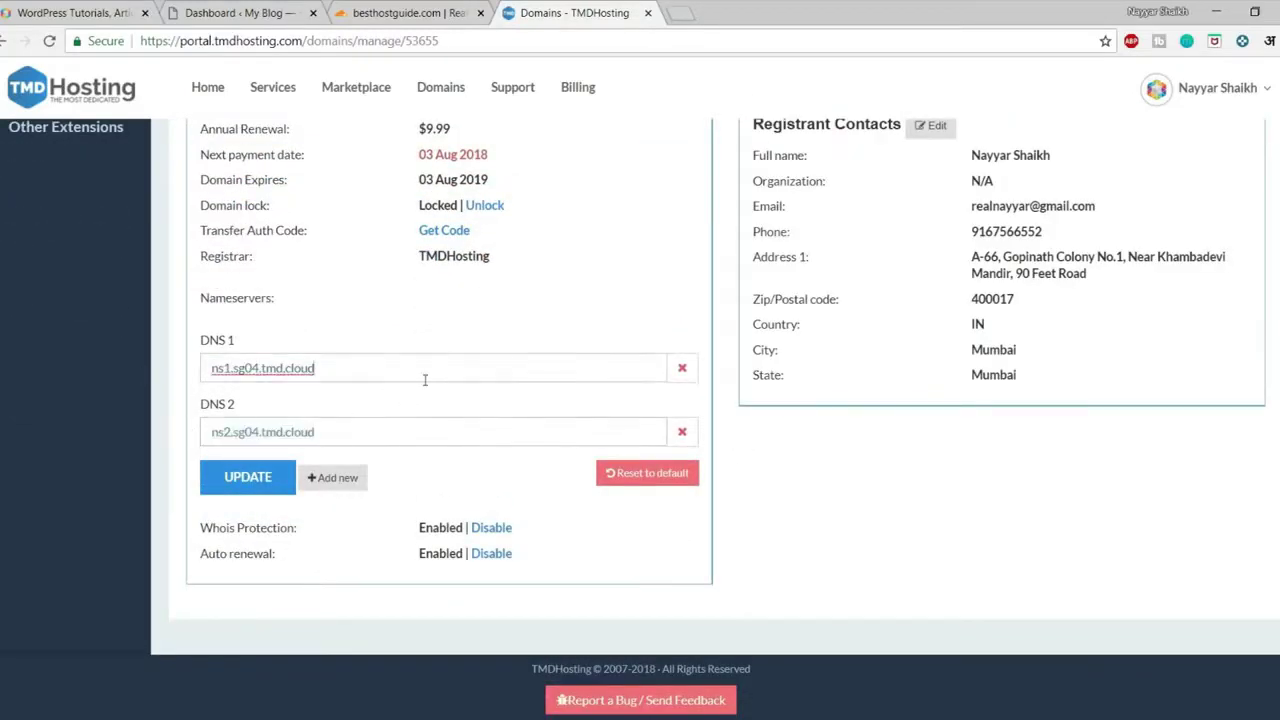
pyautogui.hotkey('ctrl', 'shift', 'Tab')
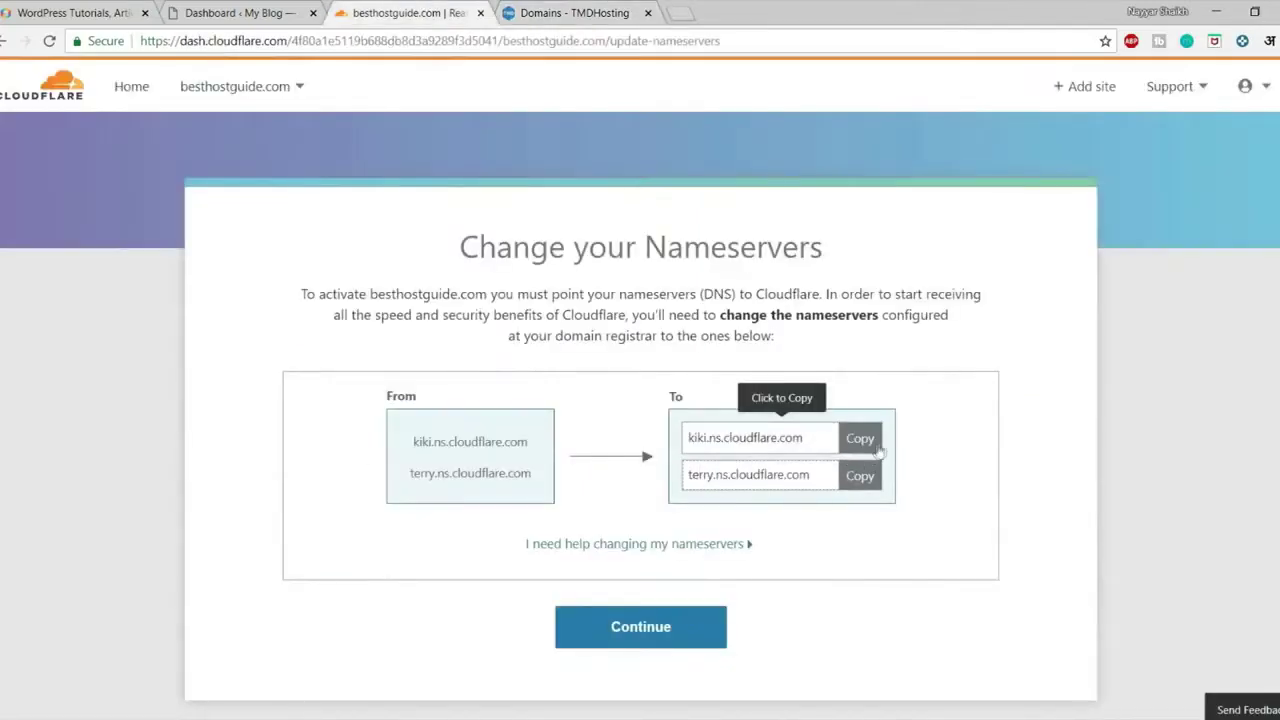
pyautogui.click(860, 438)
pyautogui.click(520, 8)
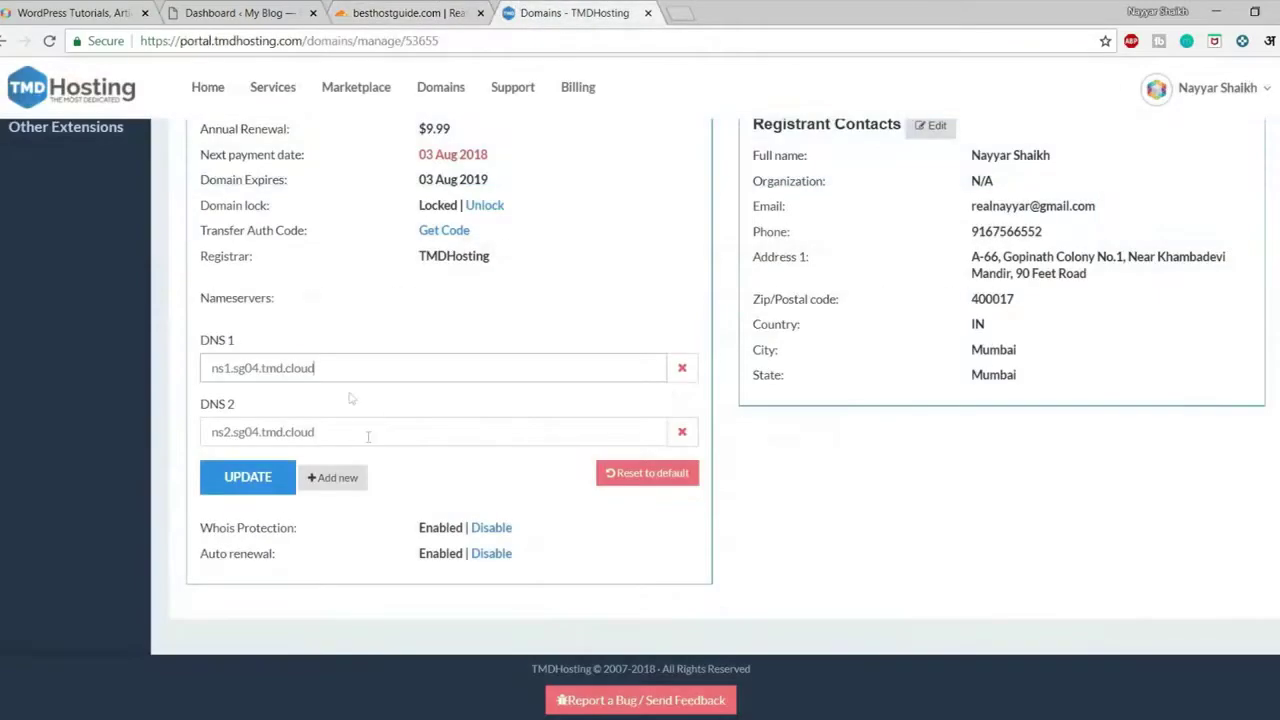
pyautogui.moveTo(348, 373); pyautogui.dragTo(178, 369)
pyautogui.hotkey('ctrl', 'v')
# Set DNS 2 to terry.ns.cloudflare.com and close the hosting tab
pyautogui.click(430, 12)
pyautogui.click(859, 478)
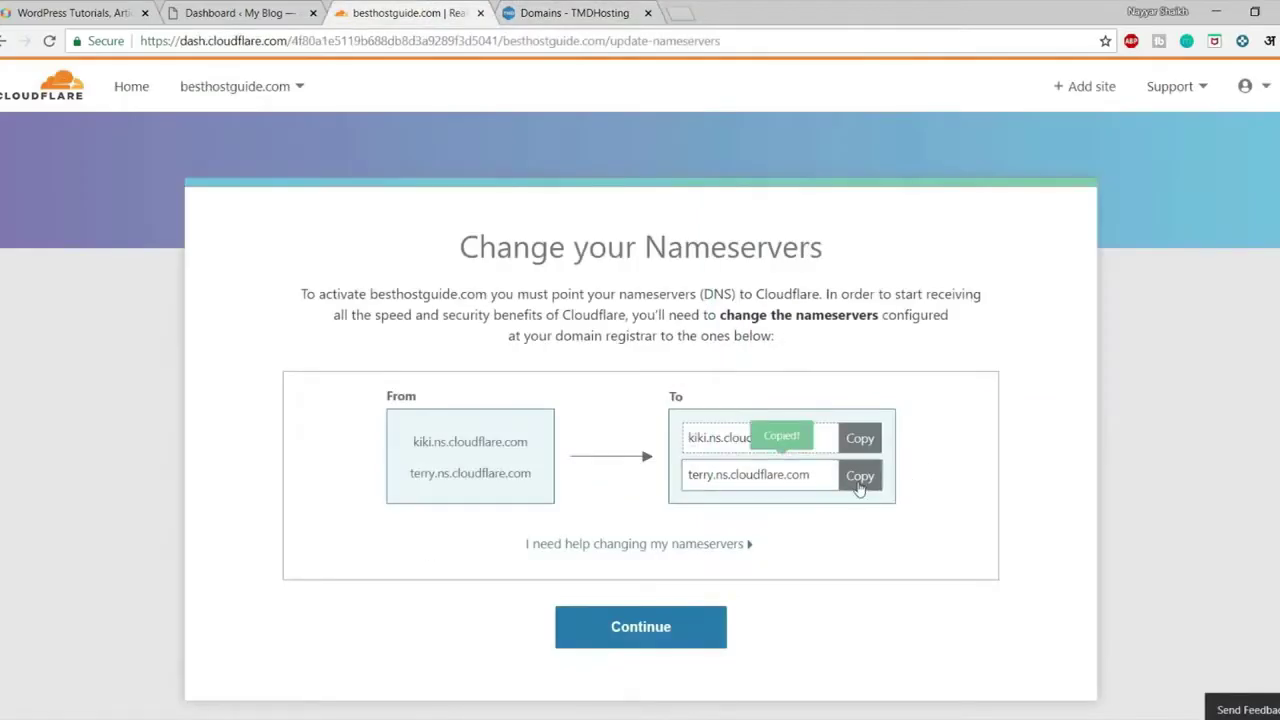
pyautogui.click(560, 12)
pyautogui.tripleClick(401, 437)
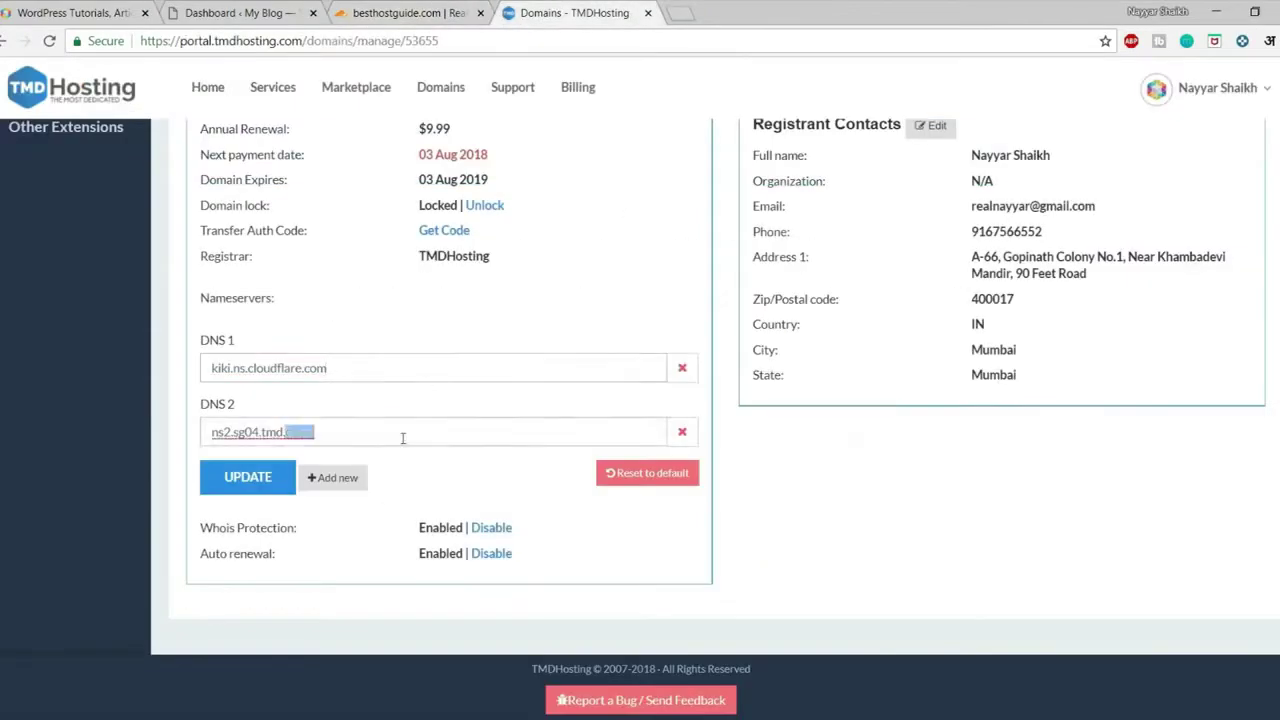
pyautogui.hotkey('ctrl', 'v')
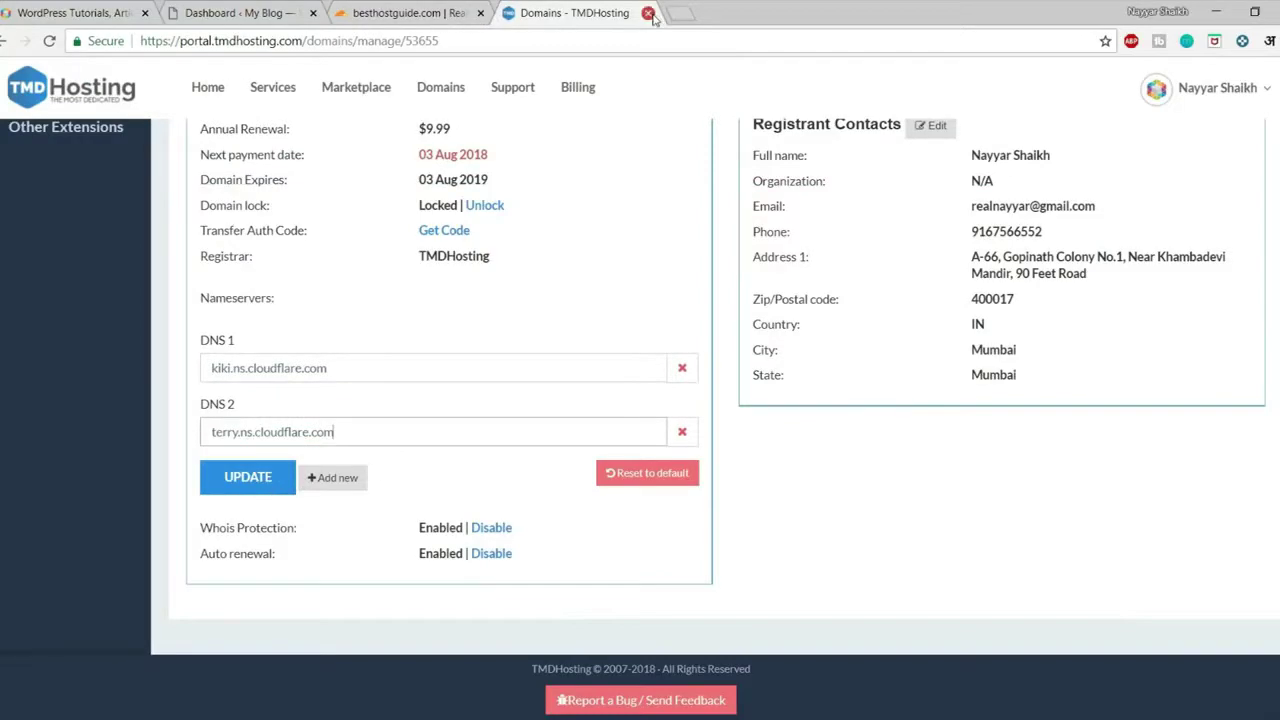
pyautogui.click(647, 13)
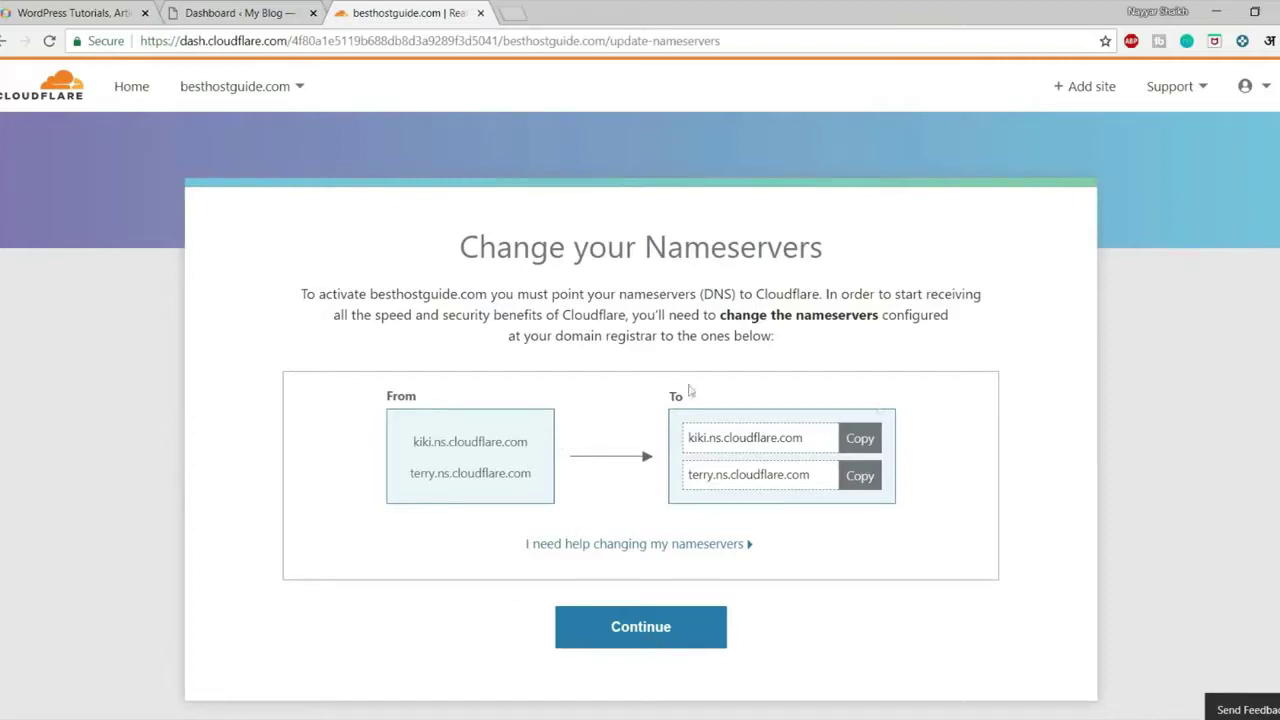
# Finish the nameserver step and recheck nameservers so besthostguide.com shows Active
pyautogui.click(850, 446)
pyautogui.click(648, 630)
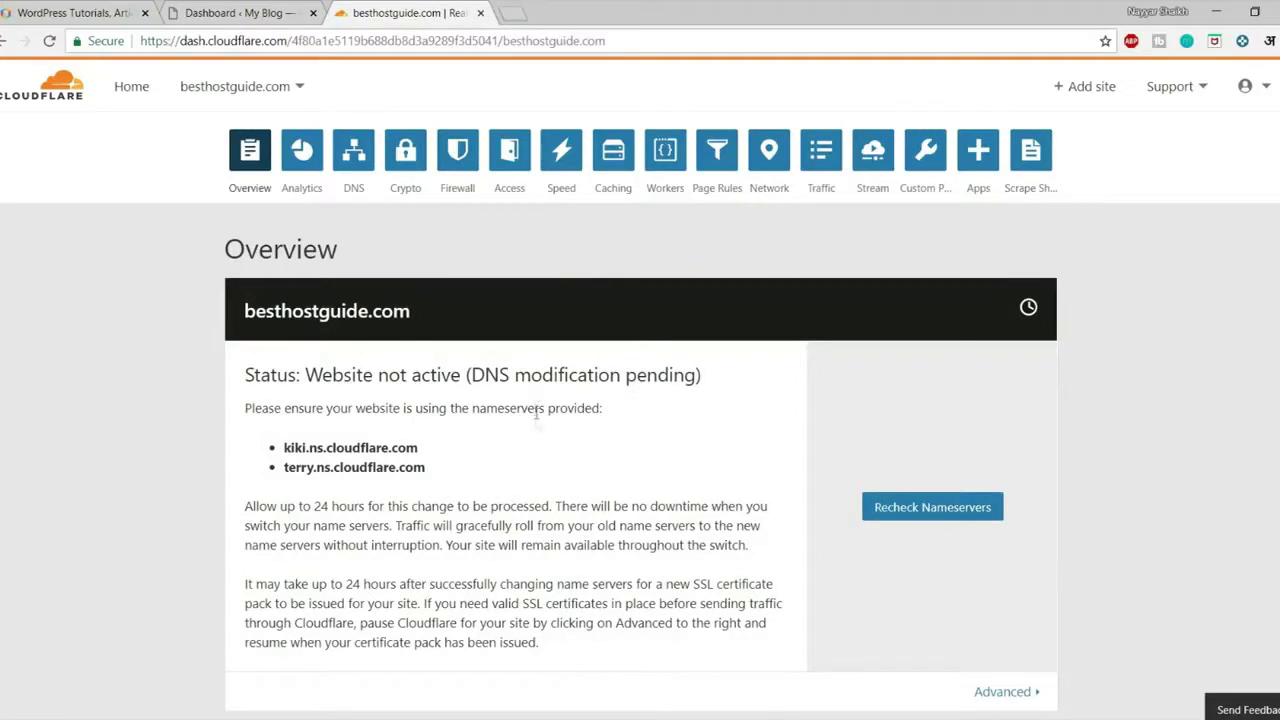
pyautogui.click(945, 510)
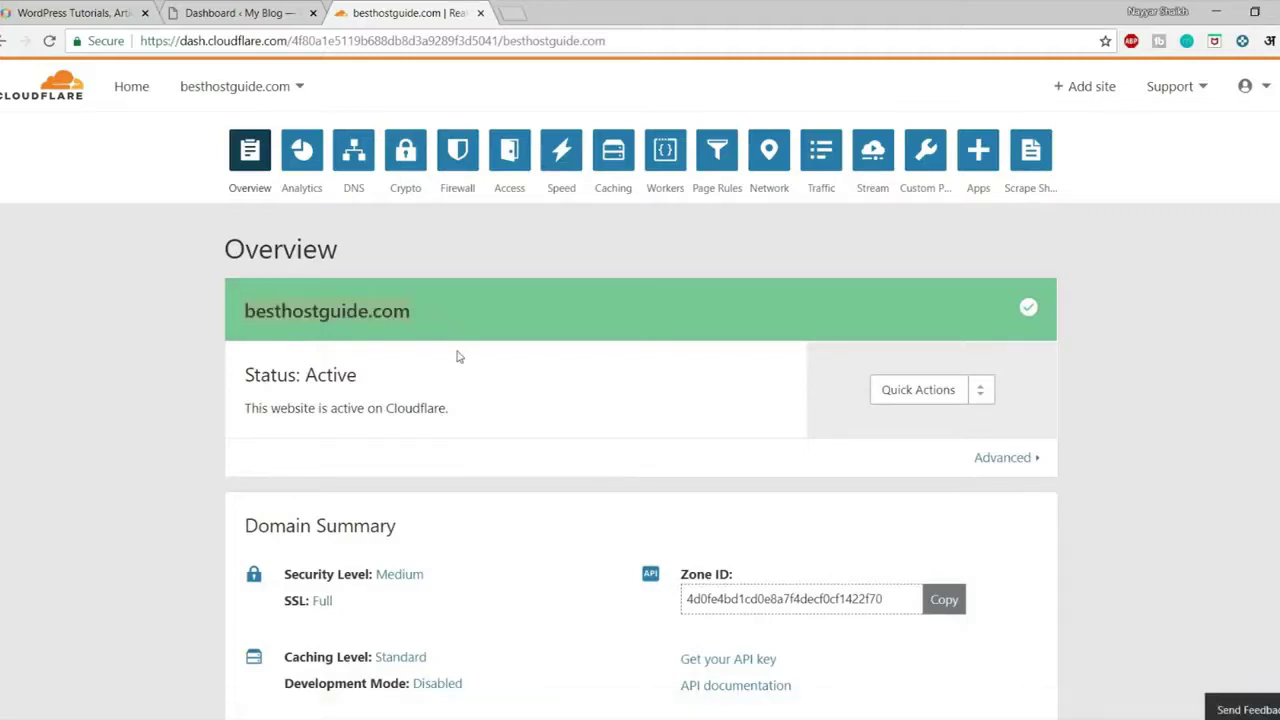
pyautogui.moveTo(249, 378); pyautogui.dragTo(390, 380)
pyautogui.click(403, 380)
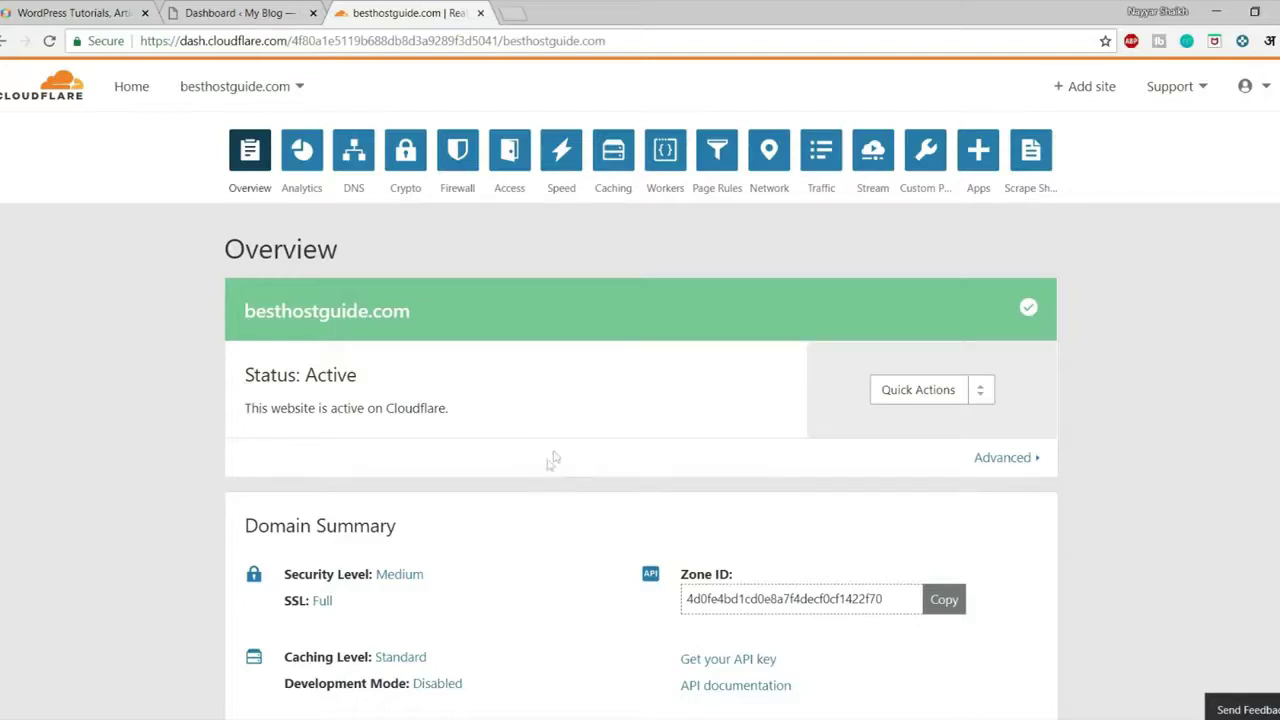
pyautogui.scroll(-4, 548, 472)
pyautogui.scroll(4, 551, 500)
# Review Analytics' 24-hour requests chart: 801 total, 71 cached, 730 uncached
pyautogui.click(305, 160)
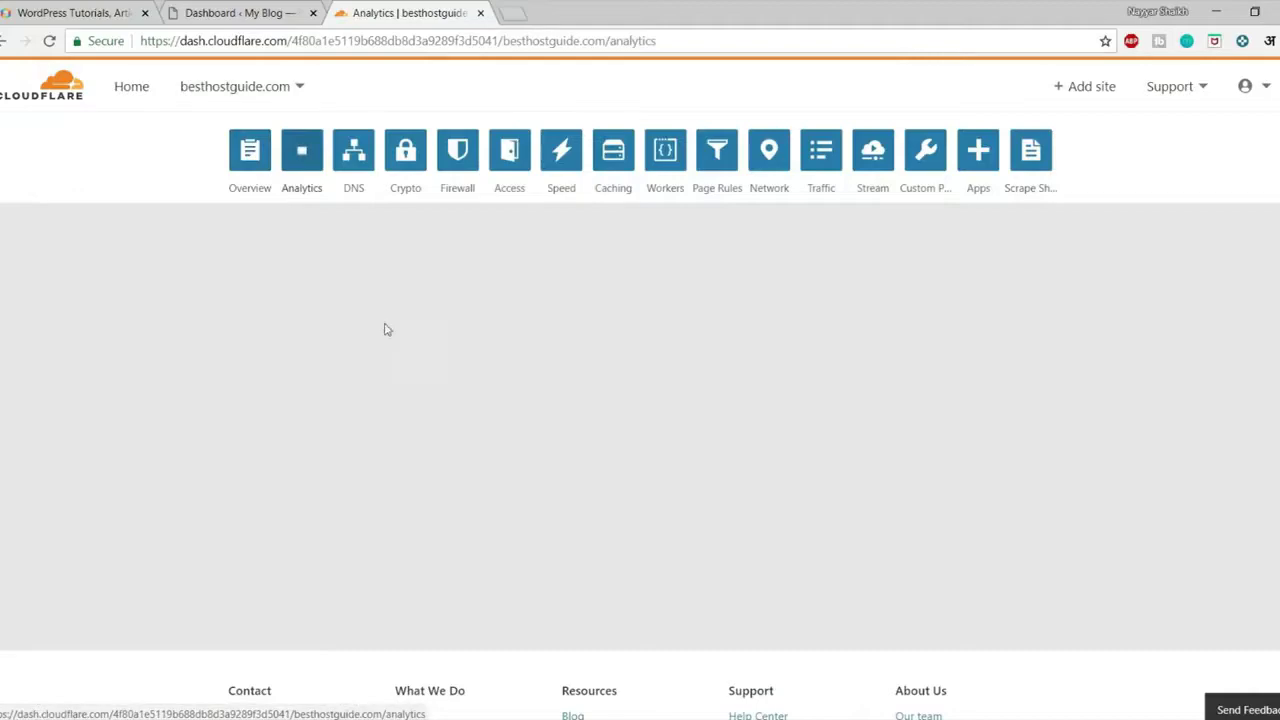
pyautogui.scroll(-4, 386, 328)
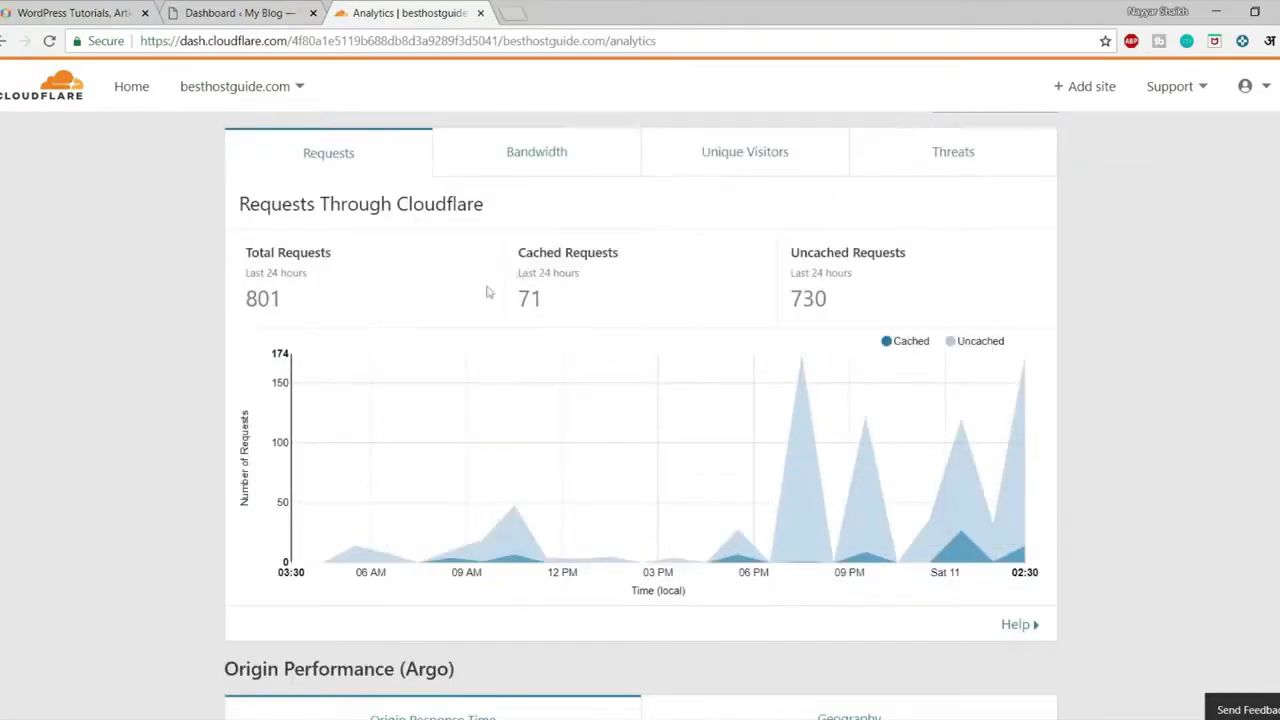
pyautogui.moveTo(1030, 462)
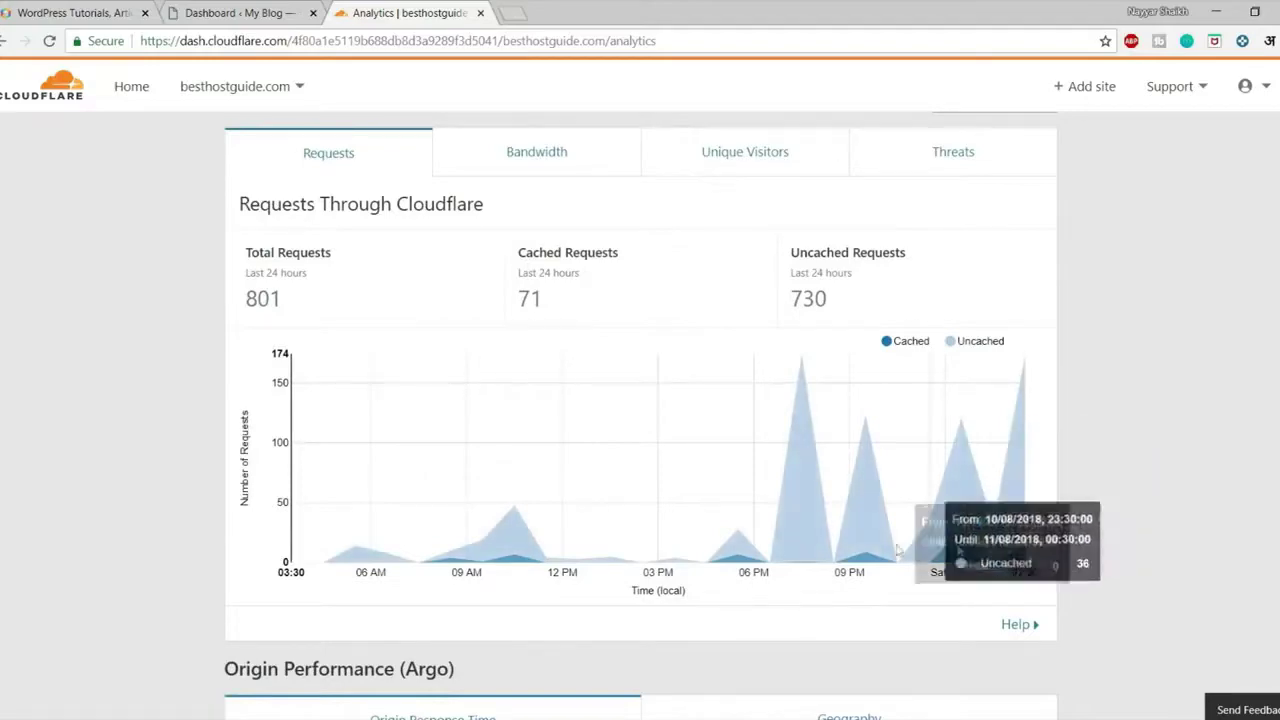
pyautogui.scroll(4, 349, 334)
pyautogui.scroll(-5, 553, 362)
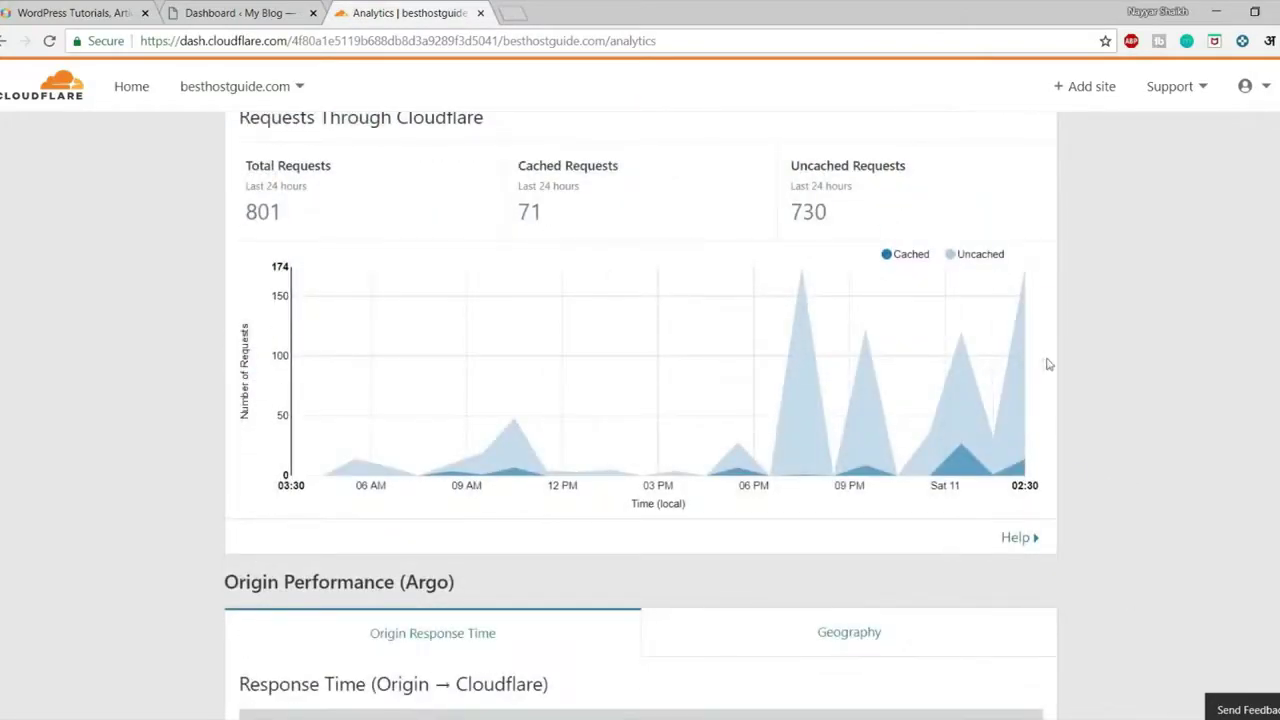
pyautogui.scroll(5, 791, 397)
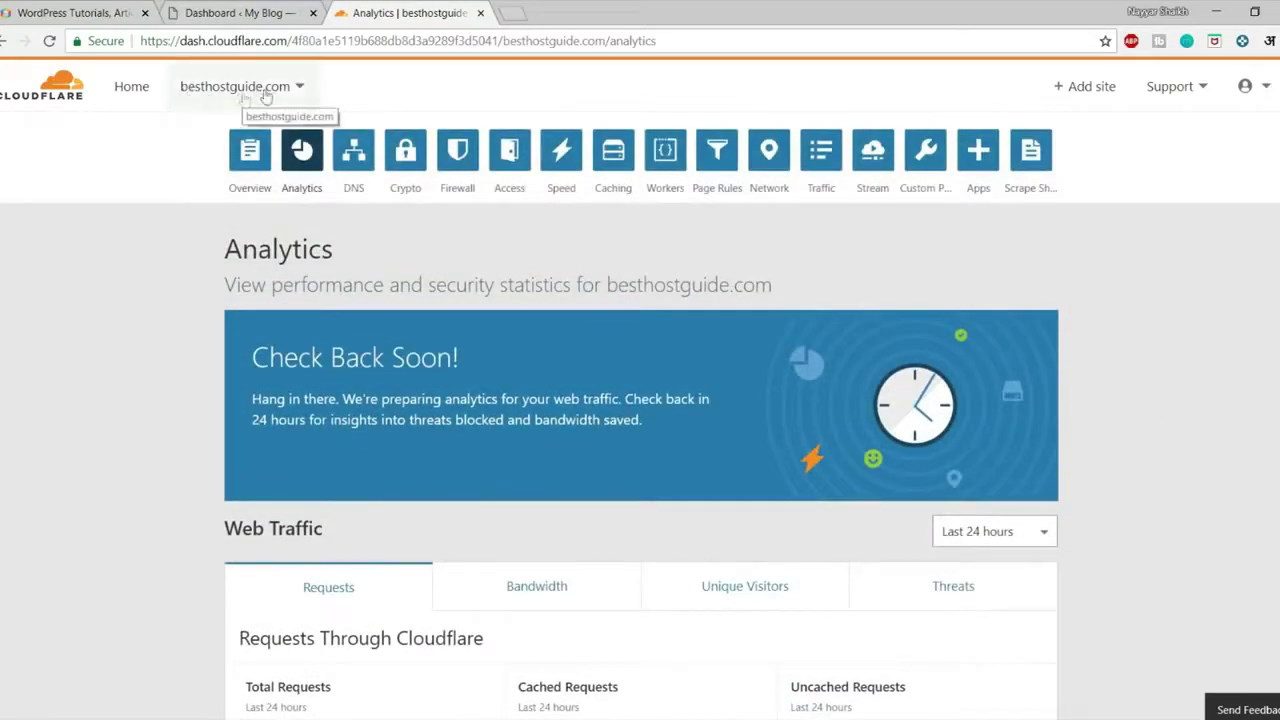
pyautogui.scroll(-3, 918, 398)
pyautogui.scroll(-2, 918, 398)
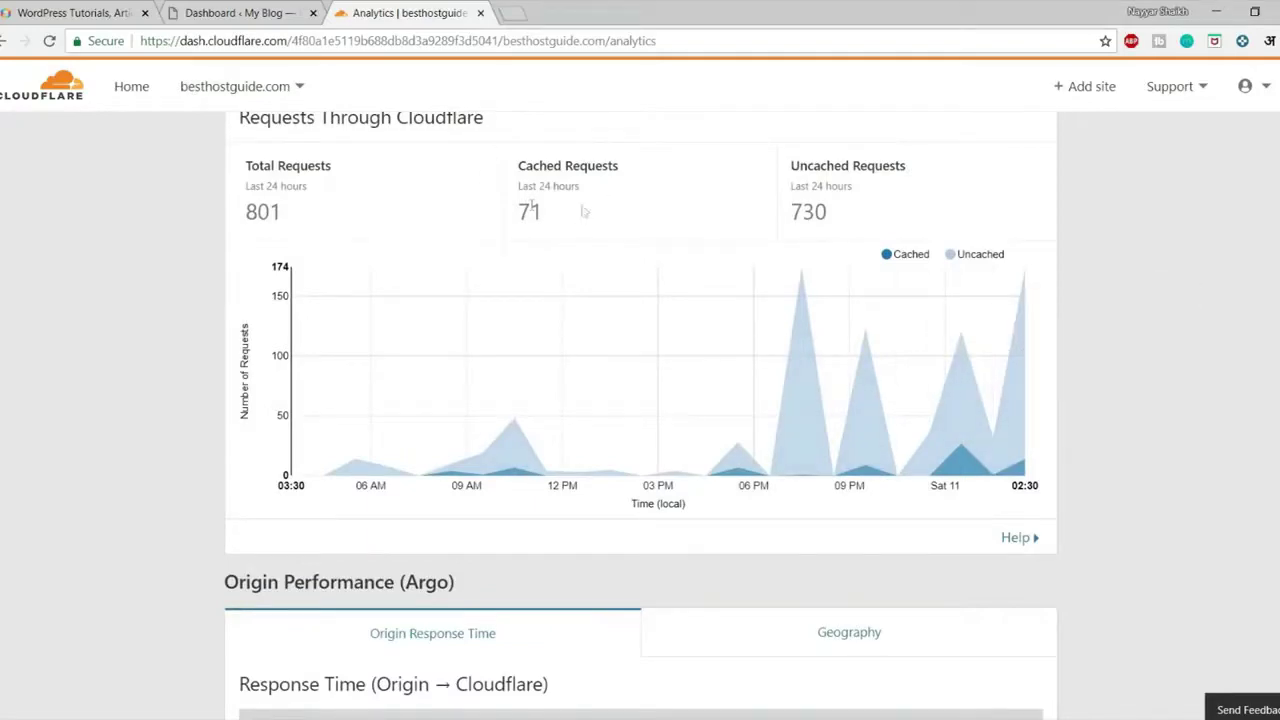
pyautogui.scroll(5, 1064, 340)
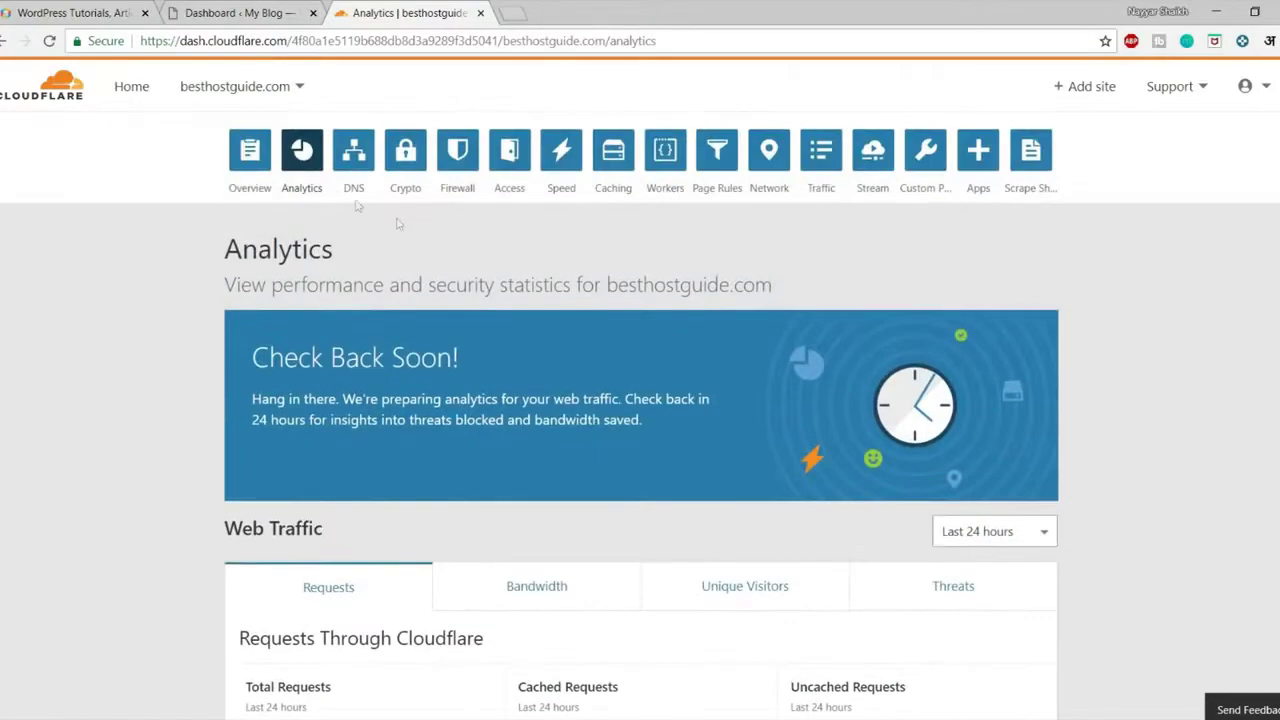
pyautogui.scroll(-2, 506, 315)
pyautogui.scroll(-7, 510, 340)
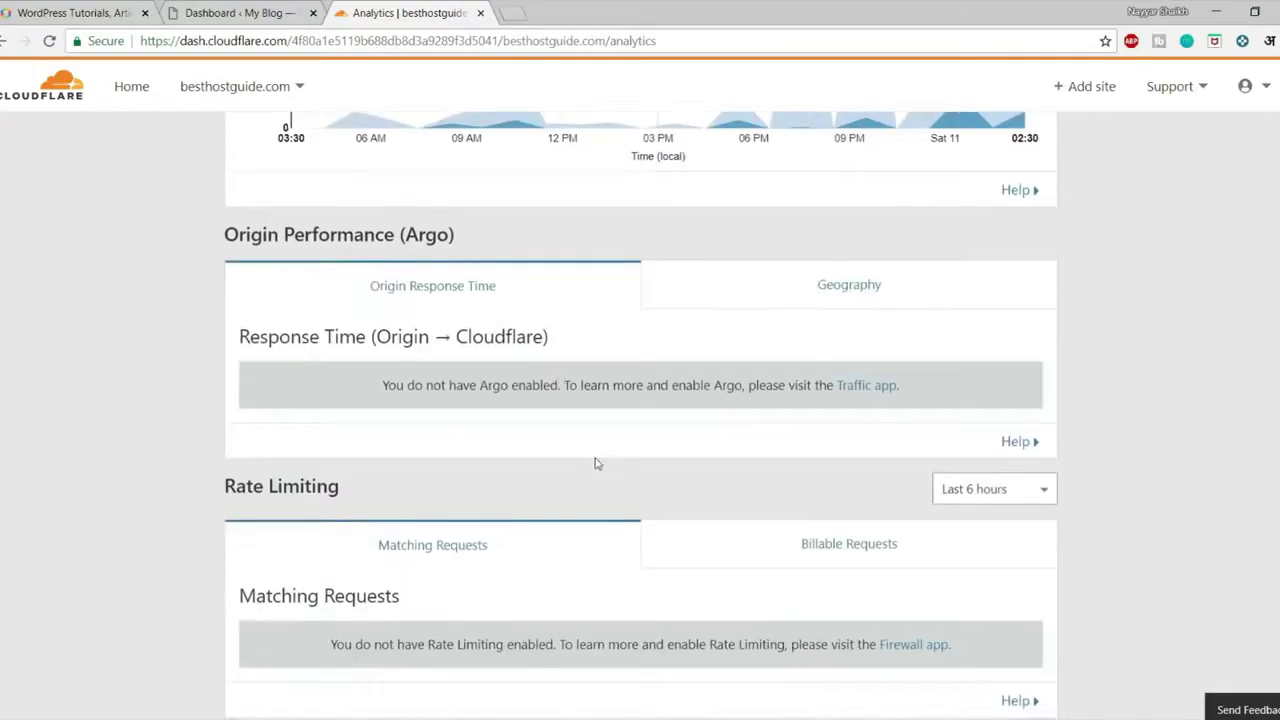
pyautogui.scroll(9, 597, 463)
# Open the DNS page and review the proxied A records pointing to 68.66.216.42
pyautogui.click(355, 158)
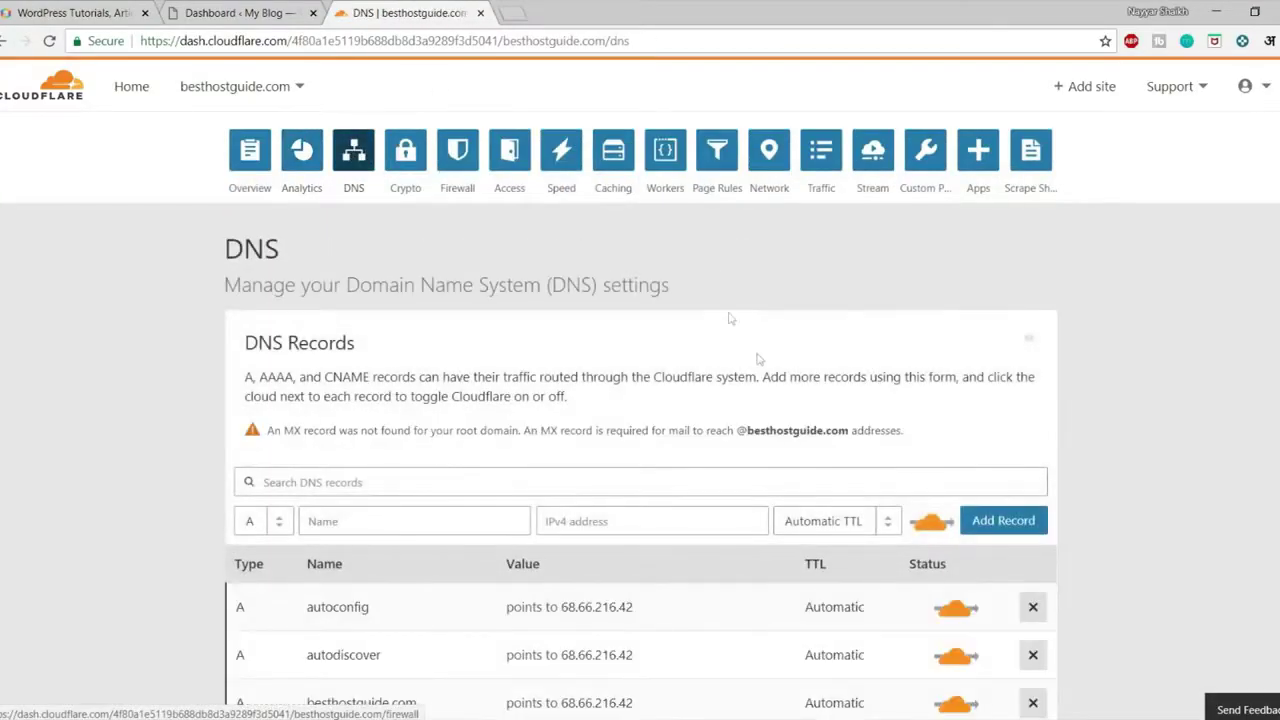
pyautogui.scroll(-5, 729, 314)
pyautogui.scroll(5, 723, 471)
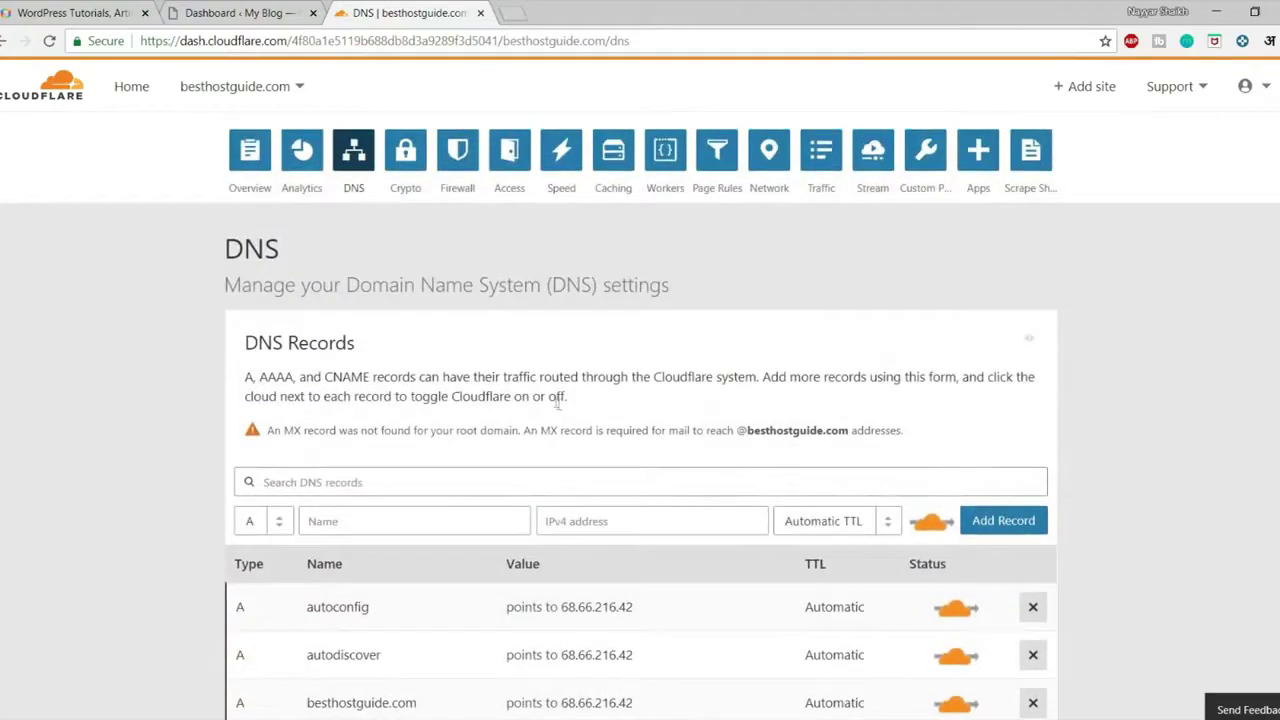
pyautogui.scroll(-8, 718, 485)
pyautogui.scroll(10, 563, 398)
# Open Speed settings and review Auto Minify, Accelerated Mobile Links and Brotli
pyautogui.click(563, 168)
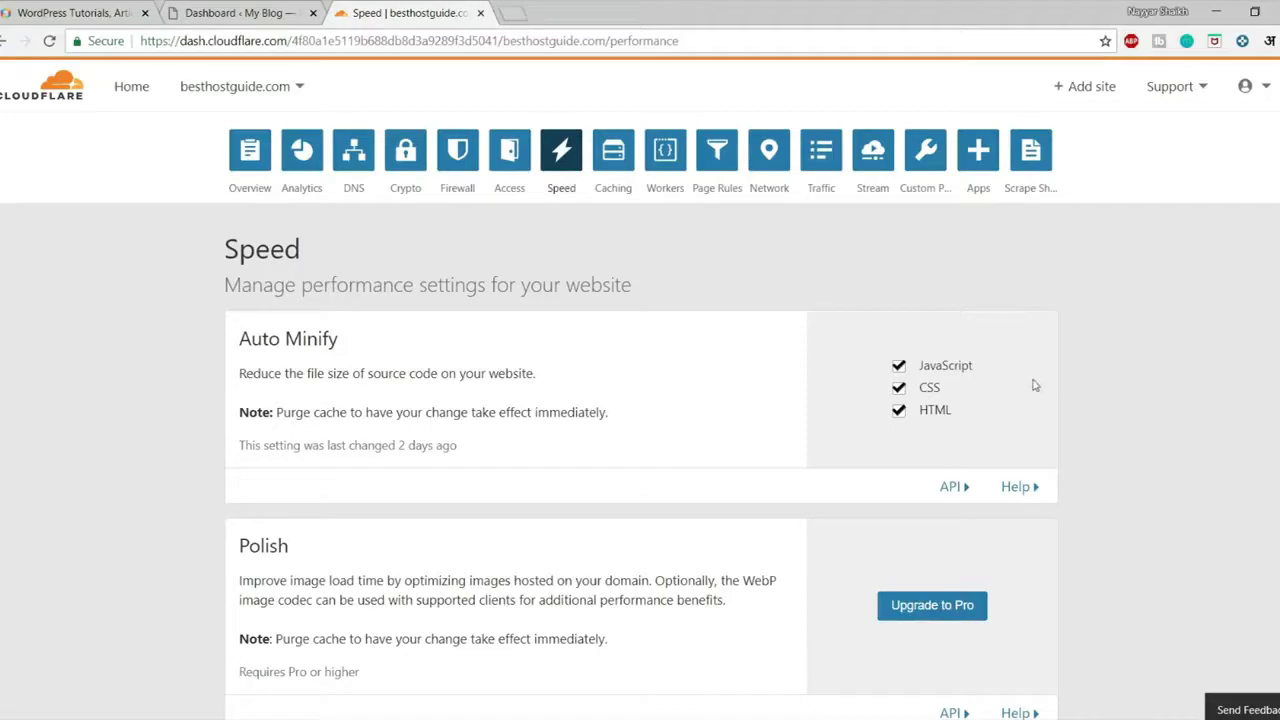
pyautogui.scroll(-2, 1030, 385)
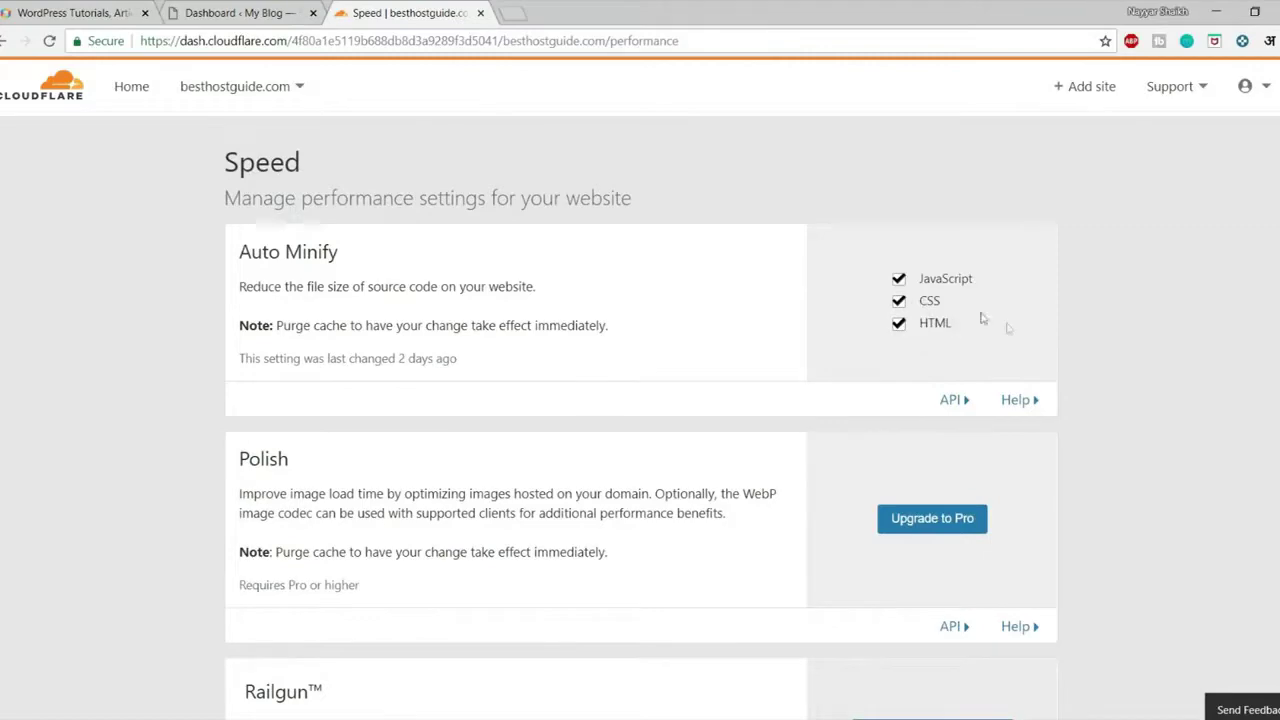
pyautogui.scroll(-3, 980, 317)
pyautogui.scroll(-1, 1143, 351)
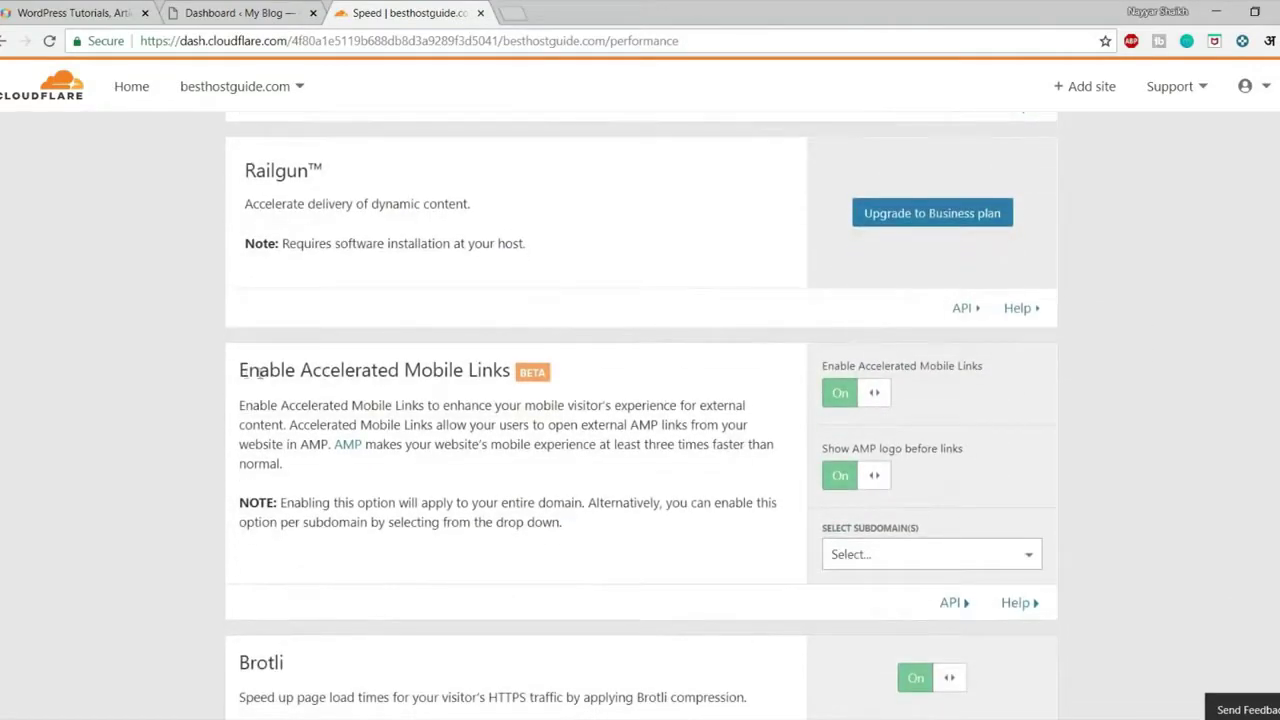
pyautogui.moveTo(241, 370); pyautogui.dragTo(540, 376)
pyautogui.scroll(-3, 1207, 431)
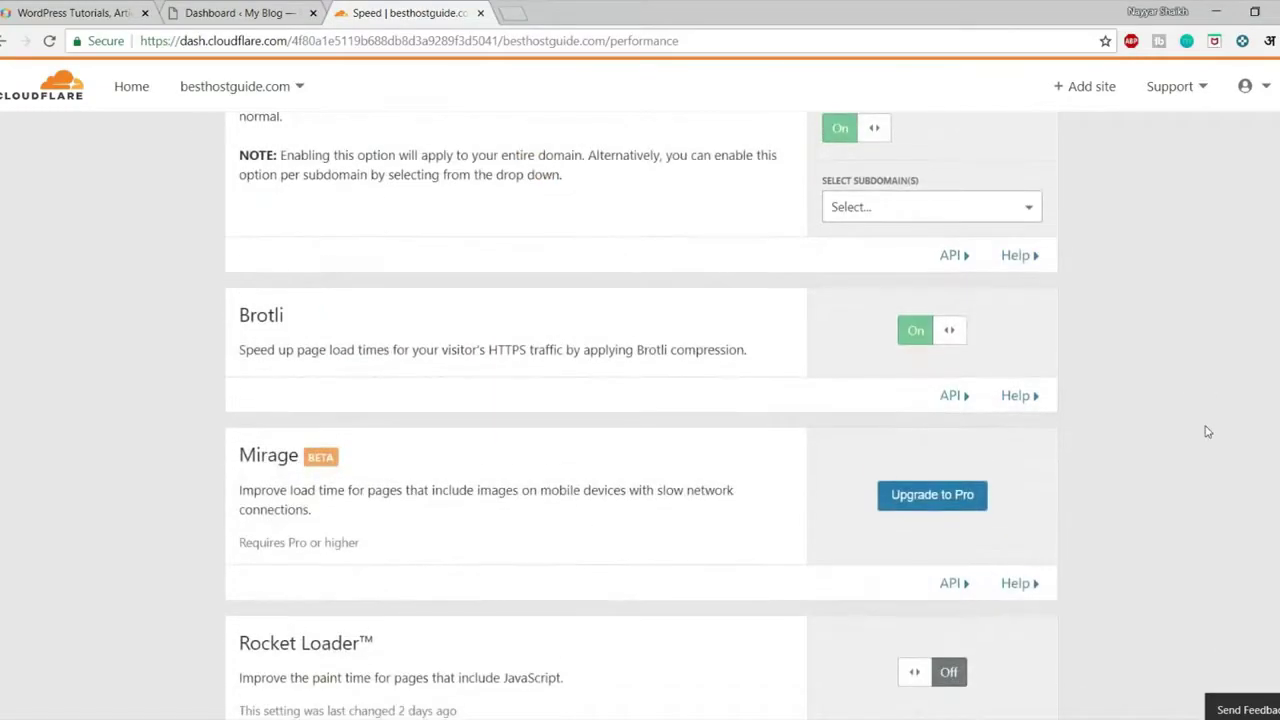
pyautogui.moveTo(246, 355); pyautogui.dragTo(633, 350)
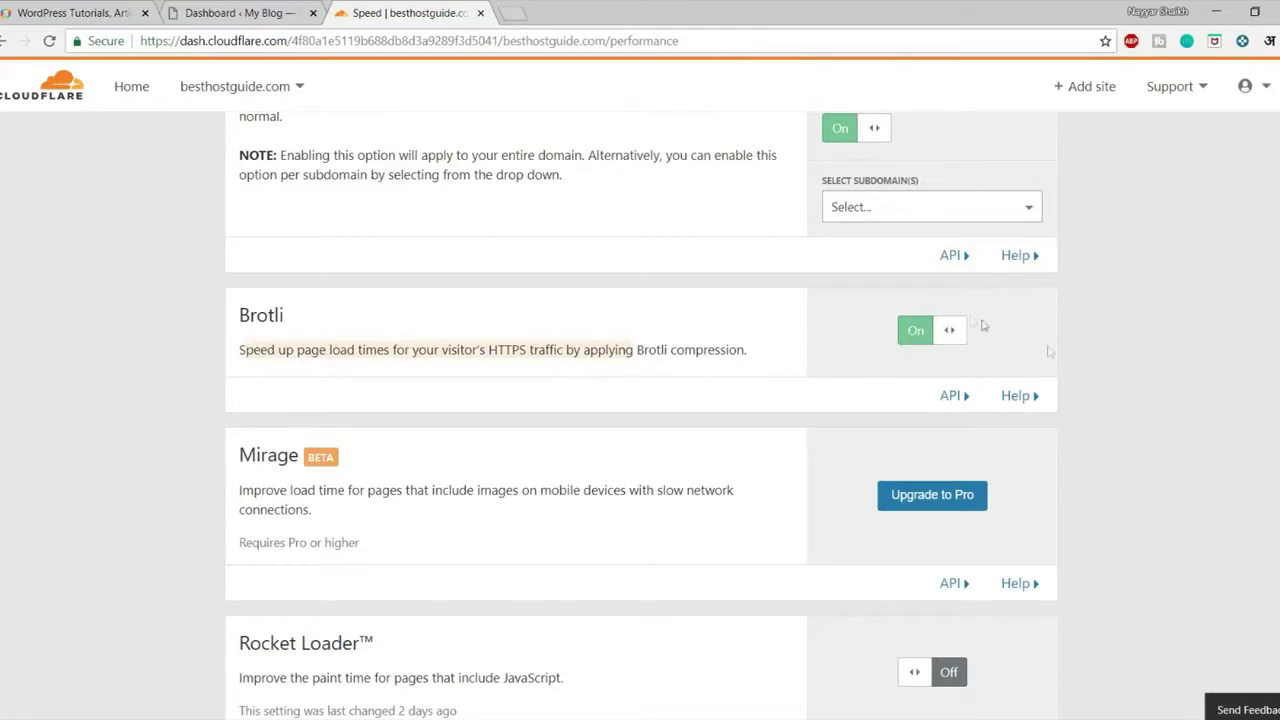
pyautogui.scroll(-2, 1188, 374)
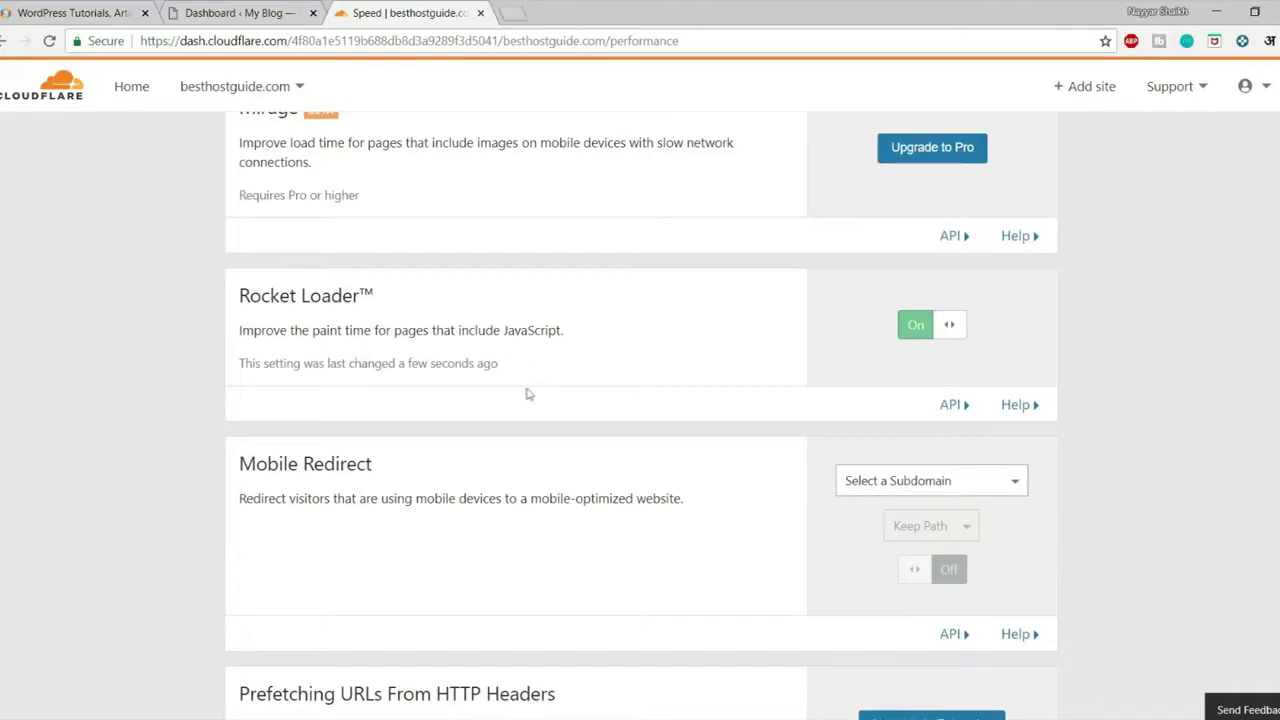
pyautogui.scroll(-2, 603, 406)
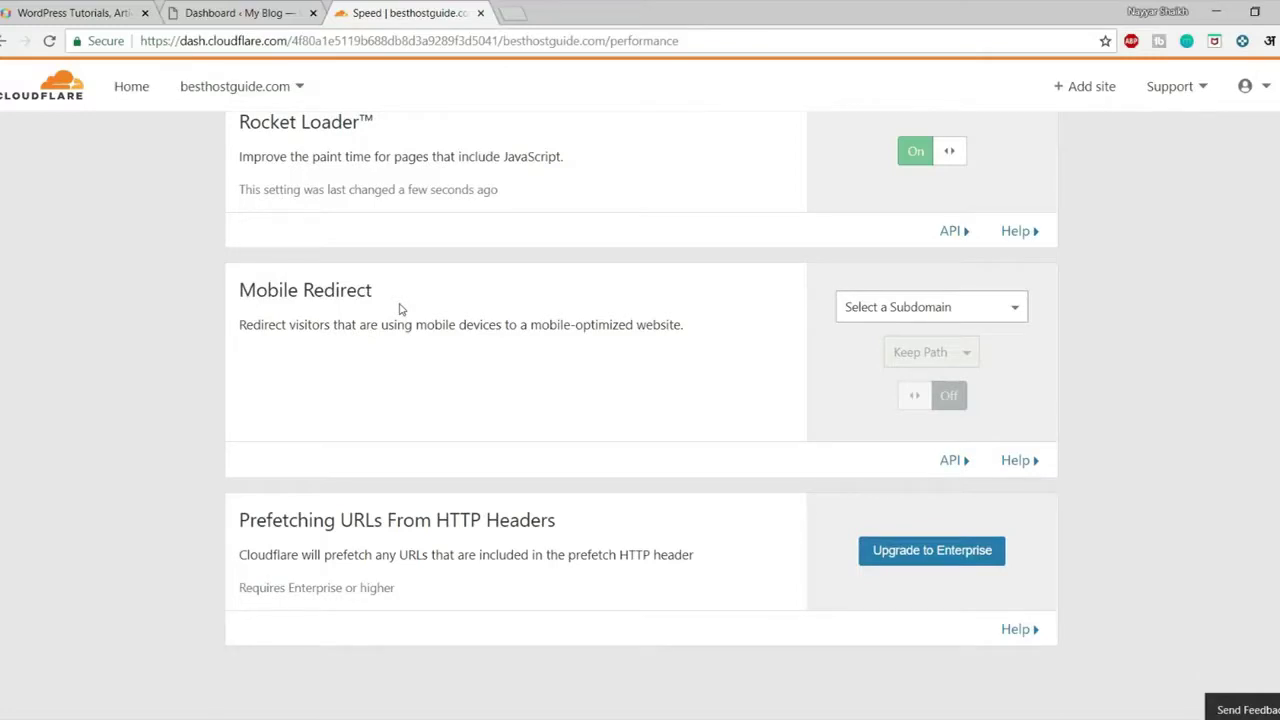
pyautogui.click(866, 308)
pyautogui.click(1201, 339)
pyautogui.scroll(-2, 1077, 406)
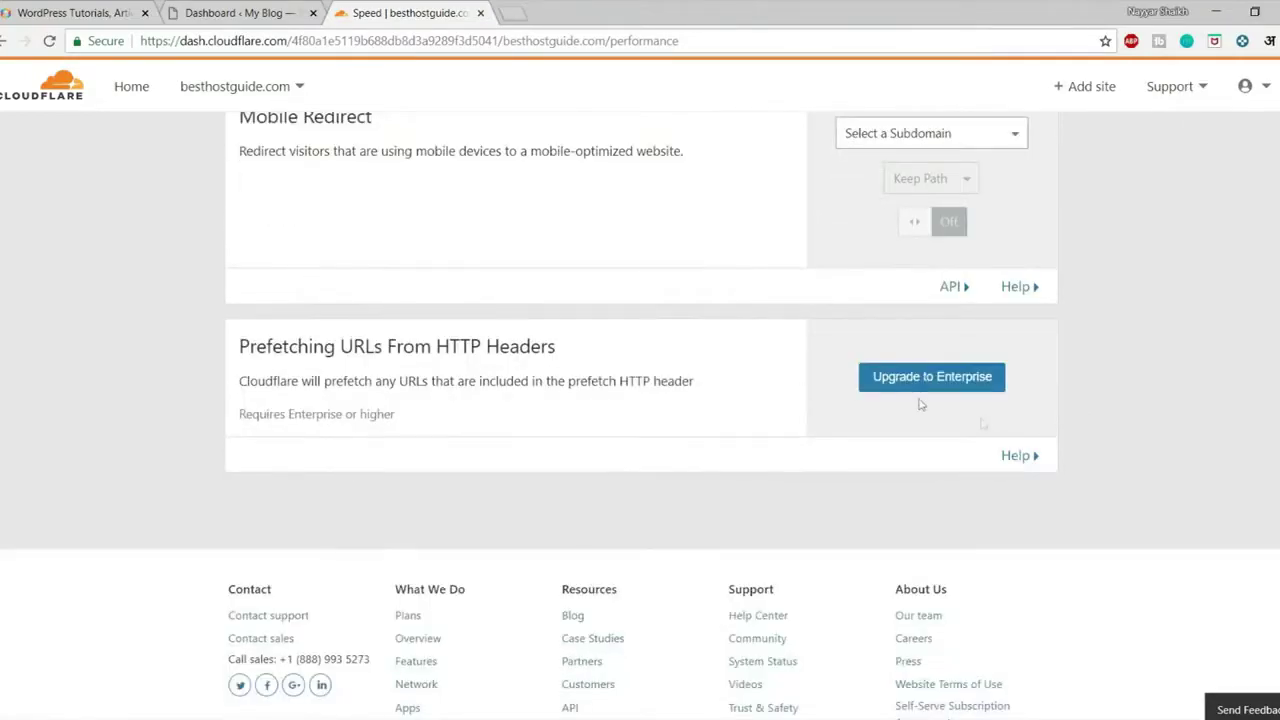
pyautogui.scroll(3, 920, 406)
pyautogui.scroll(-3, 1006, 445)
pyautogui.scroll(10, 1003, 470)
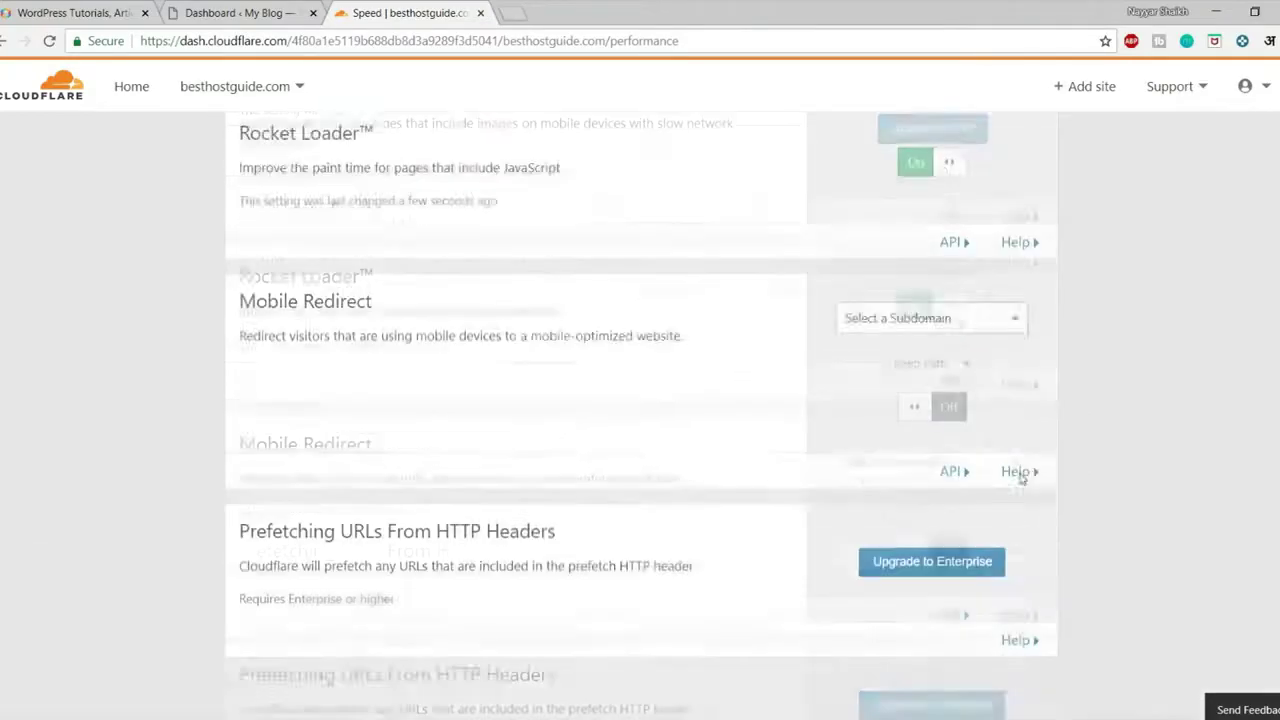
pyautogui.scroll(8, 860, 252)
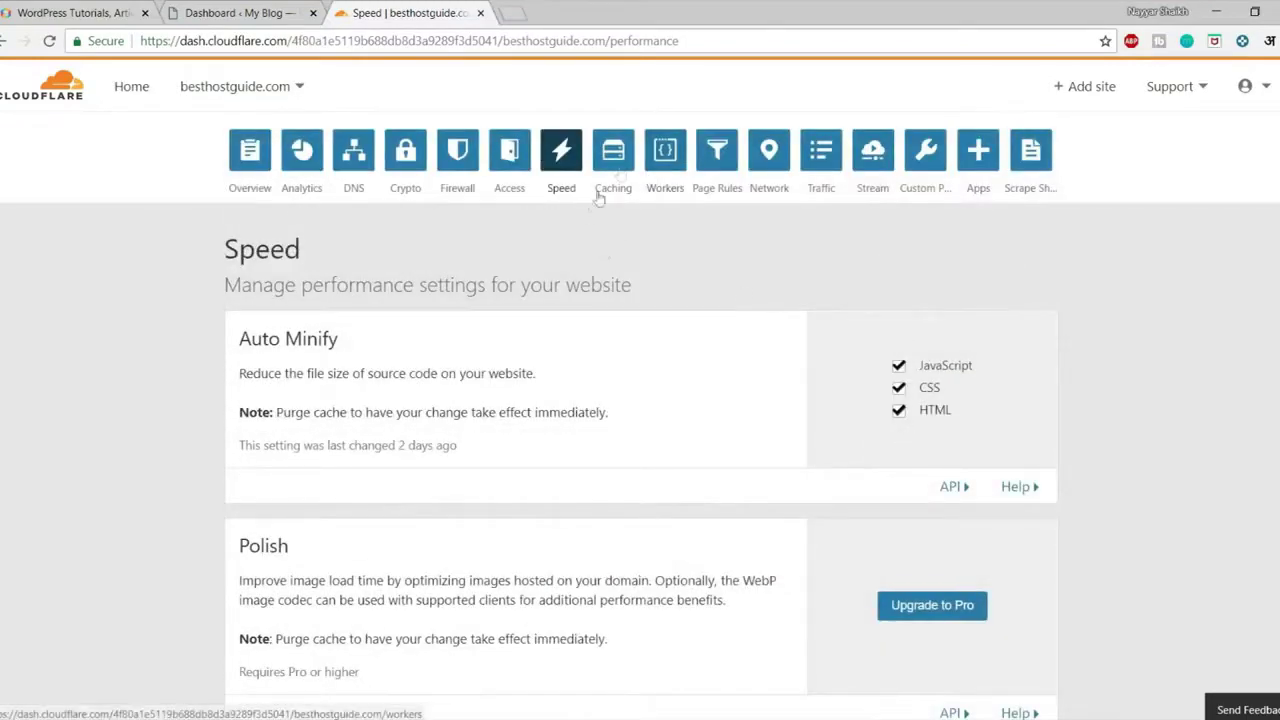
# Open besthostguide.com's Caching page and scroll through the purge and caching level options
pyautogui.click(613, 155)
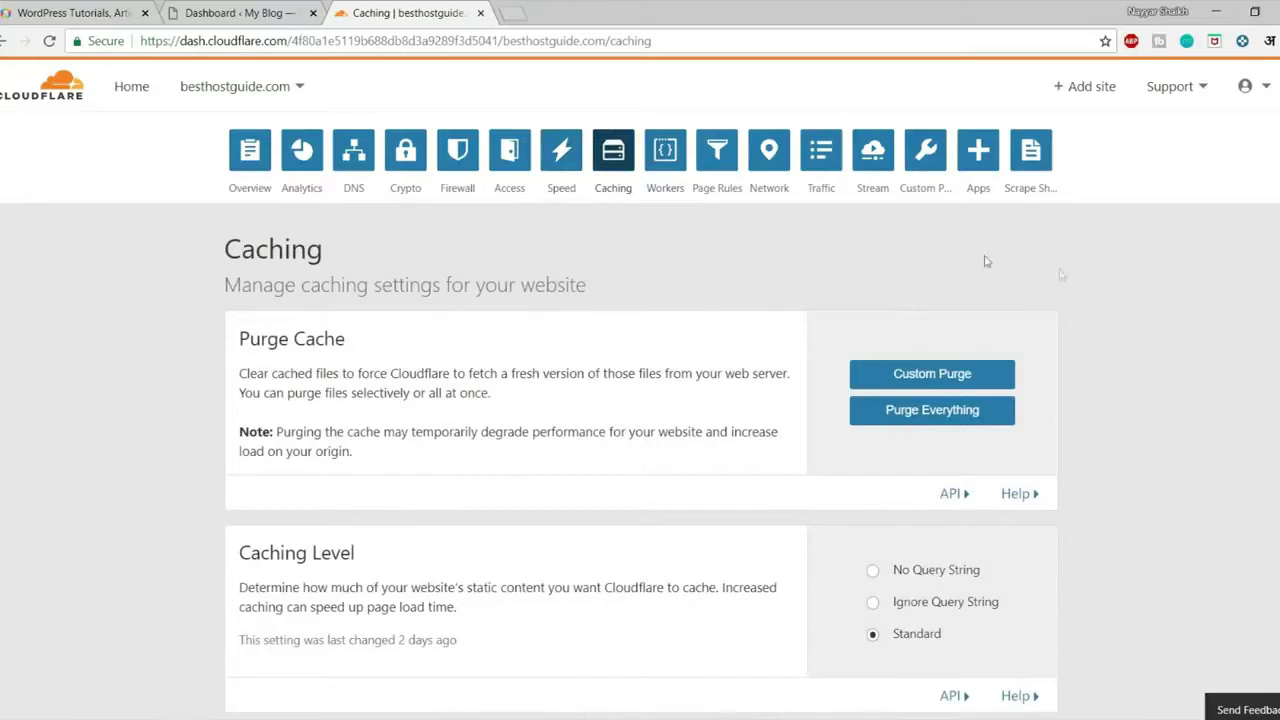
pyautogui.scroll(-2, 1100, 340)
pyautogui.scroll(2, 1060, 410)
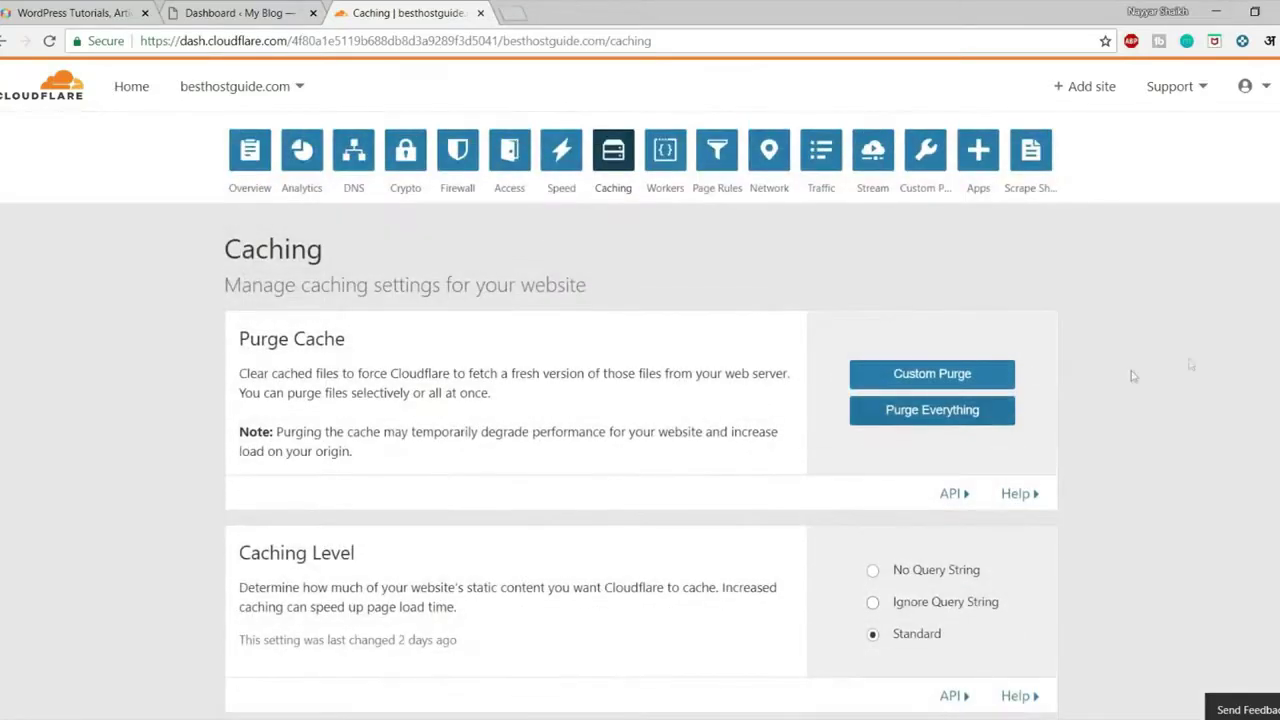
pyautogui.scroll(-1, 1131, 374)
pyautogui.scroll(-2, 1196, 365)
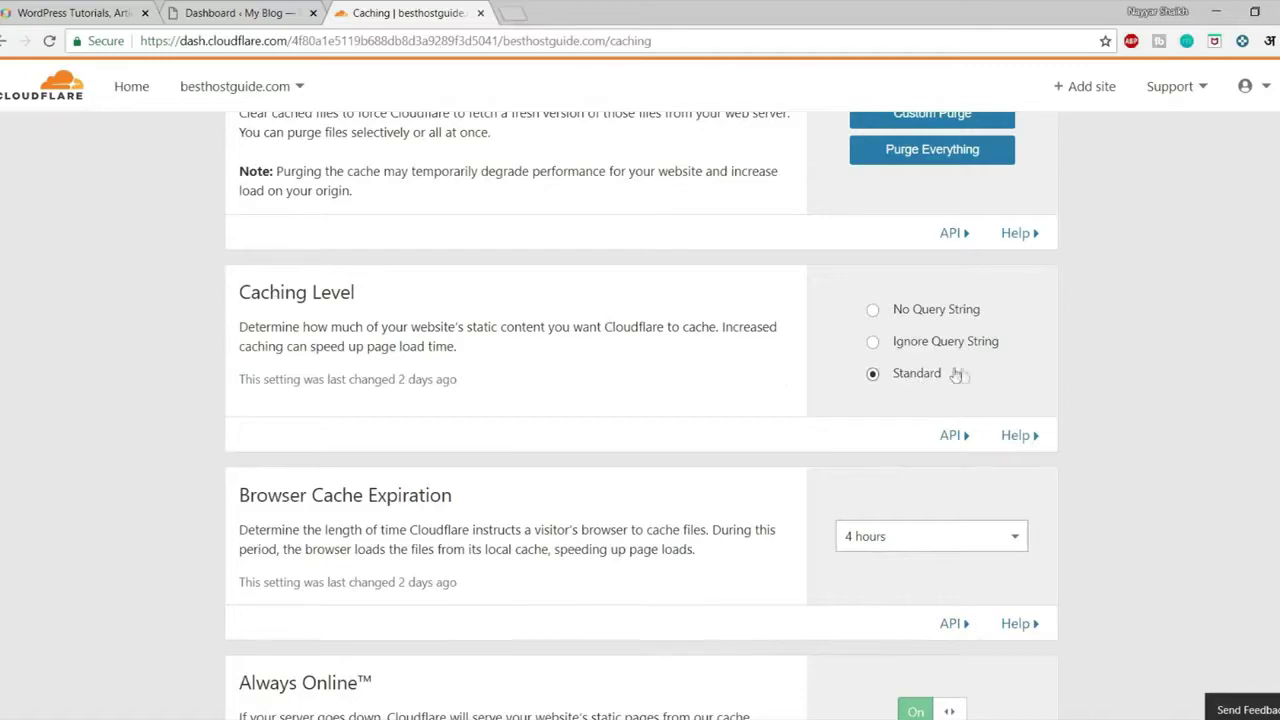
pyautogui.scroll(-2, 1060, 375)
# Check the Browser Cache Expiration durations, leaving it at 4 hours, and review the remaining settings
pyautogui.moveTo(248, 329); pyautogui.dragTo(457, 323)
pyautogui.click(477, 323)
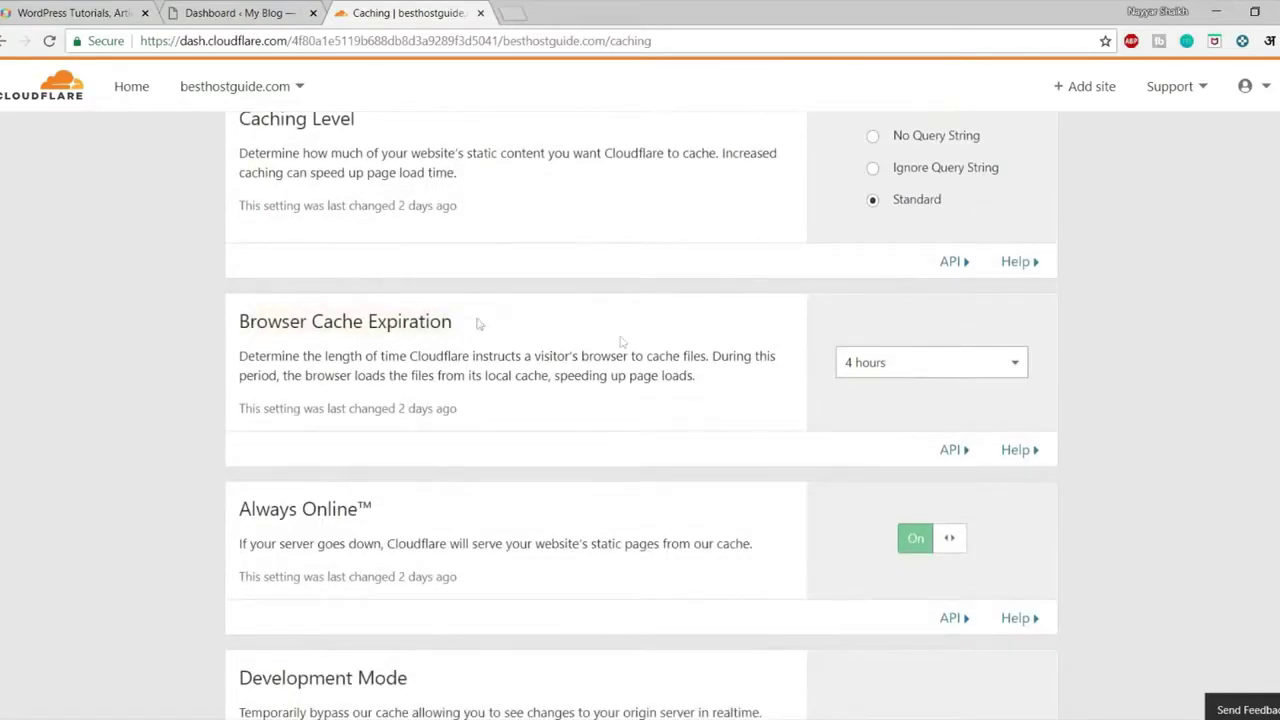
pyautogui.click(882, 361)
pyautogui.click(1113, 370)
pyautogui.scroll(-2, 1108, 374)
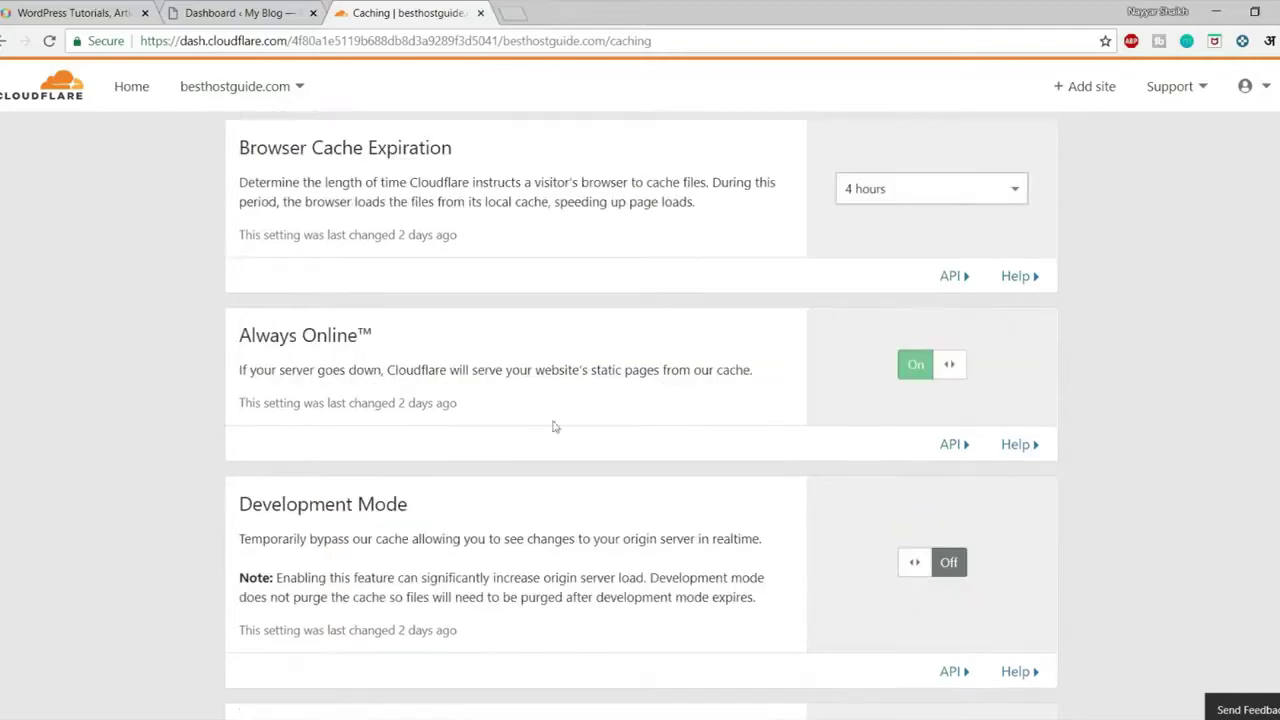
pyautogui.scroll(-1, 1207, 405)
pyautogui.scroll(-5, 1207, 405)
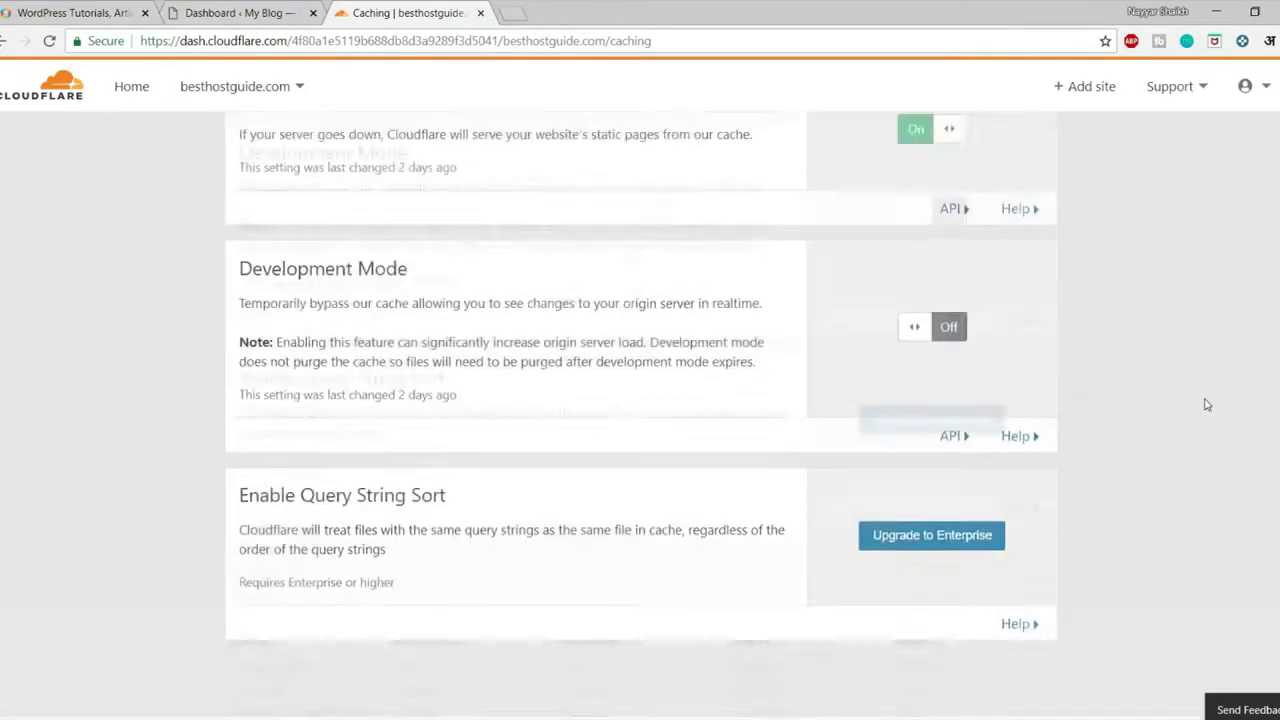
pyautogui.scroll(12, 1203, 403)
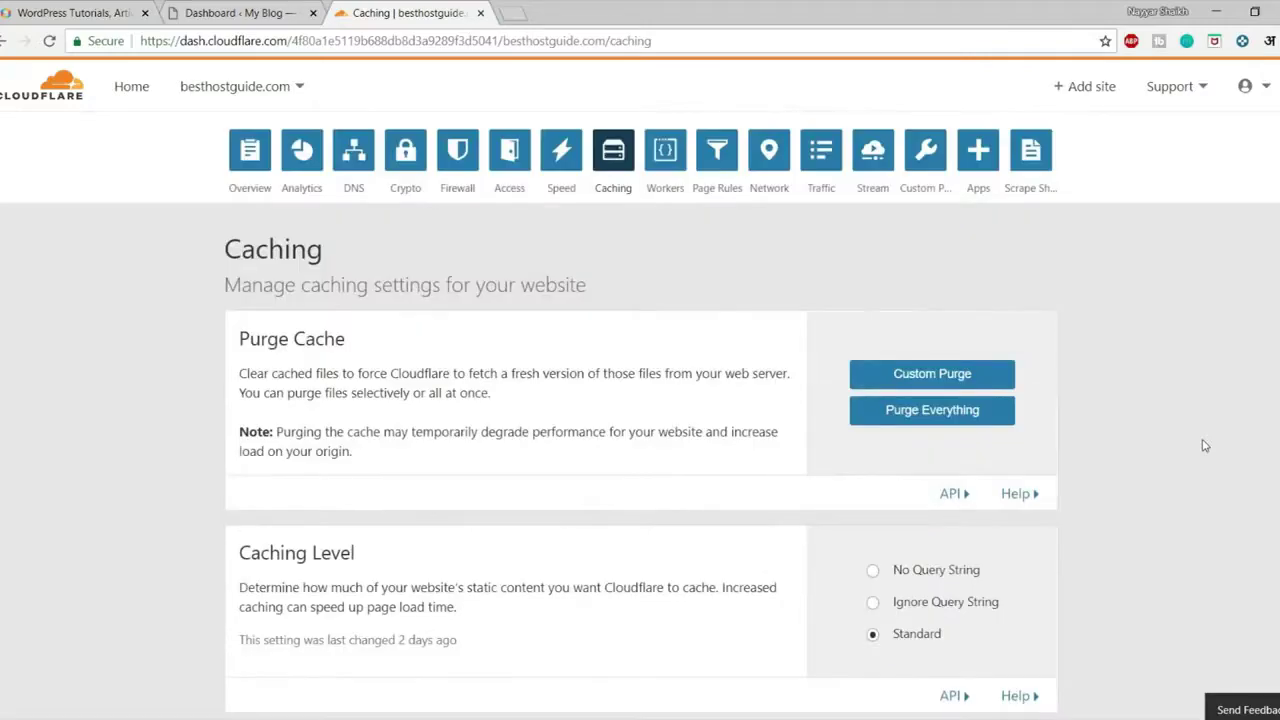
# Go to Page Rules and open the Create a Page Rule dialog for besthostguide.com
pyautogui.click(718, 158)
pyautogui.scroll(-4, 948, 422)
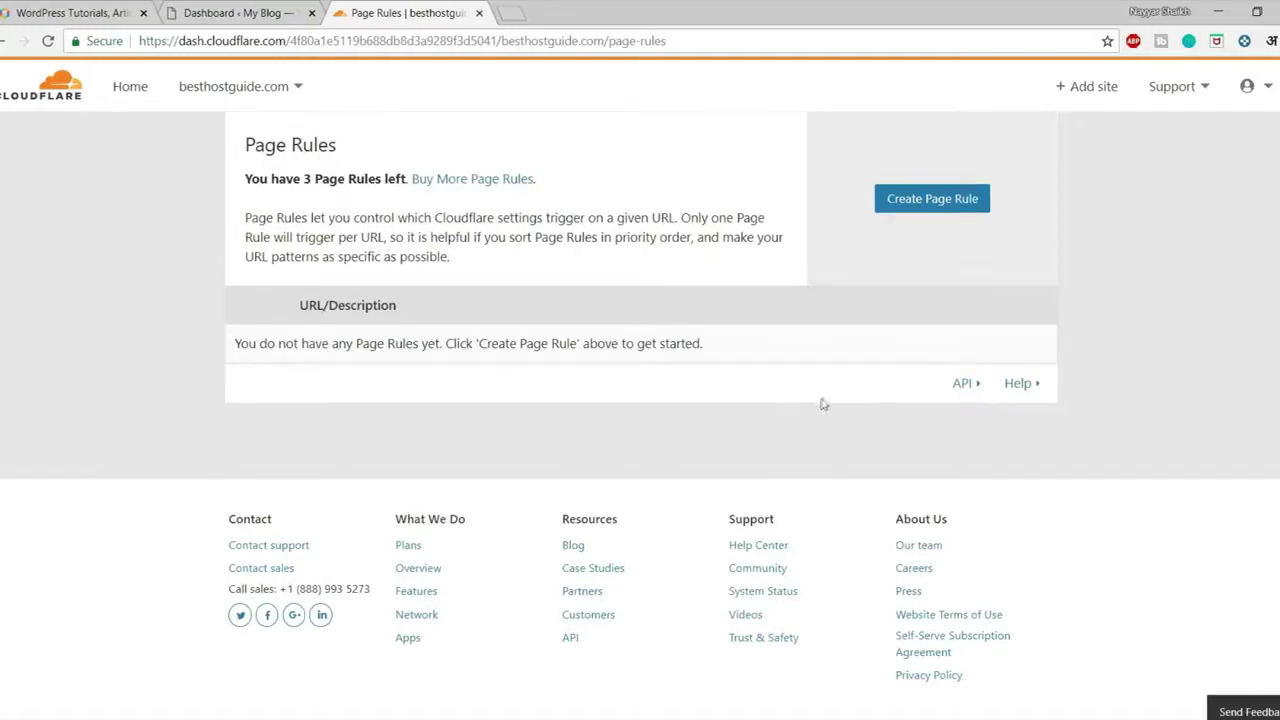
pyautogui.click(964, 202)
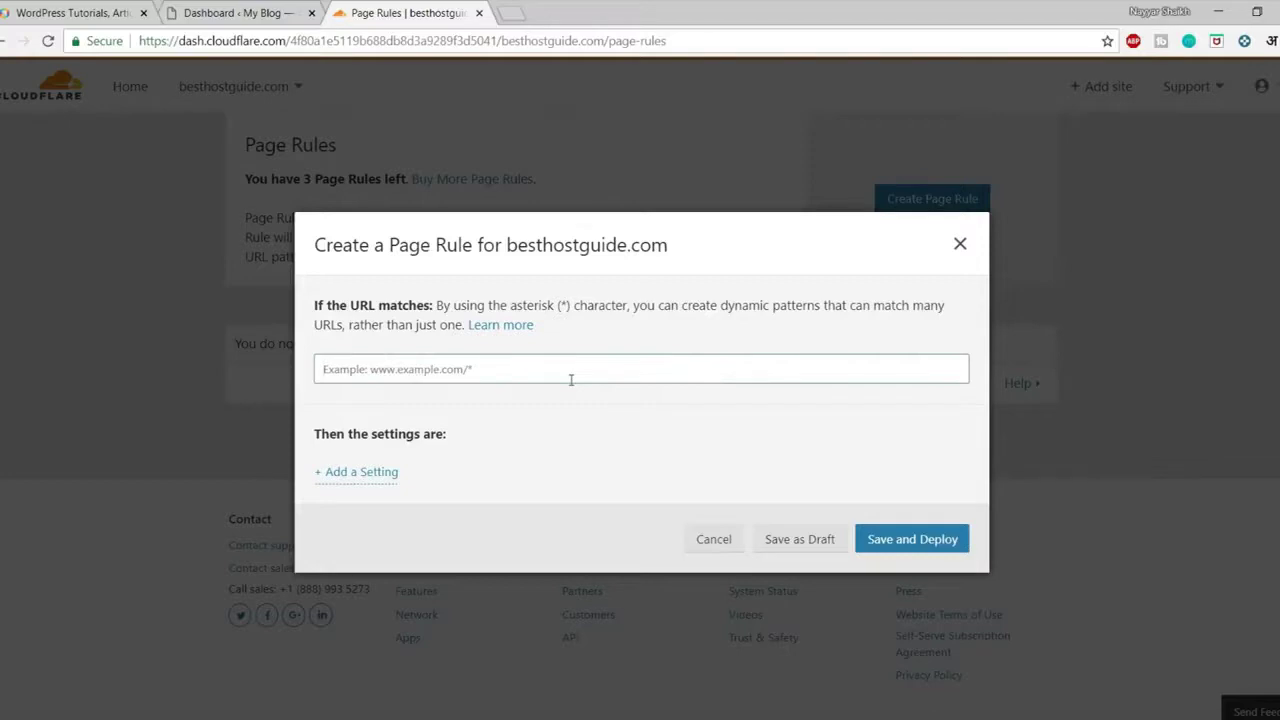
pyautogui.click(258, 12)
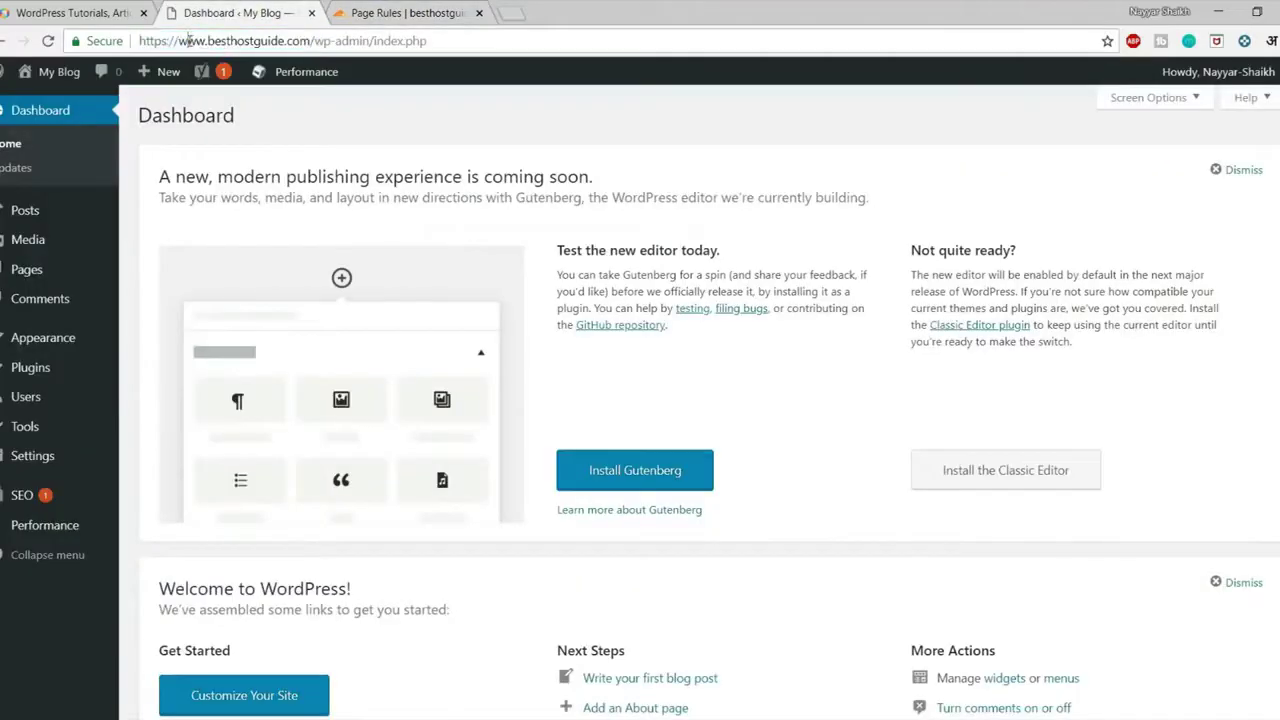
pyautogui.moveTo(208, 41); pyautogui.dragTo(310, 41)
pyautogui.hotkey('ctrl', 'c')
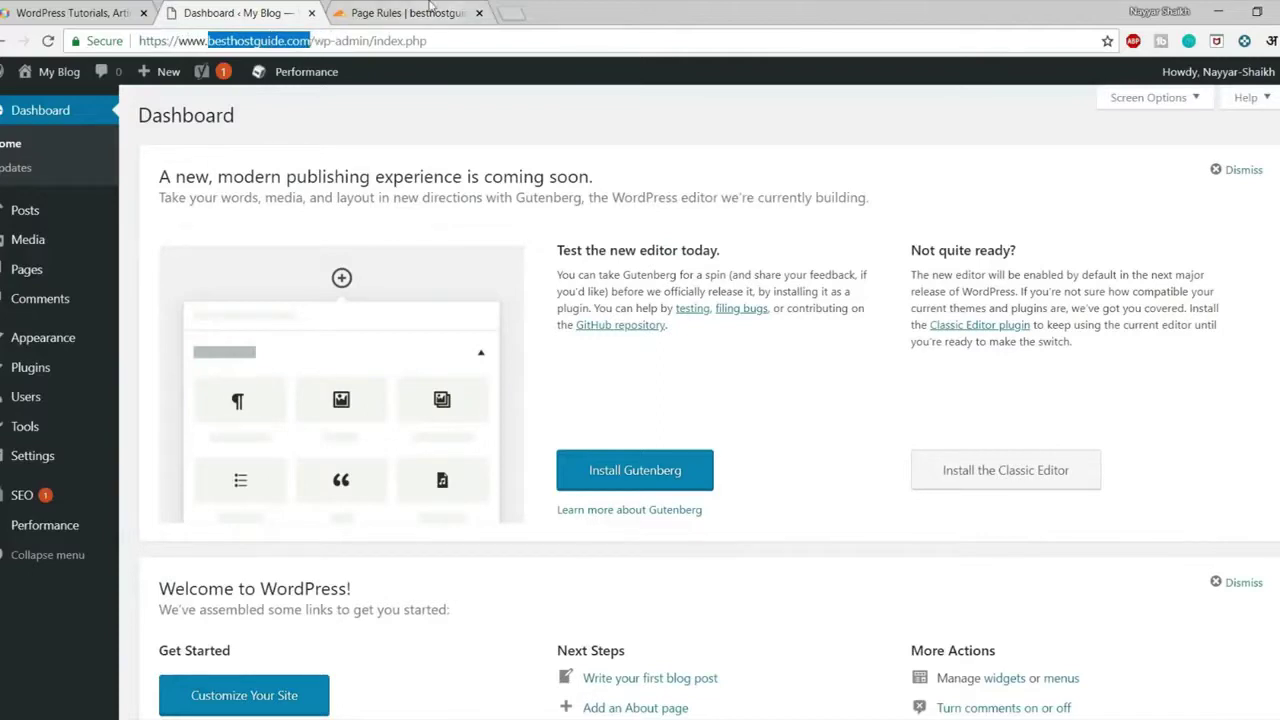
pyautogui.click(405, 12)
pyautogui.click(487, 370)
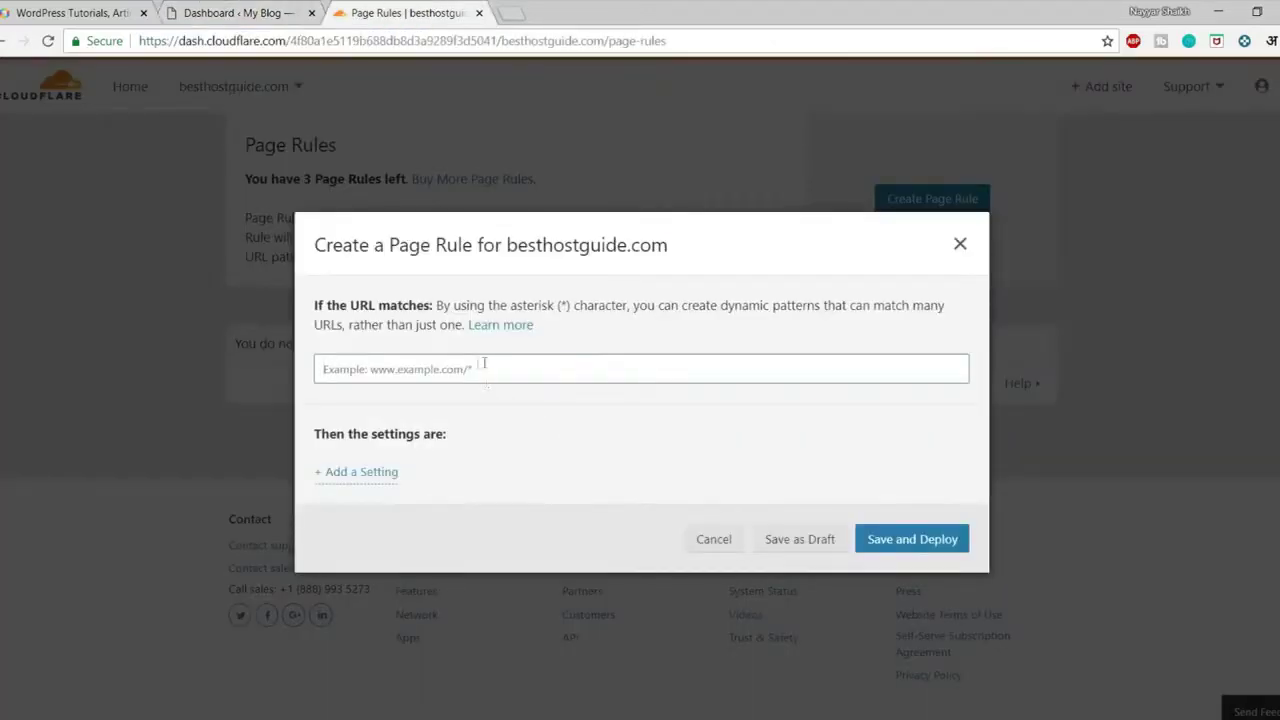
pyautogui.hotkey('ctrl', 'v')
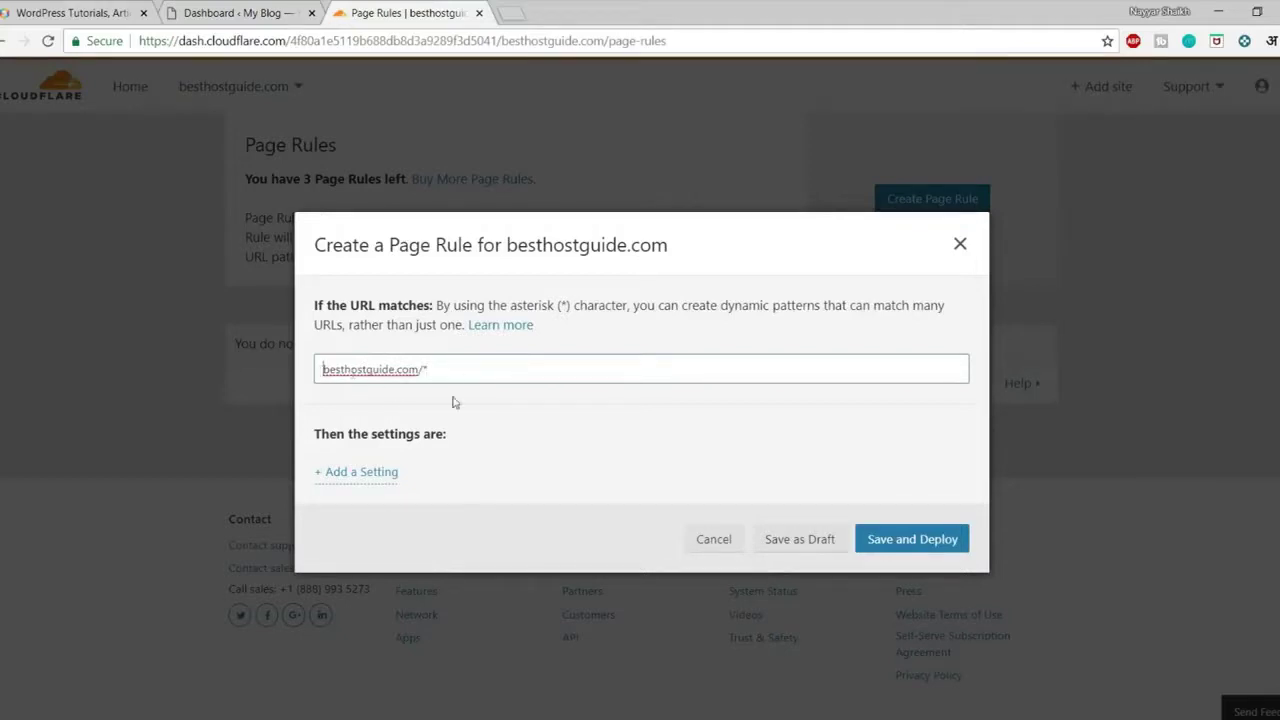
pyautogui.write('h')
pyautogui.click(90, 13)
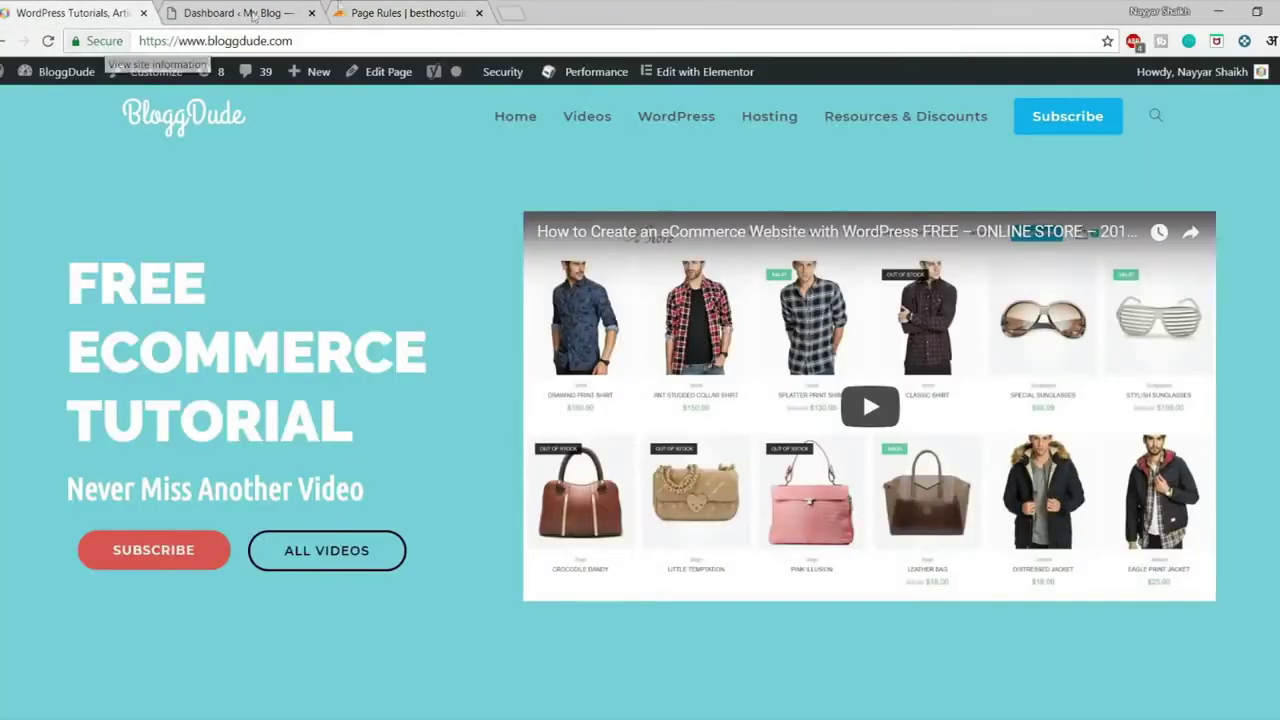
pyautogui.click(352, 13)
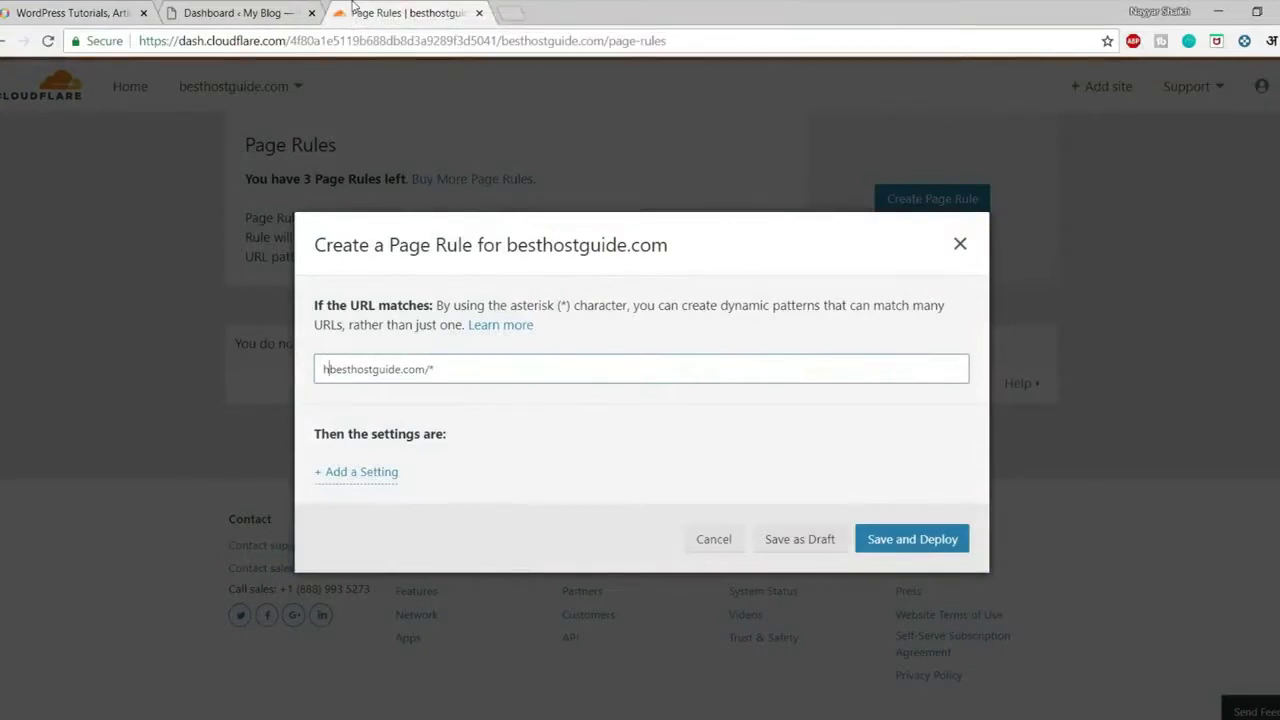
pyautogui.write('ttp://')
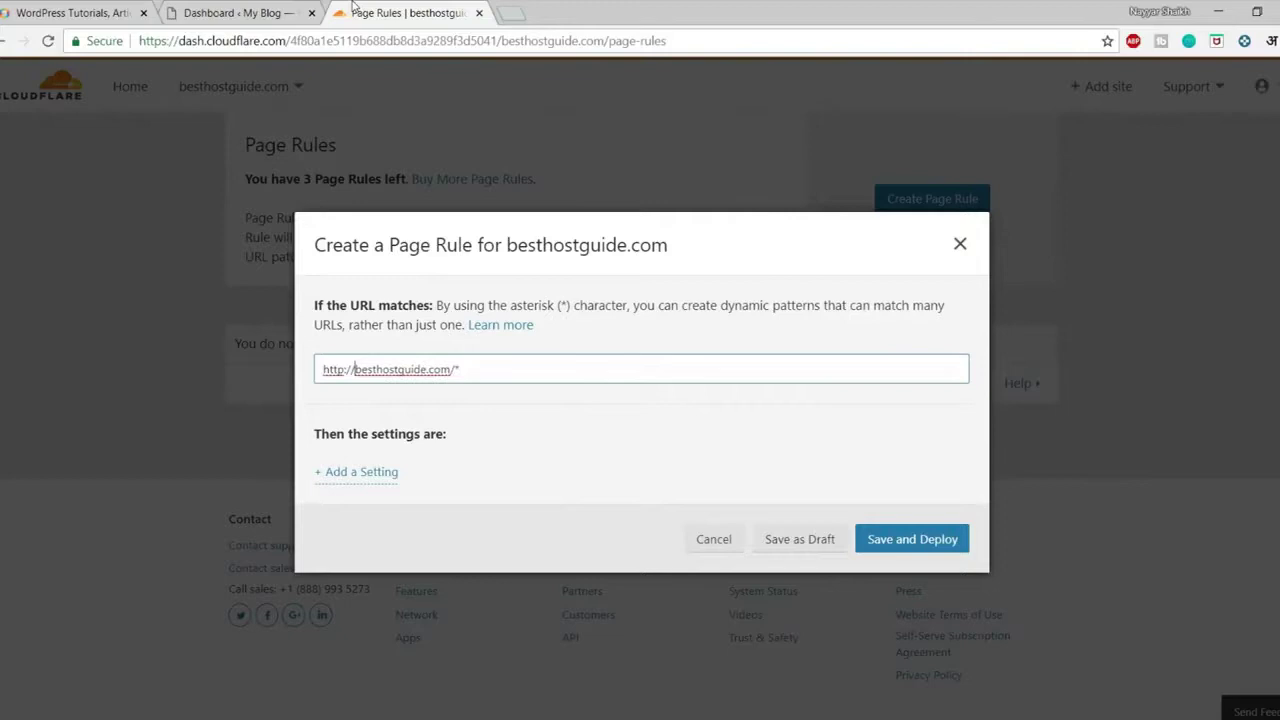
pyautogui.write('*')
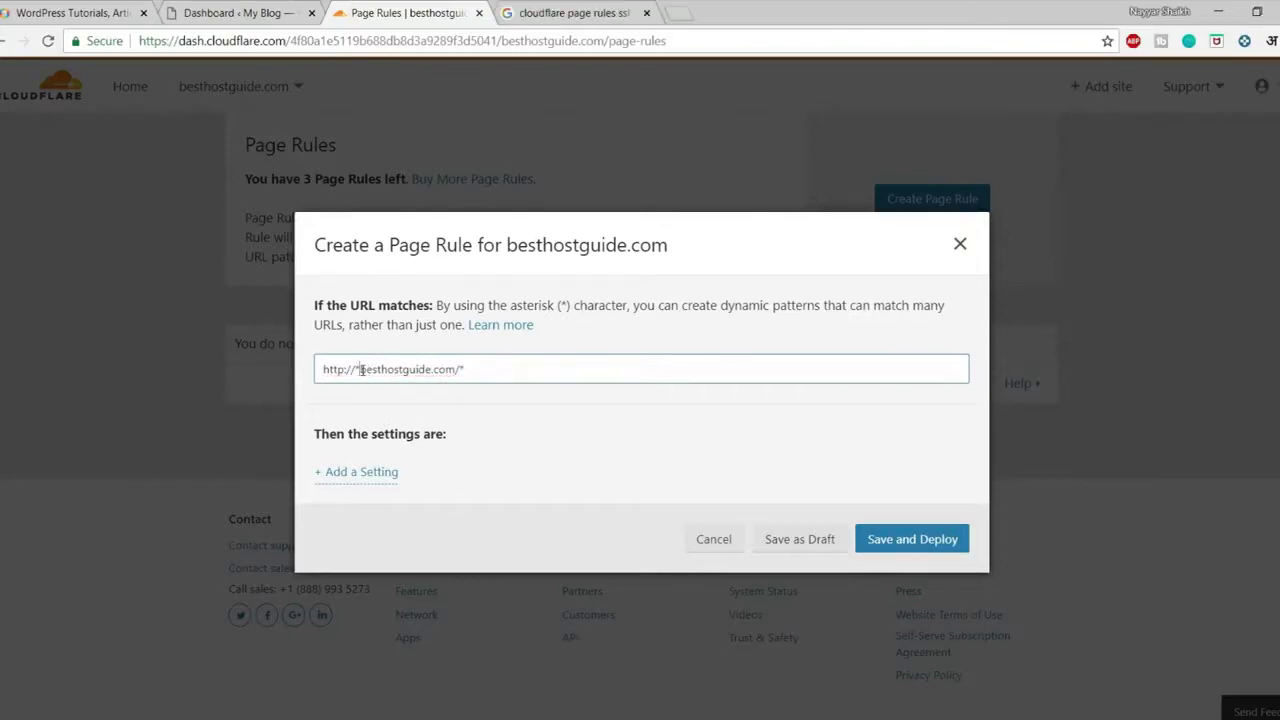
pyautogui.press('BackSpace')
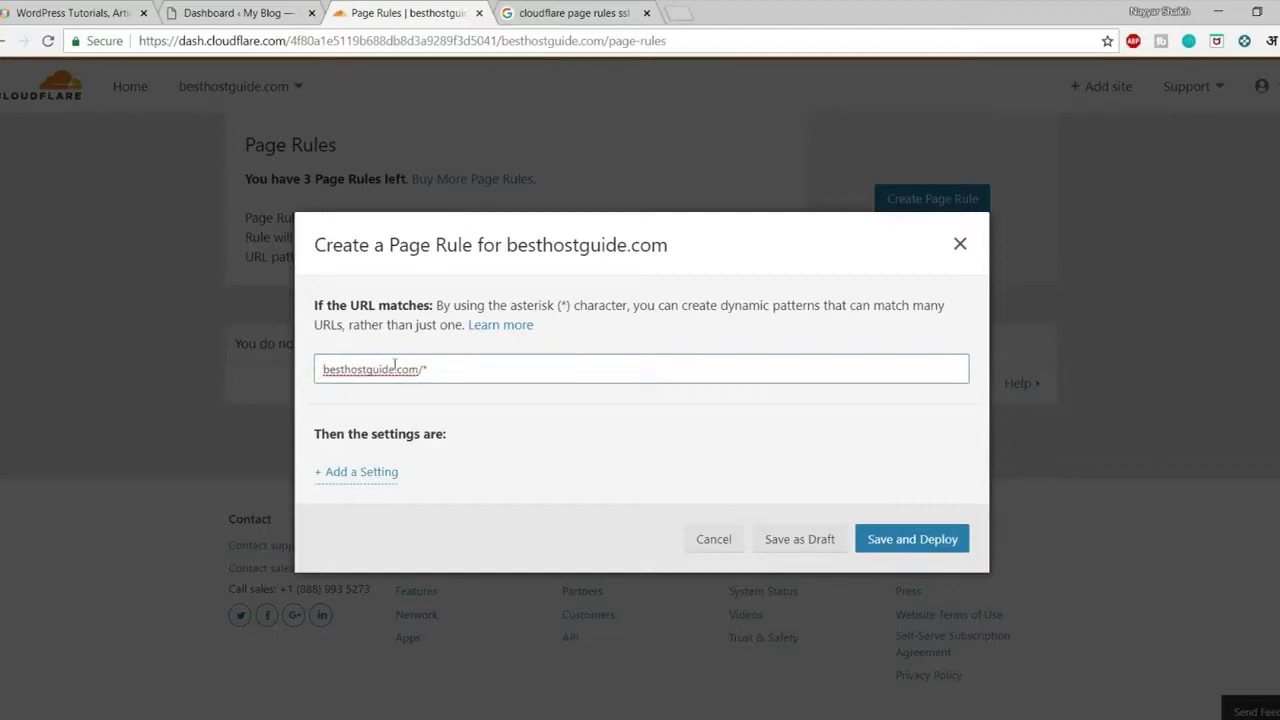
pyautogui.hotkey('ctrl', 'z')
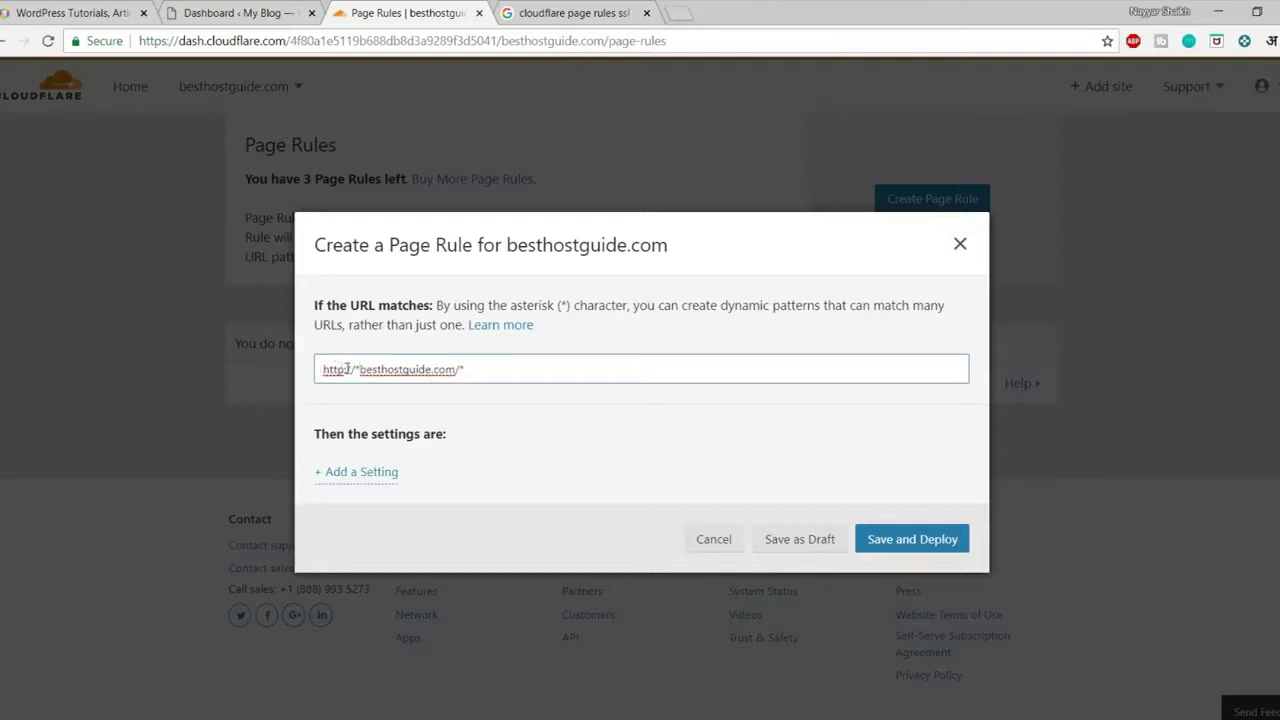
pyautogui.click(522, 430)
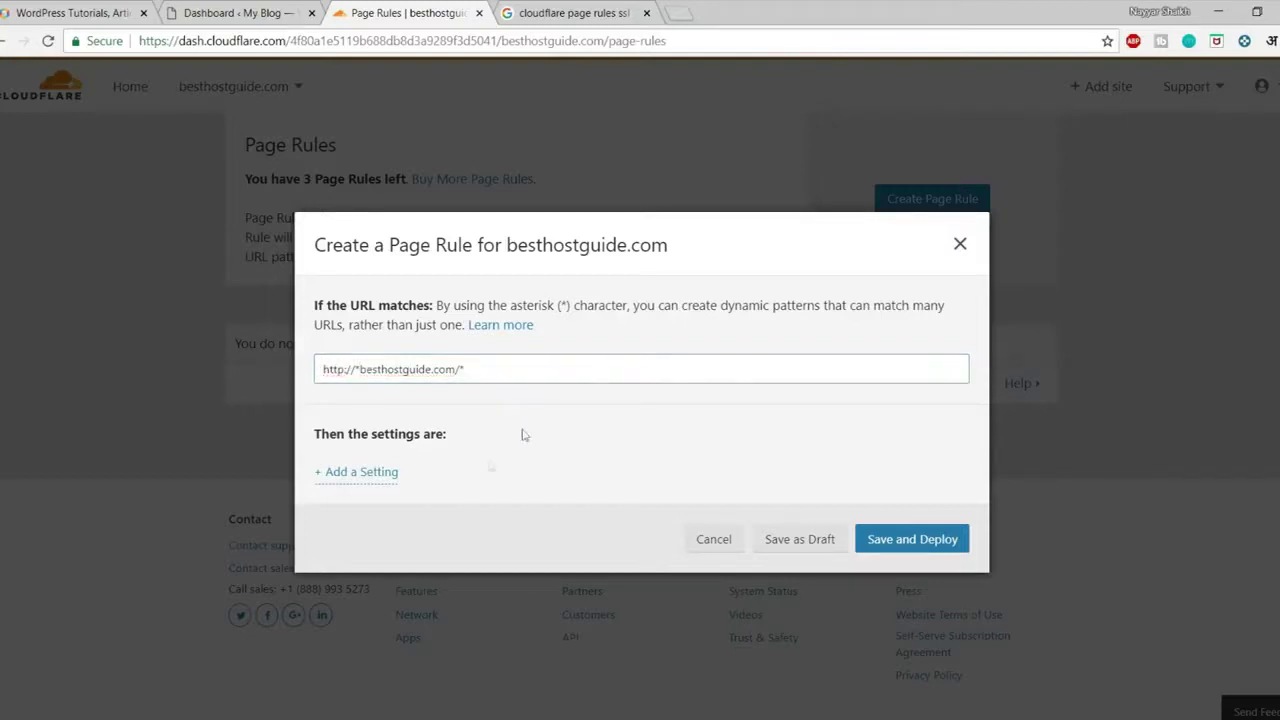
# Add a Browser Cache TTL setting of a day to the rule
pyautogui.click(367, 473)
pyautogui.click(434, 488)
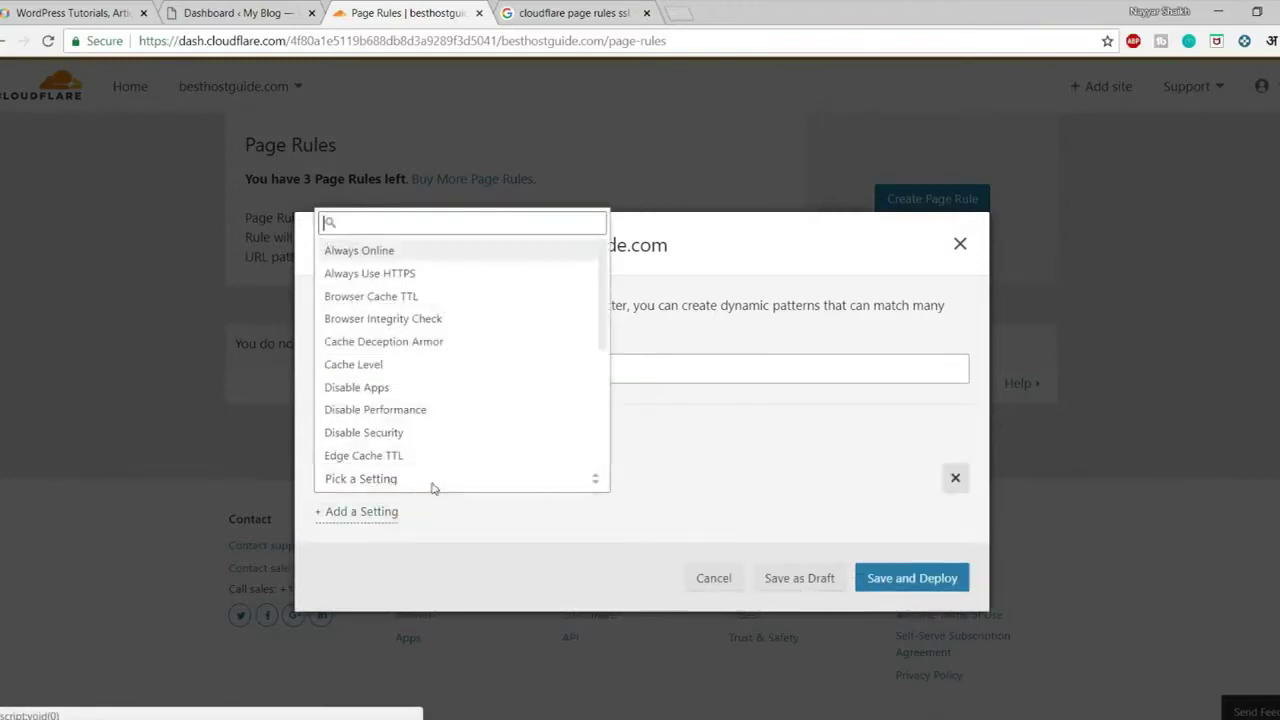
pyautogui.scroll(-5, 434, 403)
pyautogui.scroll(4, 436, 419)
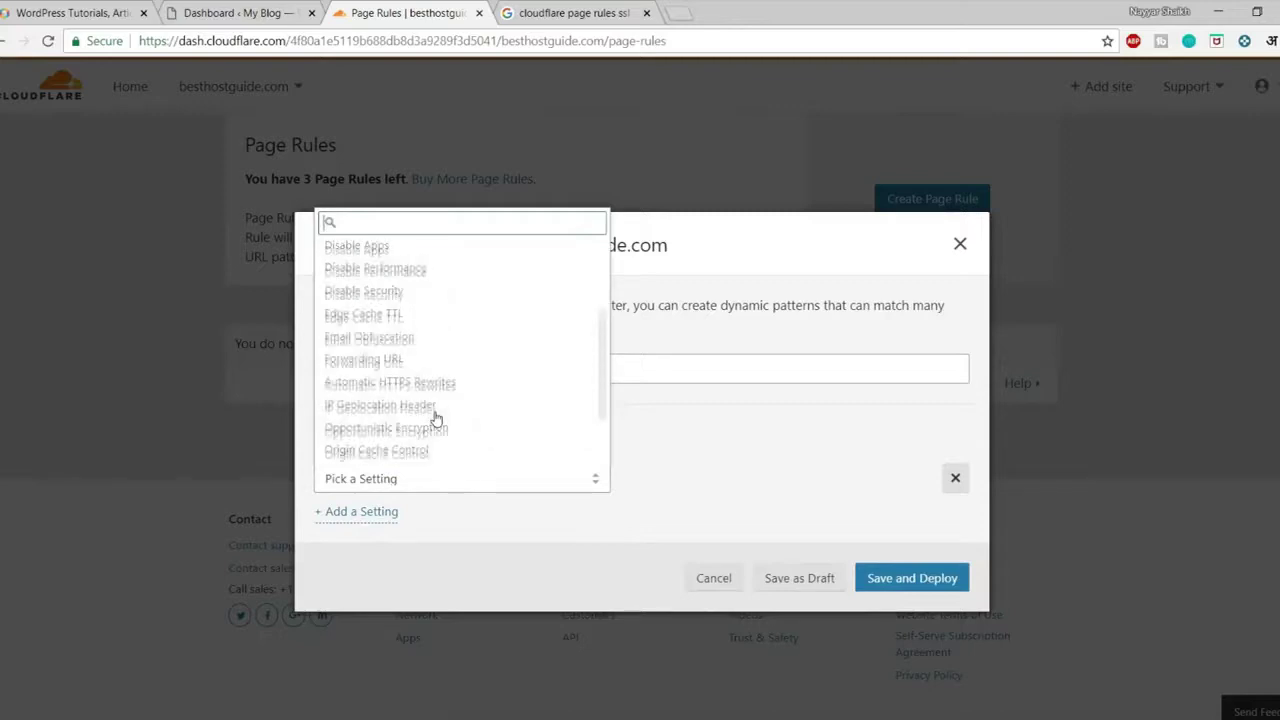
pyautogui.scroll(2, 436, 419)
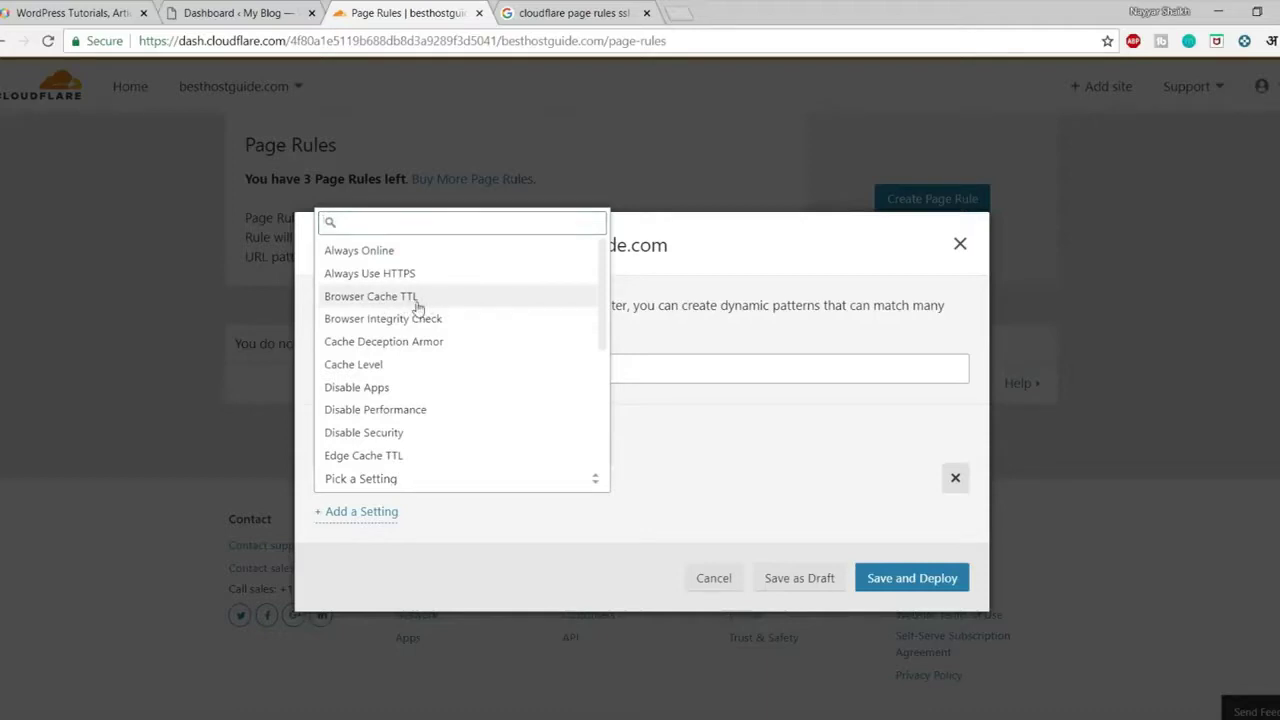
pyautogui.click(418, 300)
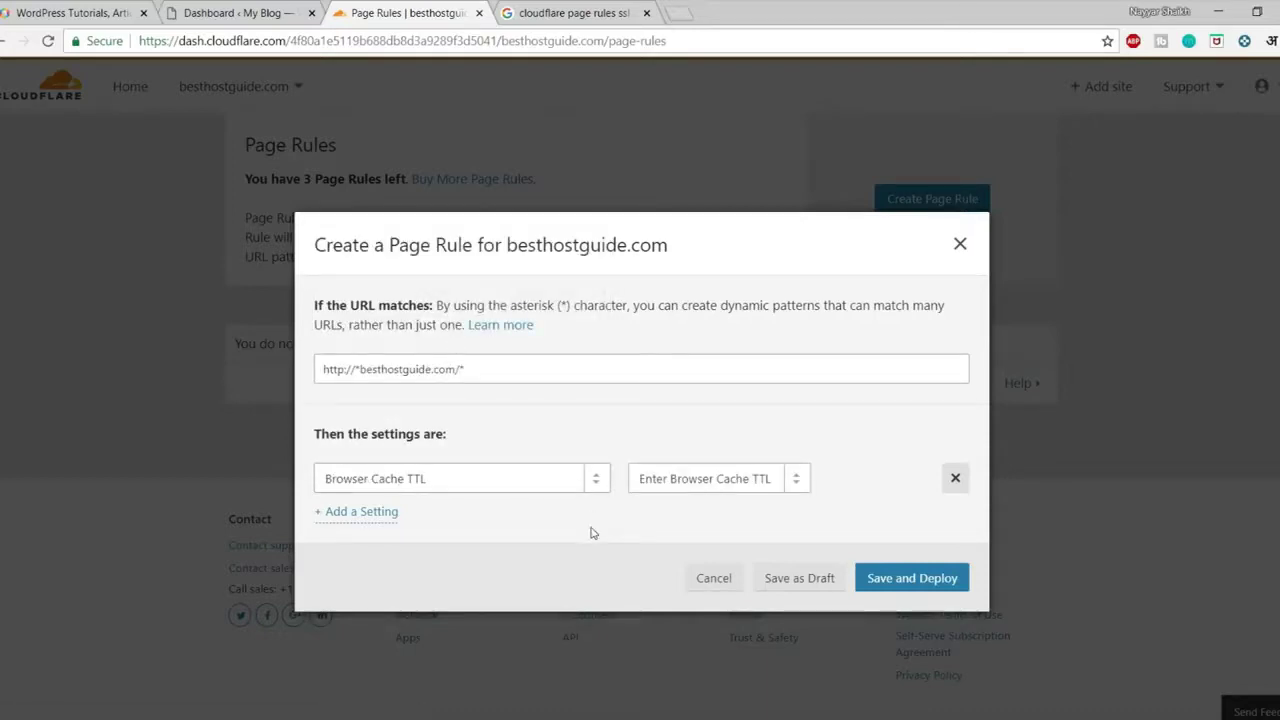
pyautogui.click(668, 486)
pyautogui.scroll(-2, 706, 414)
pyautogui.click(675, 393)
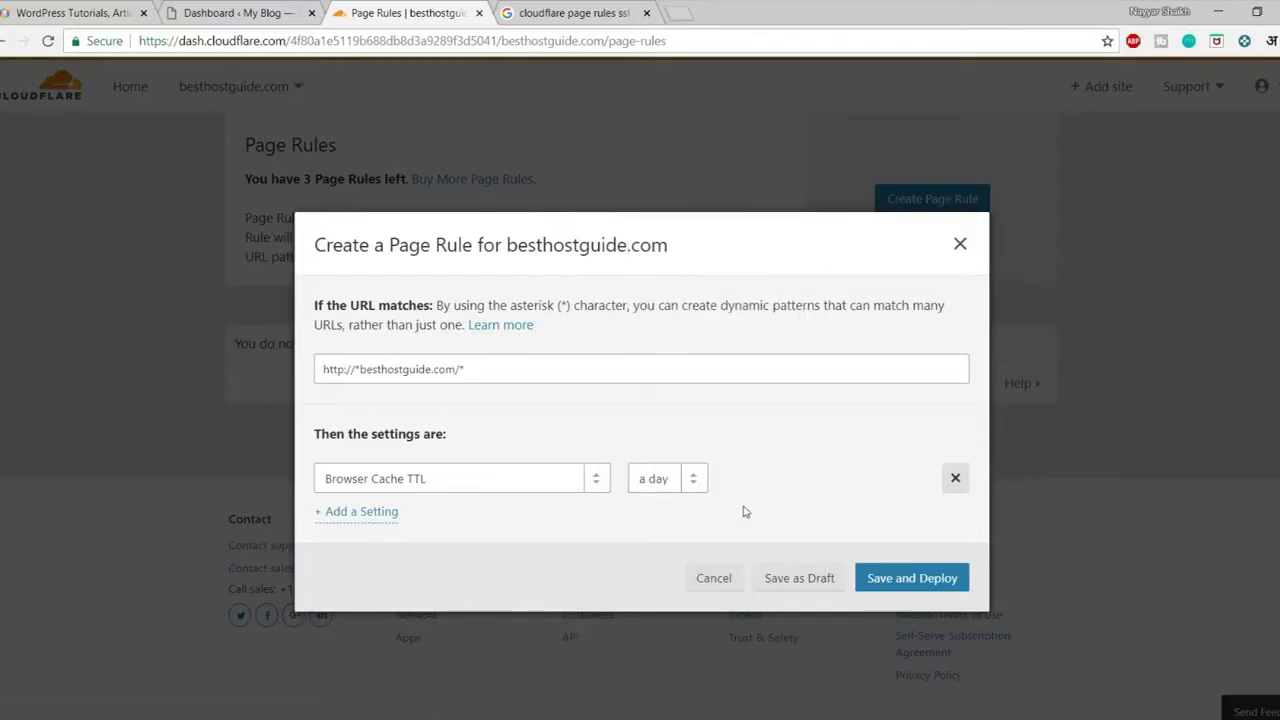
# Add a Cache Level setting of Cache Everything to the rule
pyautogui.click(383, 513)
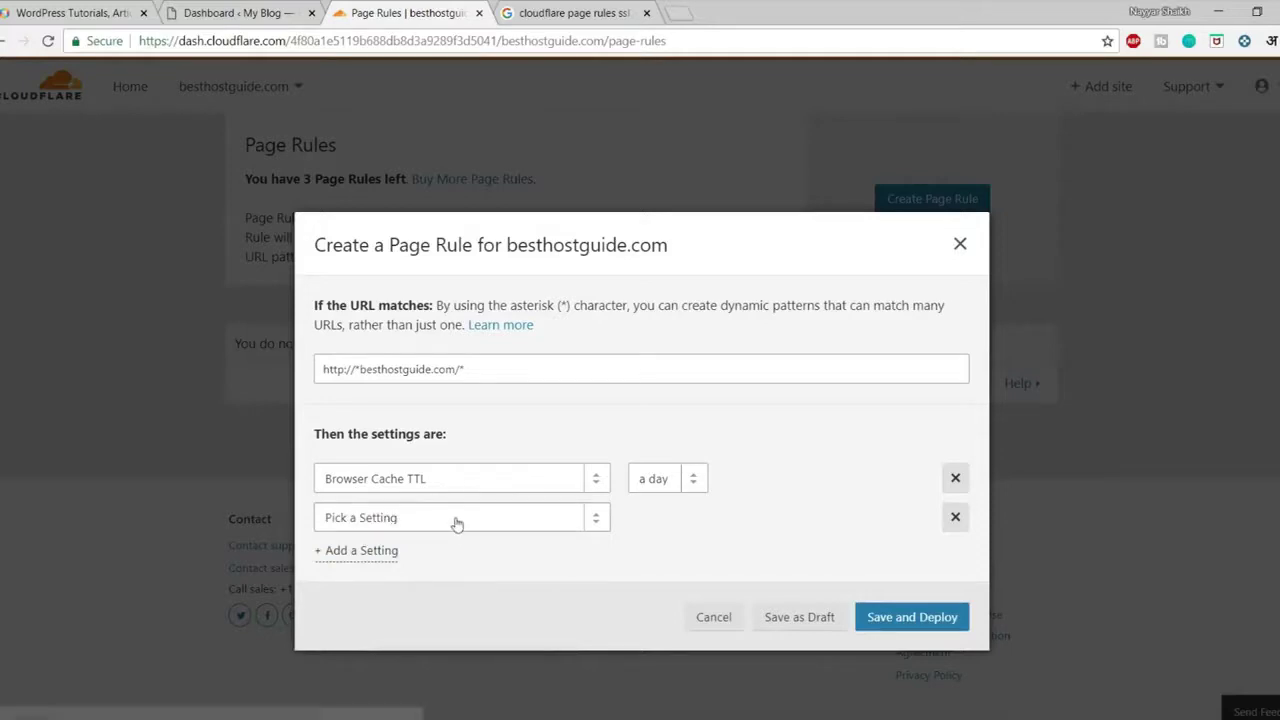
pyautogui.click(470, 517)
pyautogui.write('ca')
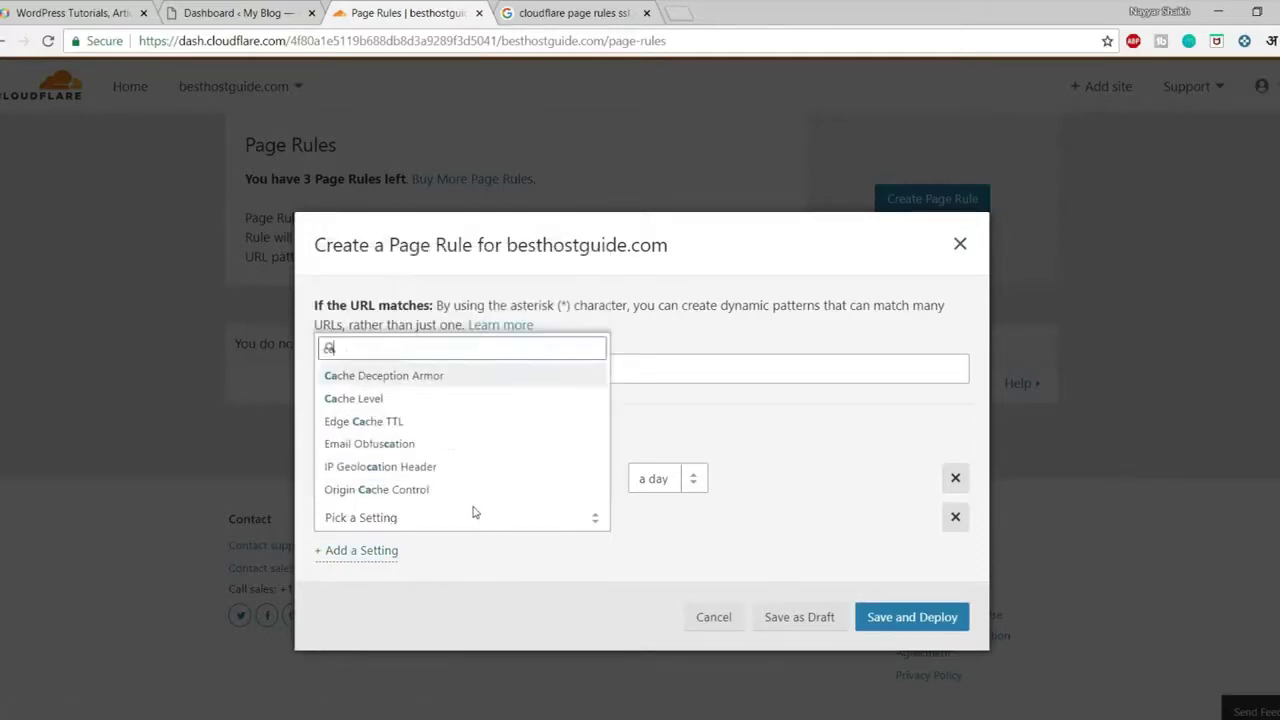
pyautogui.click(400, 400)
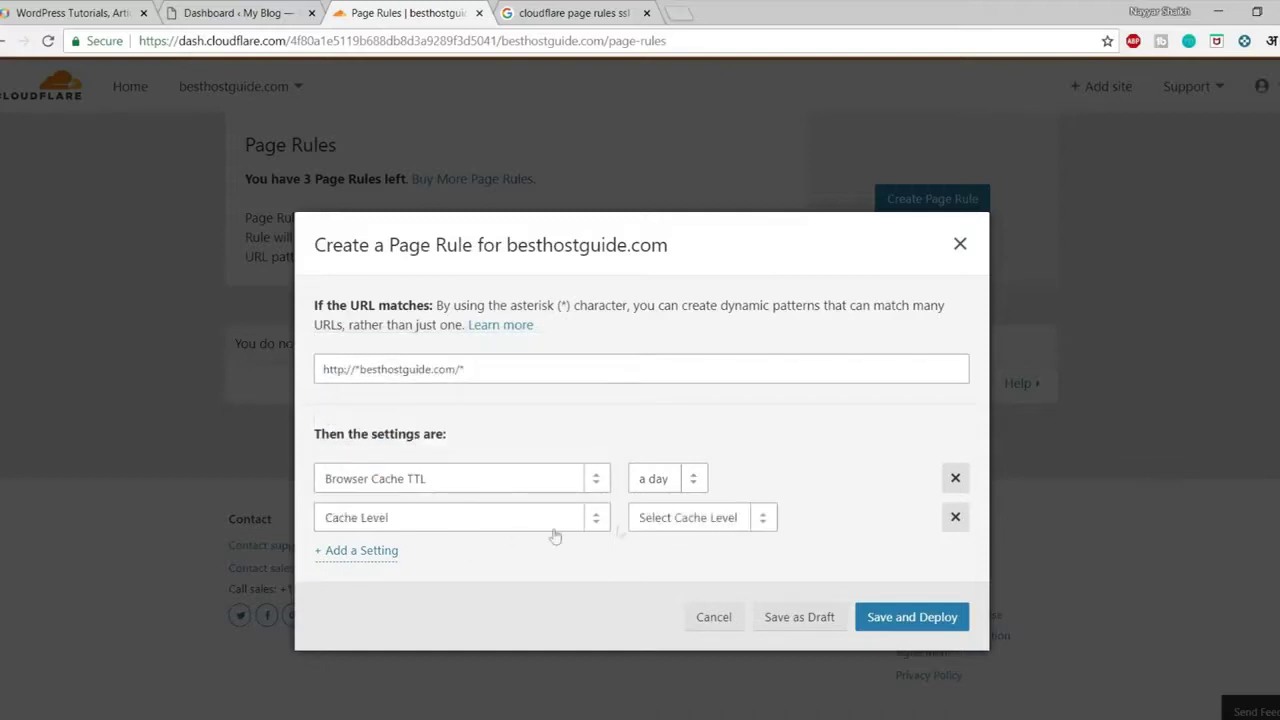
pyautogui.click(668, 518)
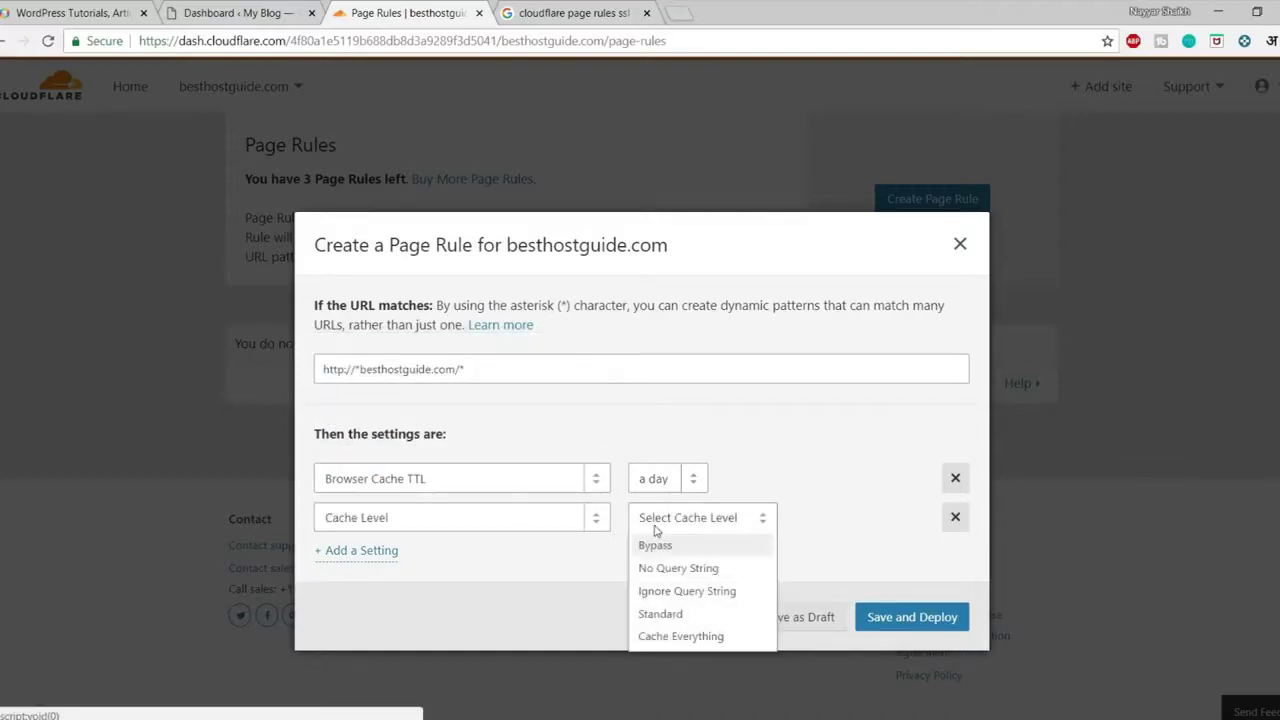
pyautogui.click(676, 640)
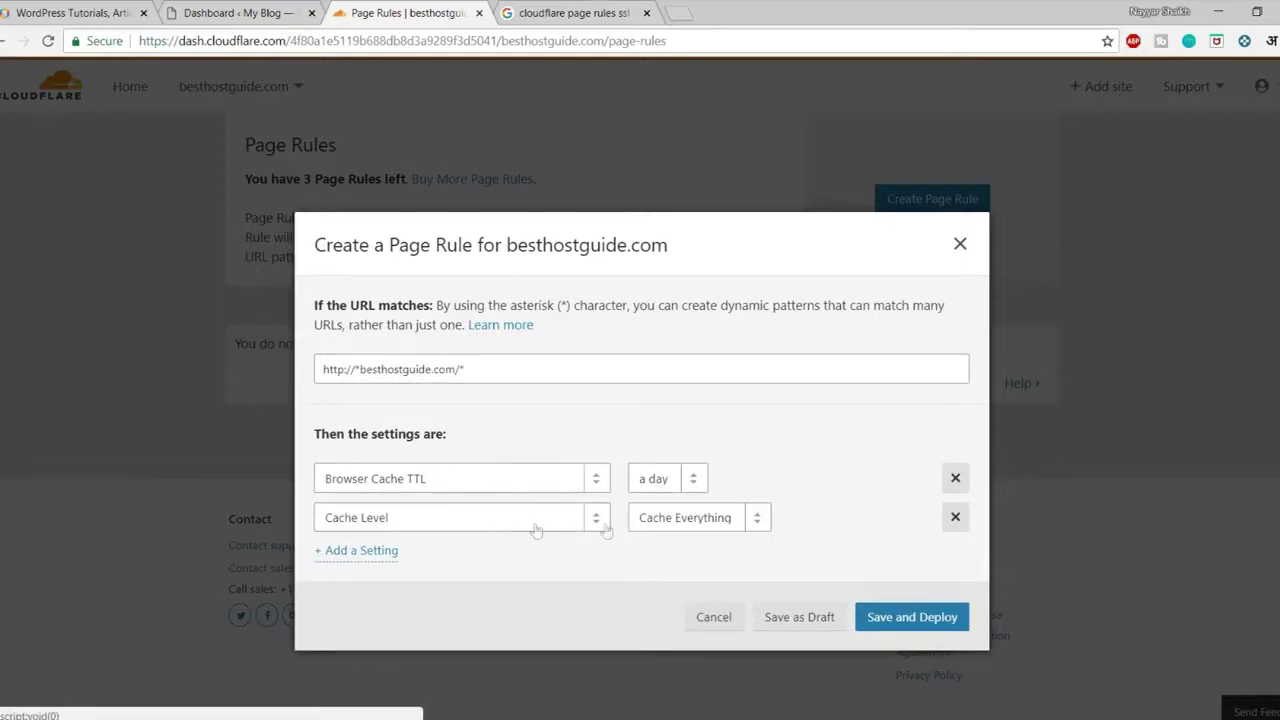
pyautogui.click(899, 620)
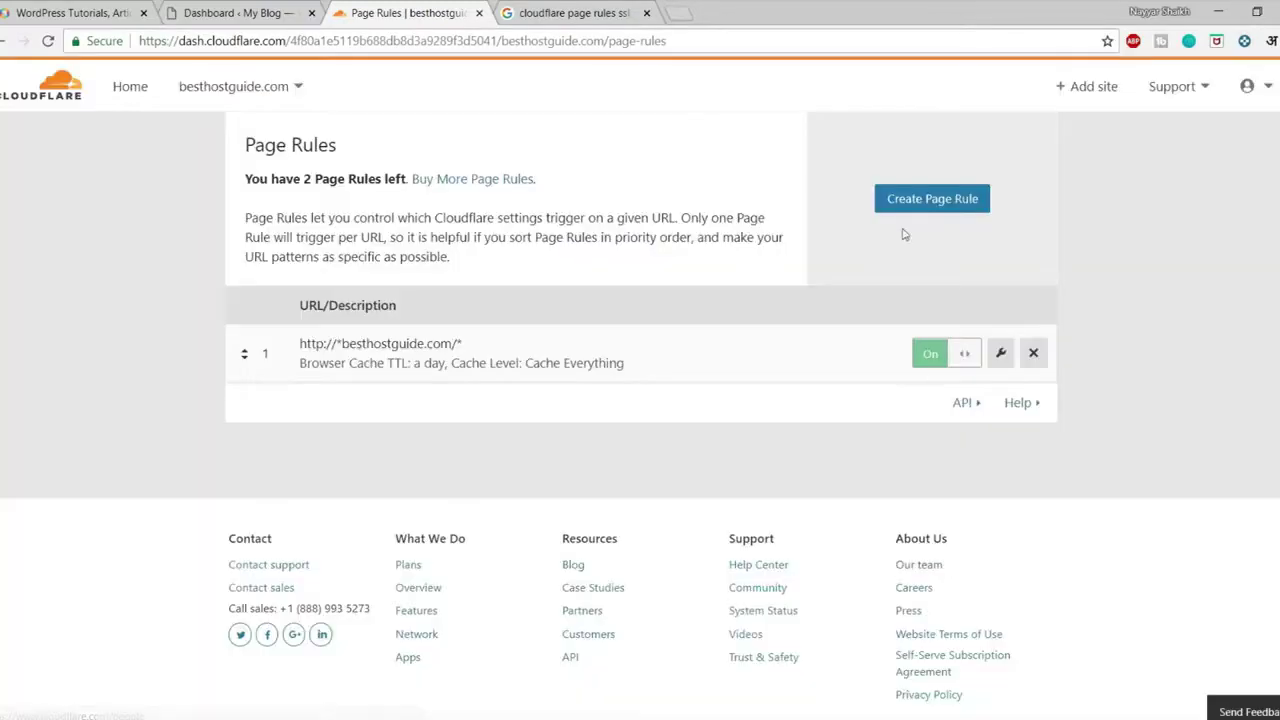
pyautogui.click(917, 208)
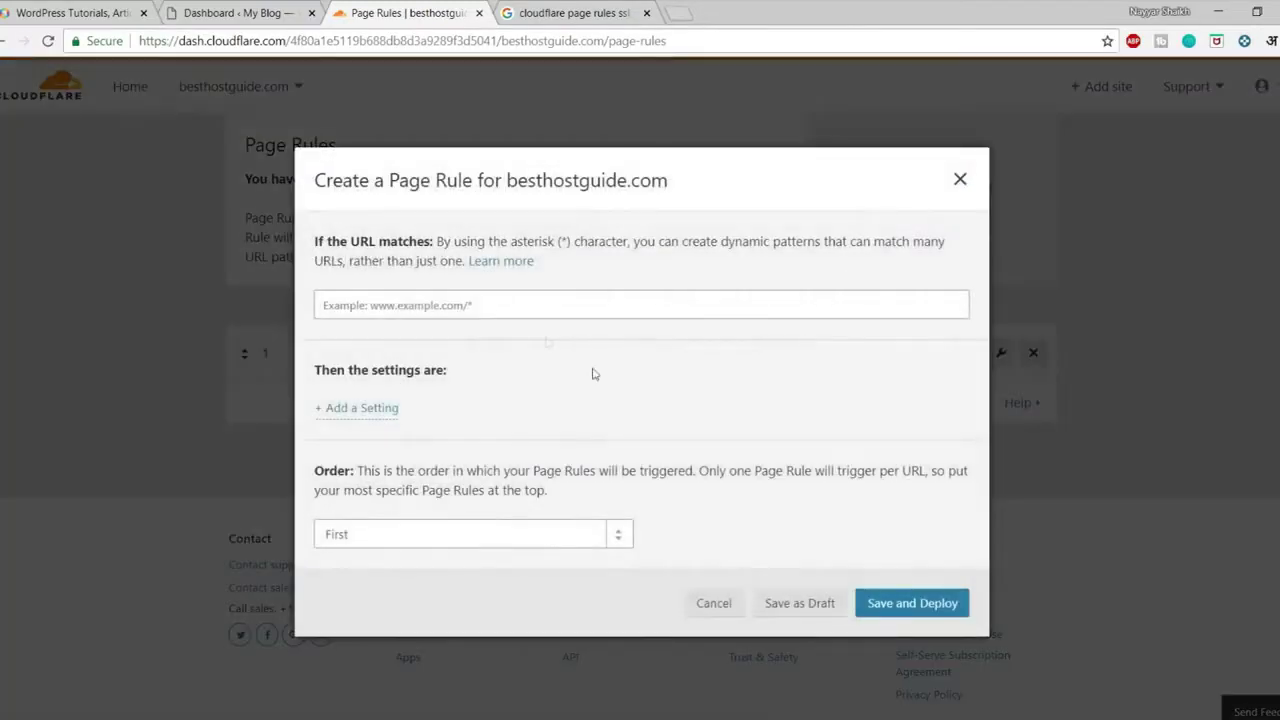
pyautogui.click(476, 309)
pyautogui.write('http://*')
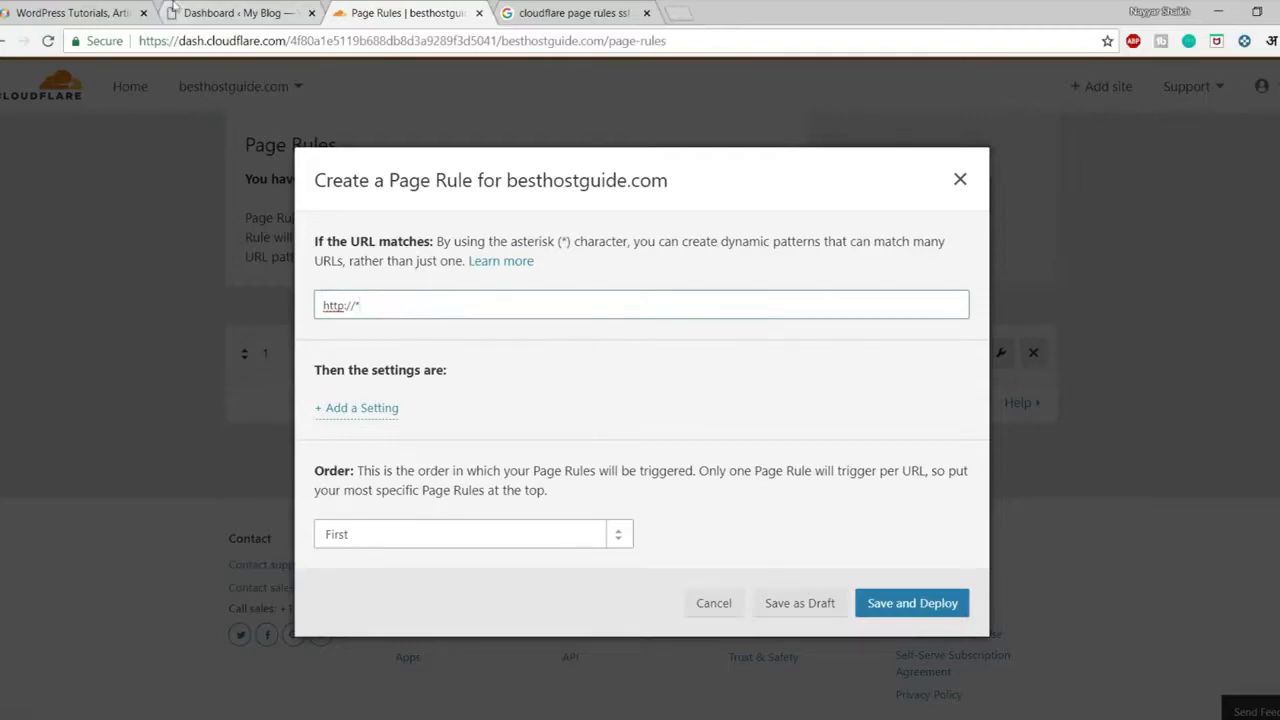
pyautogui.click(182, 13)
pyautogui.click(447, 10)
pyautogui.write('besthostguide.com')
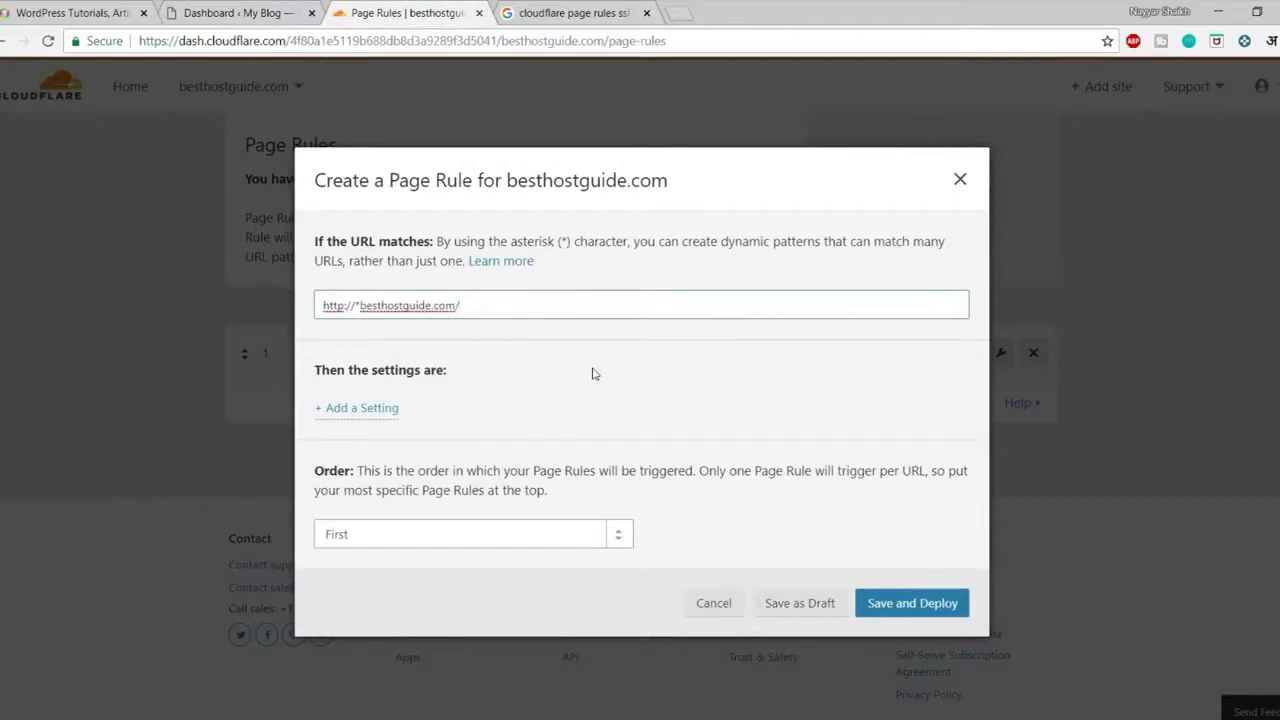
pyautogui.write('p-admin*')
pyautogui.click(591, 351)
pyautogui.click(300, 13)
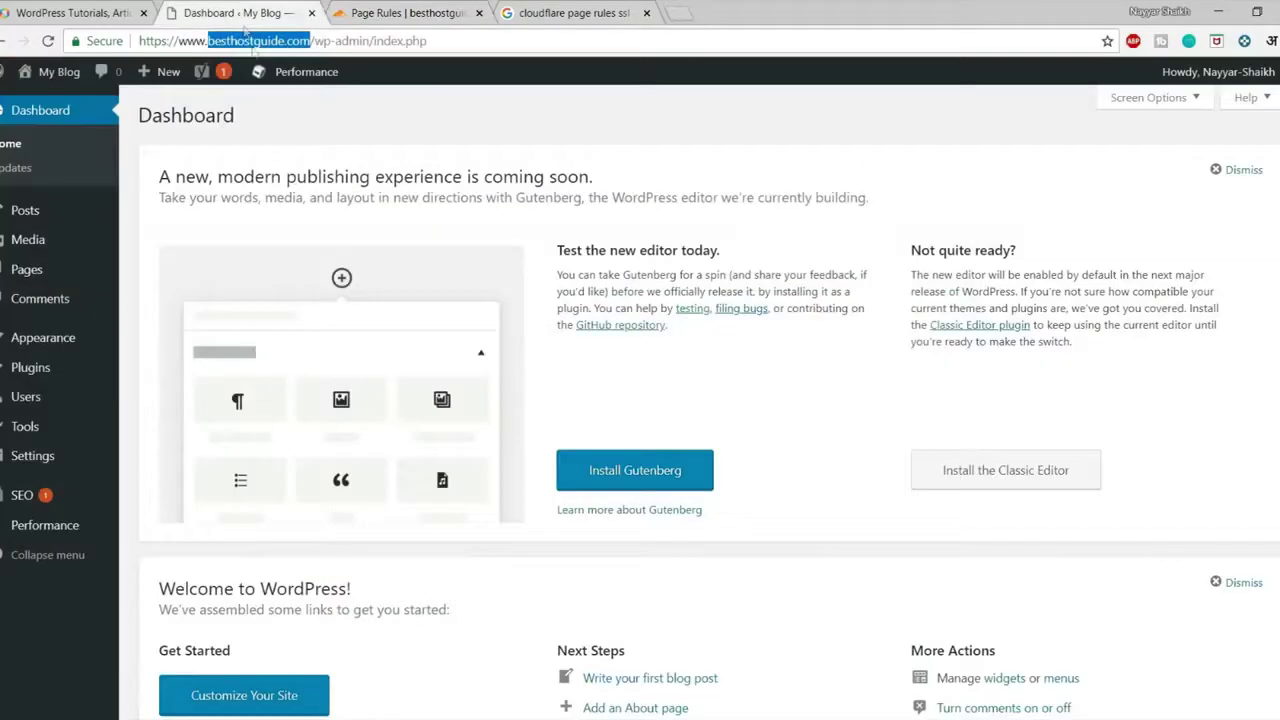
pyautogui.click(407, 80)
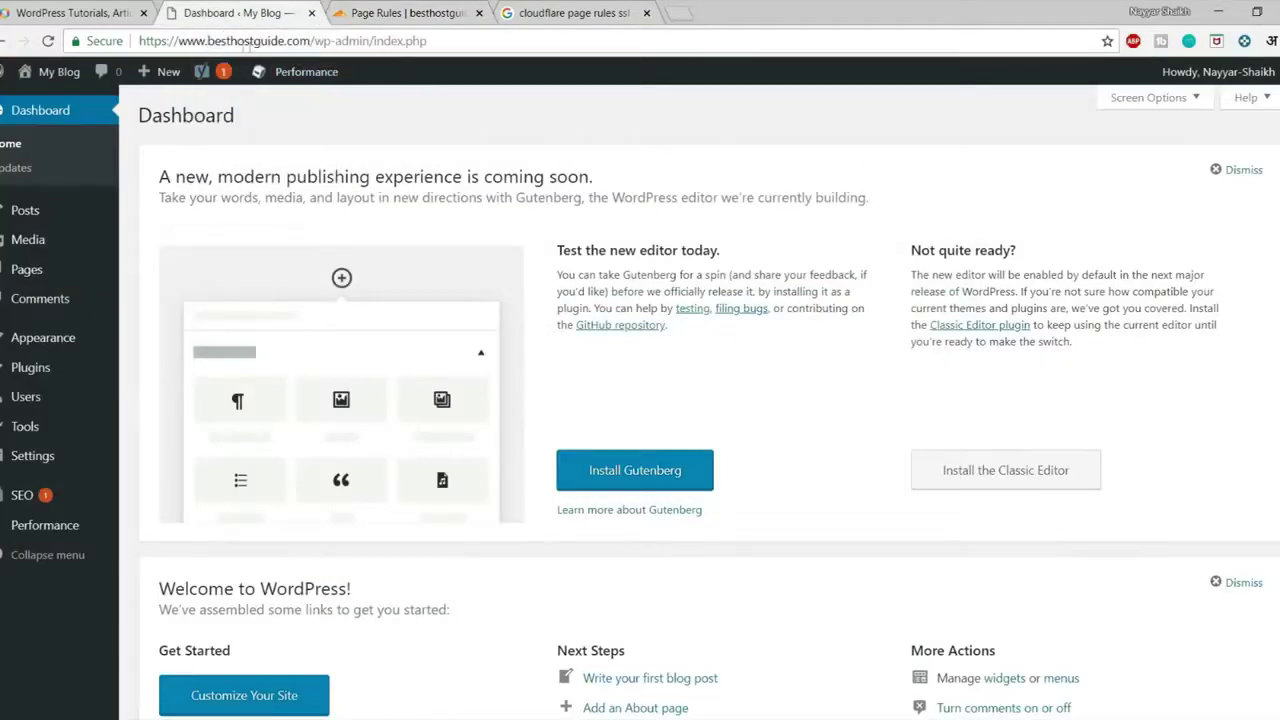
pyautogui.click(410, 13)
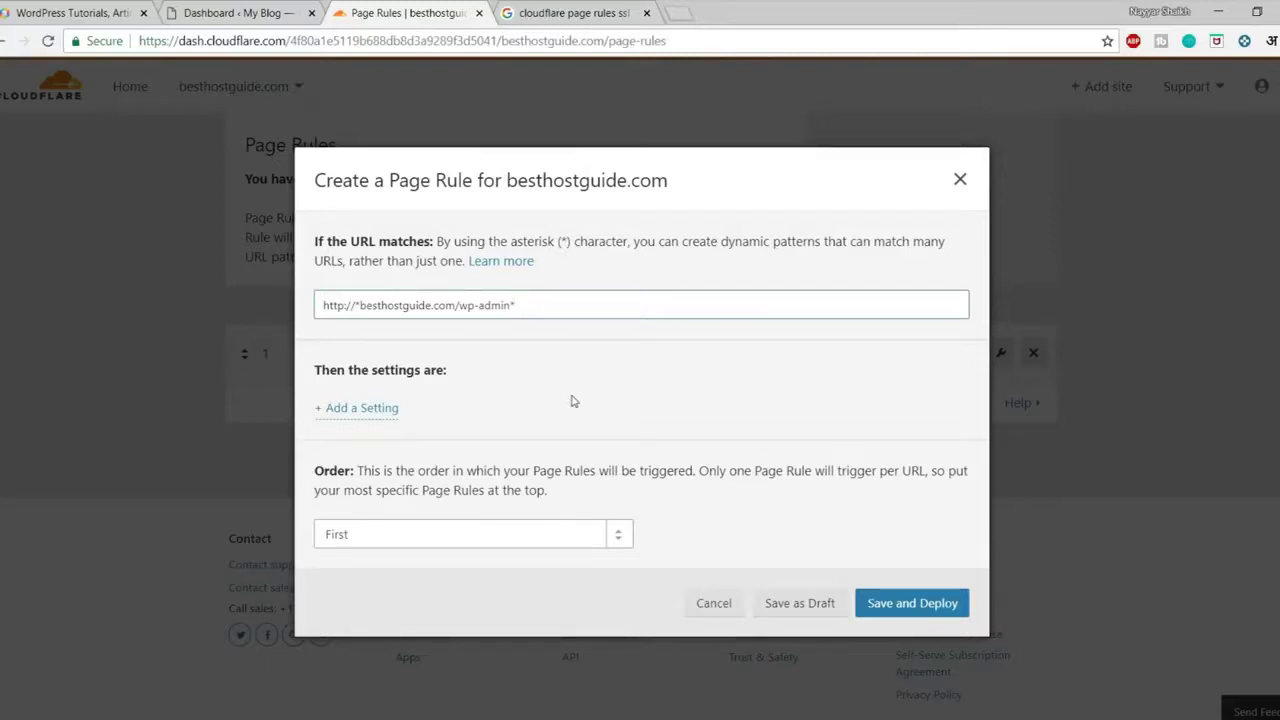
# Add a Browser Integrity Check setting to the wp-admin rule, turned On
pyautogui.click(381, 418)
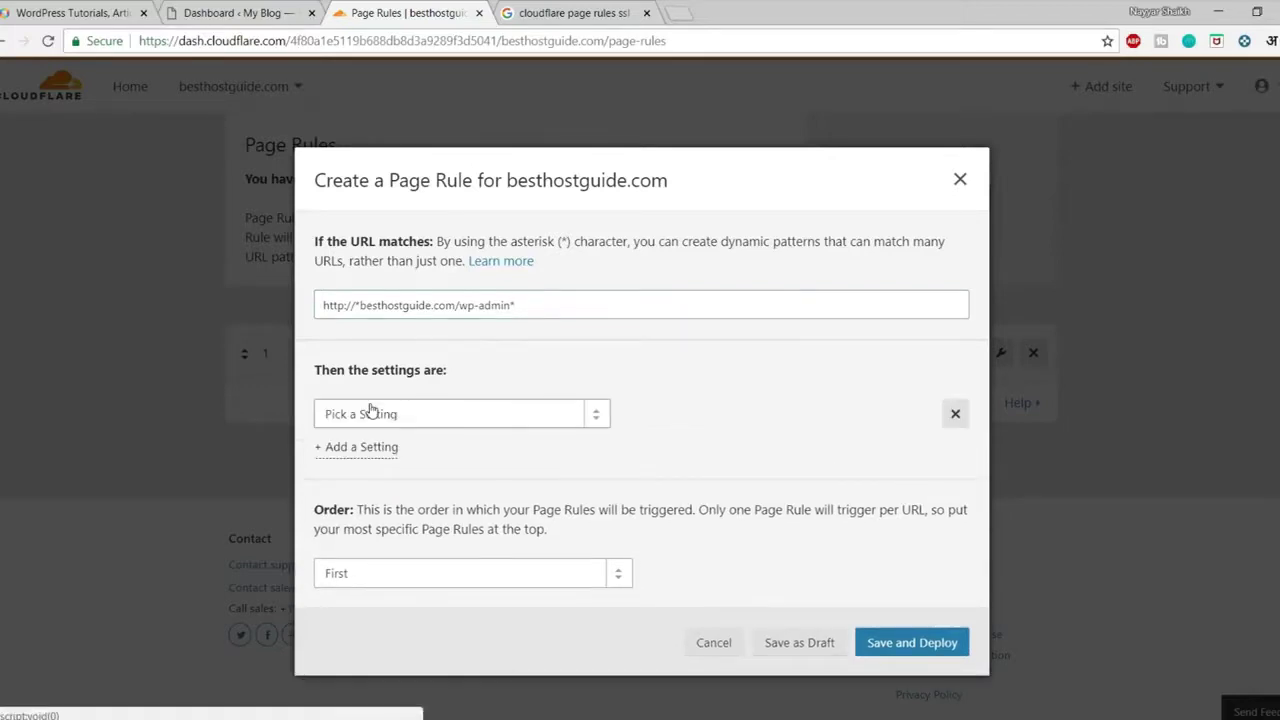
pyautogui.click(371, 416)
pyautogui.write('Broe')
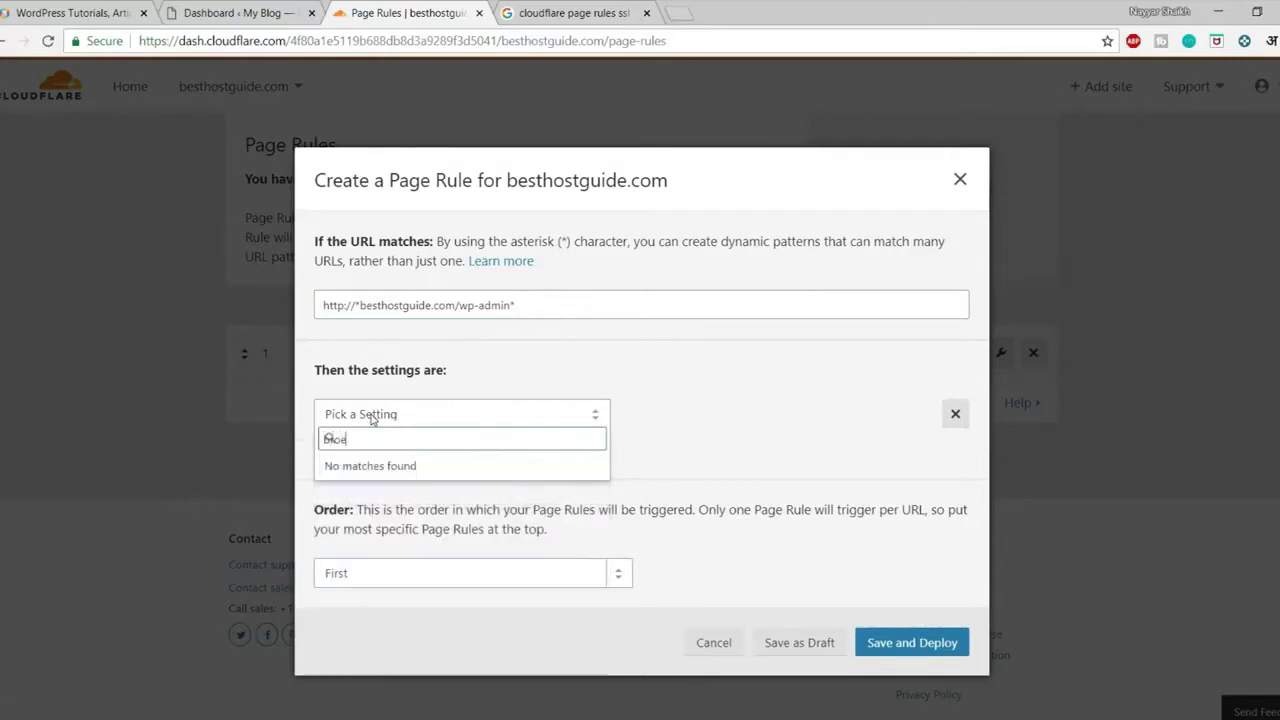
pyautogui.press('BackSpace')
pyautogui.write('w')
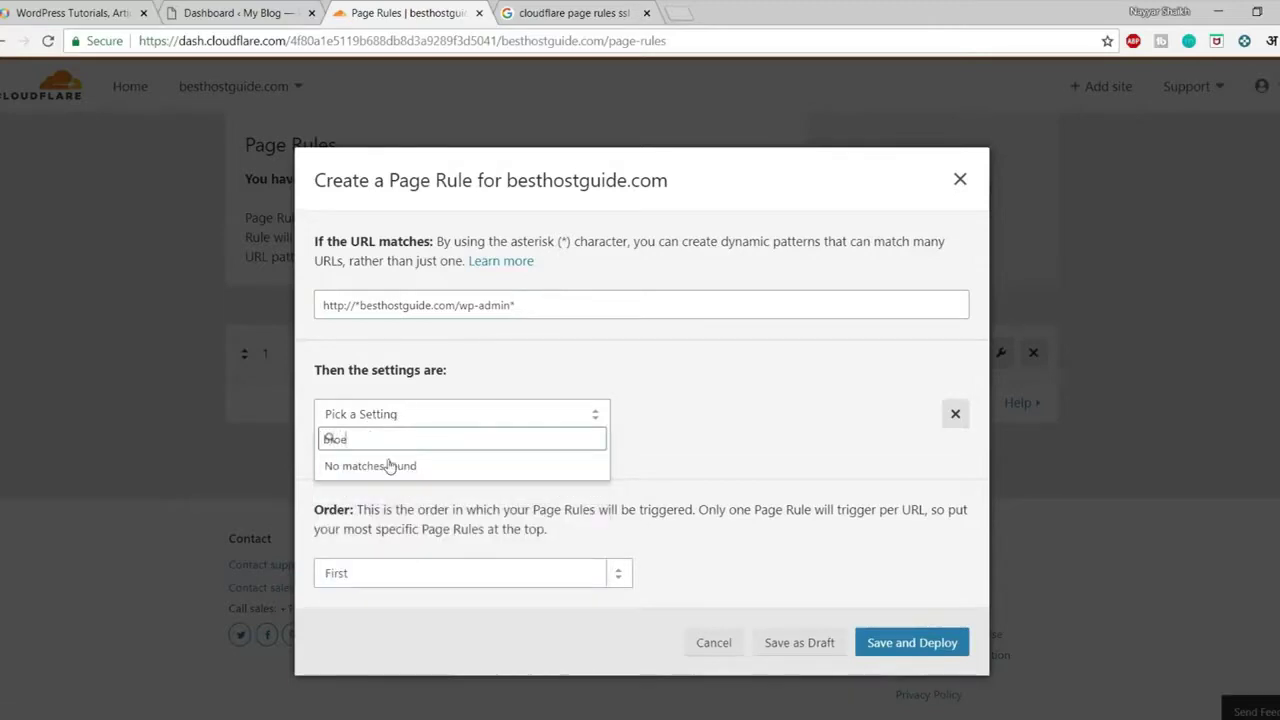
pyautogui.click(420, 489)
pyautogui.click(646, 418)
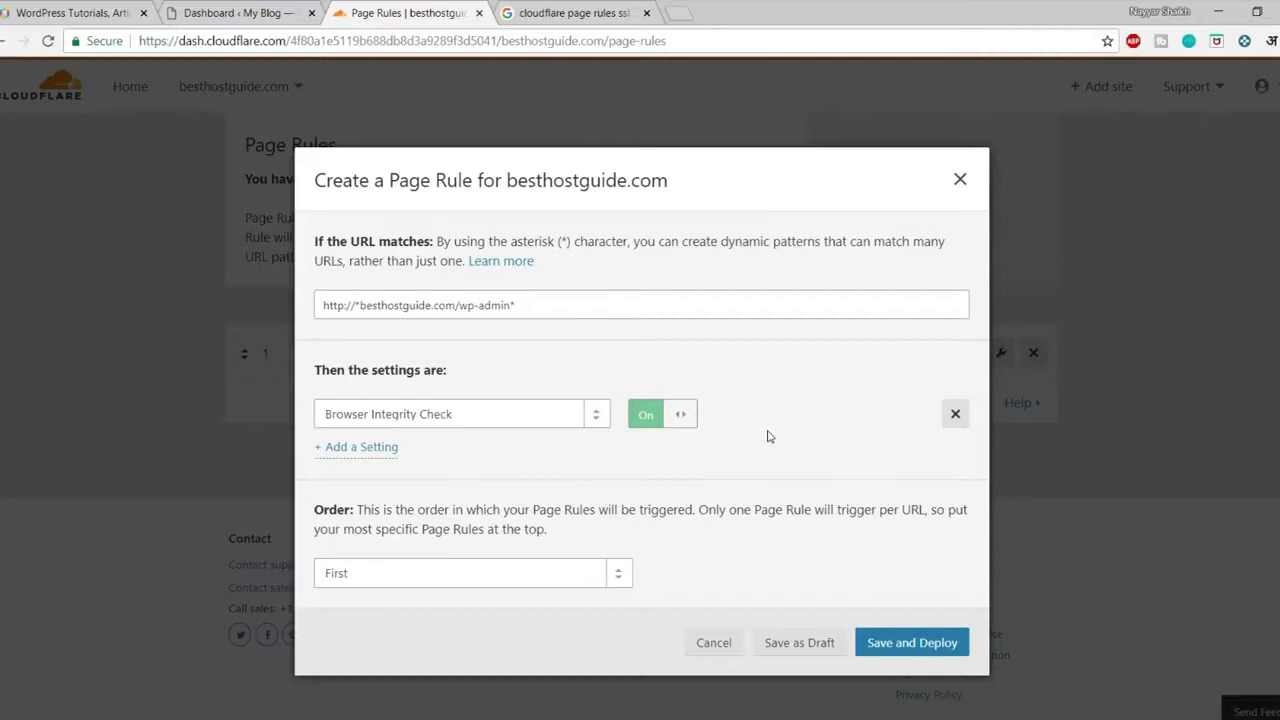
# Add an Always Online setting to the rule, left Off
pyautogui.click(362, 448)
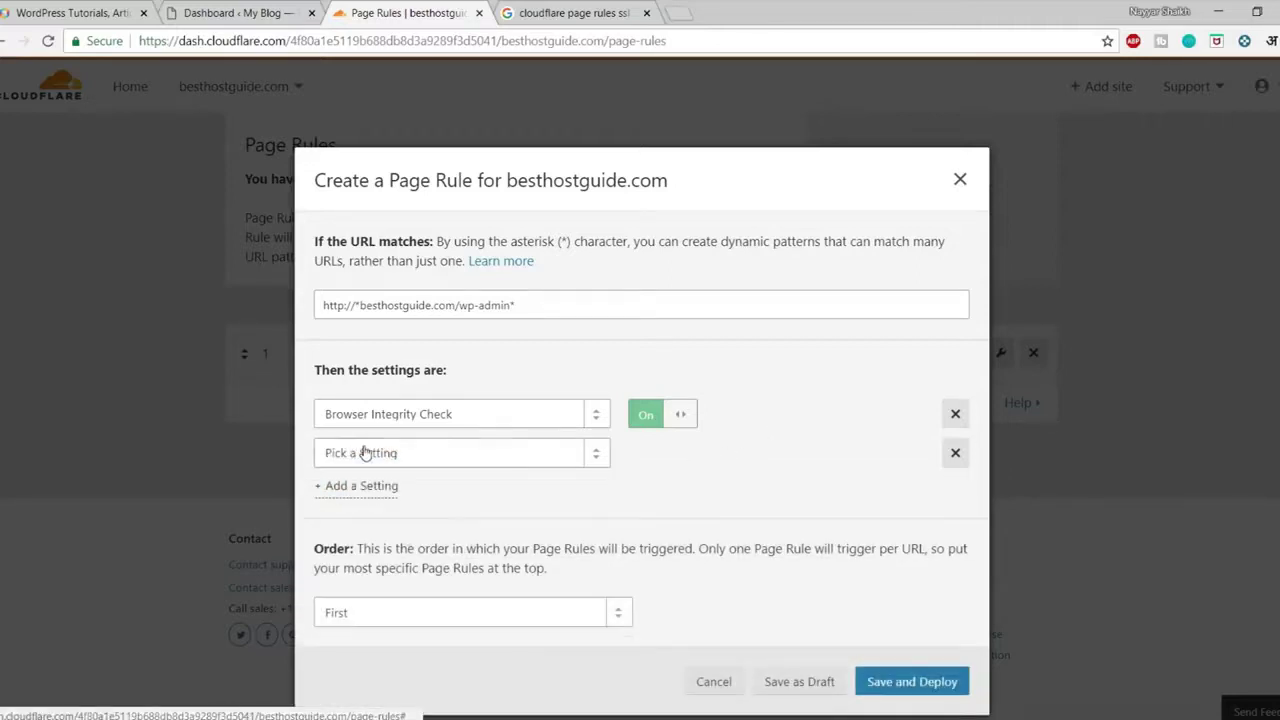
pyautogui.click(365, 452)
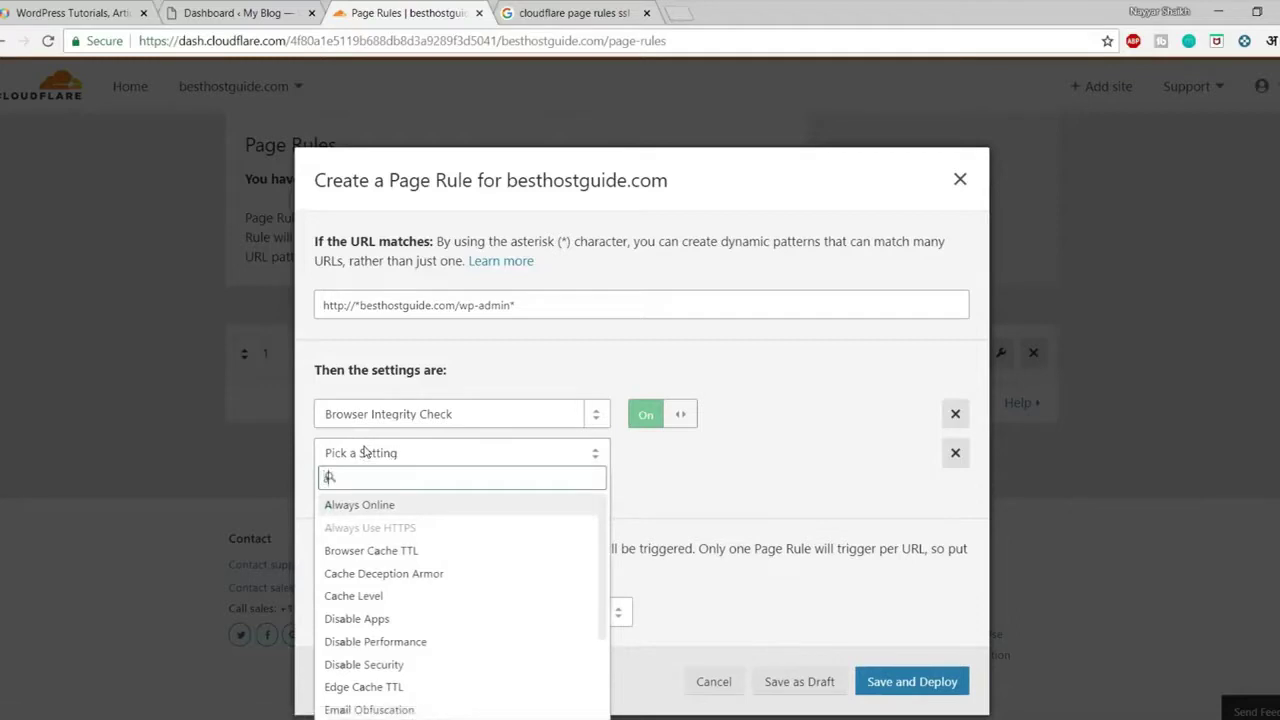
pyautogui.write('alwa')
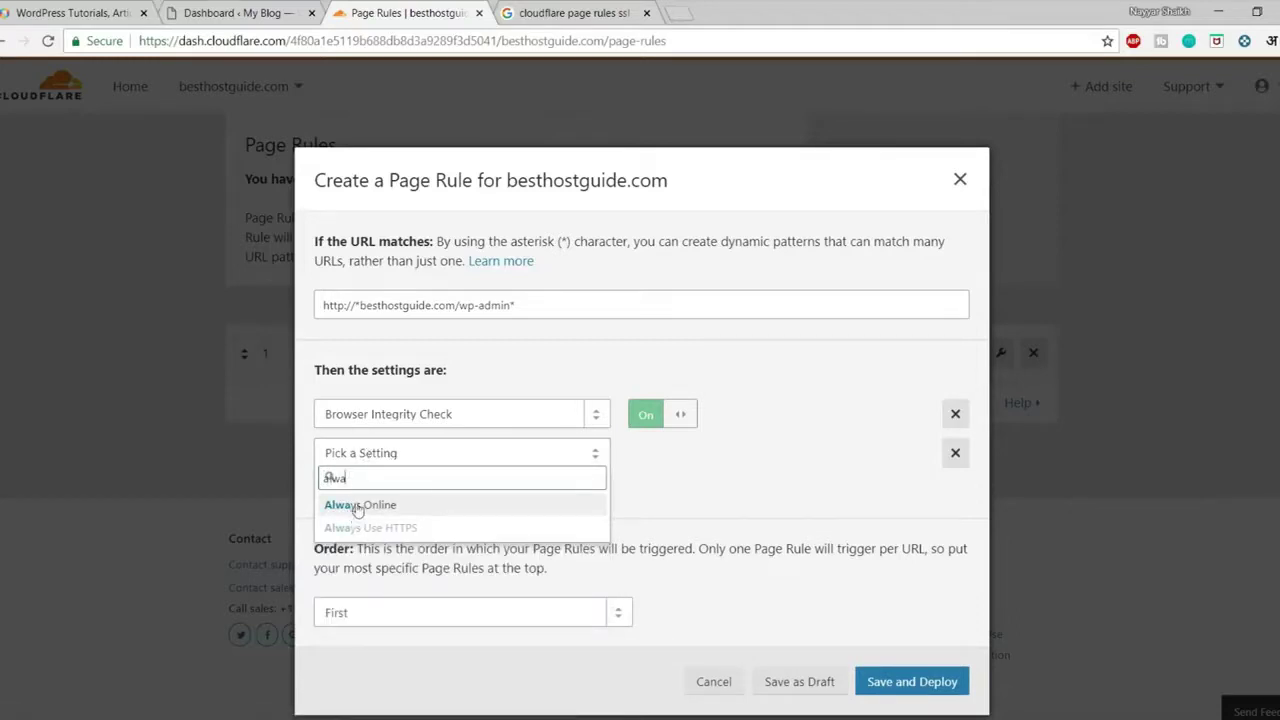
pyautogui.click(358, 505)
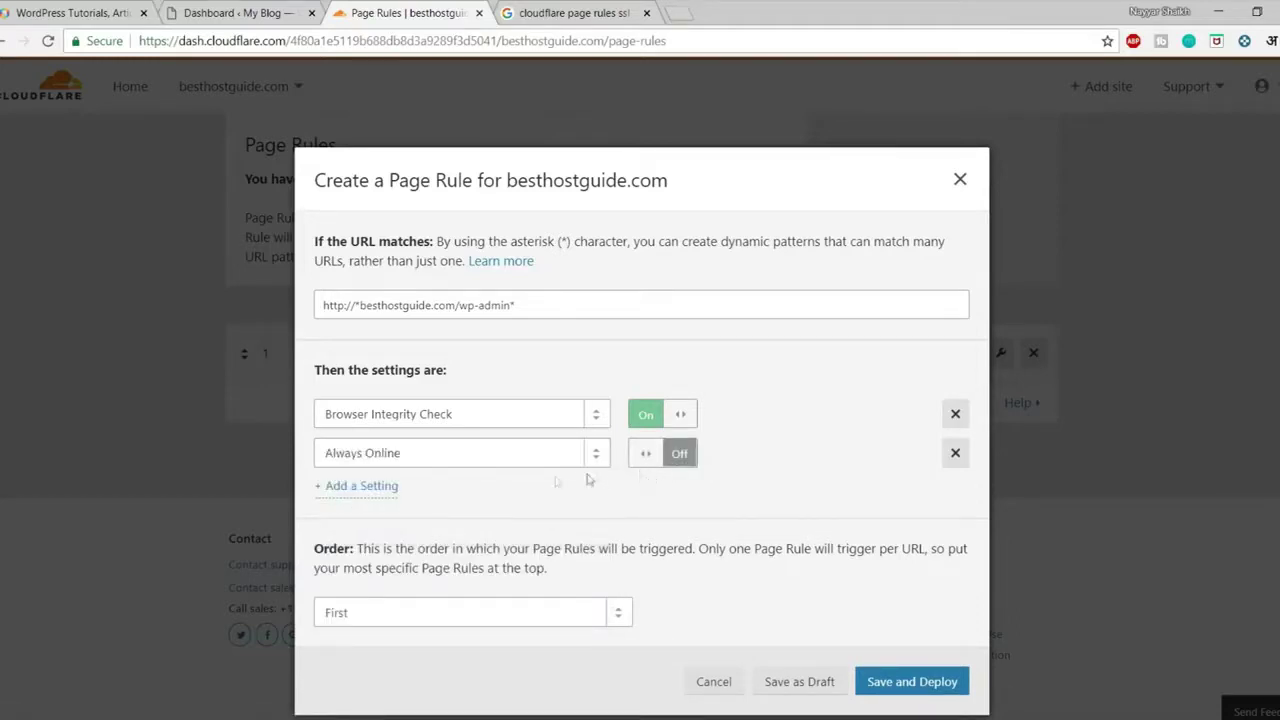
# Add a Security Level setting to the rule, set to High
pyautogui.click(352, 488)
pyautogui.click(416, 495)
pyautogui.write('Secu')
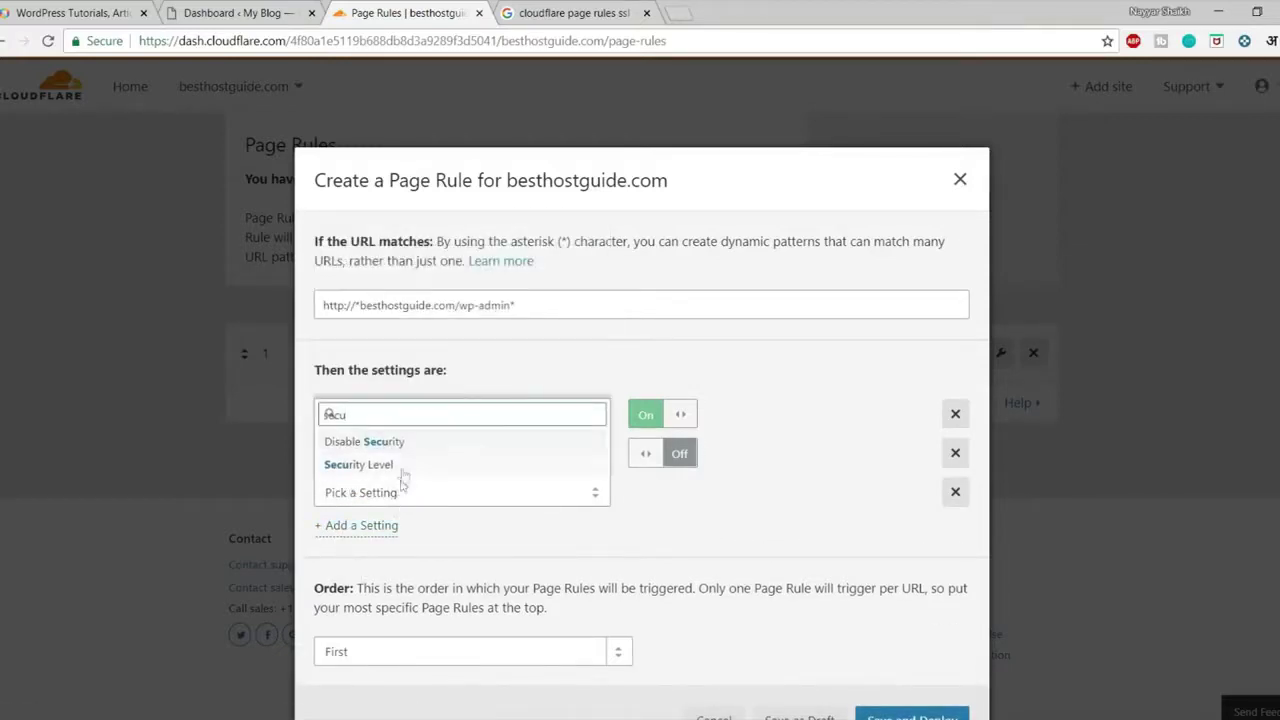
pyautogui.click(403, 466)
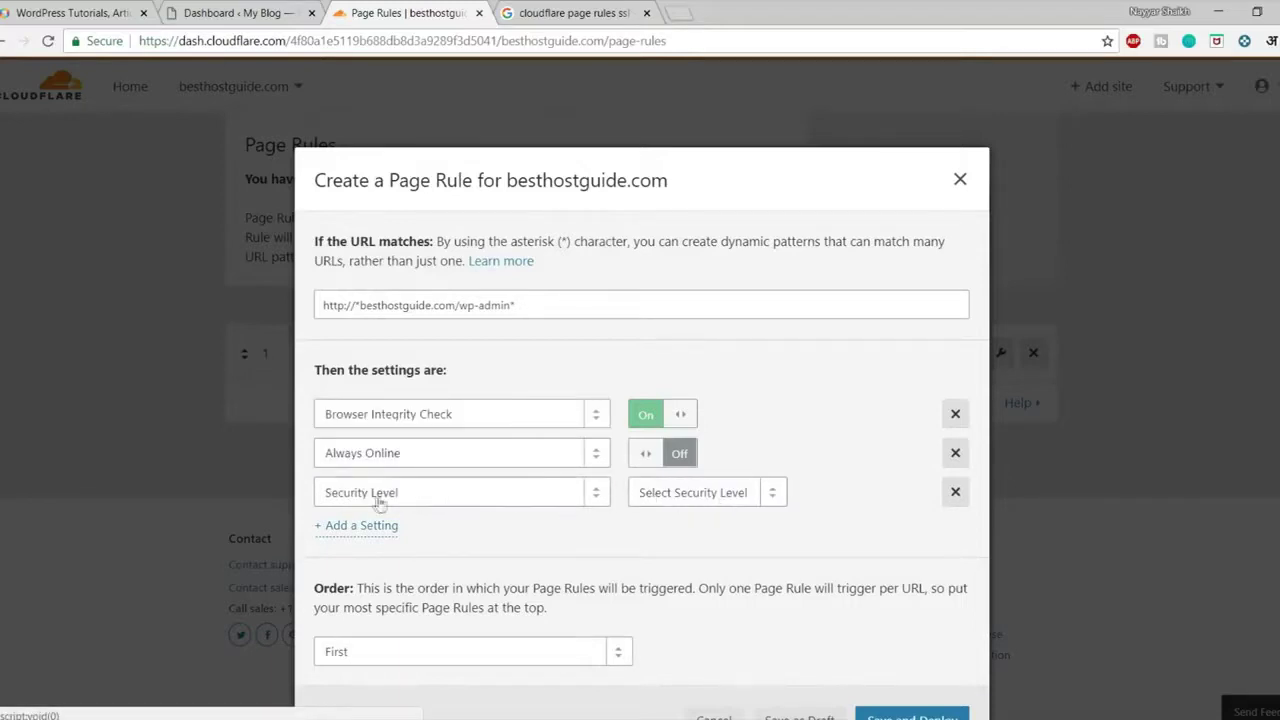
pyautogui.click(704, 495)
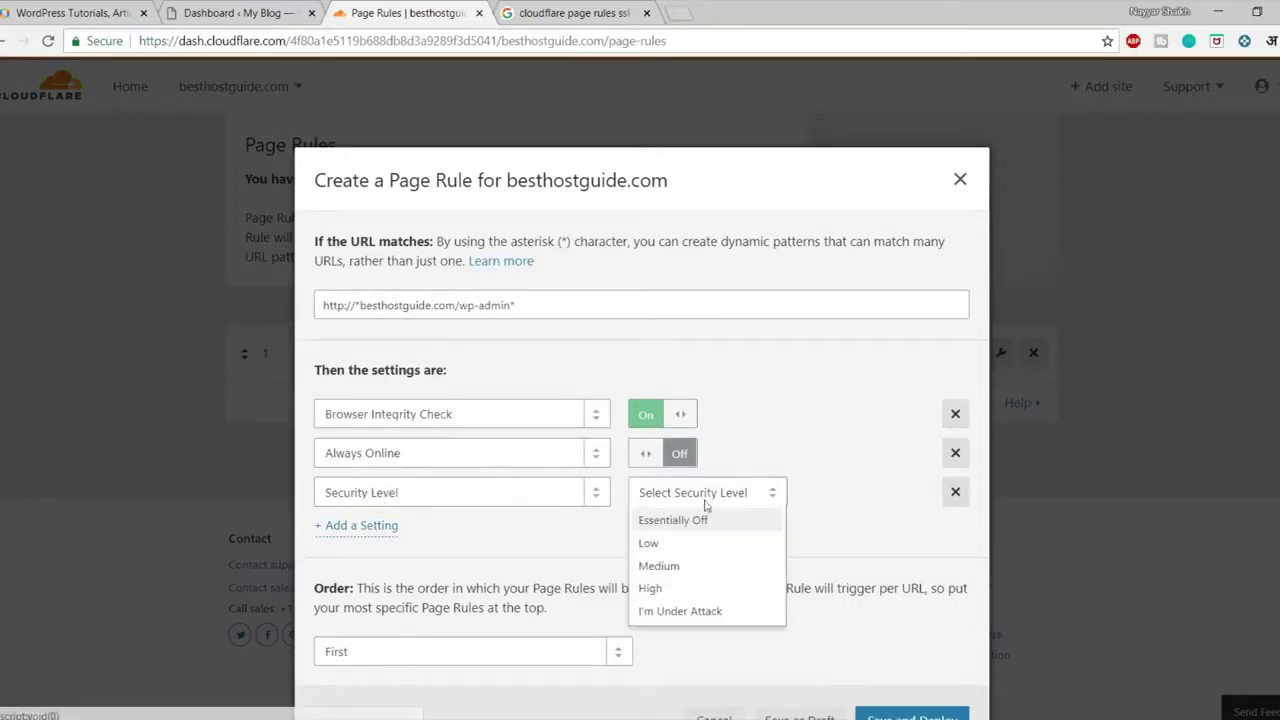
pyautogui.click(682, 592)
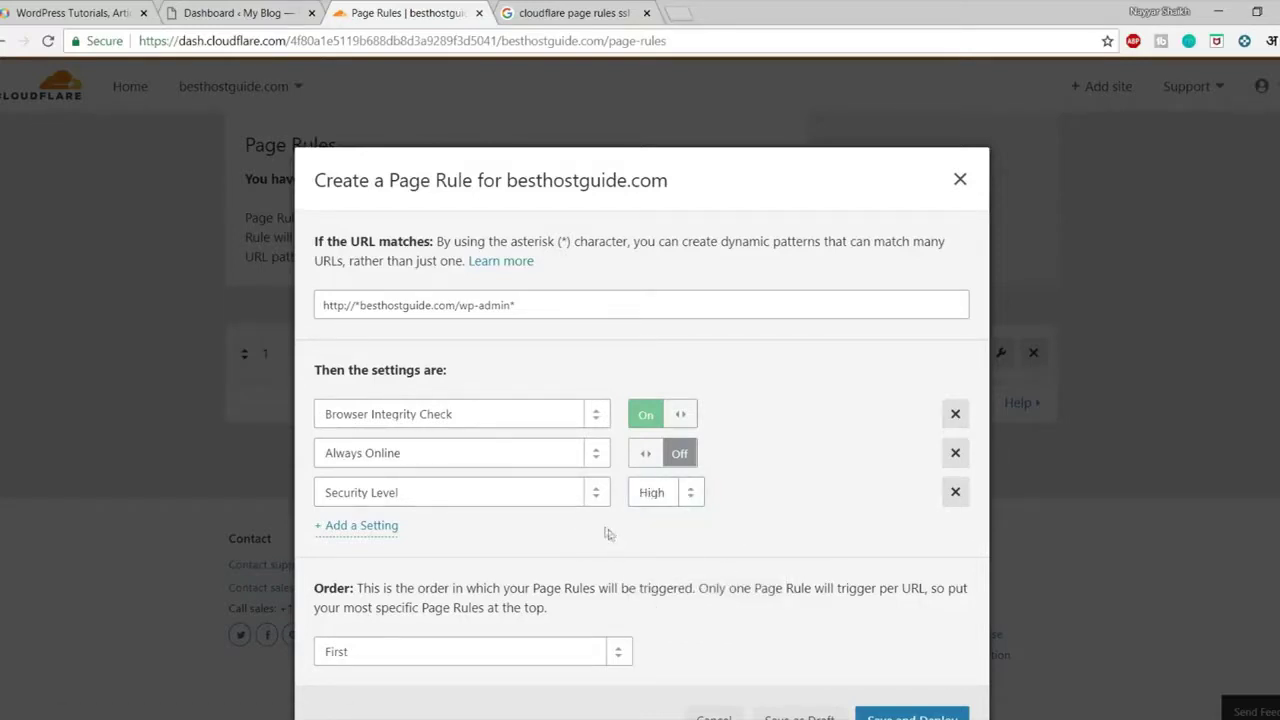
# Add a Browser Cache TTL setting of 30 minutes to the wp-admin rule
pyautogui.click(360, 528)
pyautogui.click(408, 540)
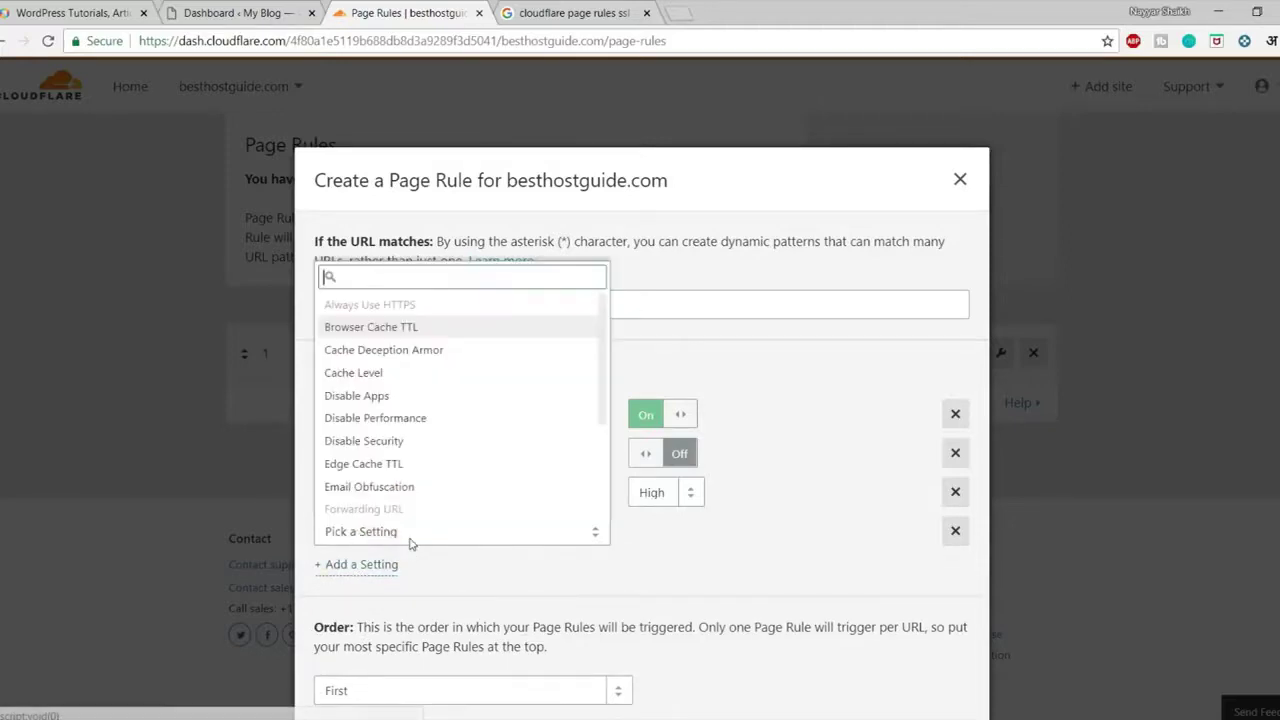
pyautogui.write('Bro')
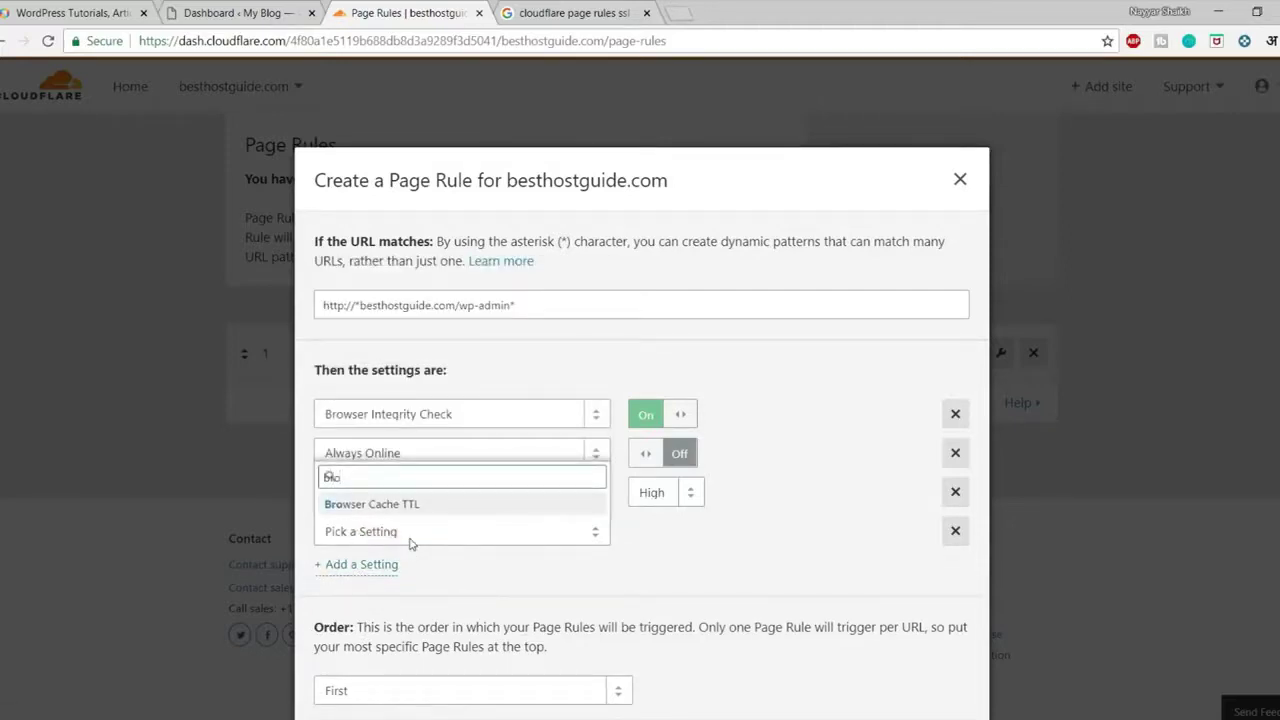
pyautogui.click(430, 508)
pyautogui.click(662, 533)
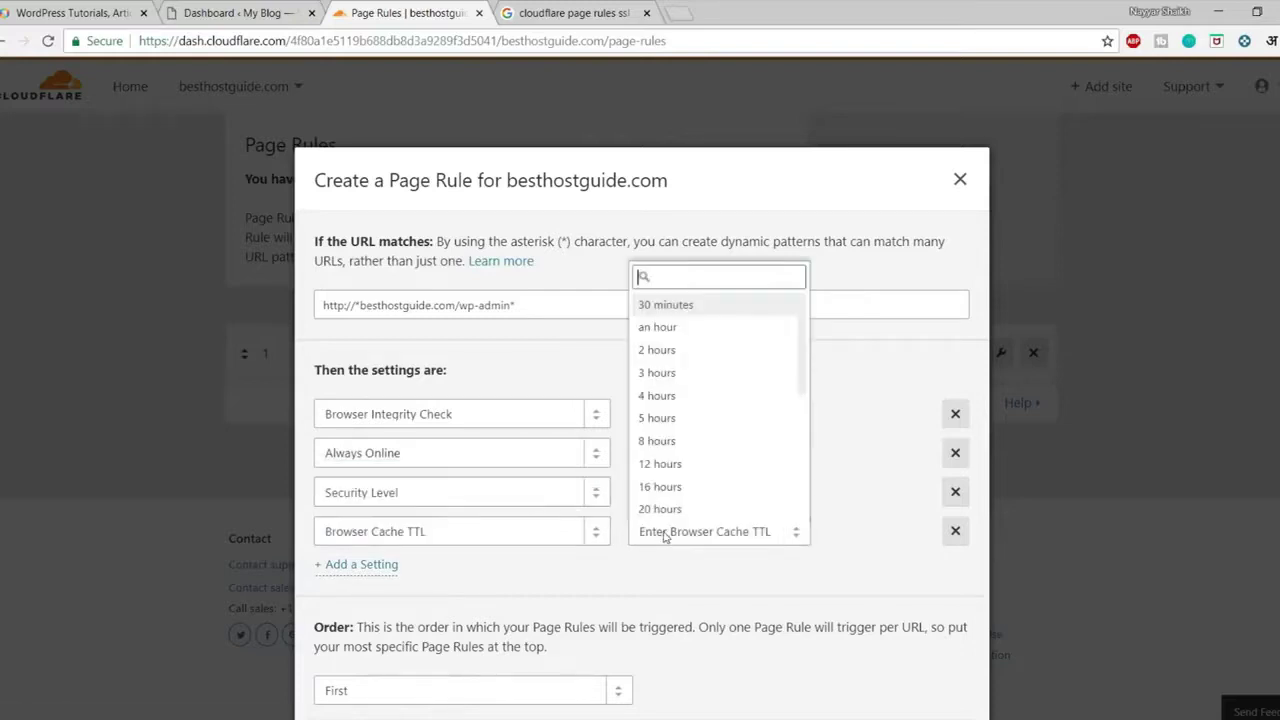
pyautogui.click(700, 310)
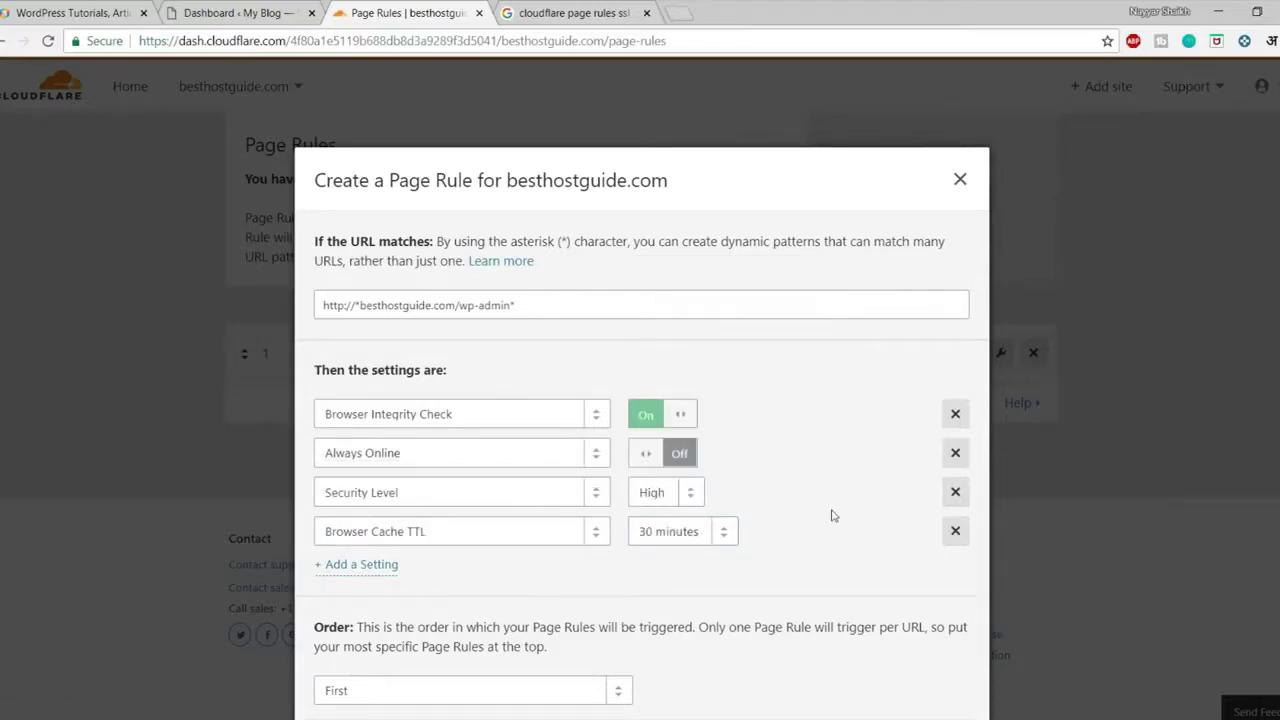
pyautogui.click(686, 533)
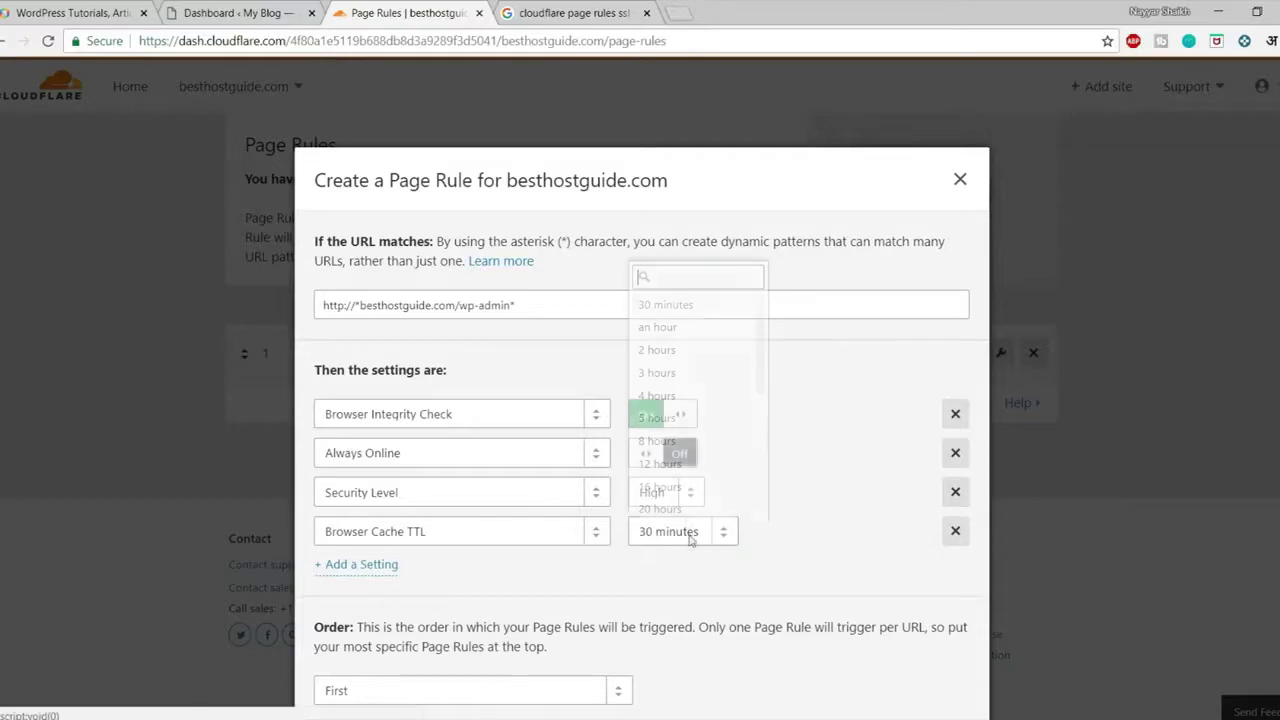
pyautogui.click(683, 306)
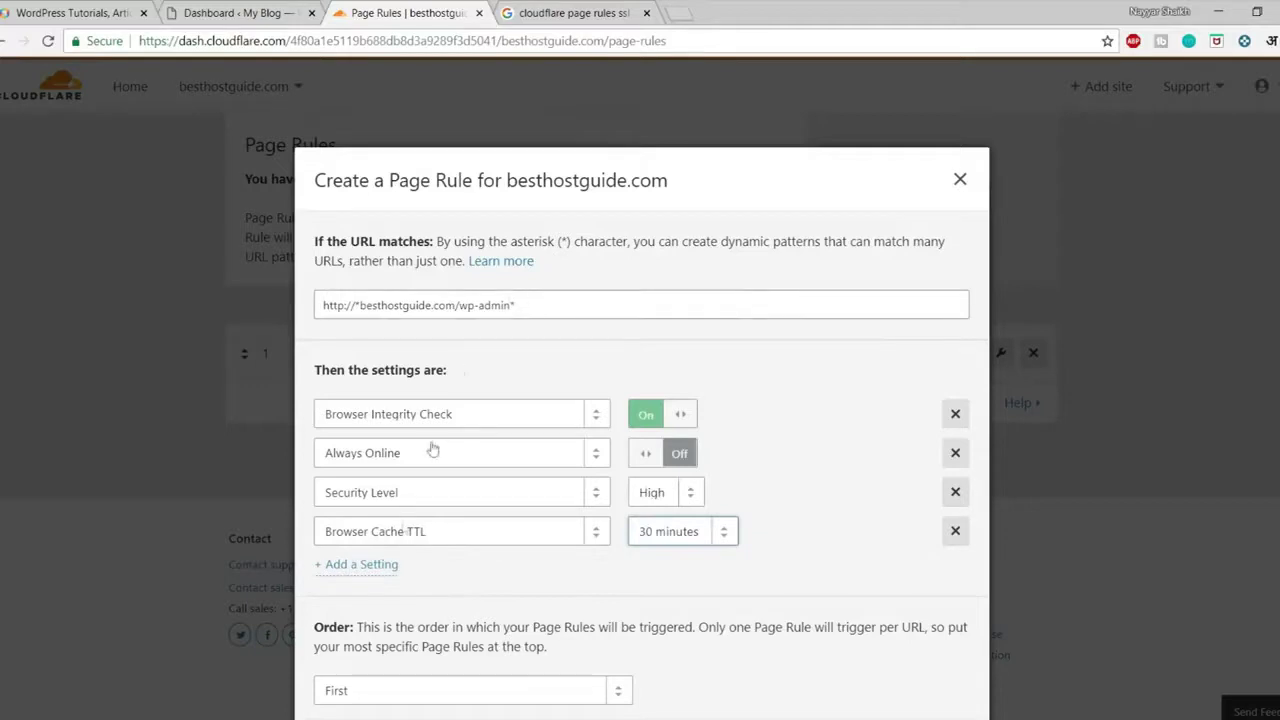
pyautogui.click(611, 602)
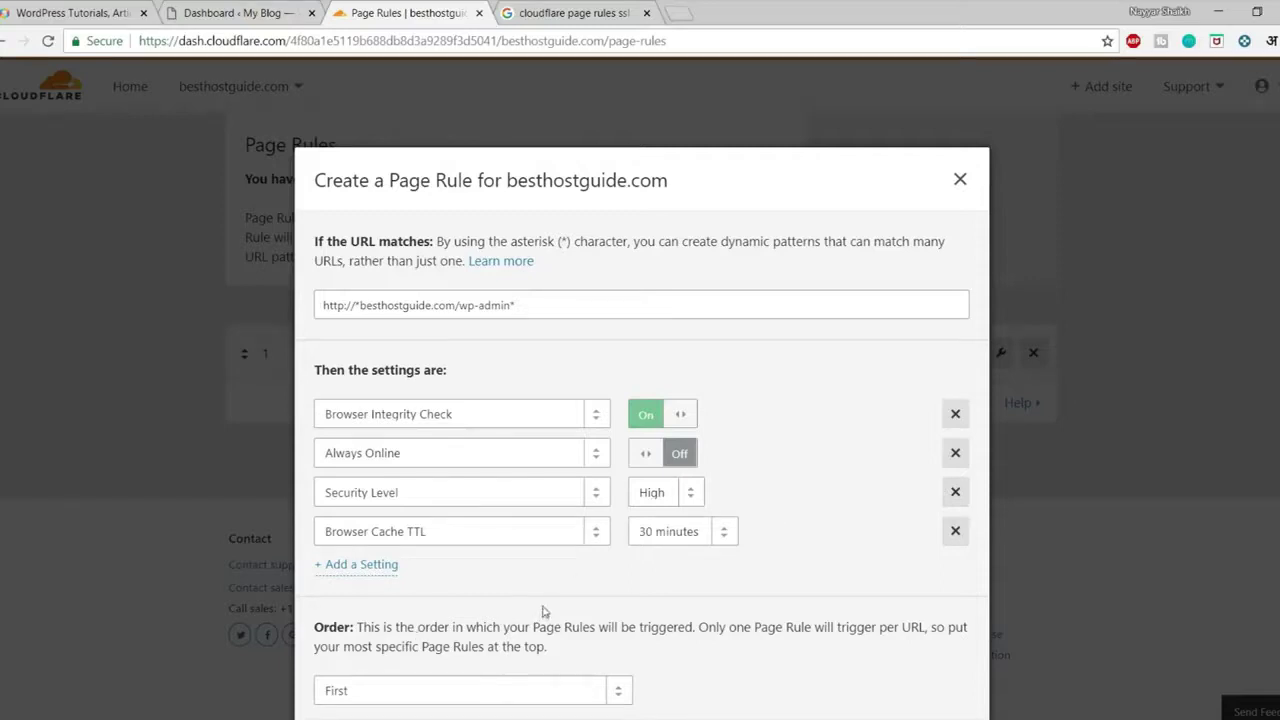
# Add a Cache Level setting of Bypass to the wp-admin rule
pyautogui.click(378, 566)
pyautogui.click(380, 570)
pyautogui.write('cach')
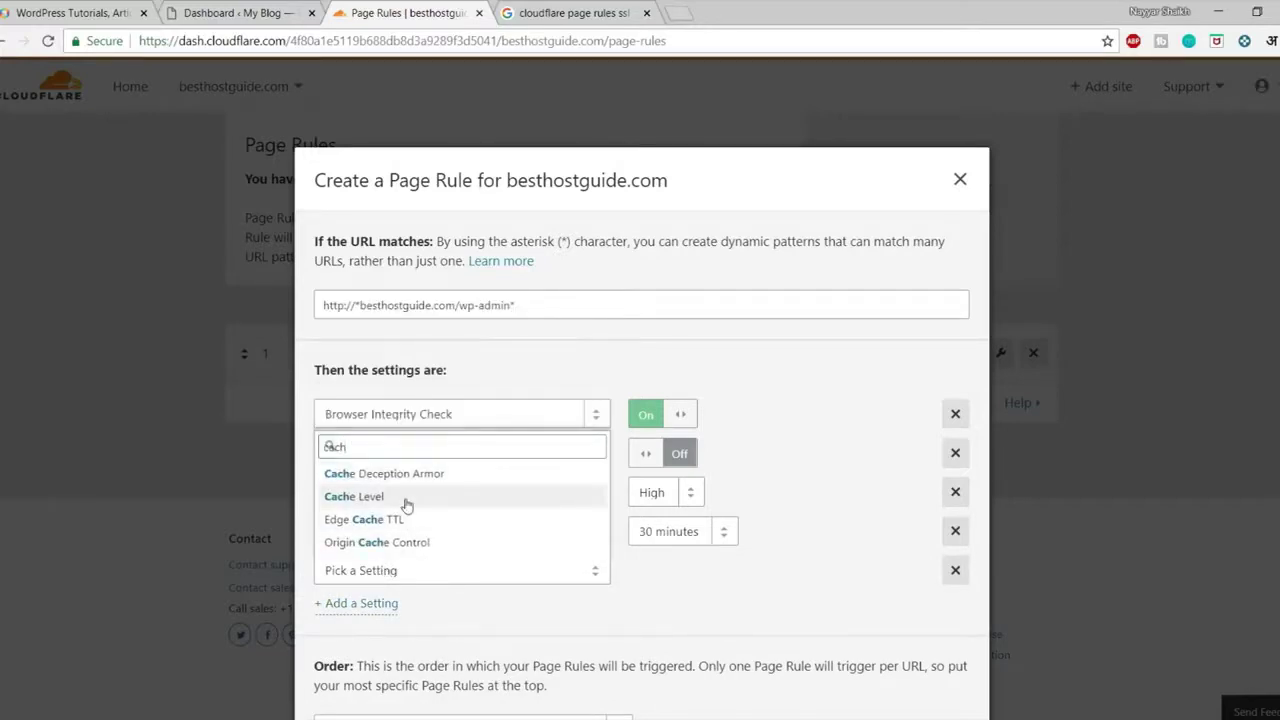
pyautogui.click(404, 498)
pyautogui.click(763, 572)
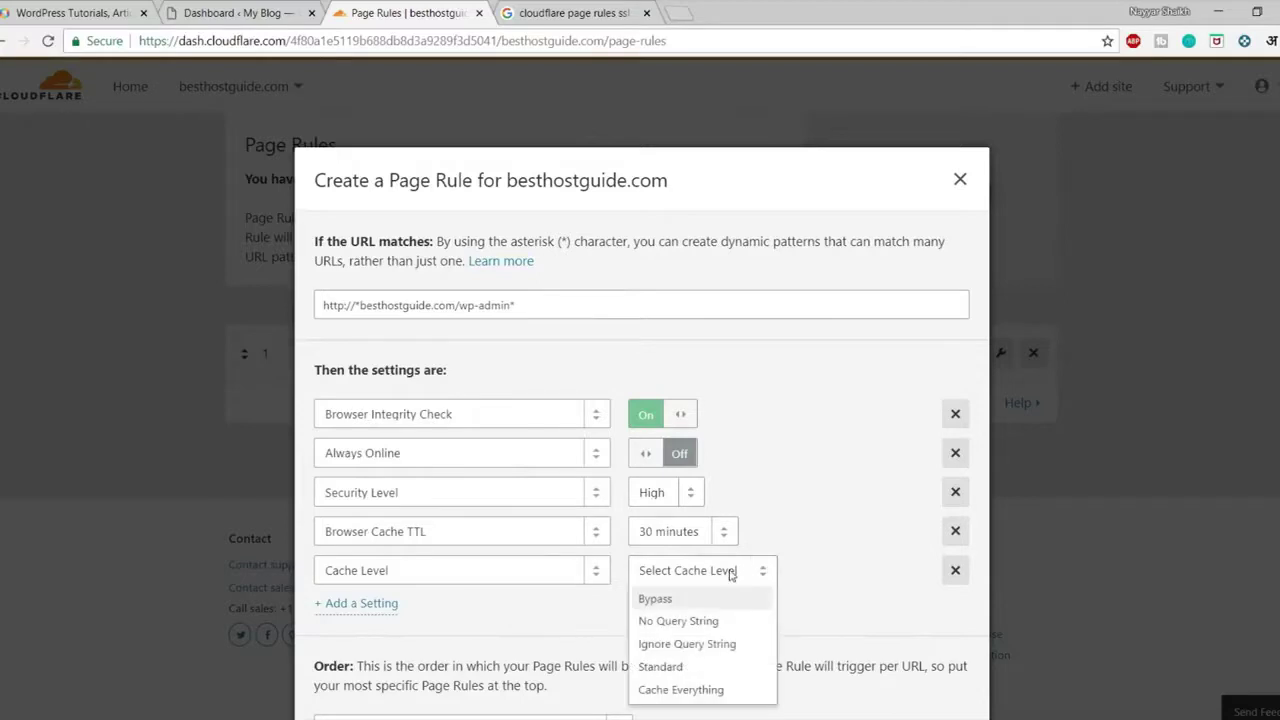
pyautogui.click(662, 598)
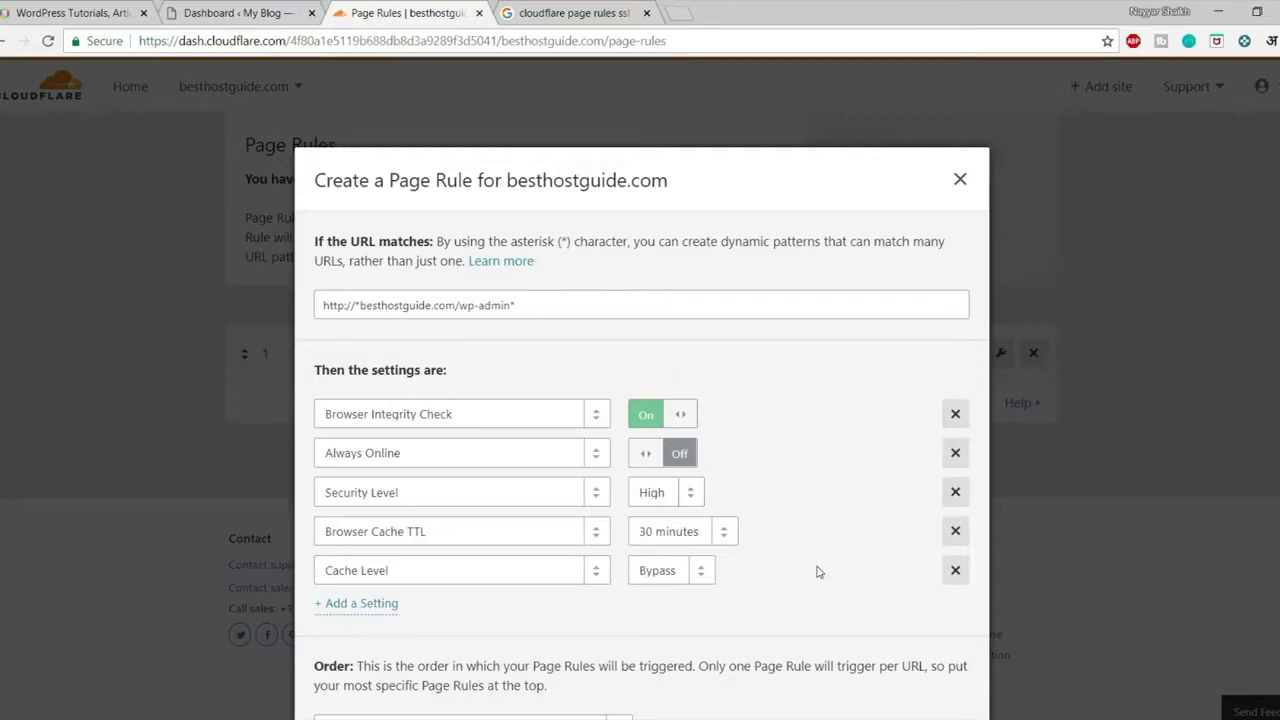
pyautogui.click(676, 575)
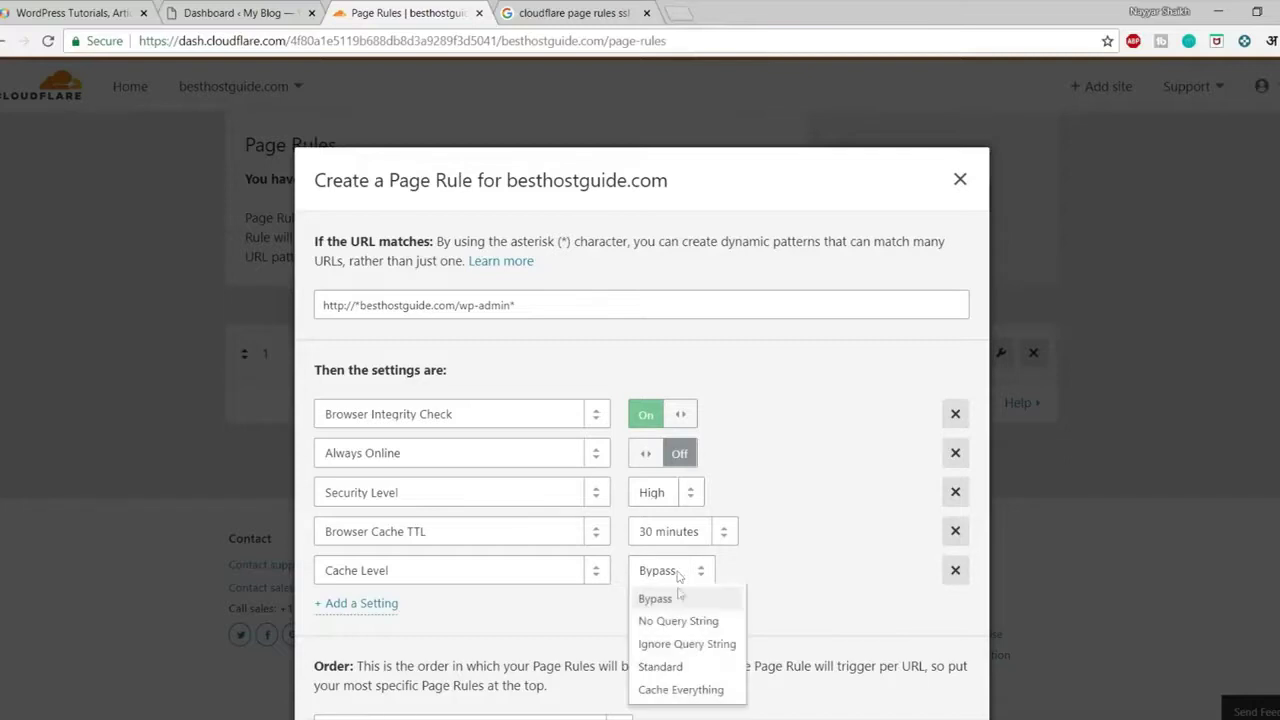
pyautogui.click(800, 522)
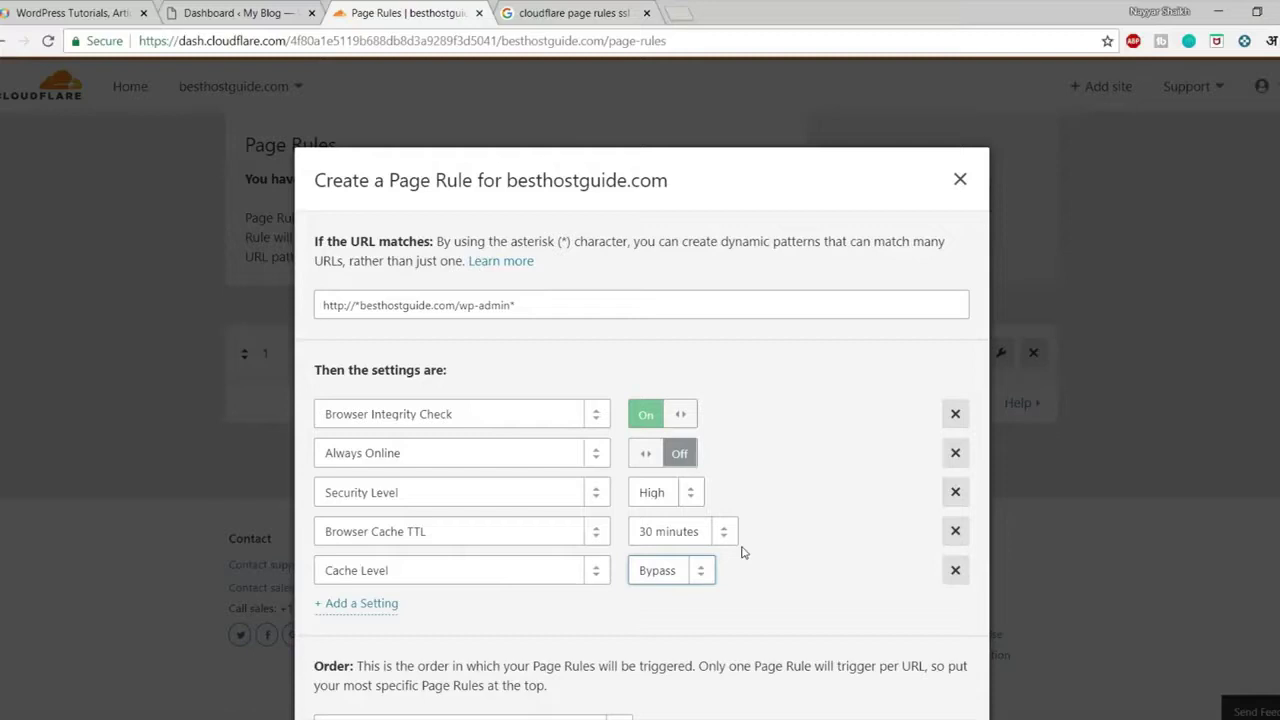
pyautogui.click(769, 603)
# Add Disable Apps and Disable Performance settings to the wp-admin rule, then return to the Google results
pyautogui.click(389, 605)
pyautogui.click(396, 611)
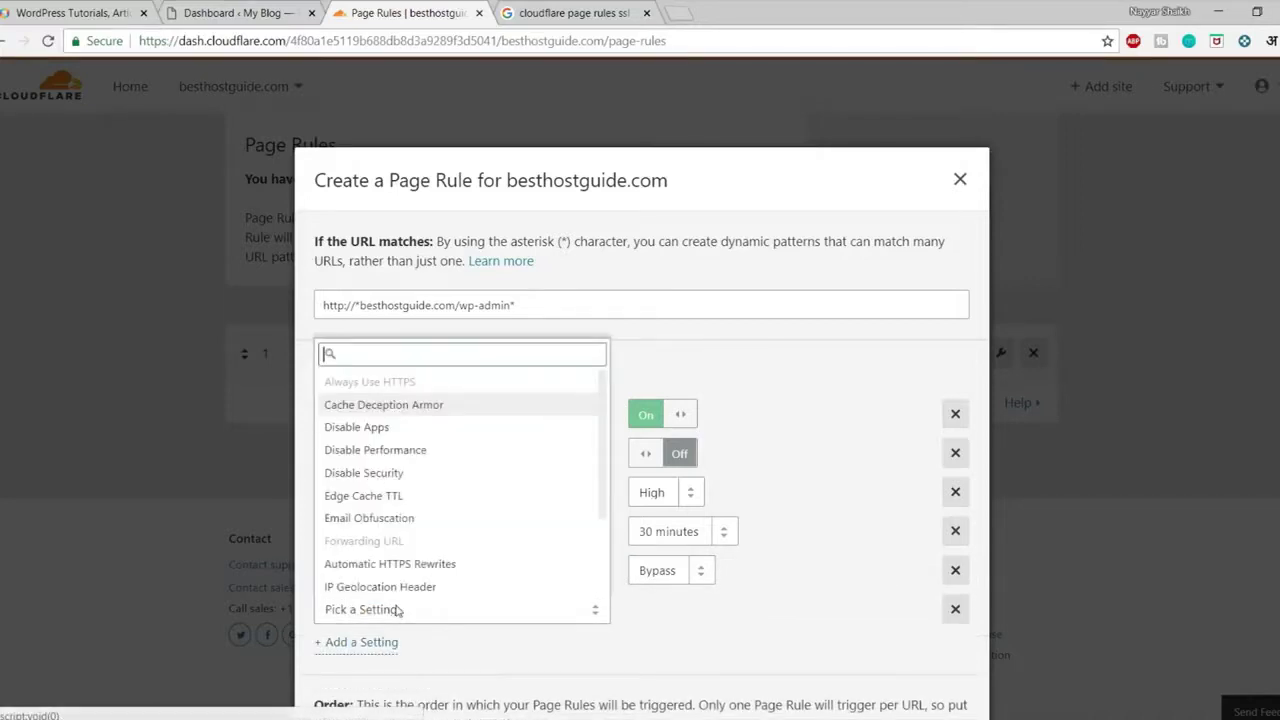
pyautogui.write('disa')
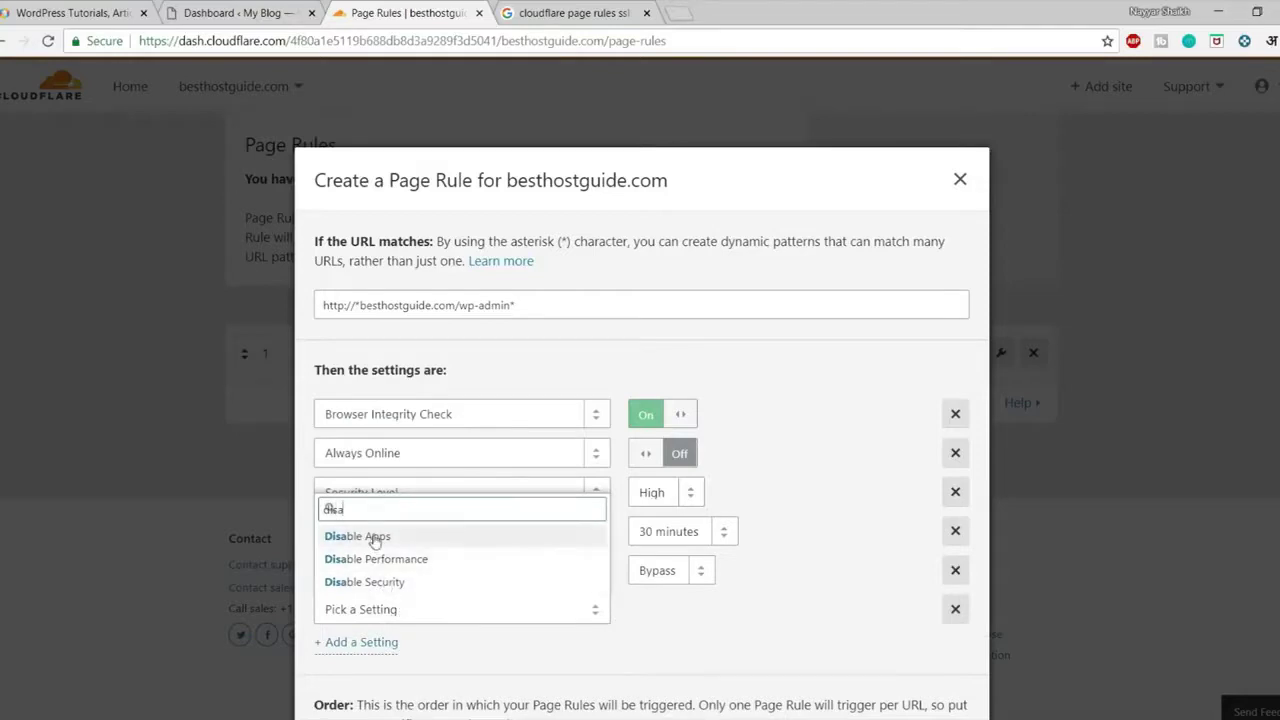
pyautogui.press('Return')
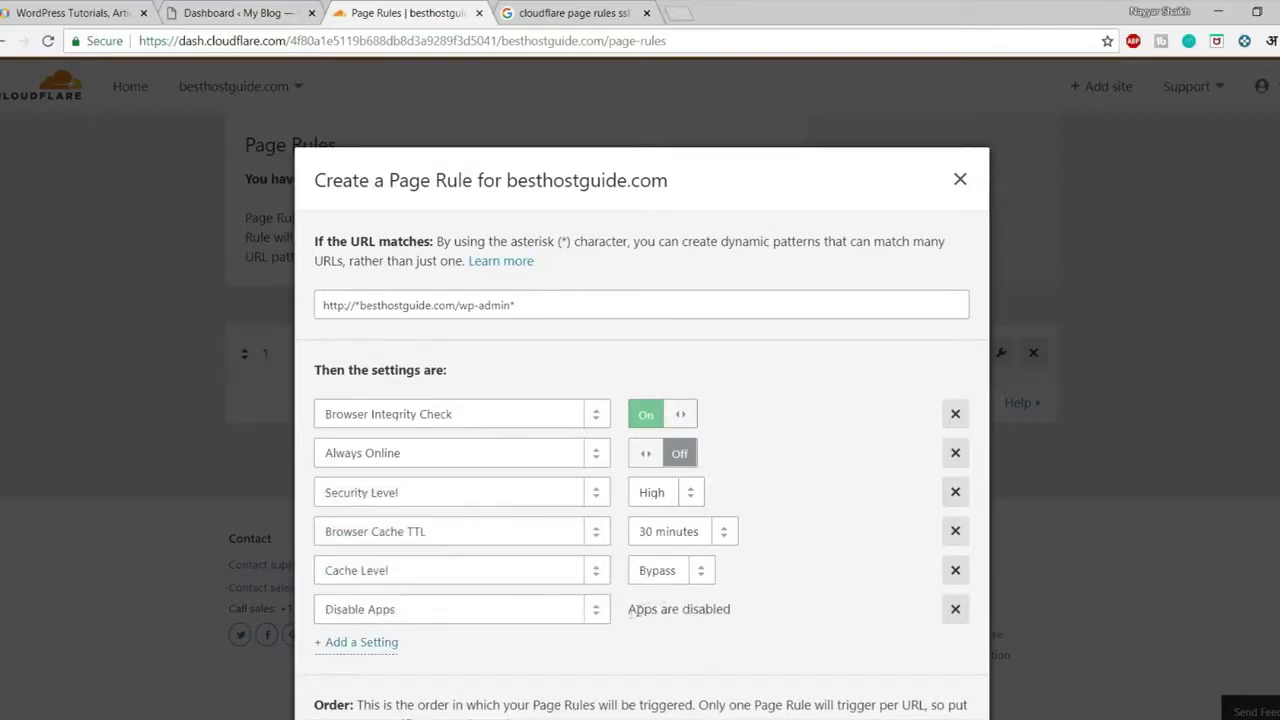
pyautogui.click(367, 645)
pyautogui.click(399, 645)
pyautogui.write('d')
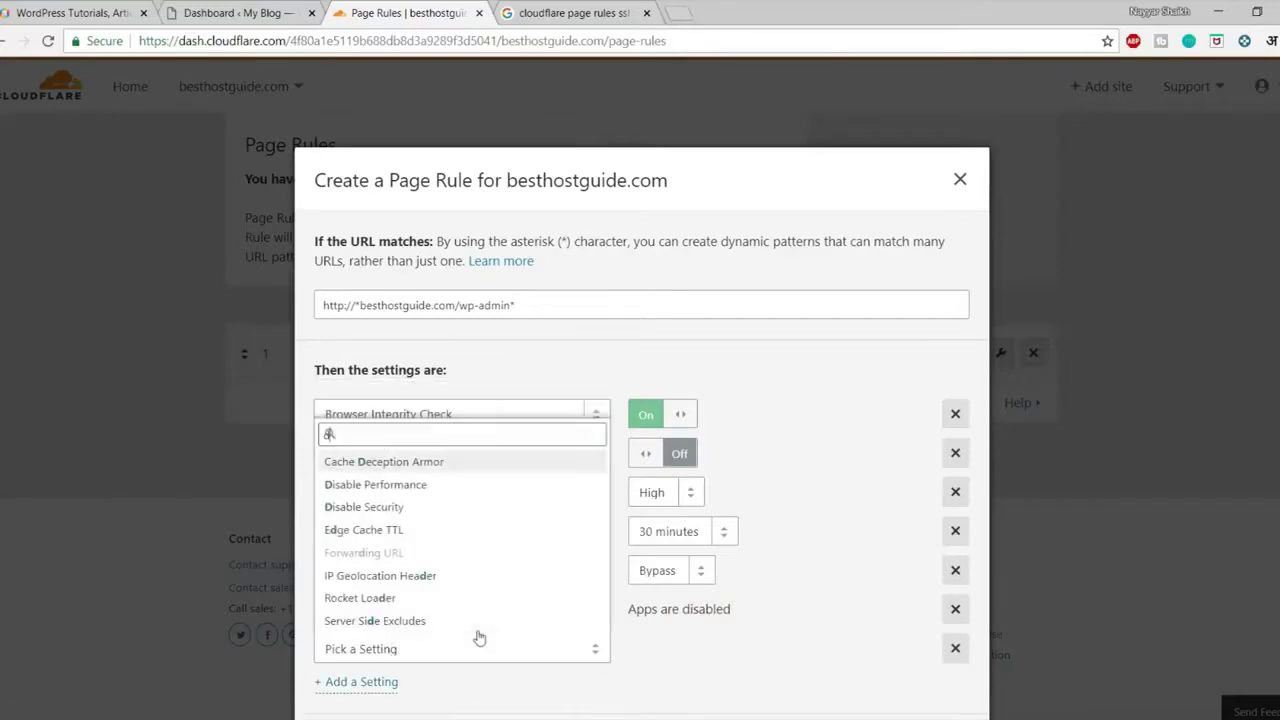
pyautogui.write('isa')
pyautogui.press('Return')
pyautogui.scroll(-1, 733, 562)
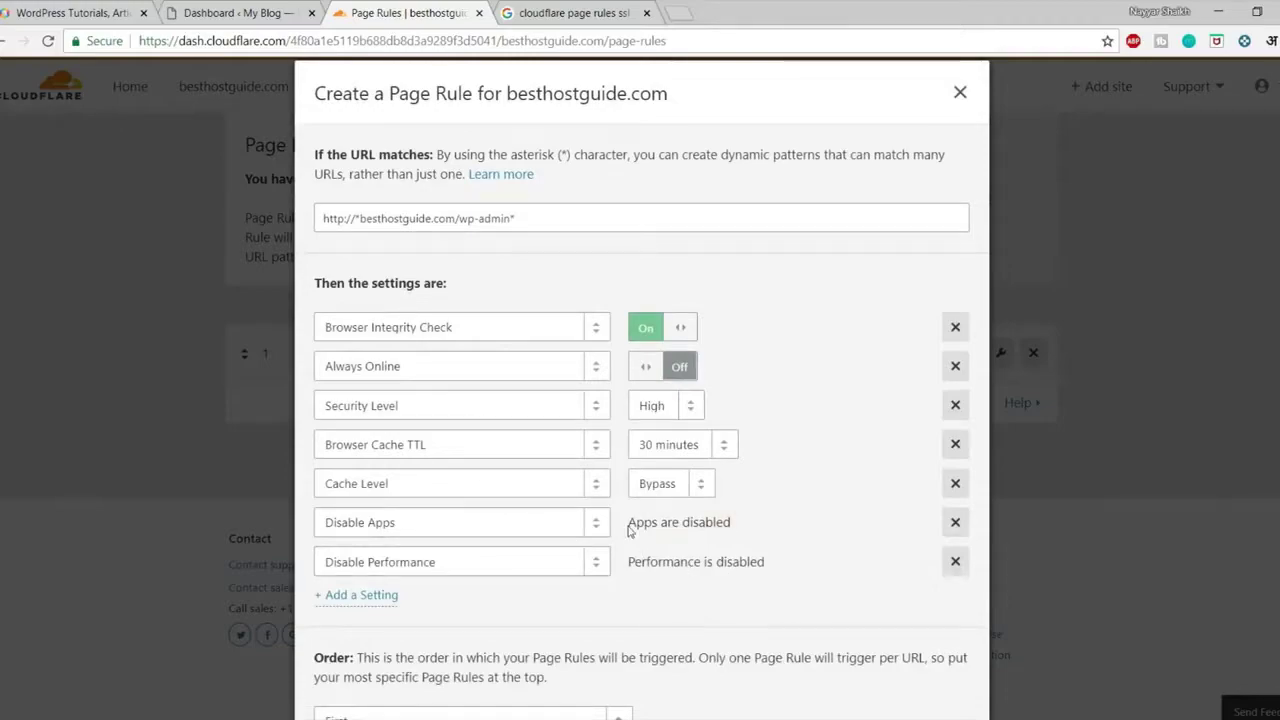
pyautogui.click(562, 13)
pyautogui.scroll(5, 465, 205)
# Search Google for 'cloudflare page rules' and open Cloudflare's Must Use Page Rules for Everyone article
pyautogui.click(312, 97)
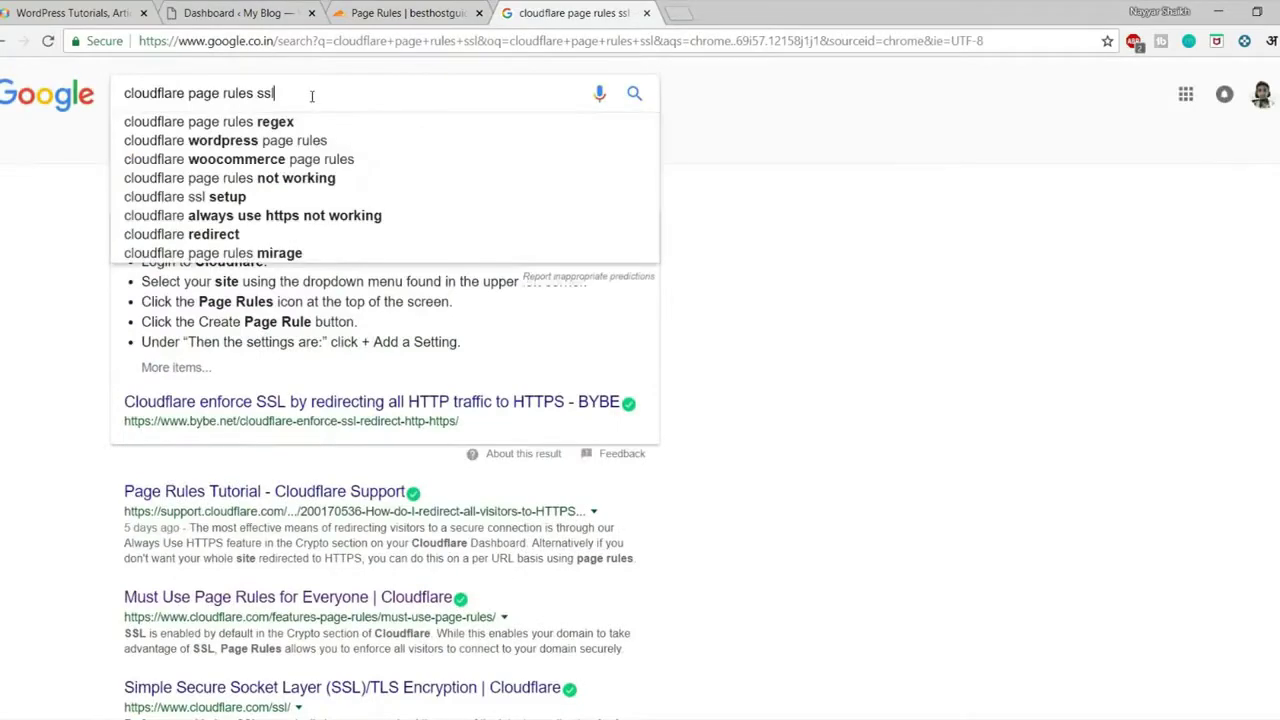
pyautogui.press('BackSpace')
pyautogui.press('BackSpace')
pyautogui.press('BackSpace')
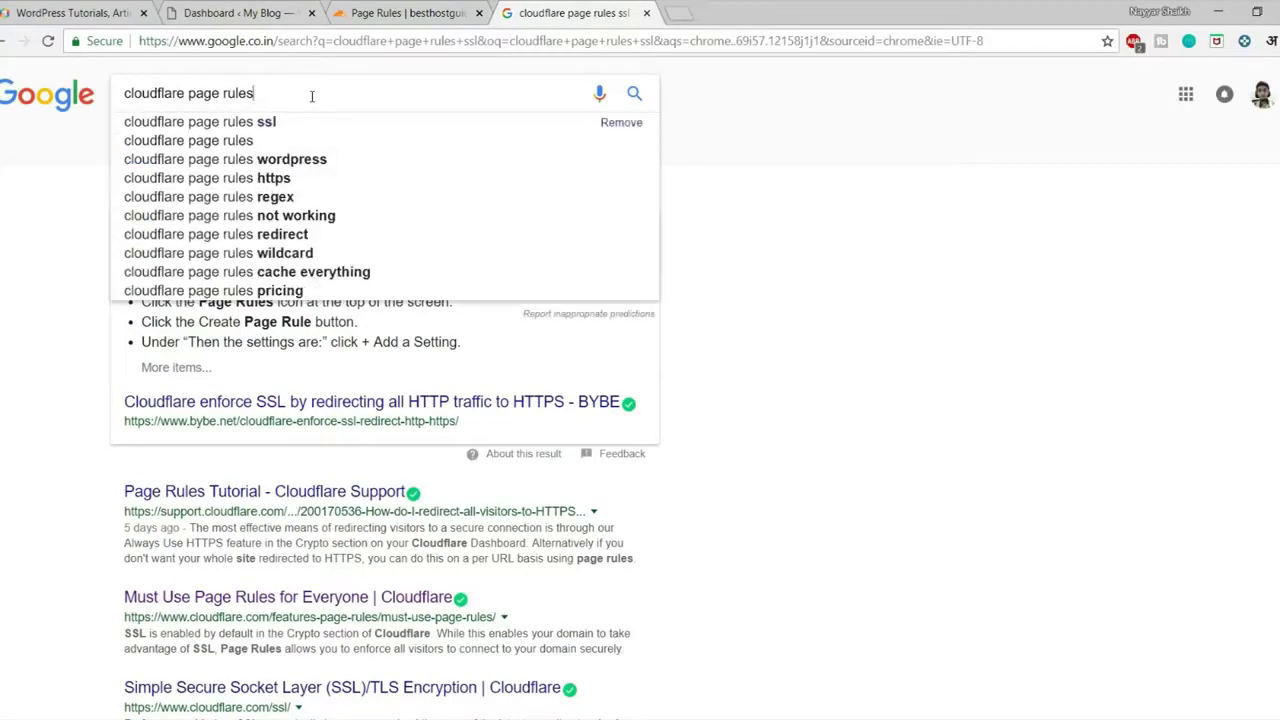
pyautogui.press('Return')
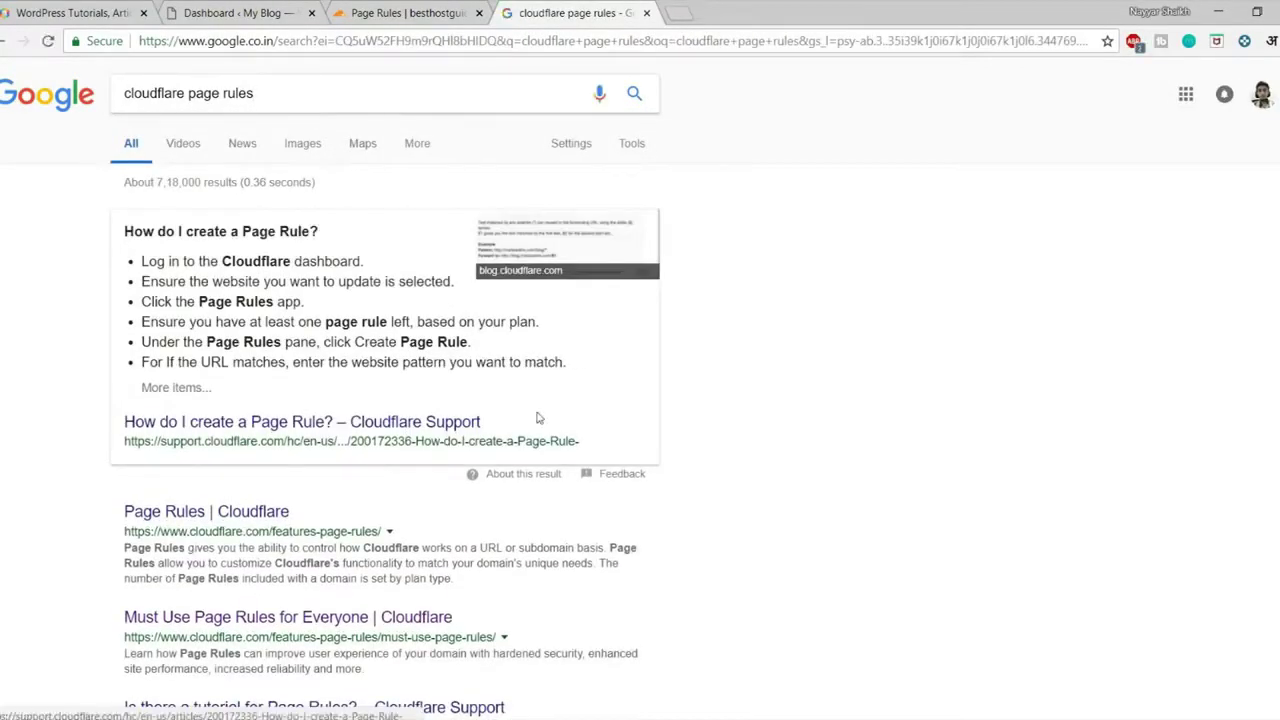
pyautogui.scroll(-3, 843, 387)
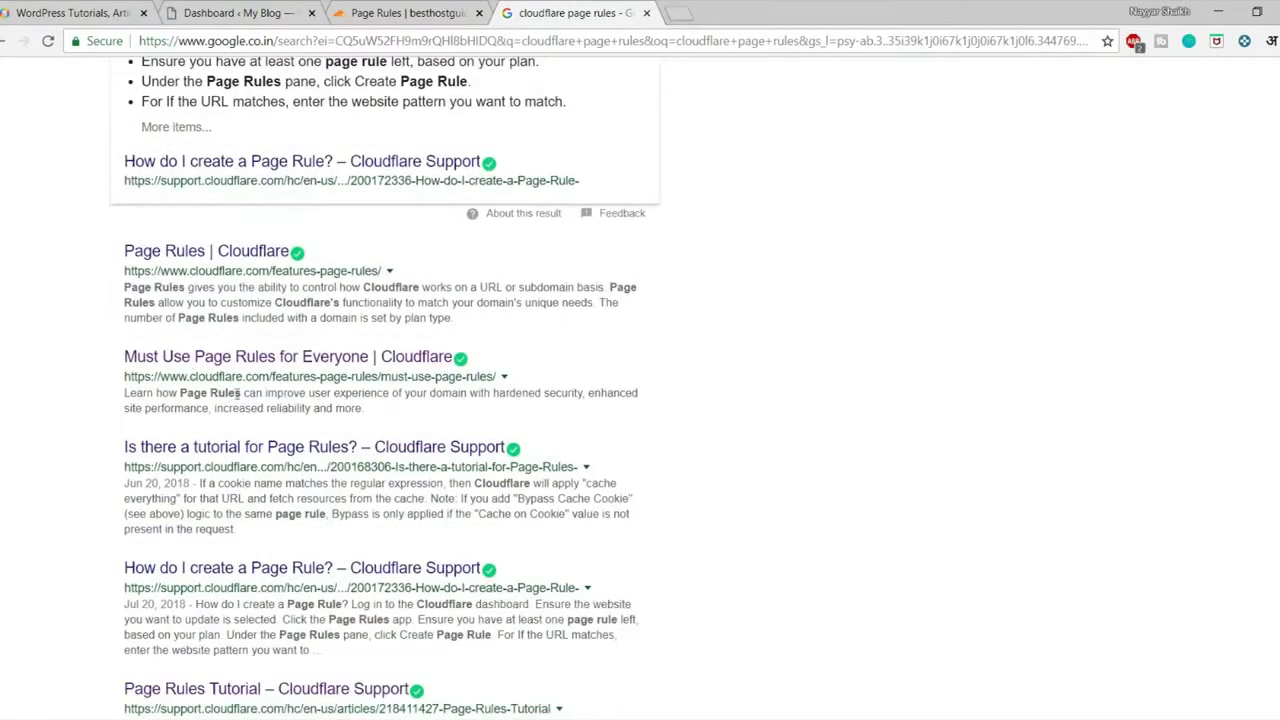
pyautogui.click(306, 360)
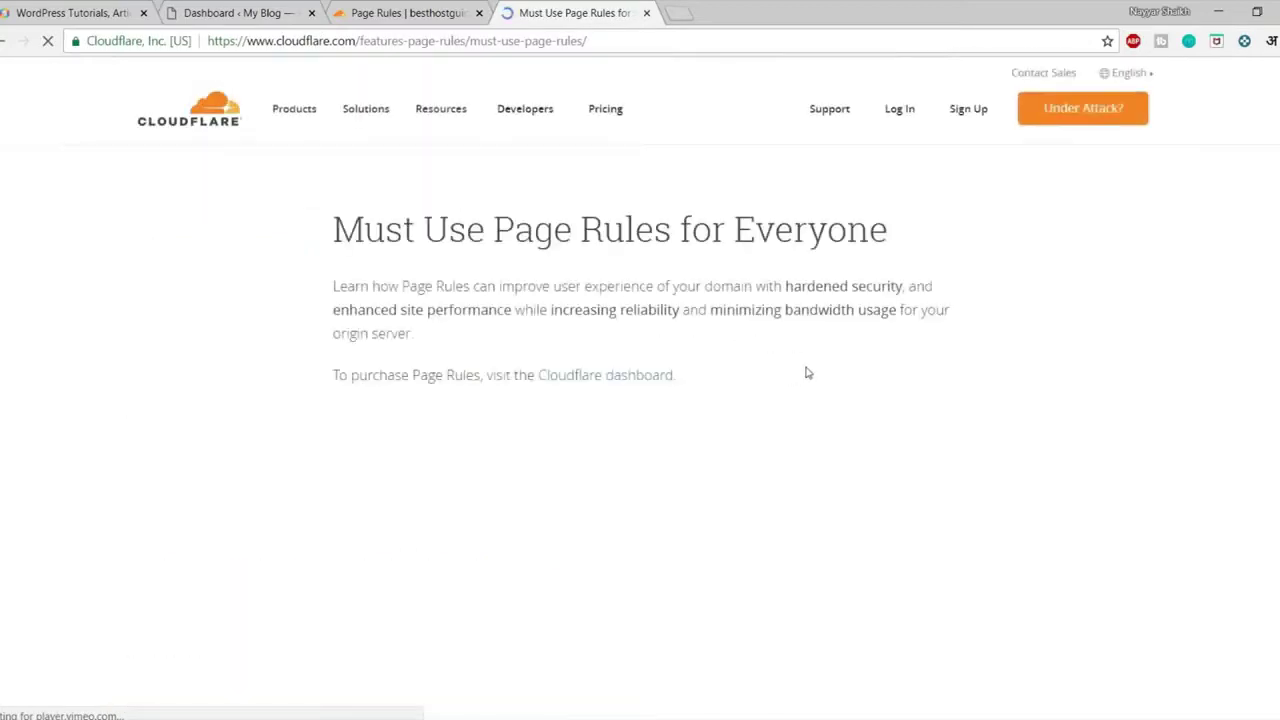
pyautogui.scroll(-4, 806, 371)
pyautogui.scroll(-15, 808, 372)
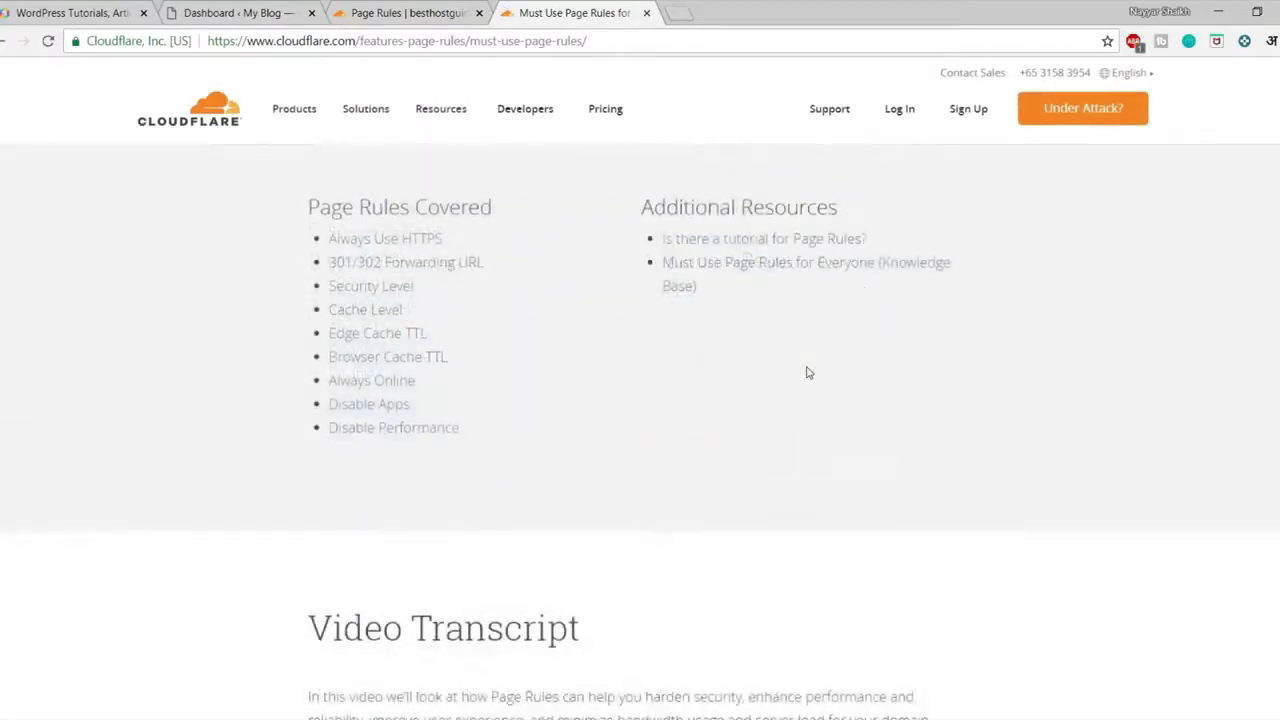
pyautogui.scroll(15, 808, 372)
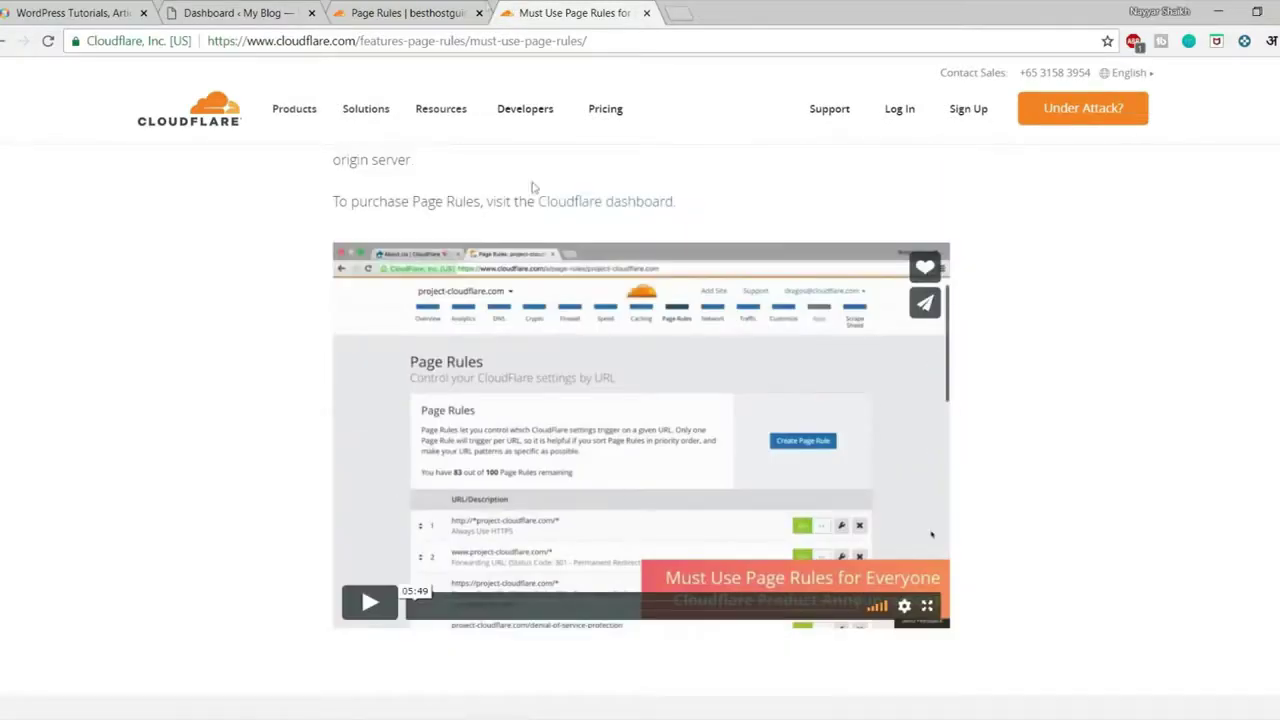
pyautogui.click(408, 12)
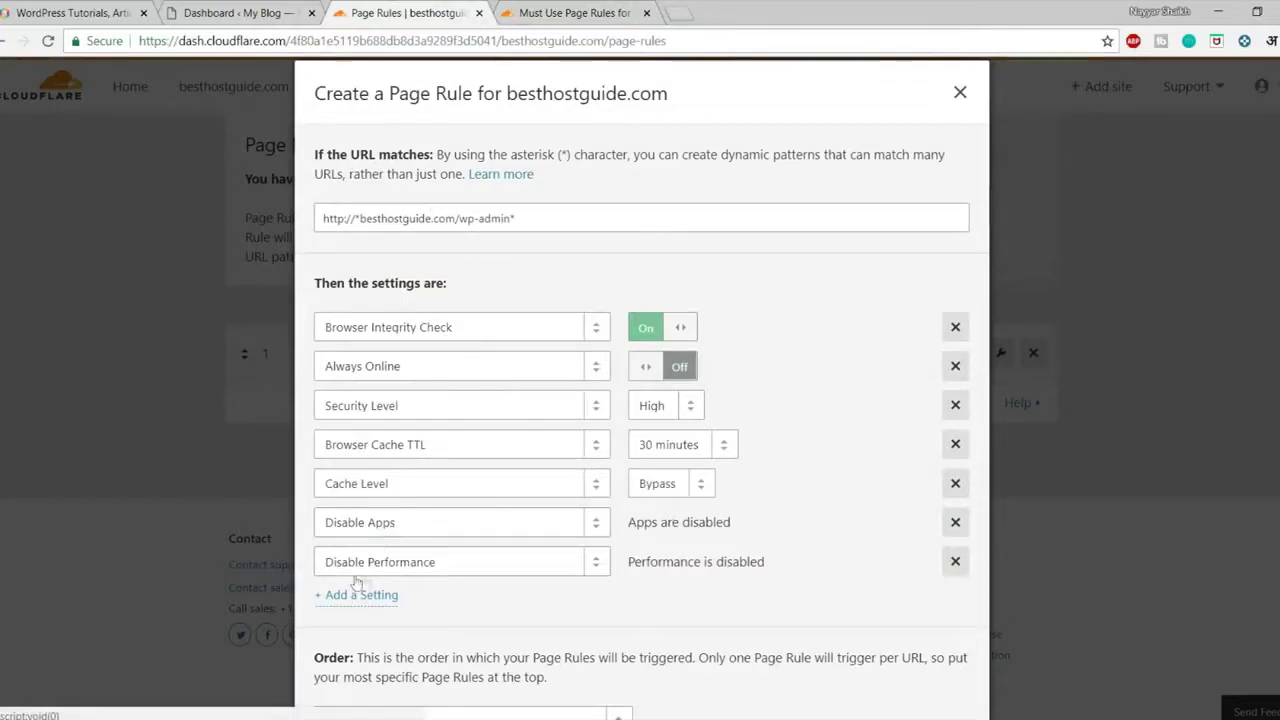
# Save and deploy the wp-admin page rule so it is listed first, then begin another rule
pyautogui.click(531, 220)
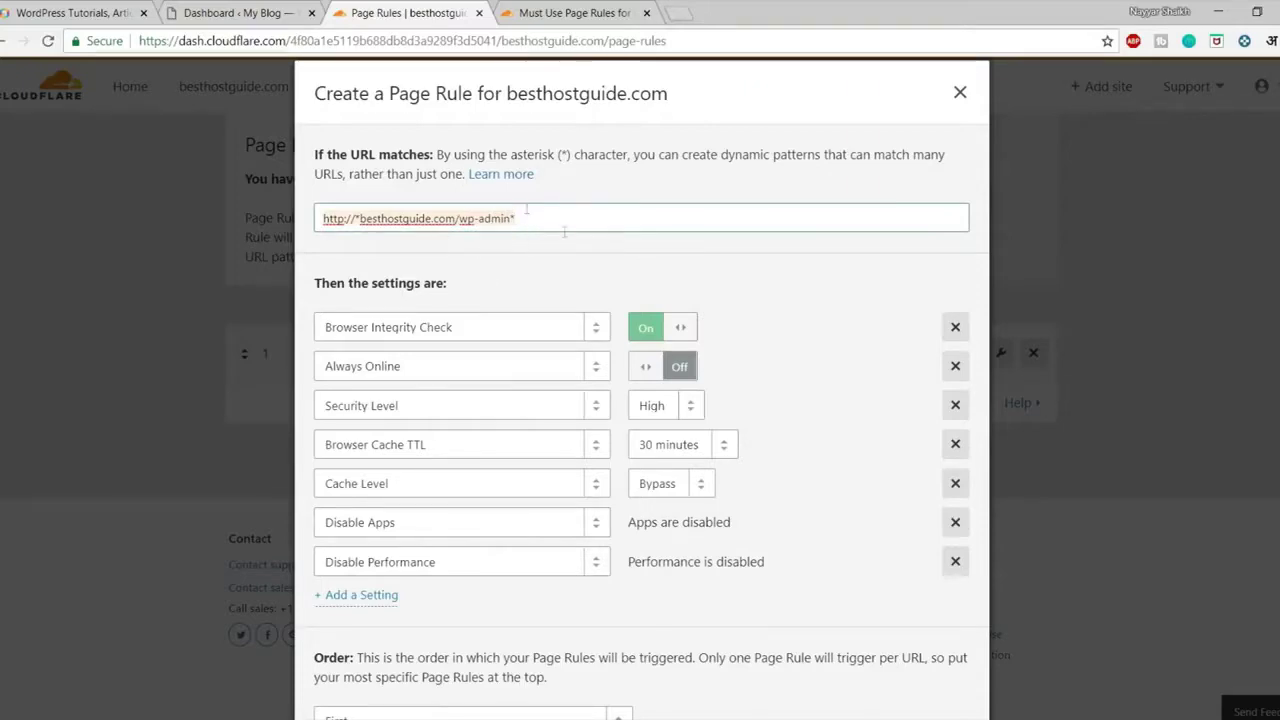
pyautogui.scroll(-2, 571, 363)
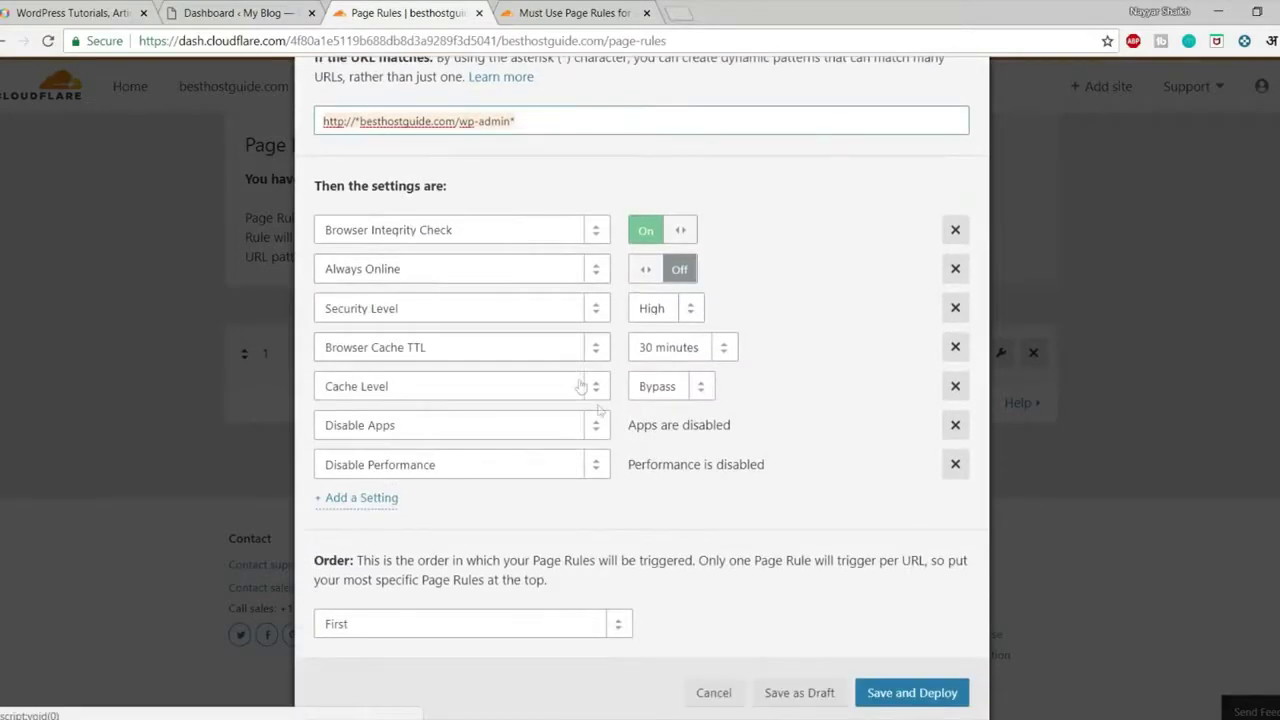
pyautogui.scroll(2, 893, 680)
pyautogui.scroll(-2, 893, 680)
pyautogui.click(916, 683)
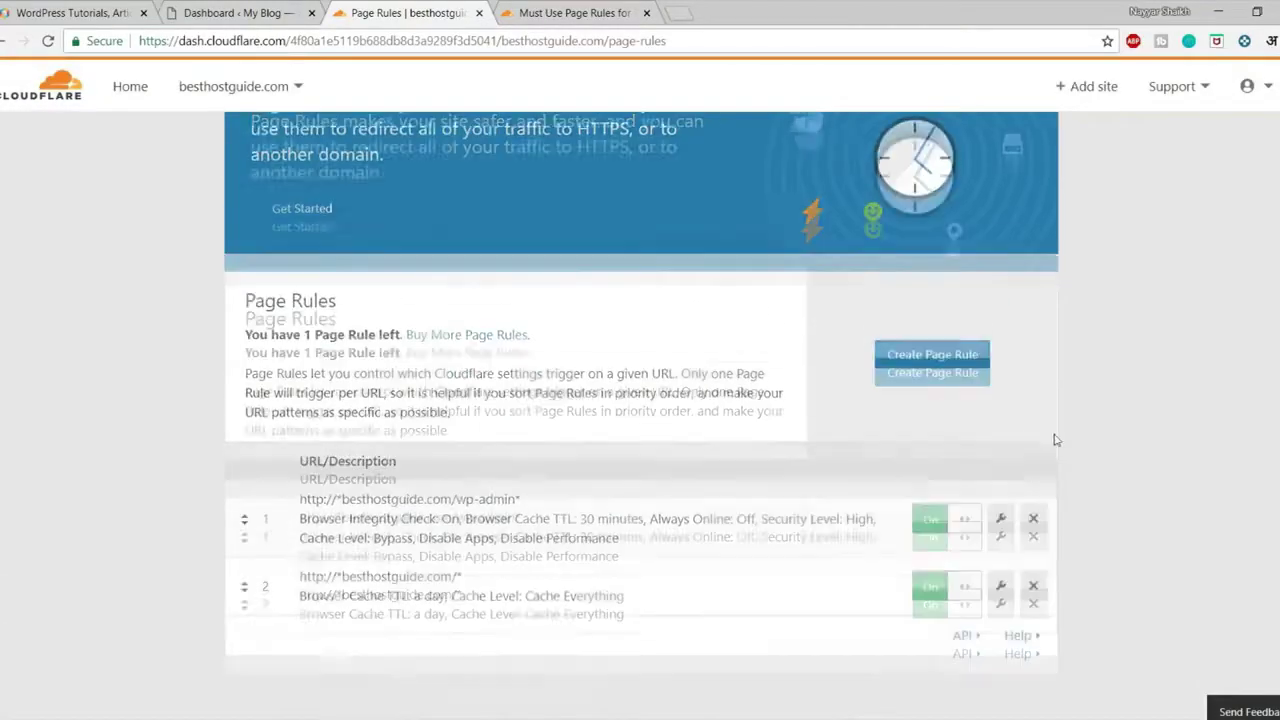
pyautogui.scroll(-1, 1051, 437)
pyautogui.click(931, 203)
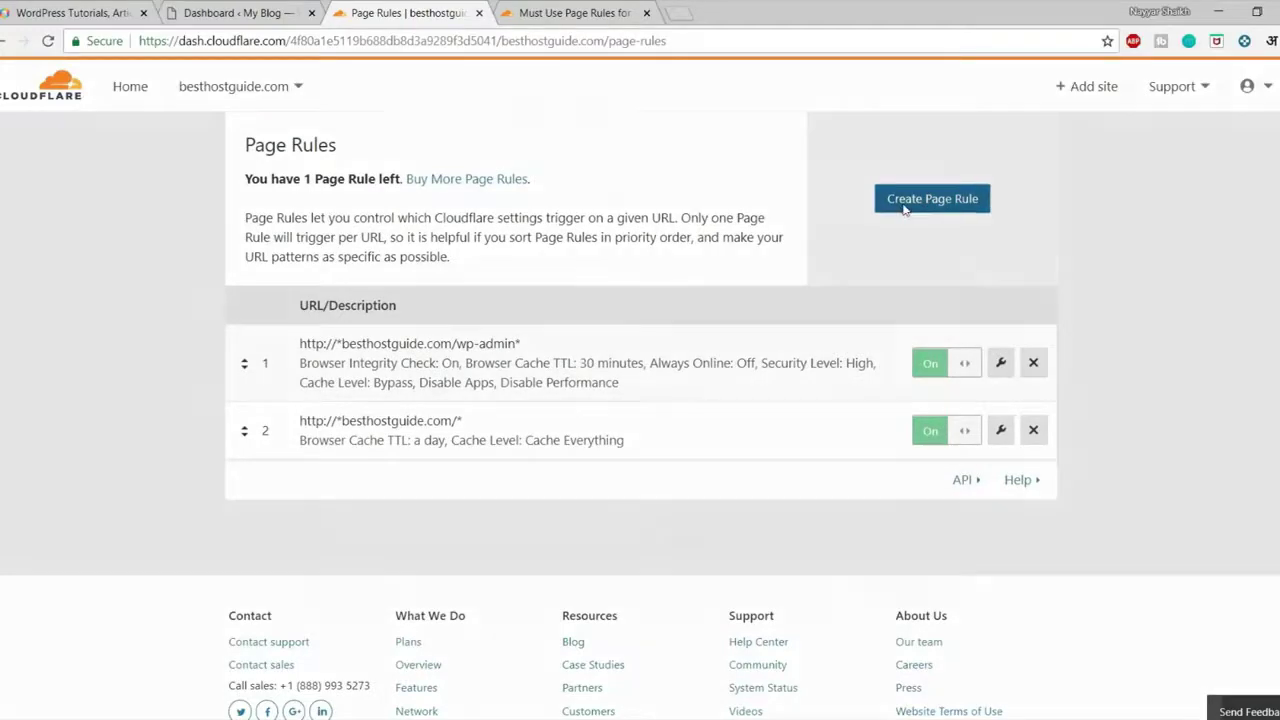
pyautogui.write('http://*besthostguide.com/wp-admin*')
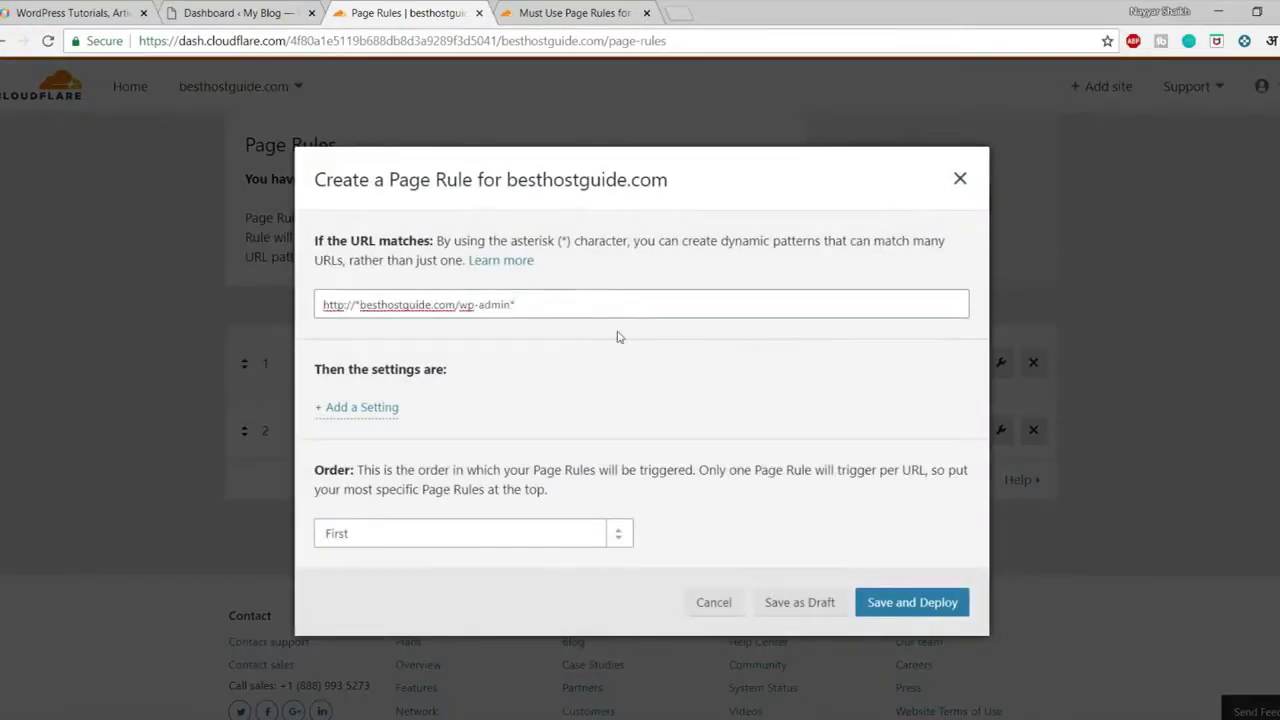
pyautogui.press('BackSpace')
pyautogui.press('BackSpace')
pyautogui.press('BackSpace')
pyautogui.press('BackSpace')
pyautogui.press('BackSpace')
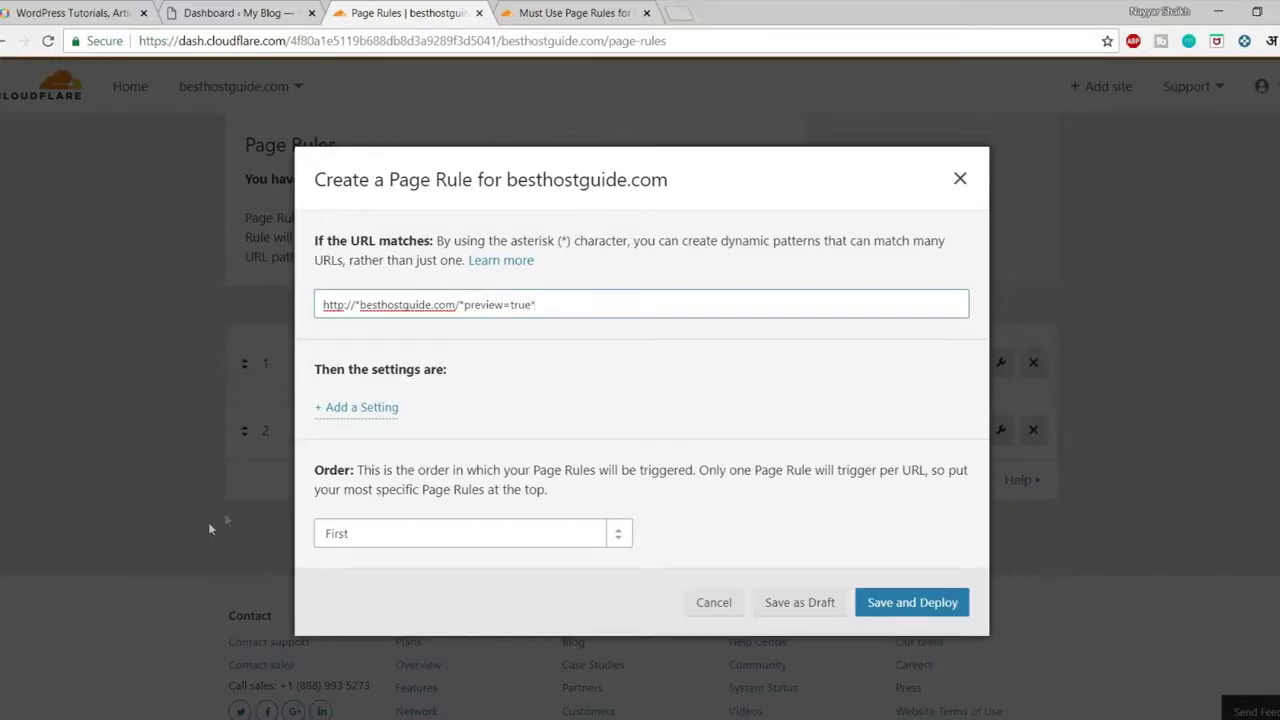
pyautogui.click(563, 12)
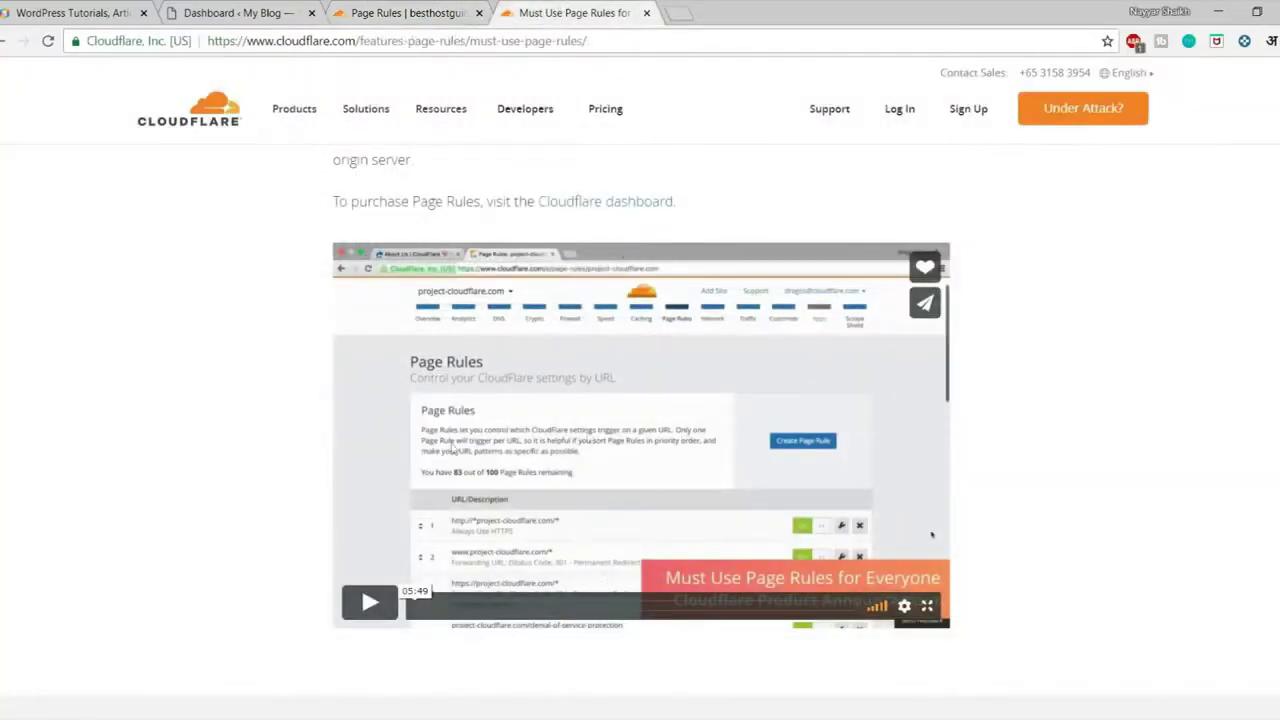
pyautogui.click(425, 12)
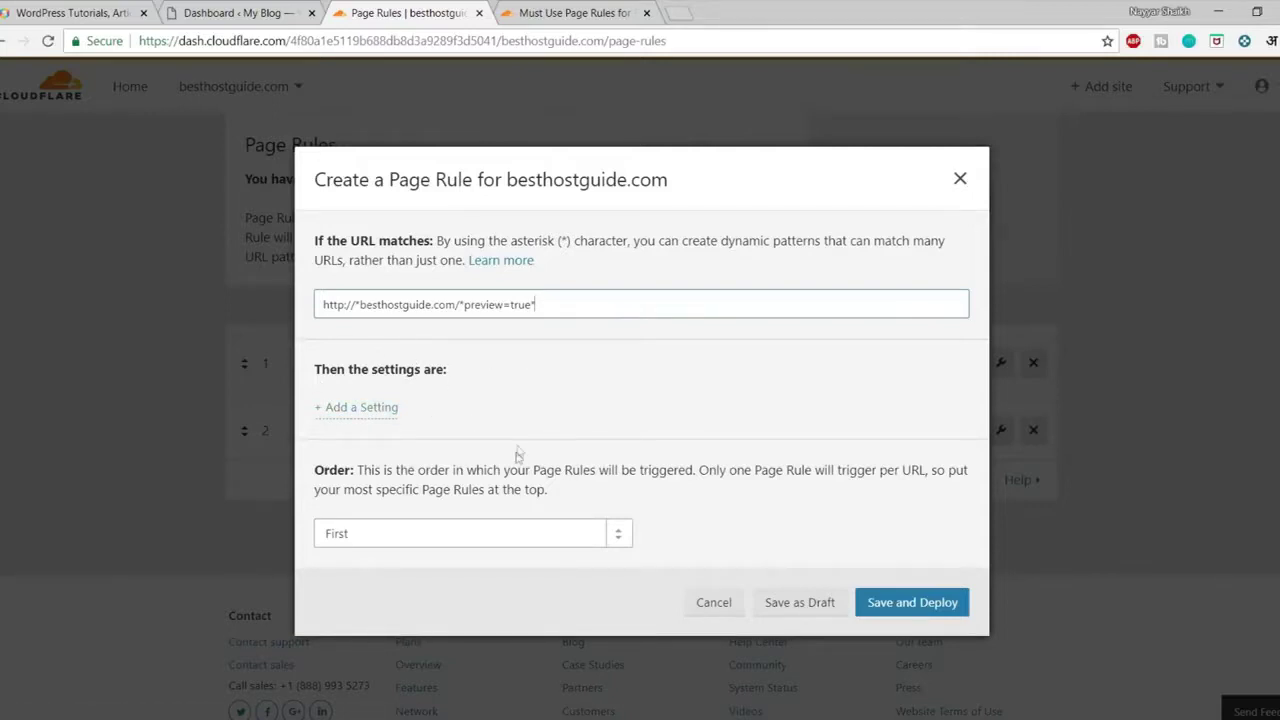
pyautogui.click(338, 306)
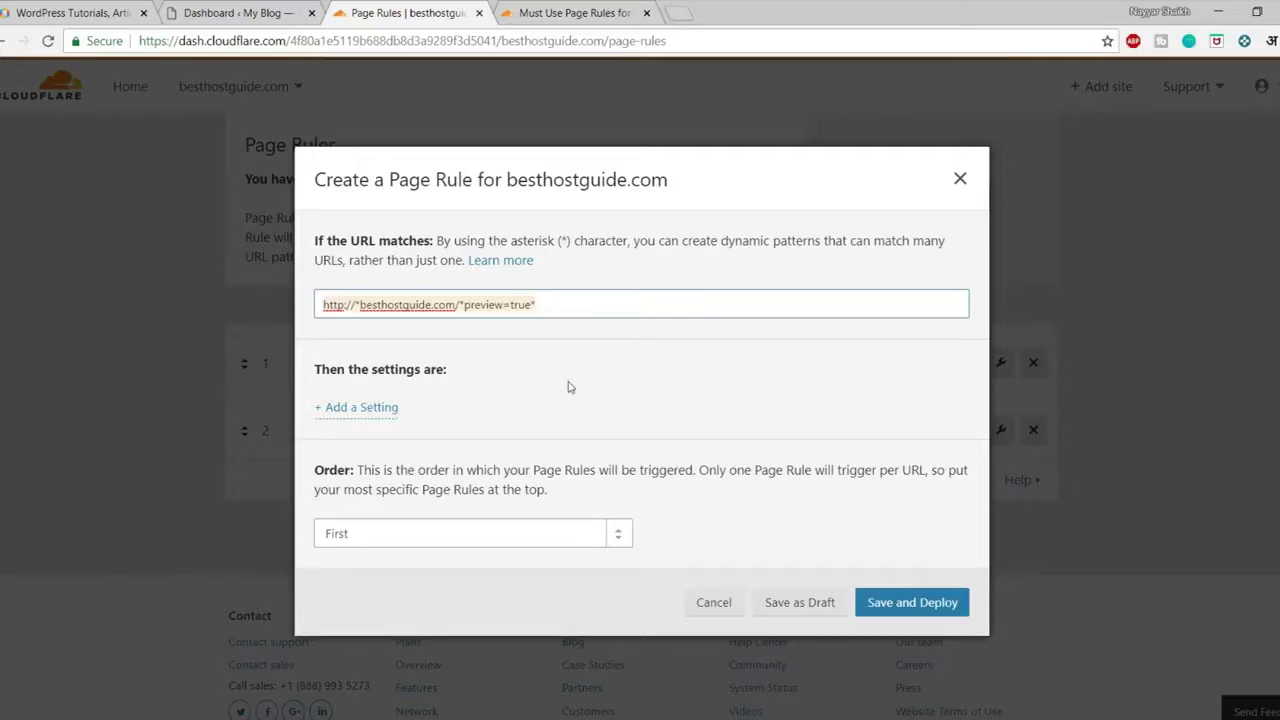
# Add Browser Integrity Check (on) and Always Online settings to the preview=true rule
pyautogui.click(371, 417)
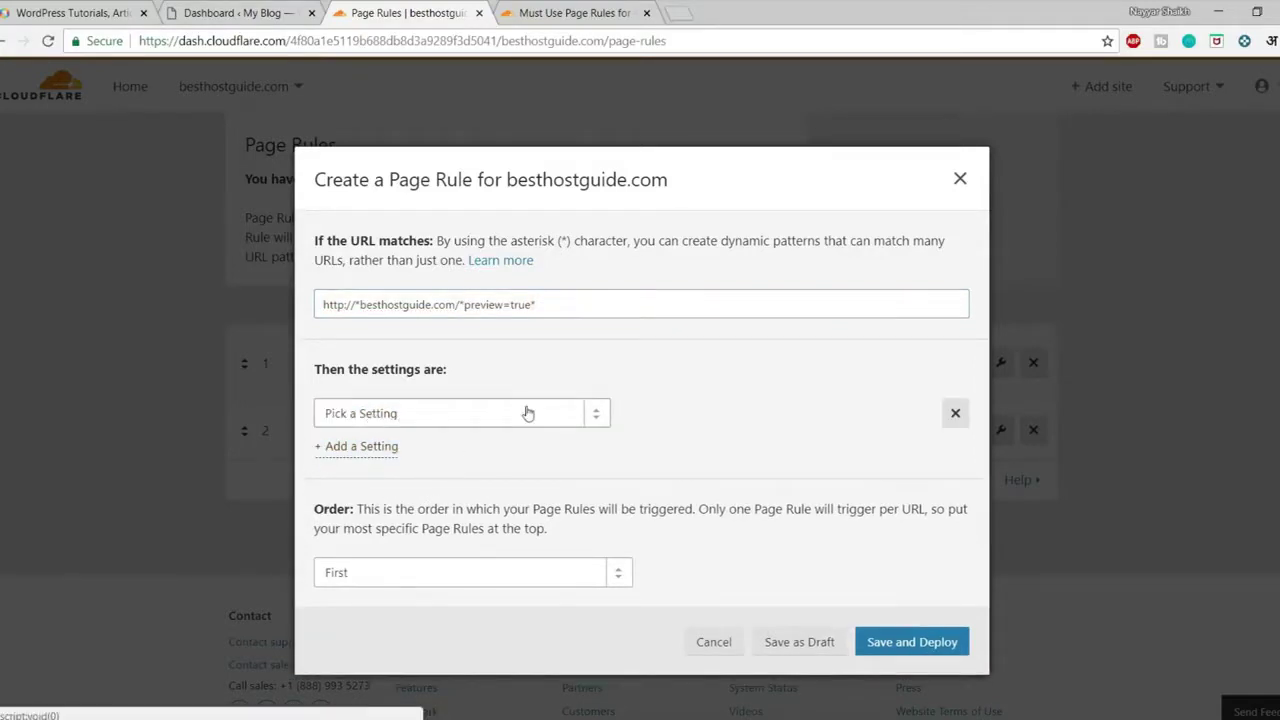
pyautogui.click(411, 416)
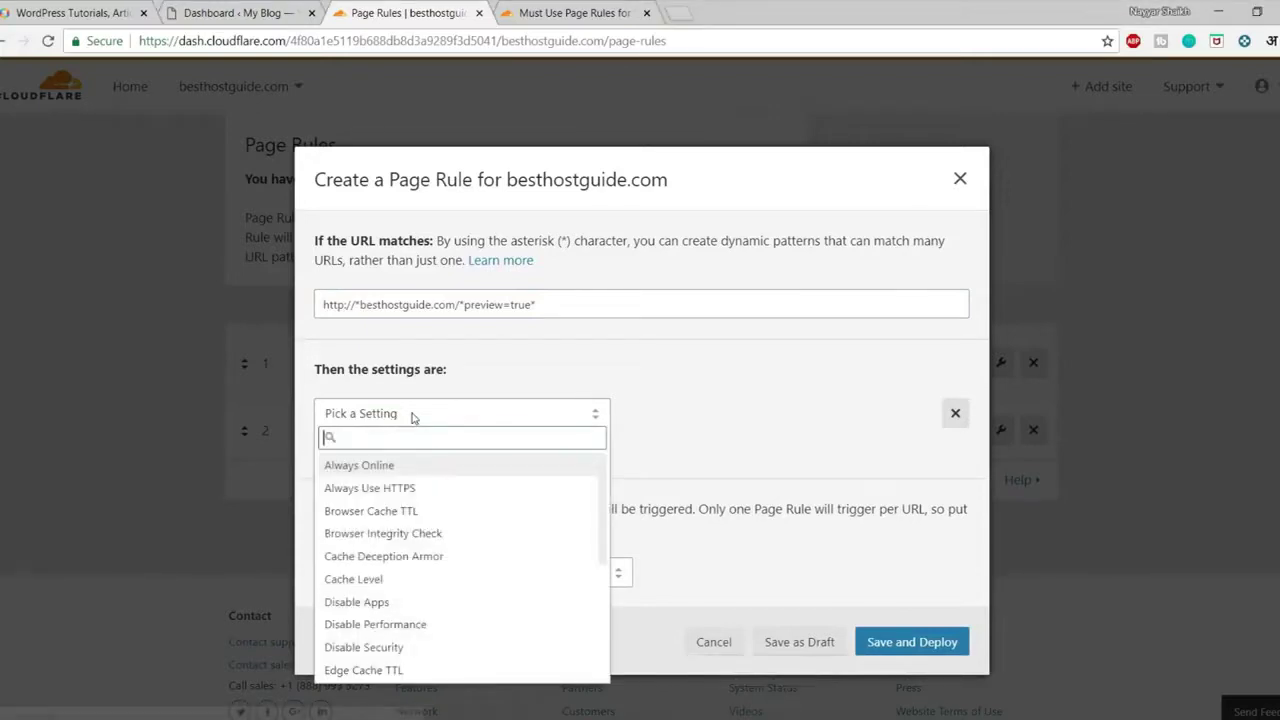
pyautogui.write('Brows')
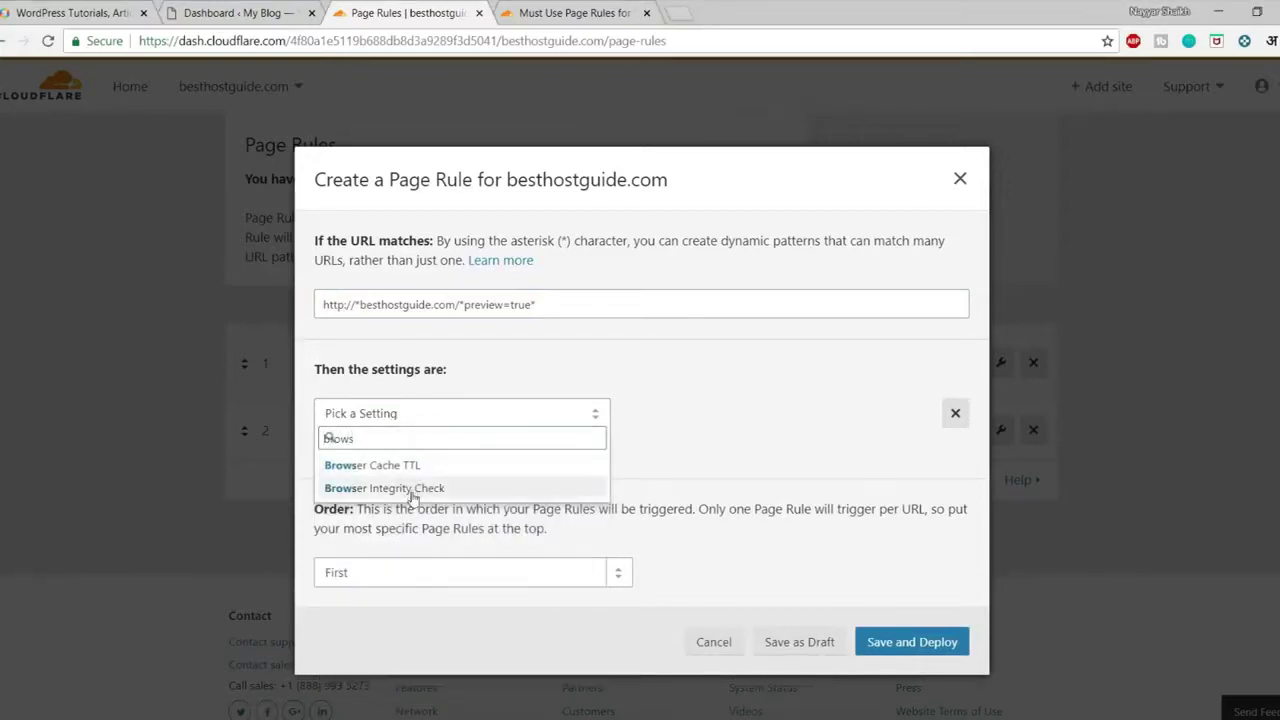
pyautogui.click(416, 487)
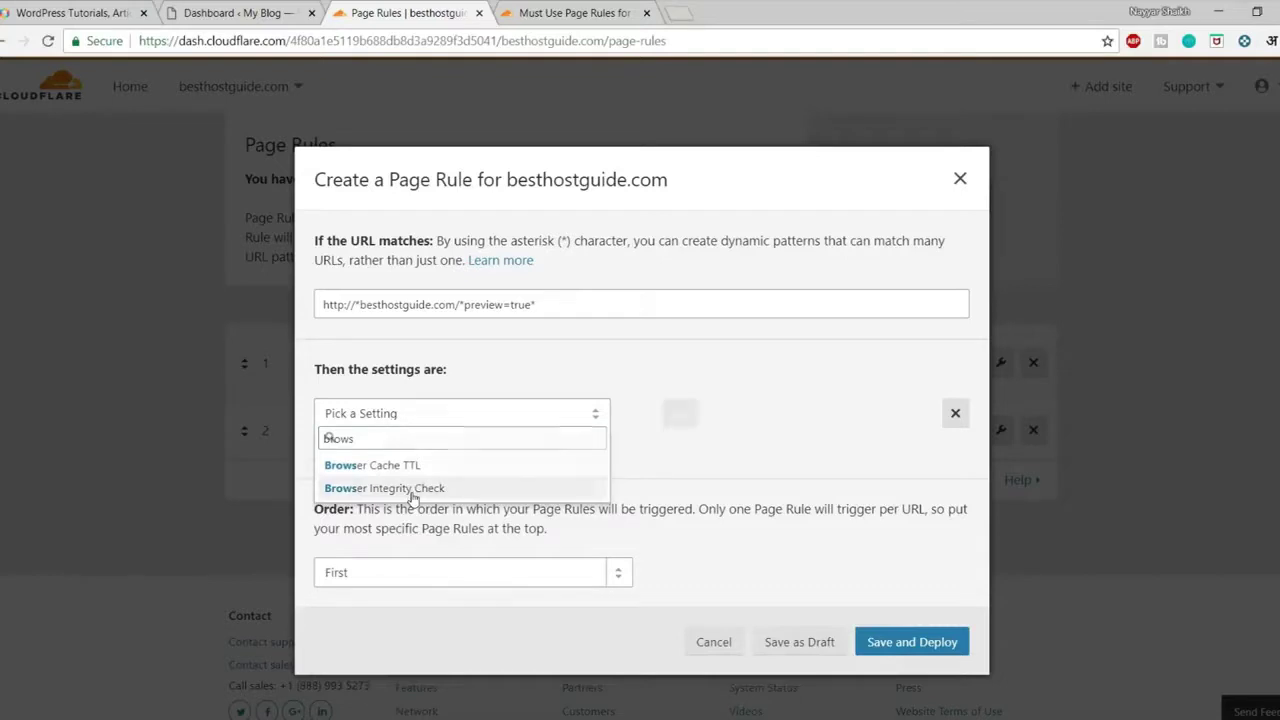
pyautogui.click(644, 418)
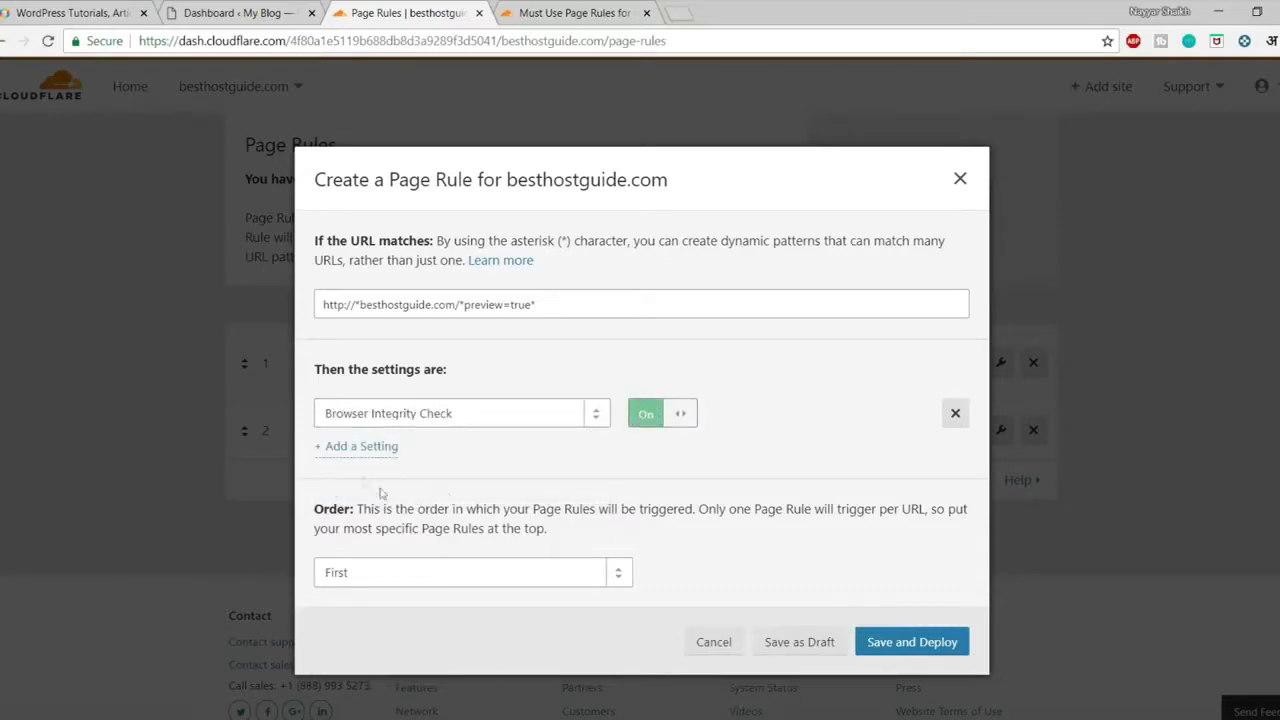
pyautogui.click(362, 447)
pyautogui.click(421, 454)
pyautogui.write('always')
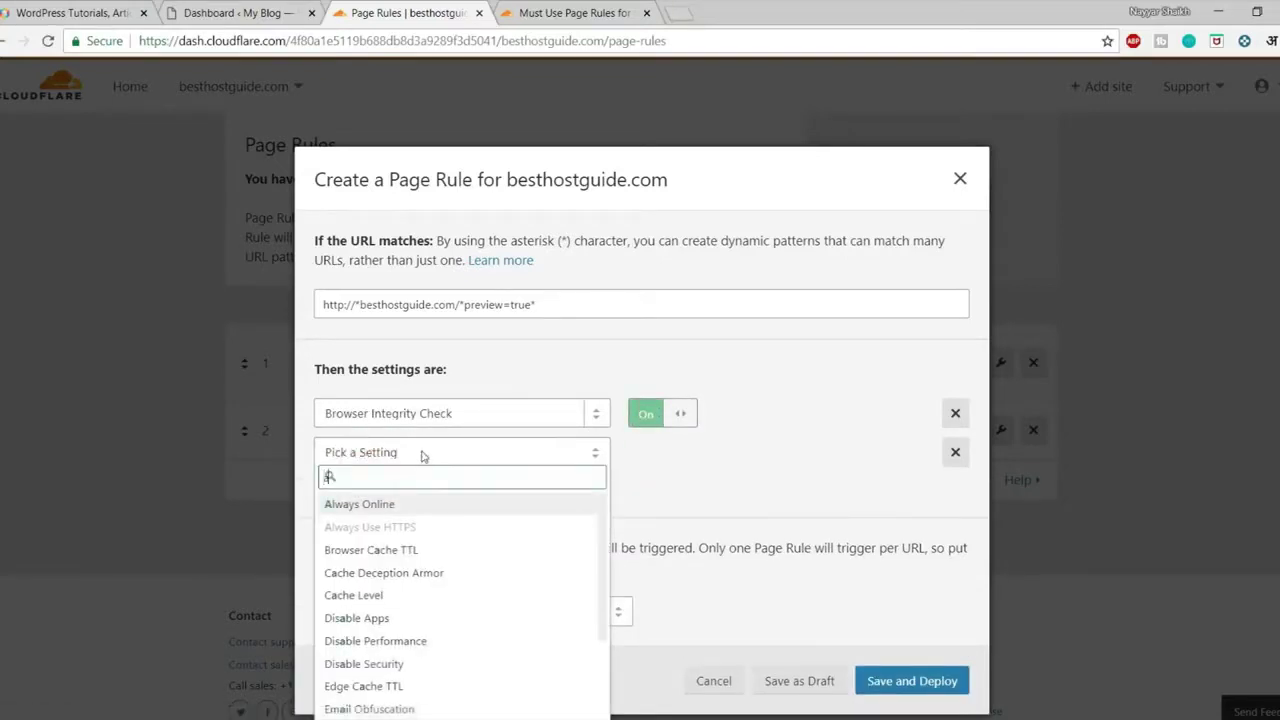
pyautogui.click(408, 505)
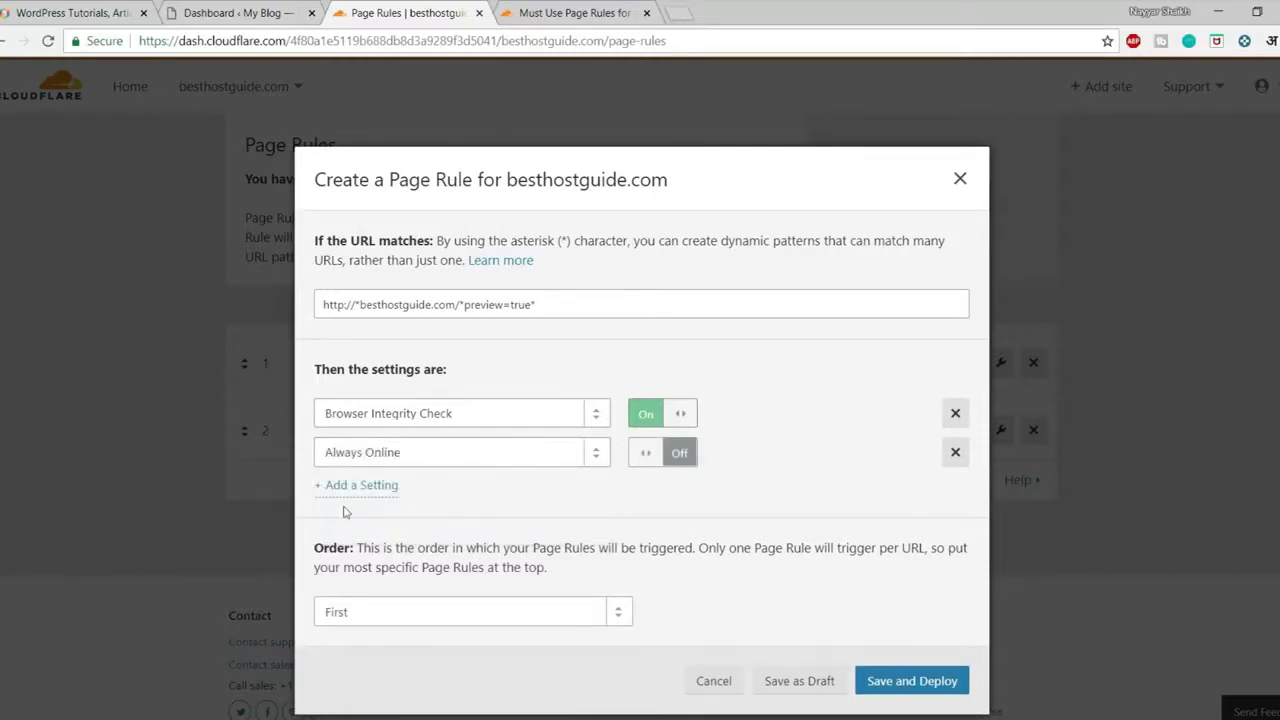
# Add a Security Level setting set to High
pyautogui.click(364, 486)
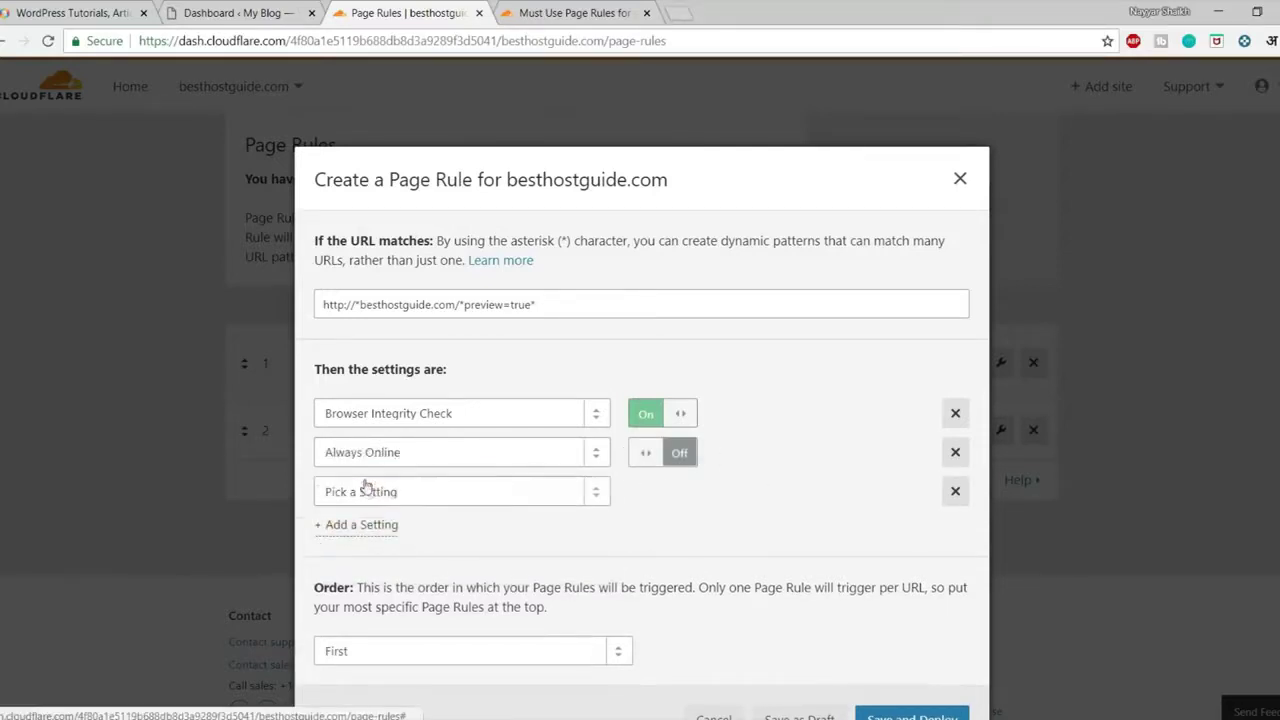
pyautogui.click(417, 503)
pyautogui.write('s')
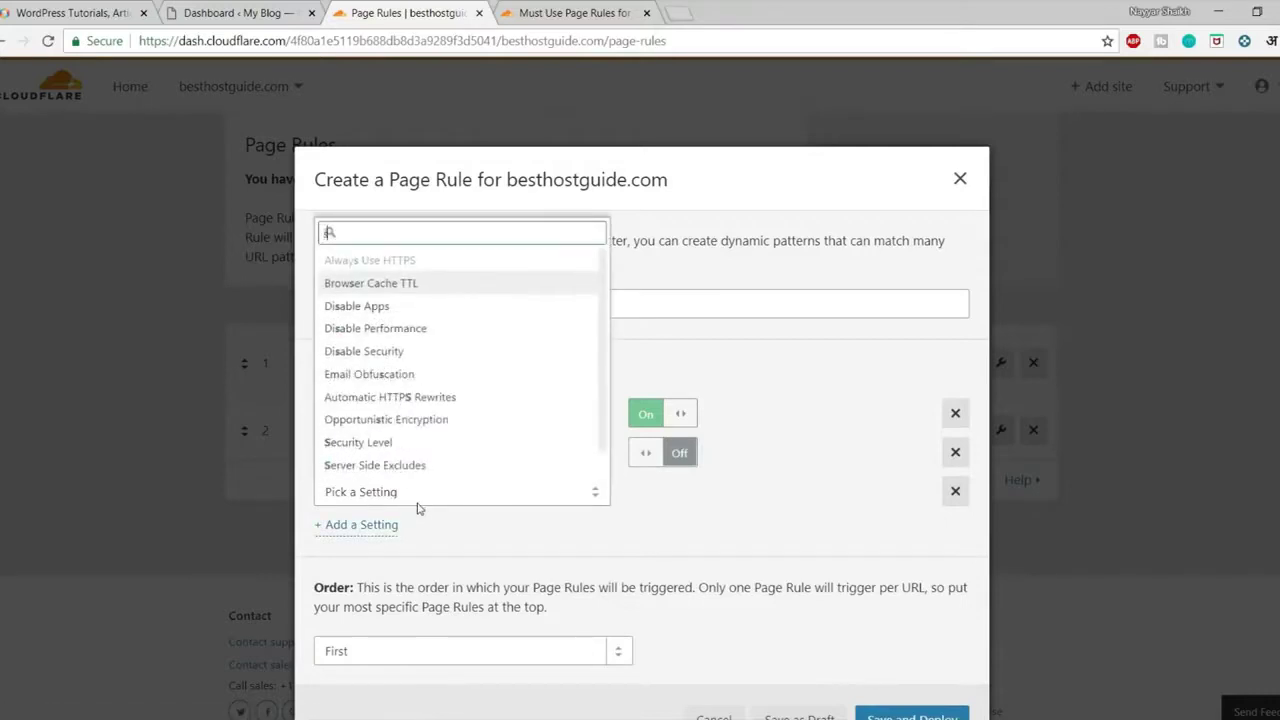
pyautogui.write('ecur')
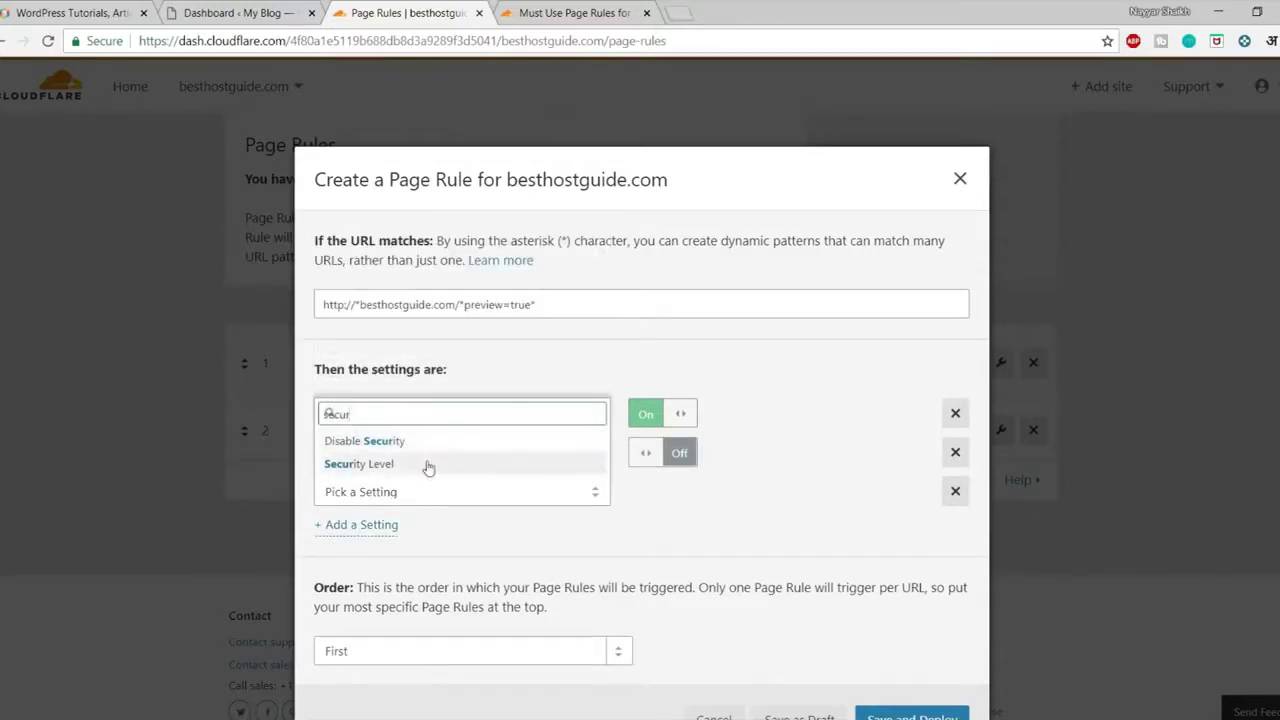
pyautogui.click(428, 466)
pyautogui.click(726, 491)
pyautogui.click(690, 592)
# Add a Browser Cache TTL setting of 30 minutes
pyautogui.click(362, 527)
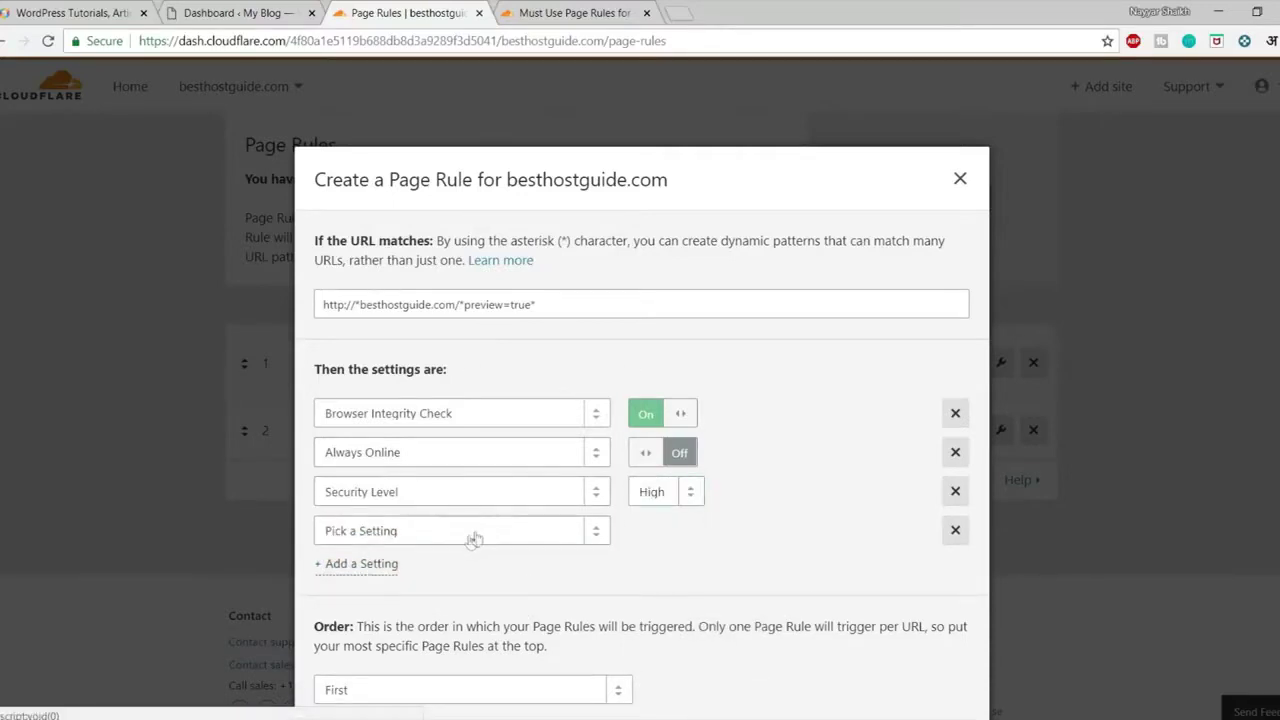
pyautogui.click(462, 535)
pyautogui.write('Brows')
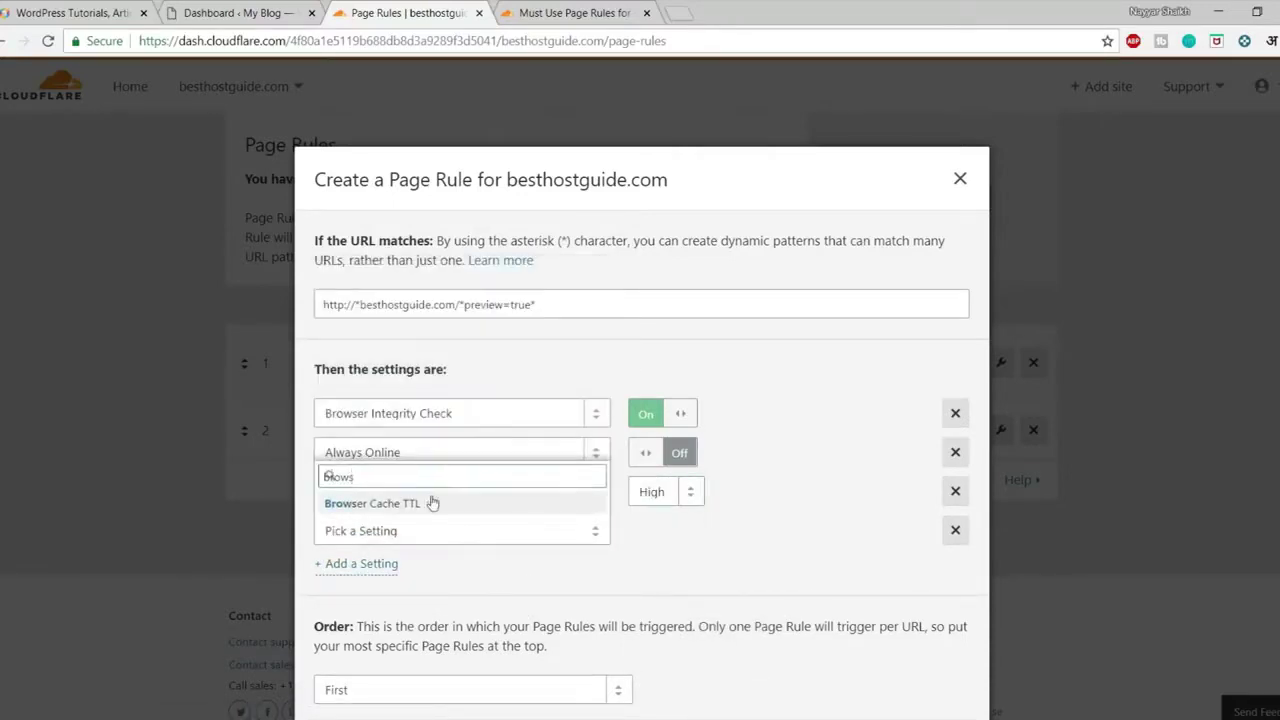
pyautogui.click(445, 507)
pyautogui.click(674, 531)
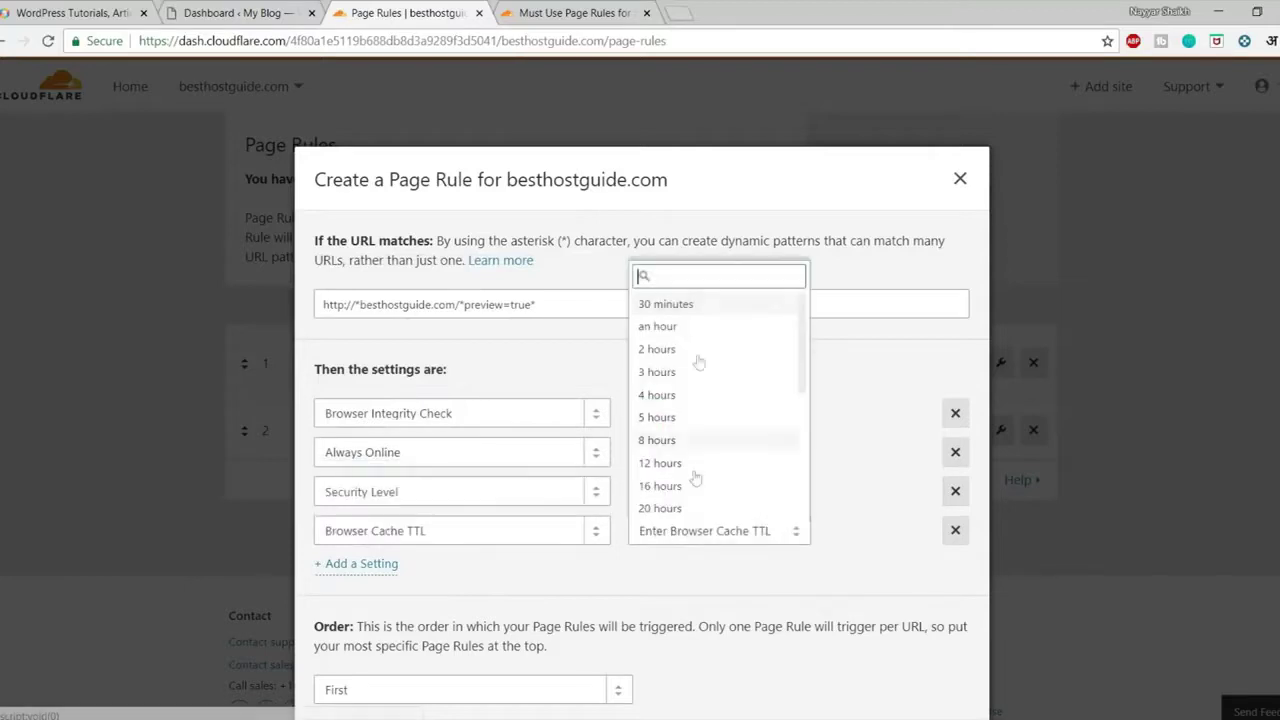
pyautogui.click(677, 310)
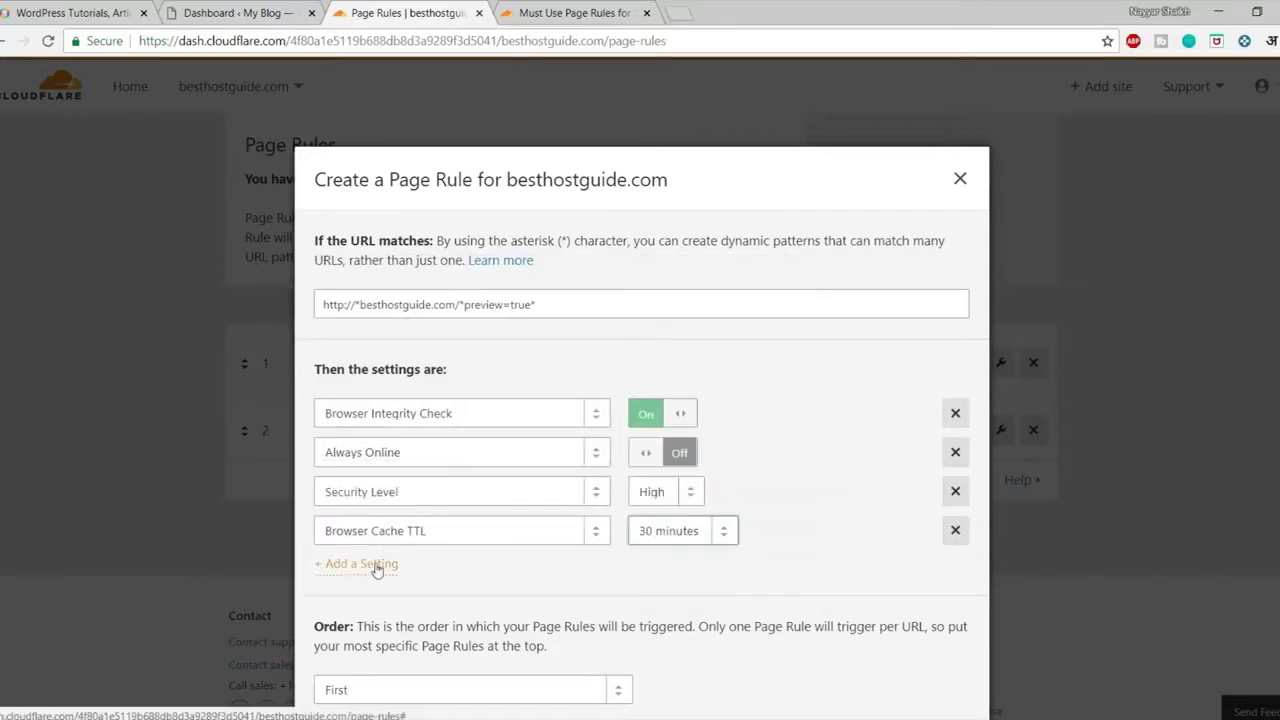
# Add a Cache Level setting set to Bypass
pyautogui.click(376, 564)
pyautogui.click(391, 569)
pyautogui.write('cach')
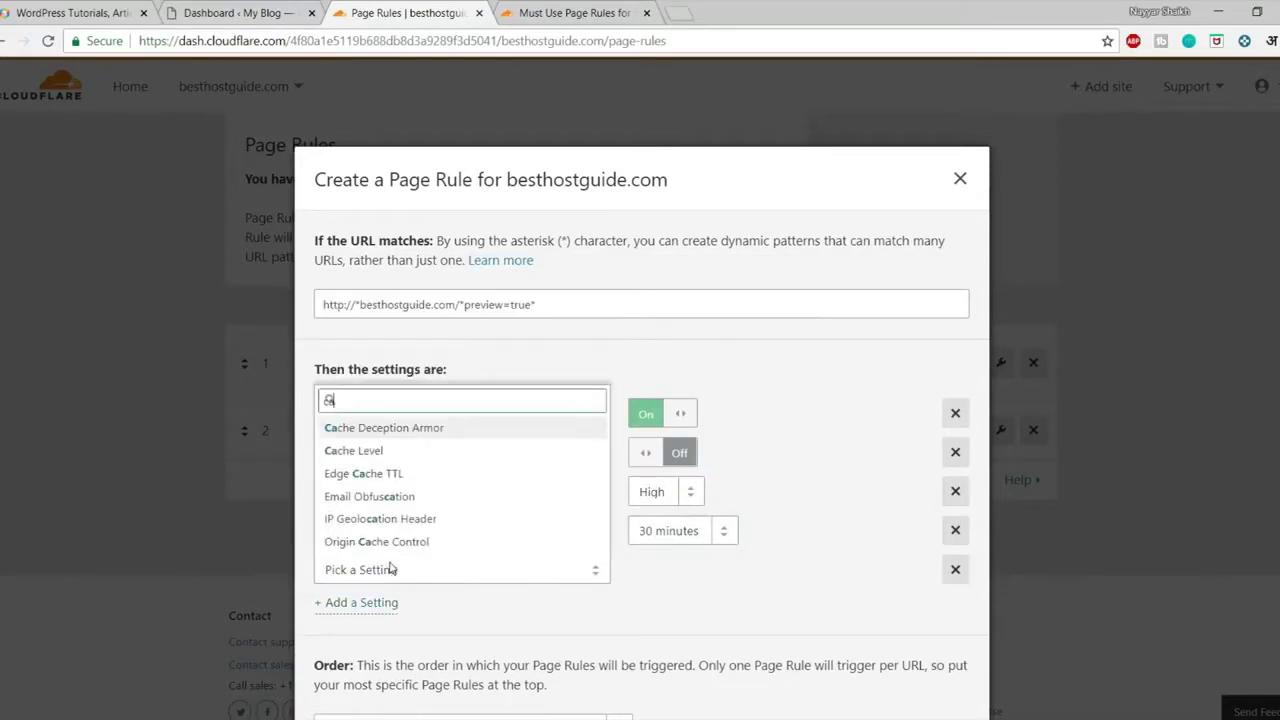
pyautogui.press('Return')
pyautogui.click(699, 580)
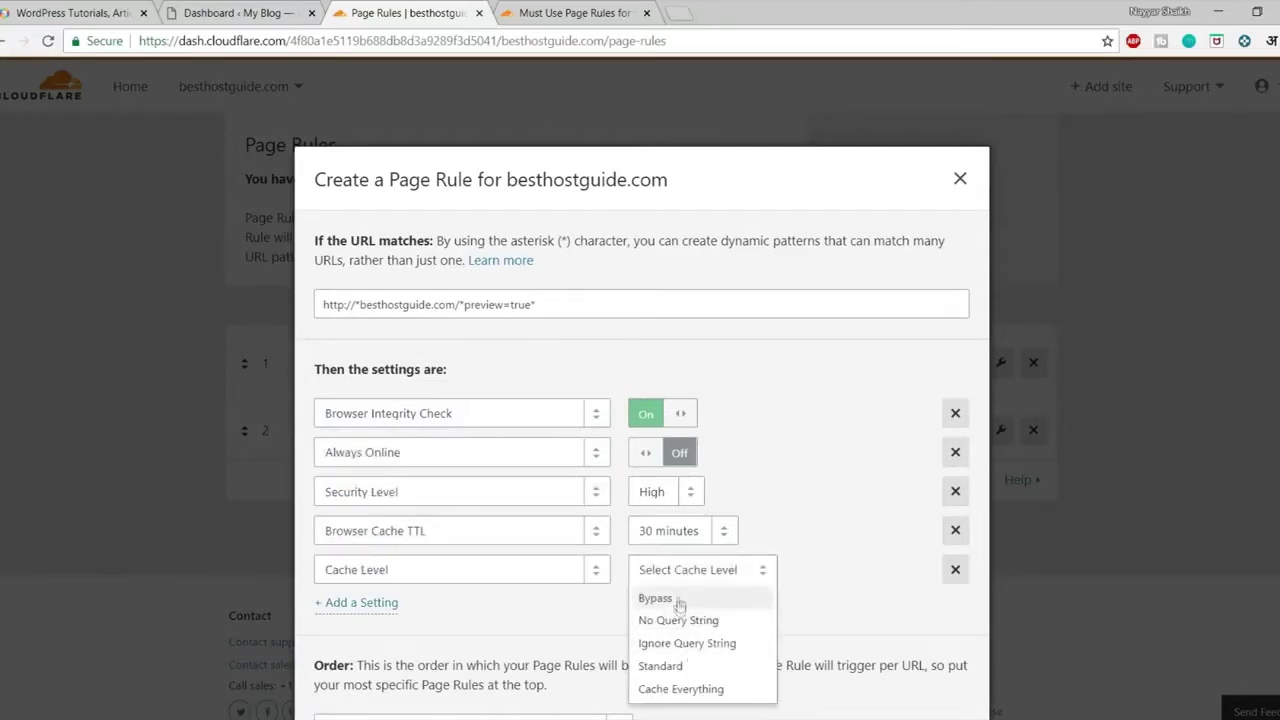
pyautogui.click(677, 598)
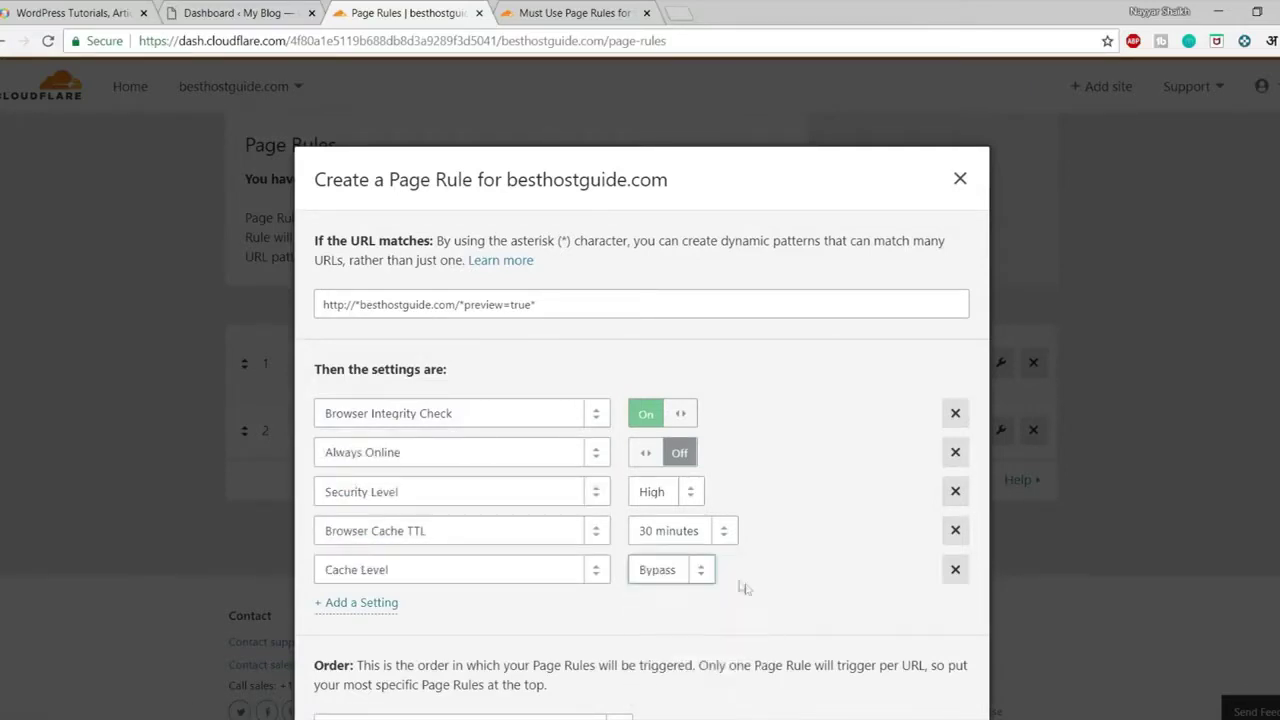
# Add the Disable Apps and Disable Performance settings to the rule
pyautogui.click(367, 603)
pyautogui.click(406, 611)
pyautogui.write('d')
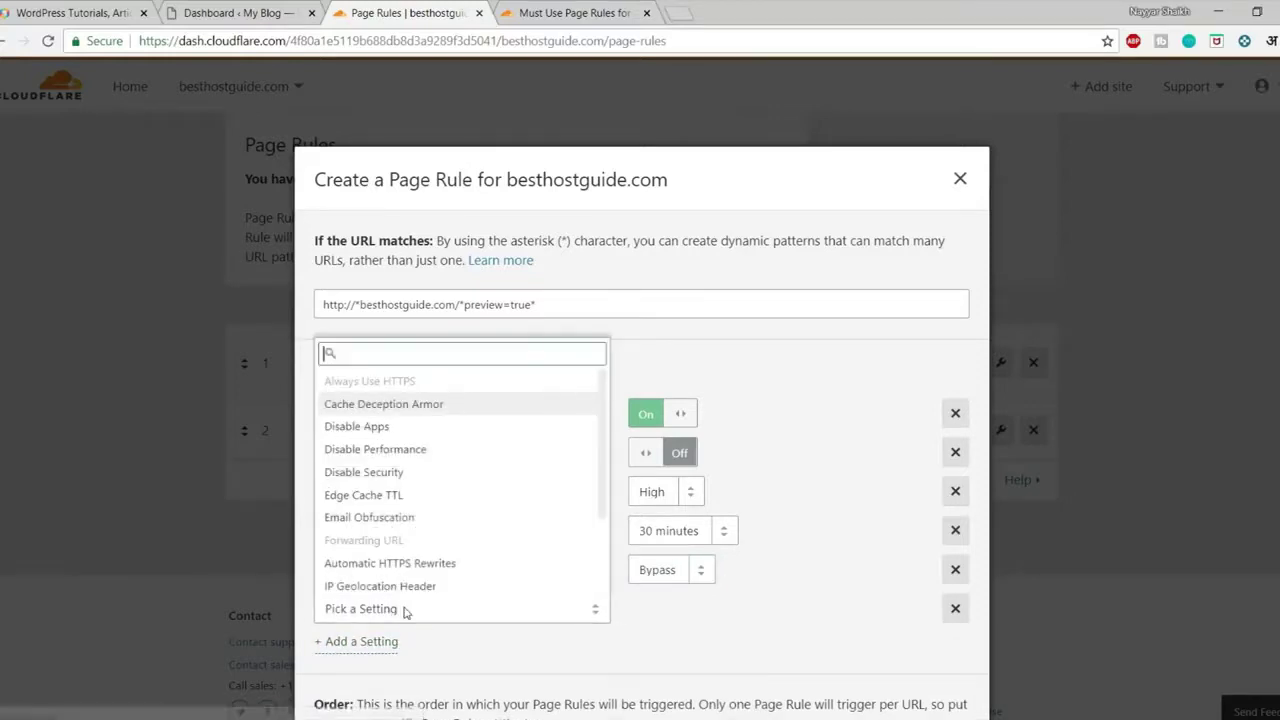
pyautogui.write('isa')
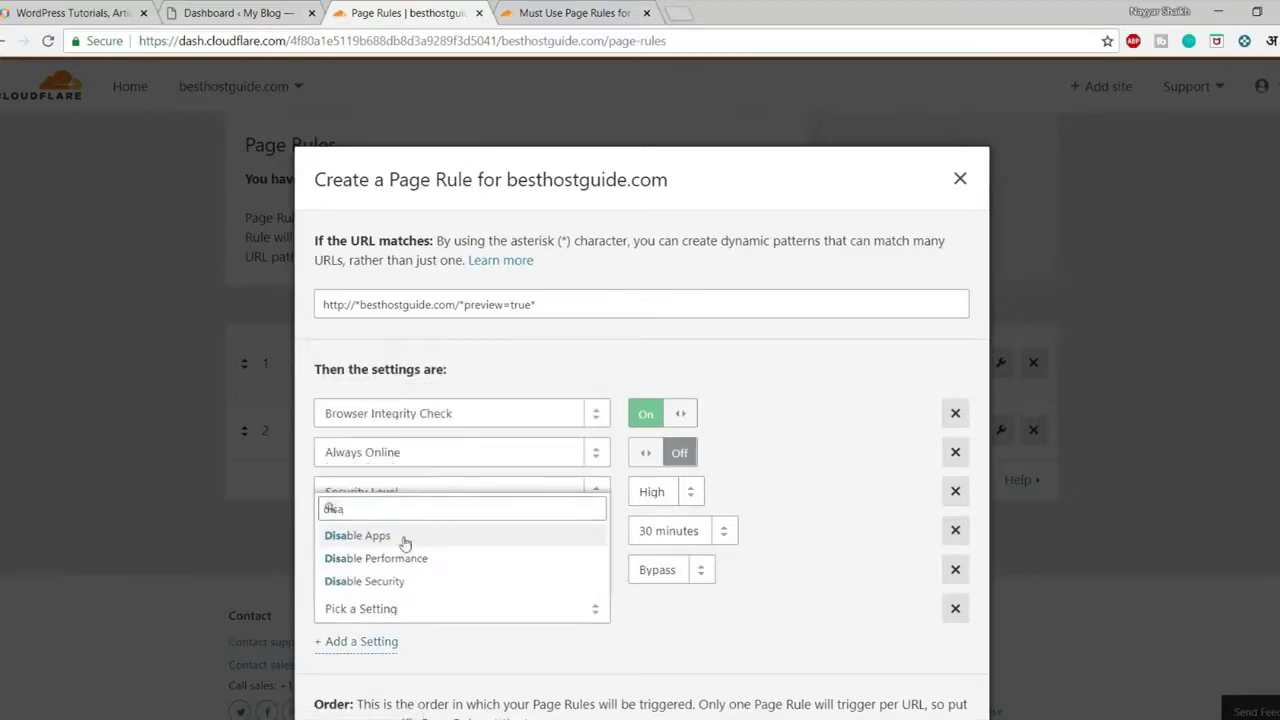
pyautogui.click(400, 536)
pyautogui.click(340, 642)
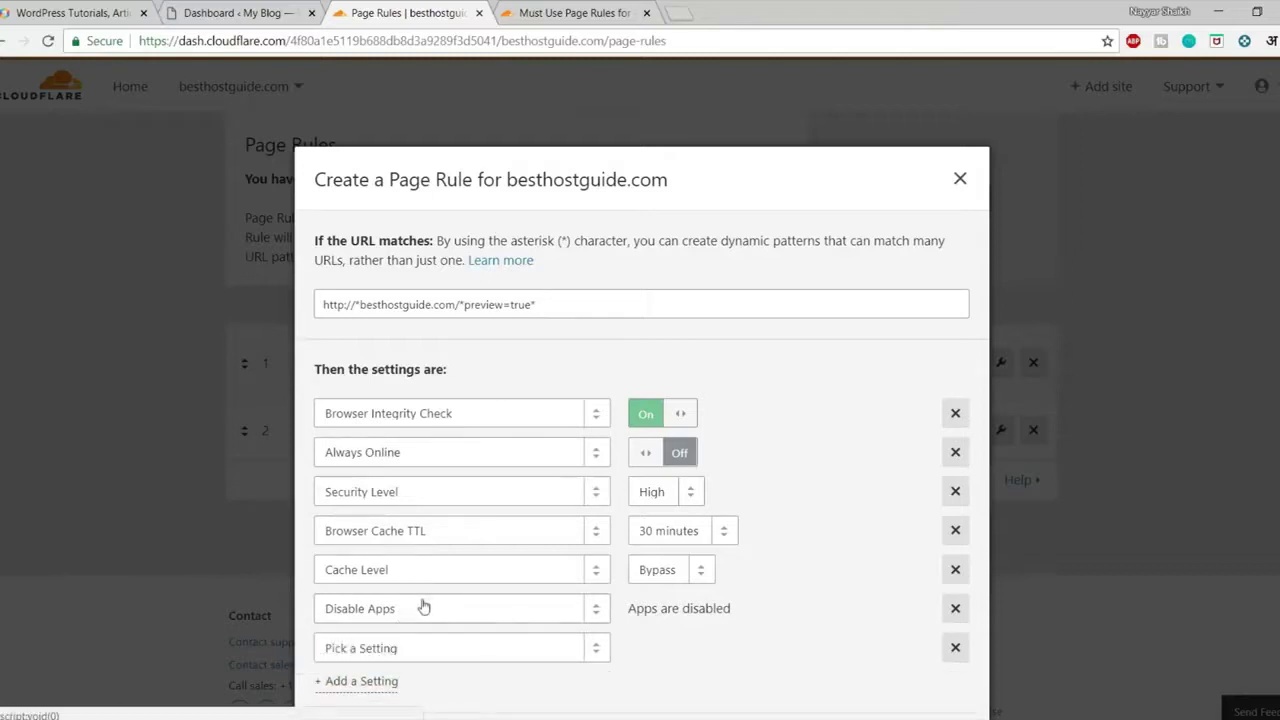
pyautogui.click(415, 563)
pyautogui.write('dis')
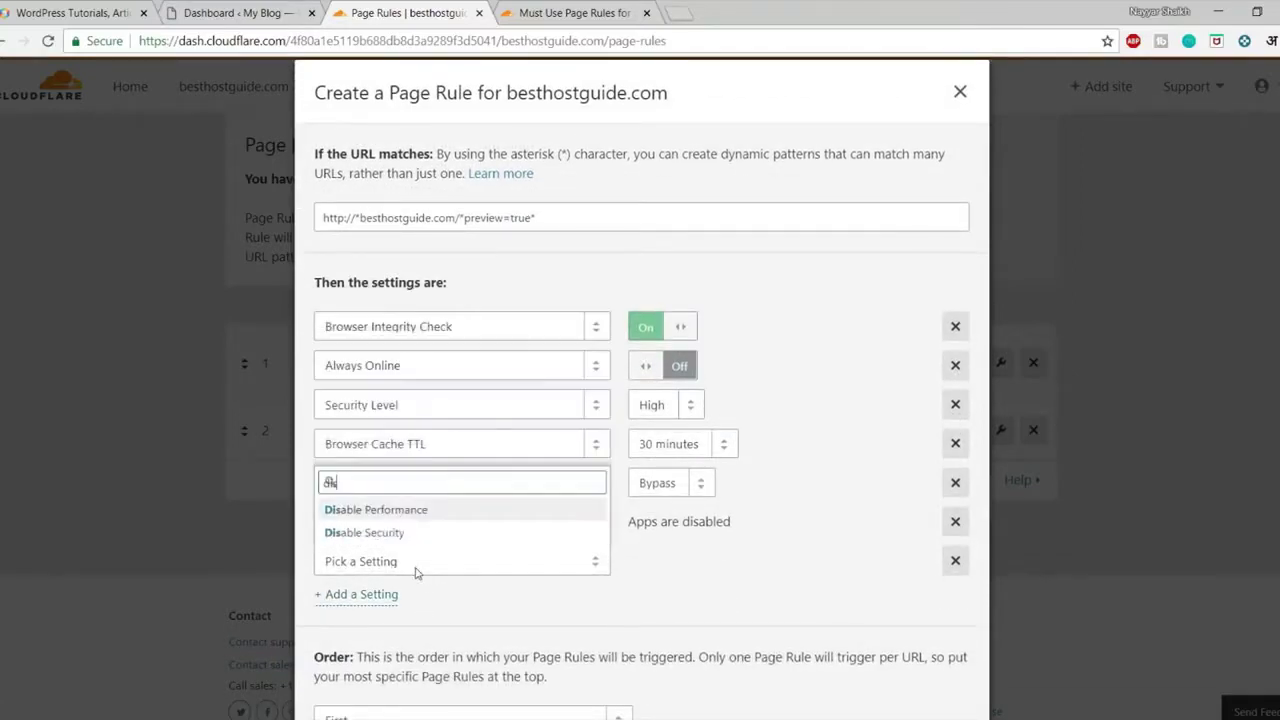
pyautogui.click(398, 513)
pyautogui.scroll(-1, 694, 586)
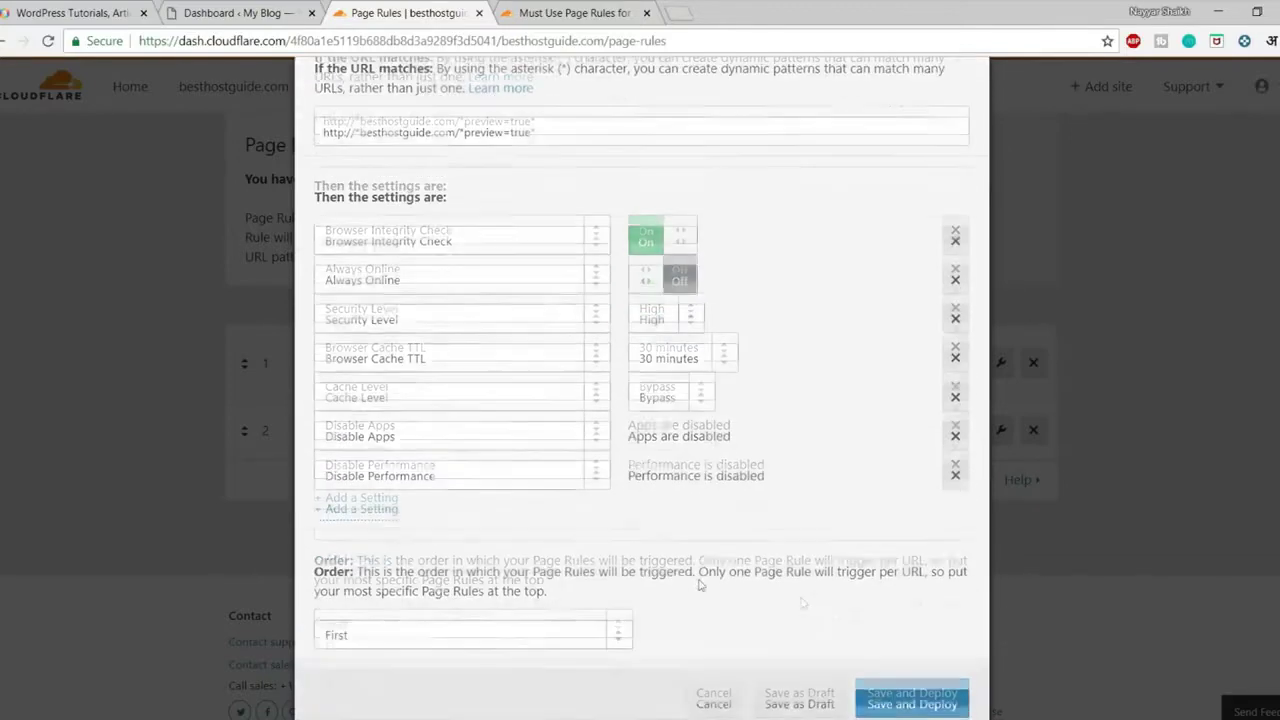
# Save and deploy the preview=true page rule, then return to the top of Page Rules
pyautogui.click(938, 700)
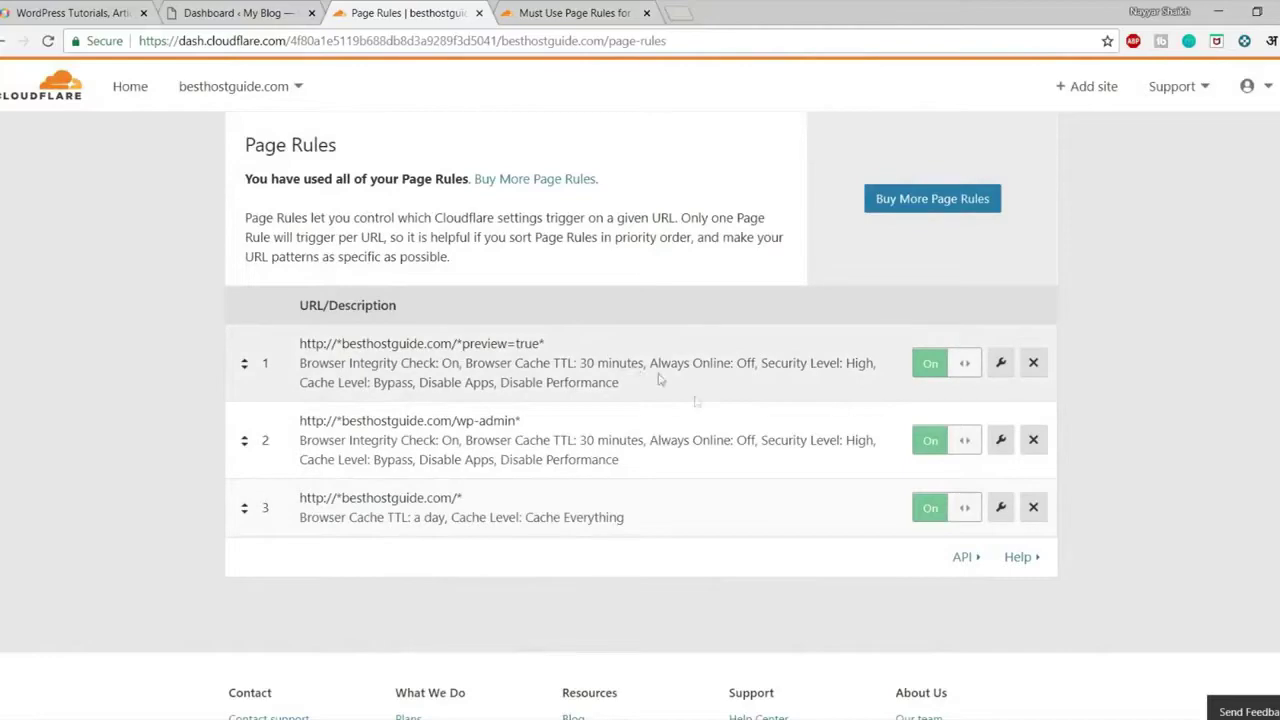
pyautogui.scroll(4, 656, 390)
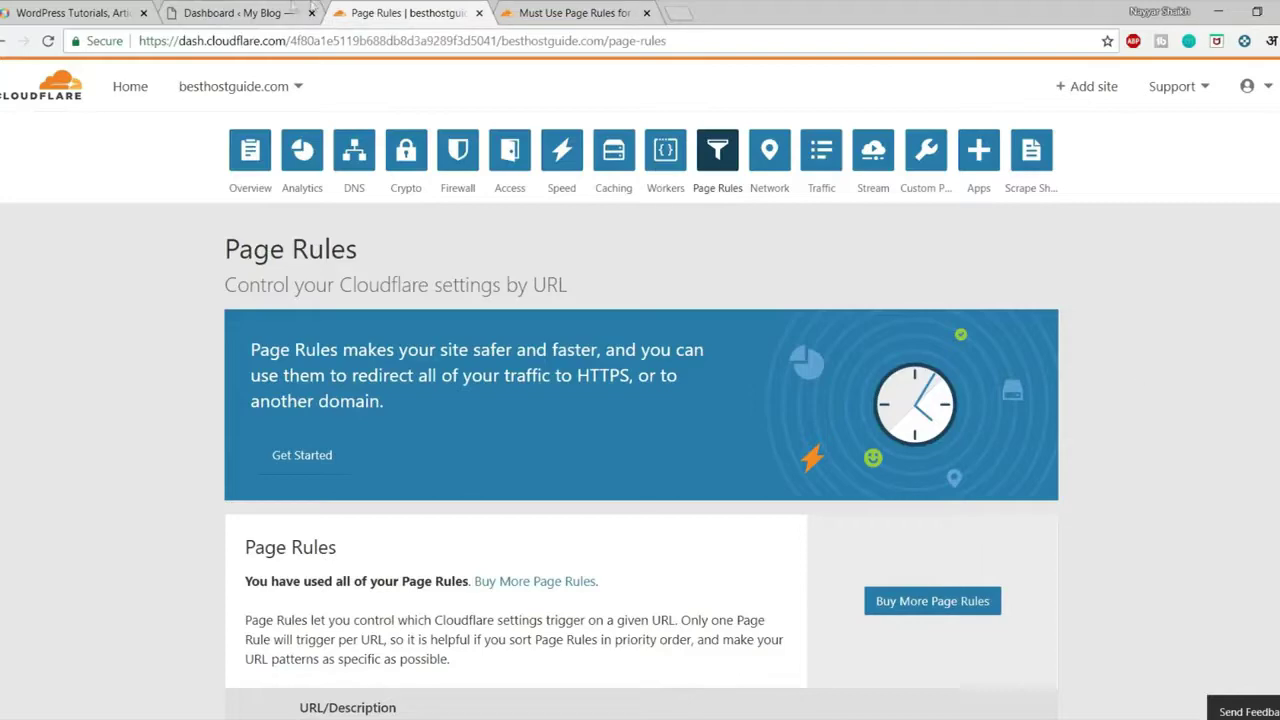
# Reload the WordPress dashboard and go to W3 Total Cache's Extensions page
pyautogui.click(237, 12)
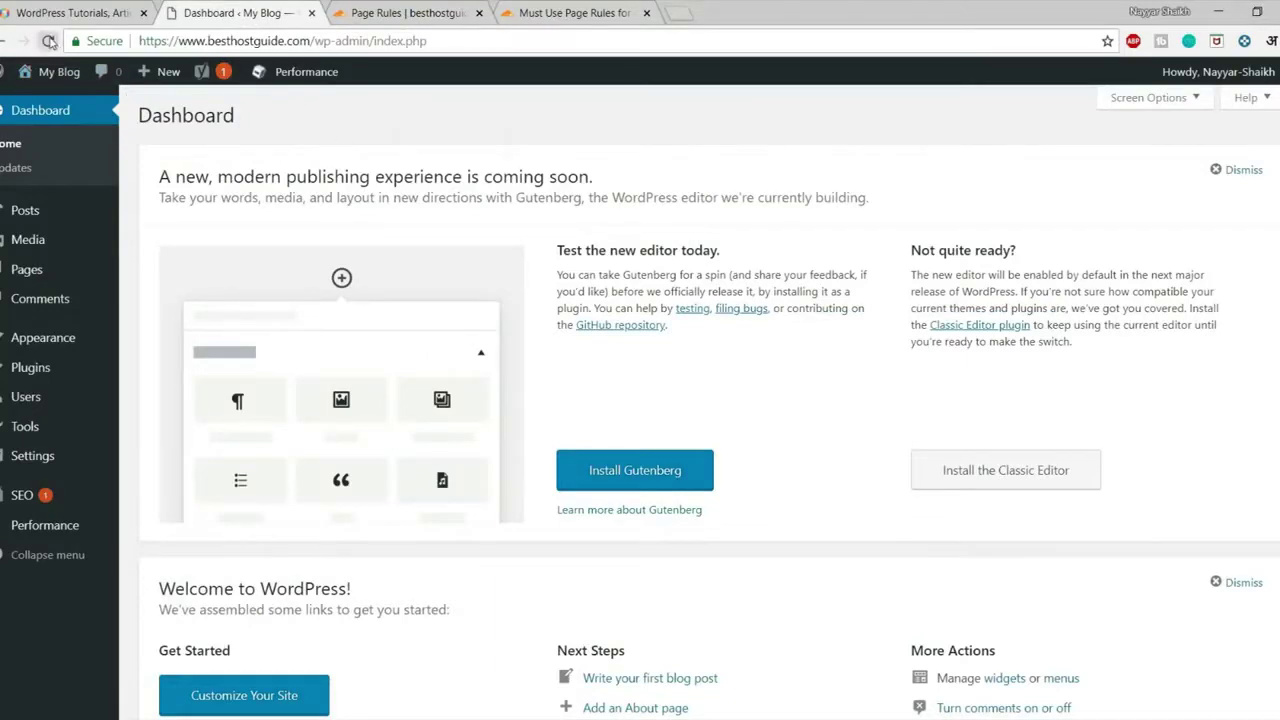
pyautogui.click(48, 41)
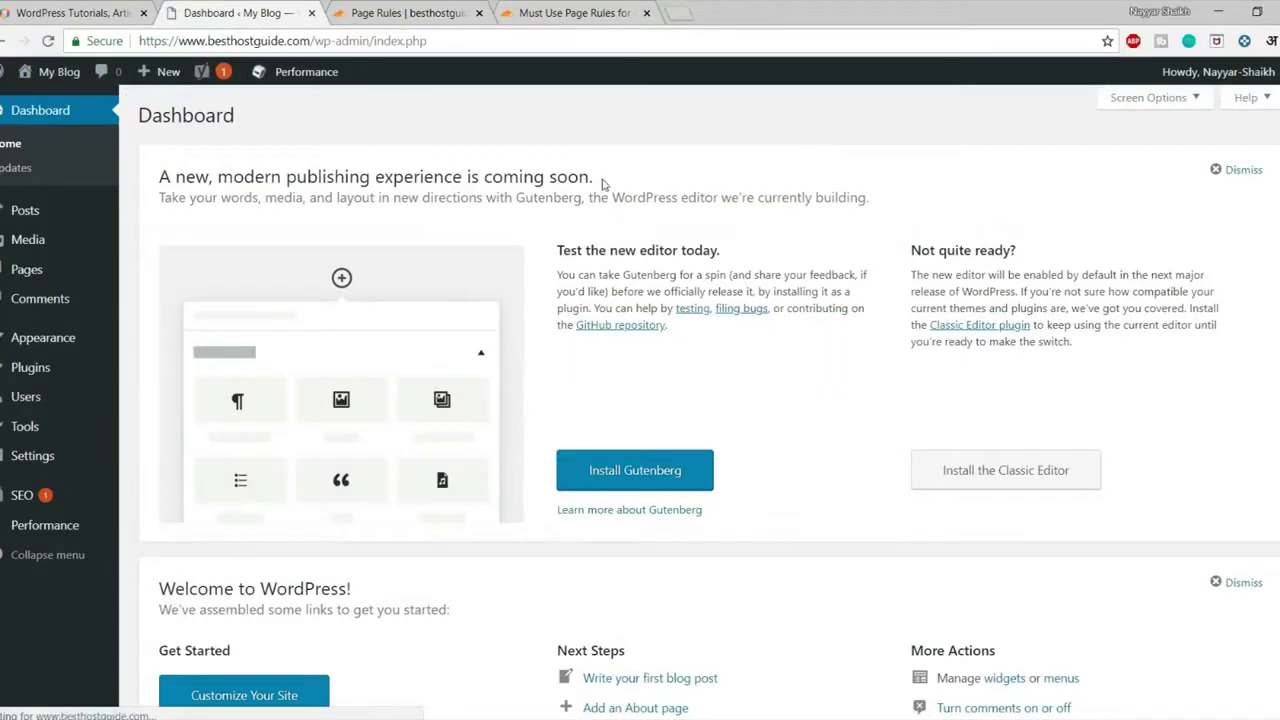
pyautogui.moveTo(40, 525)
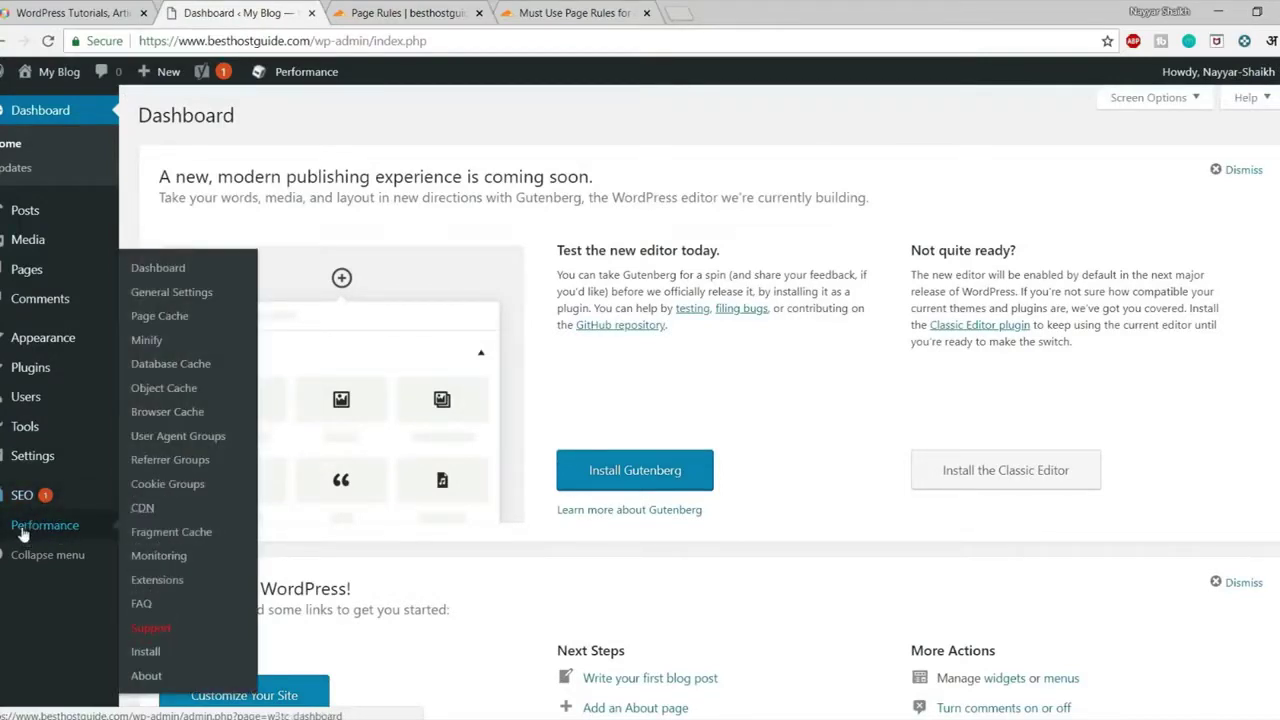
pyautogui.click(178, 586)
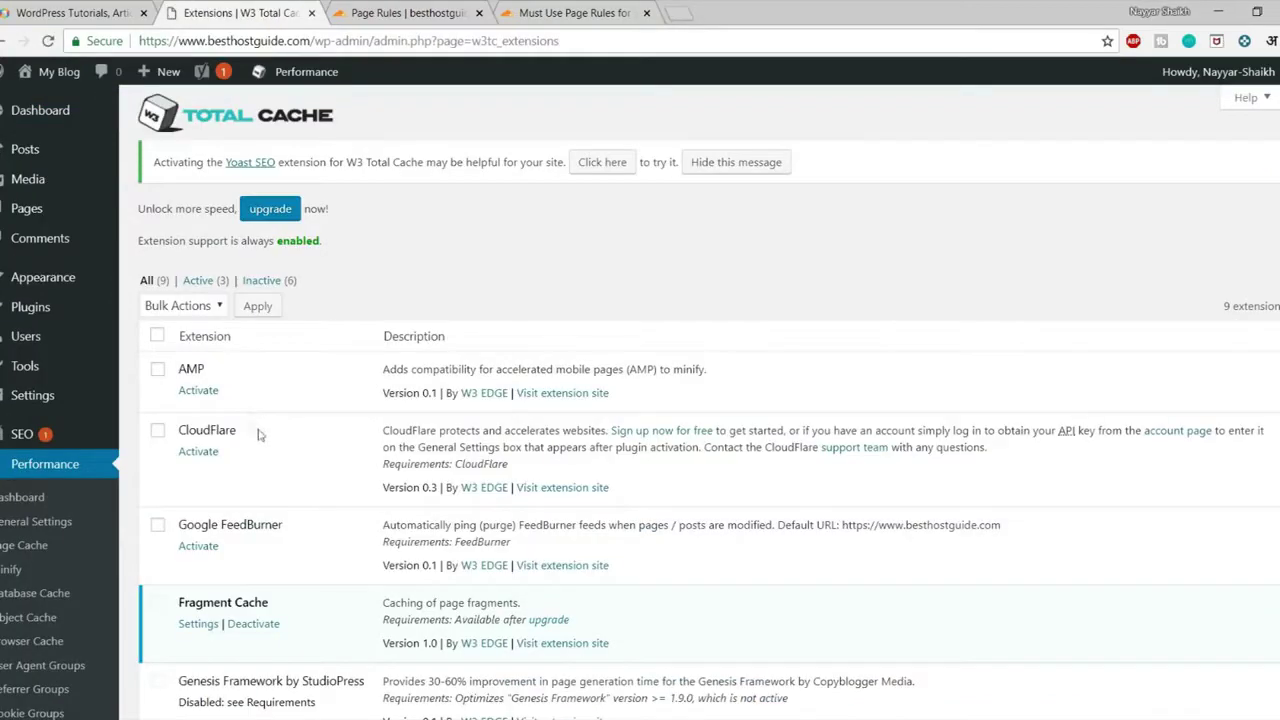
# Activate the CloudFlare extension, open its settings and start Authorize
pyautogui.moveTo(258, 432); pyautogui.dragTo(166, 432)
pyautogui.click(253, 440)
pyautogui.click(199, 451)
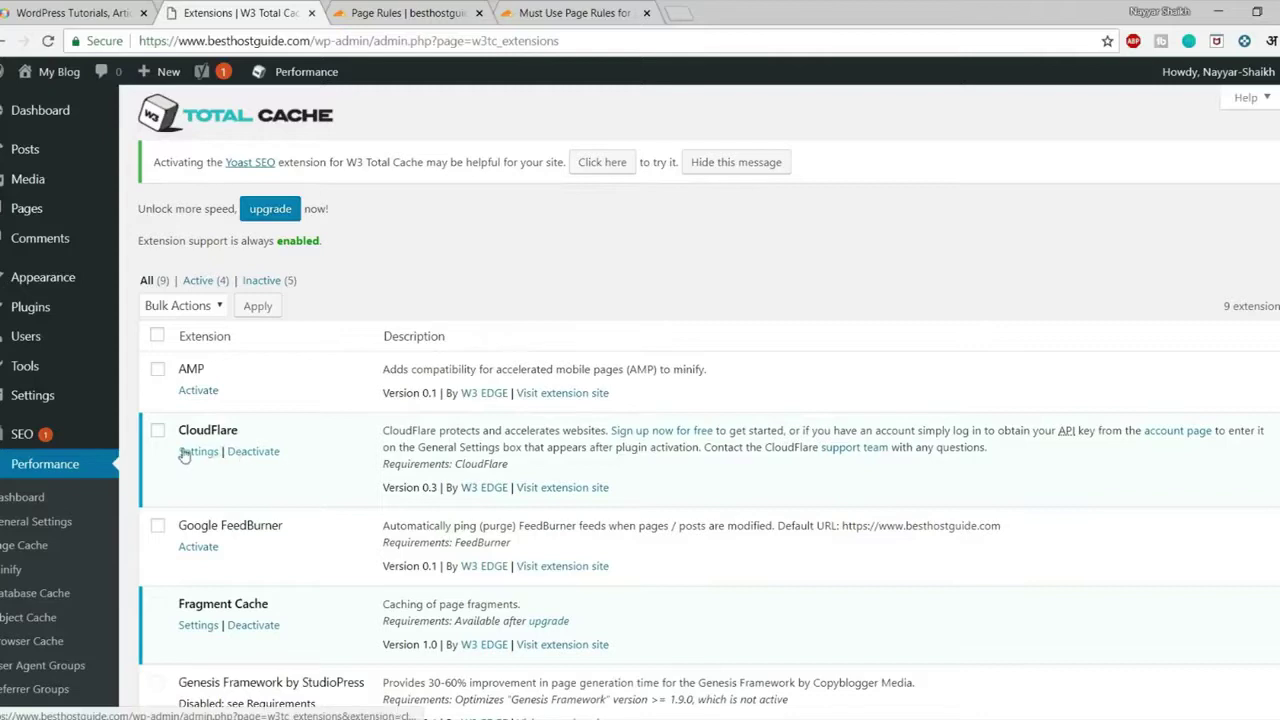
pyautogui.click(199, 452)
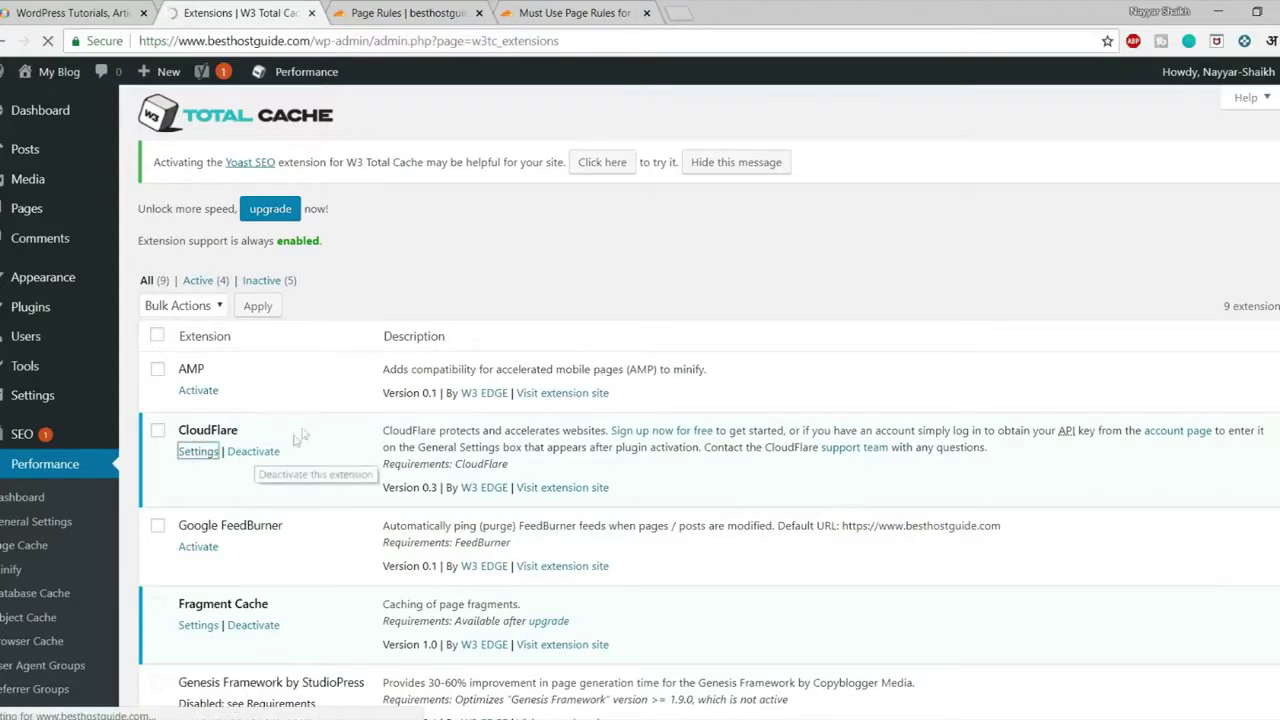
pyautogui.moveTo(148, 408); pyautogui.dragTo(280, 414)
pyautogui.click(302, 414)
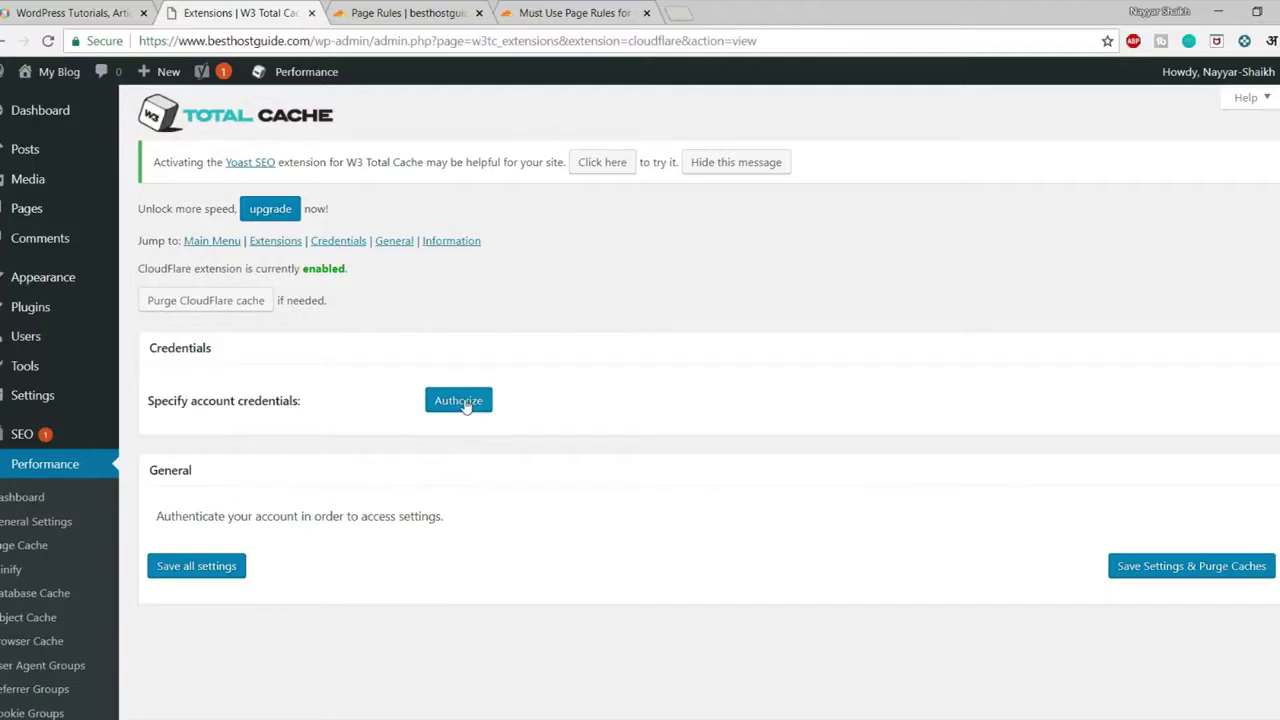
pyautogui.click(460, 402)
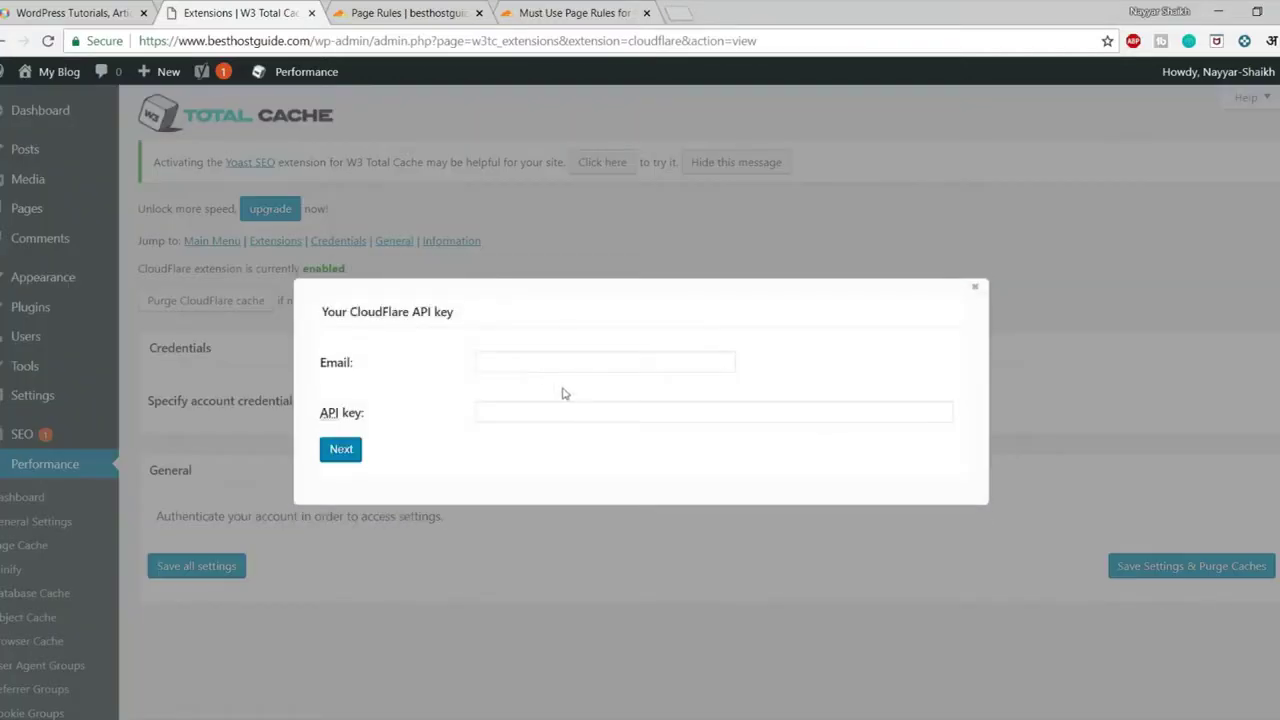
# Enter the Cloudflare account e-mail in the W3 Total Cache form, then return to Cloudflare
pyautogui.click(537, 361)
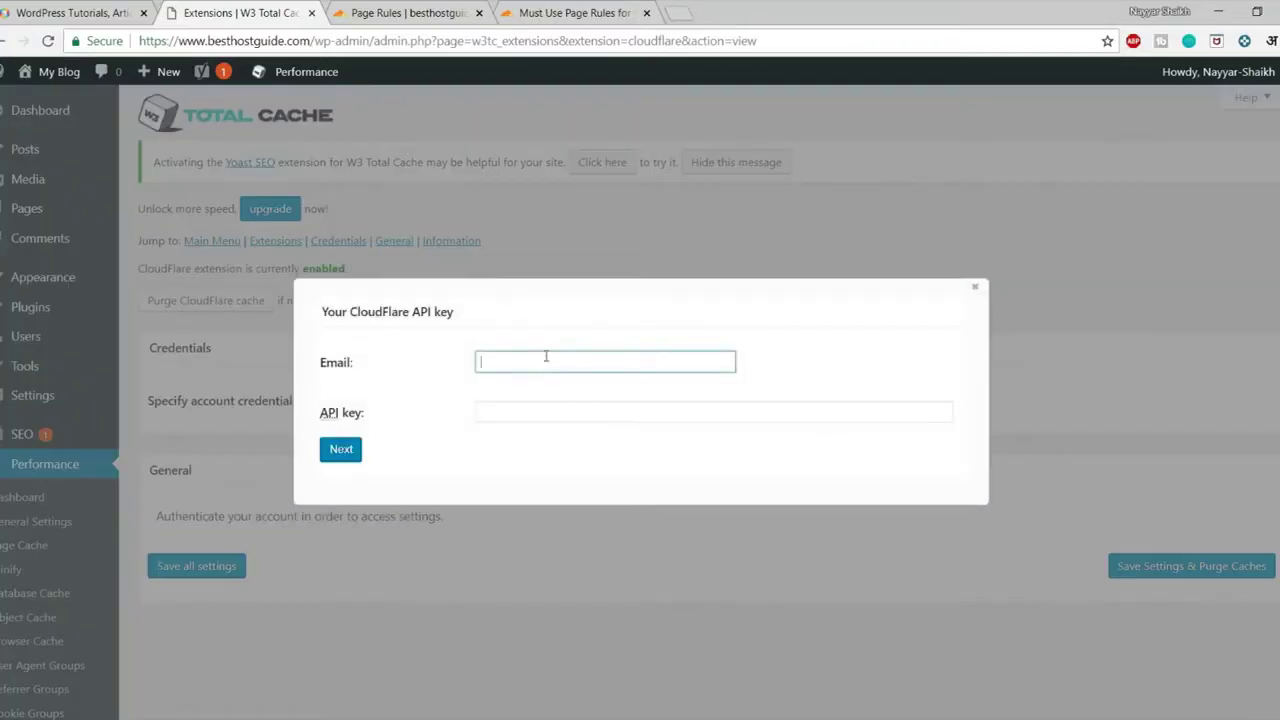
pyautogui.click(539, 406)
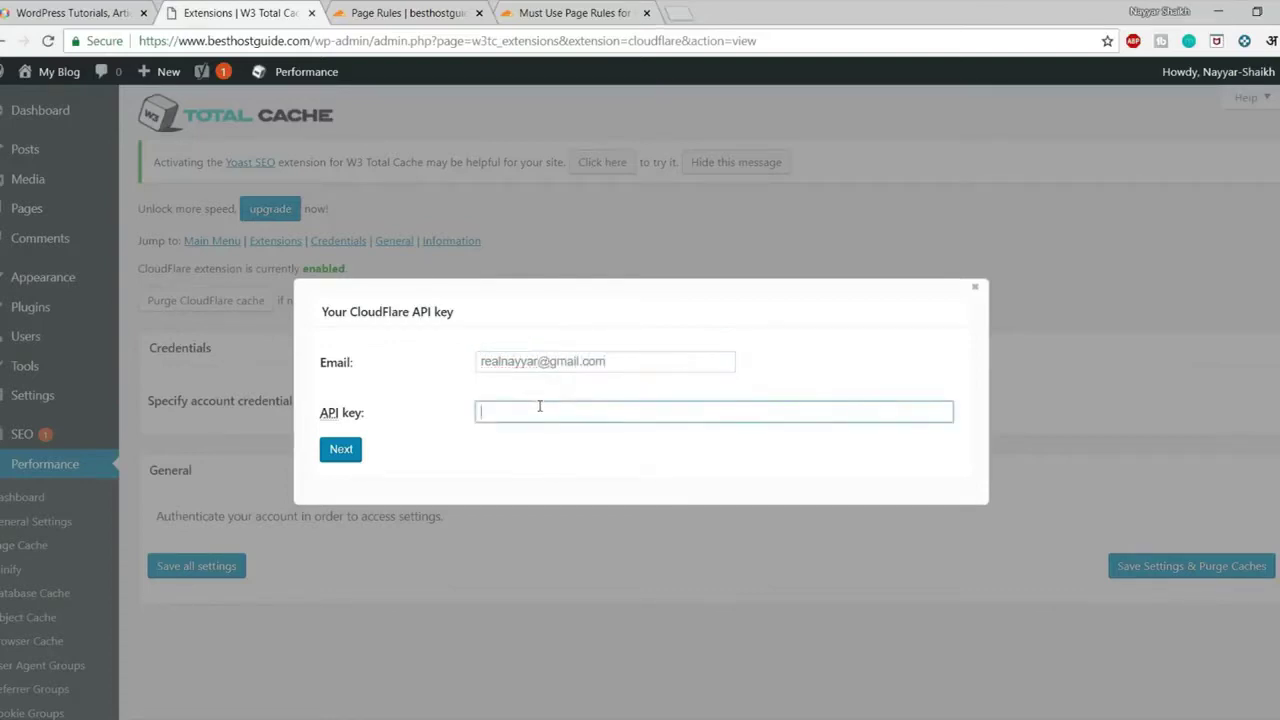
pyautogui.click(414, 13)
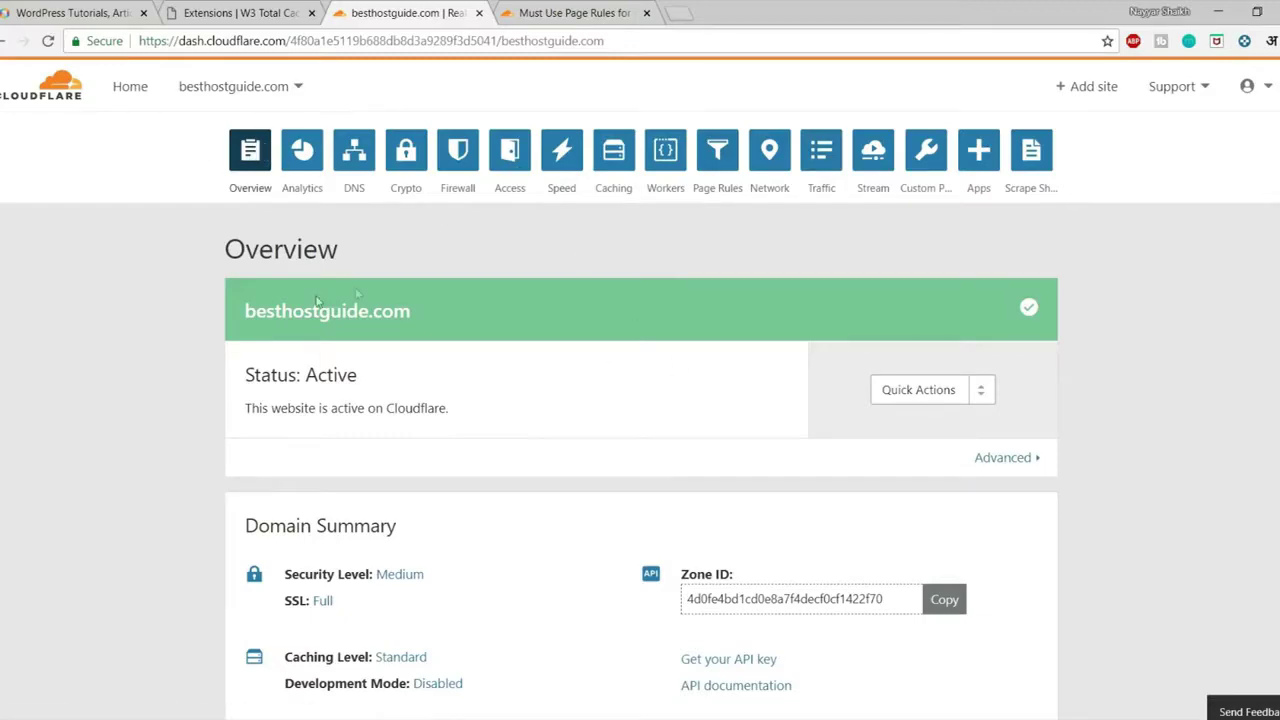
# Reveal the Cloudflare Global API Key after entering the account password and passing reCAPTCHA
pyautogui.scroll(-5, 575, 300)
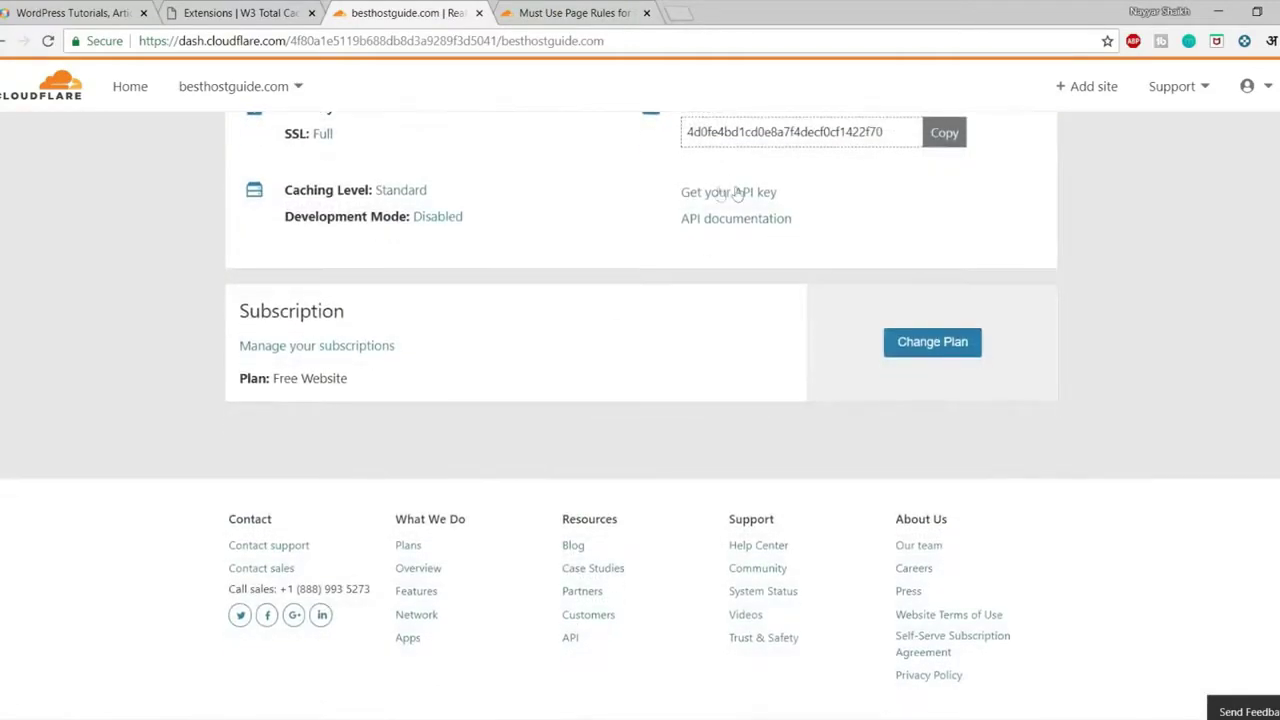
pyautogui.scroll(3, 749, 229)
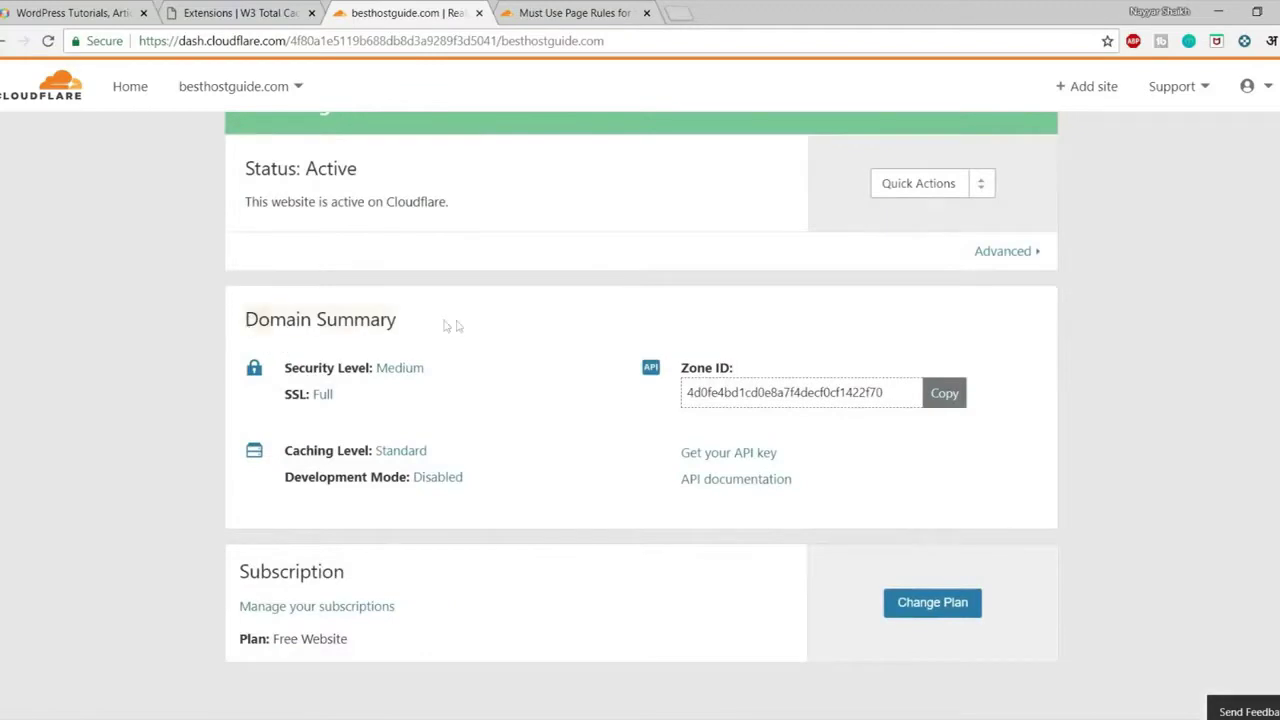
pyautogui.click(750, 460)
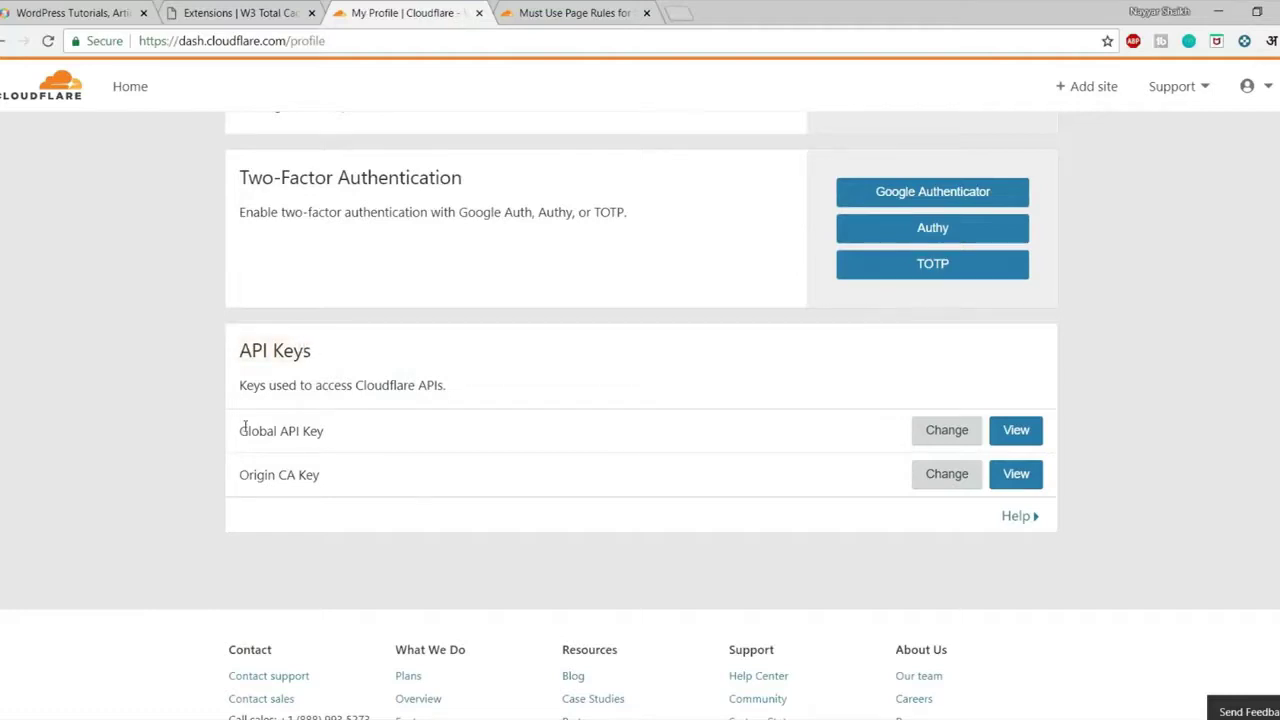
pyautogui.click(1010, 432)
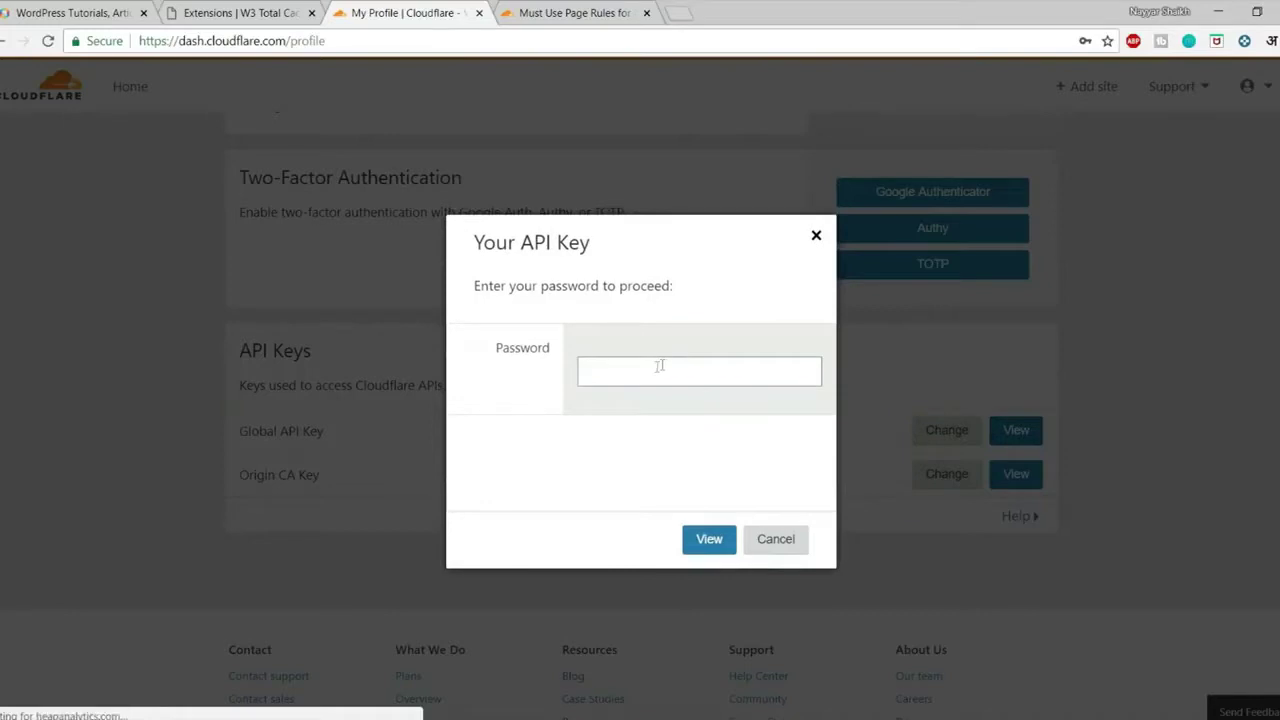
pyautogui.click(574, 464)
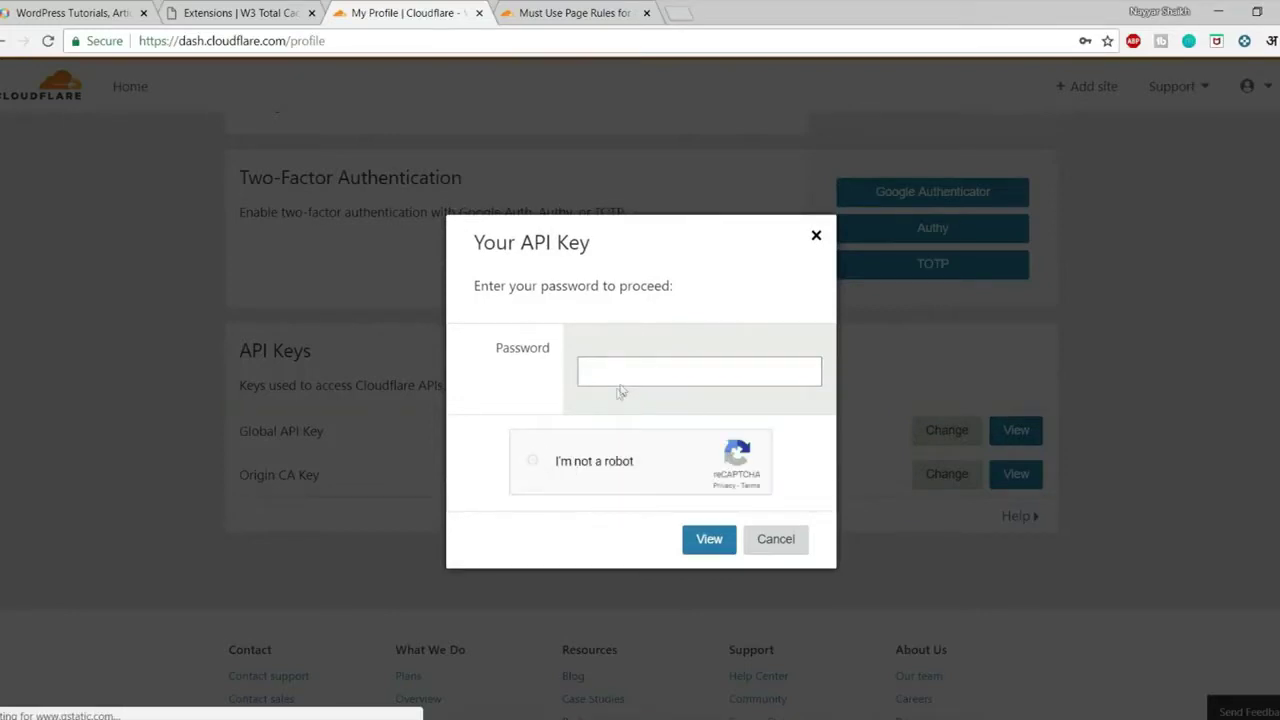
pyautogui.click(629, 370)
pyautogui.click(636, 418)
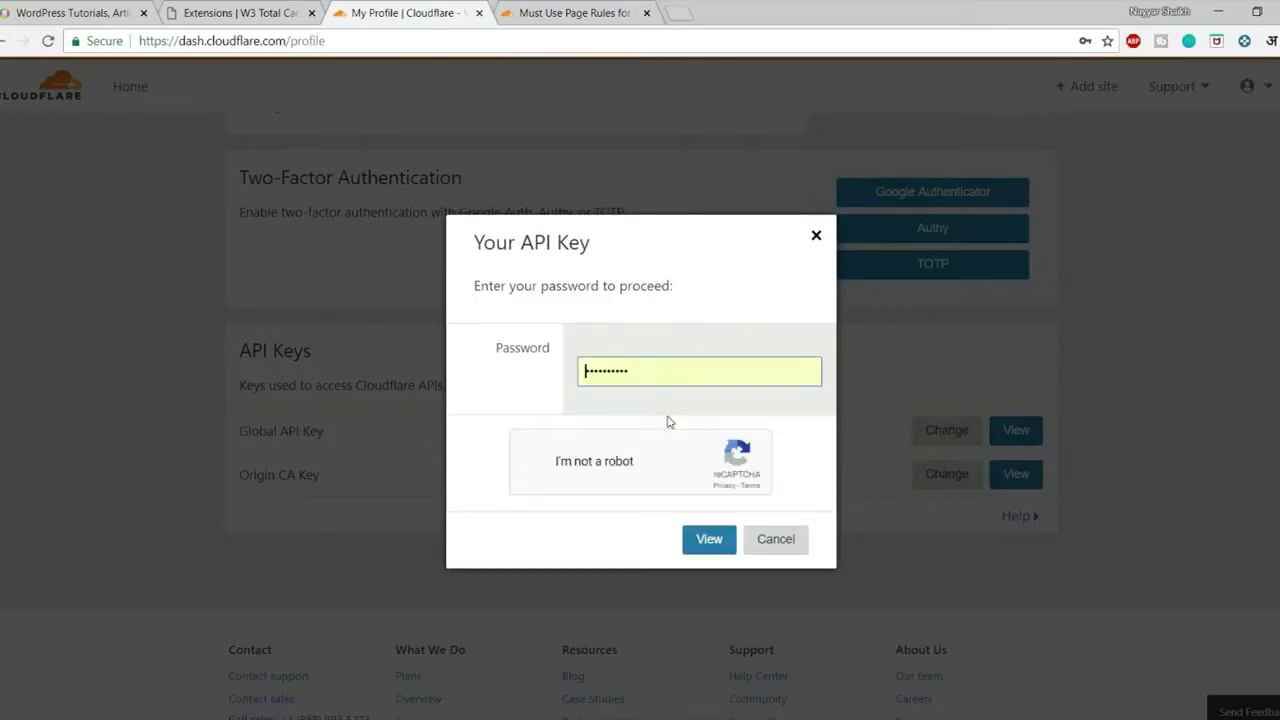
pyautogui.click(605, 378)
pyautogui.click(614, 418)
pyautogui.click(697, 539)
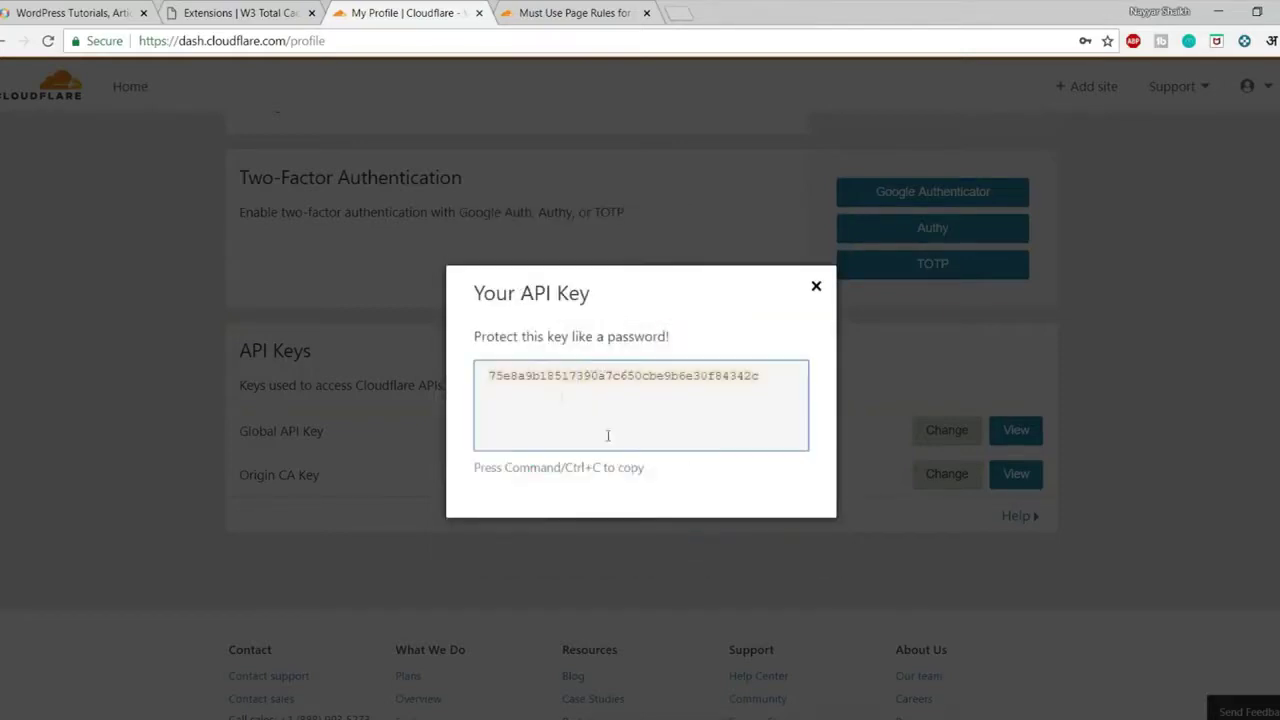
# Copy the Global API Key into W3 Total Cache's API key field
pyautogui.hotkey('ctrl', 'c')
pyautogui.click(250, 13)
pyautogui.click(542, 427)
pyautogui.hotkey('ctrl', 'v')
# Submit the Cloudflare credentials, select the besthostguide.com zone and confirm it
pyautogui.click(352, 454)
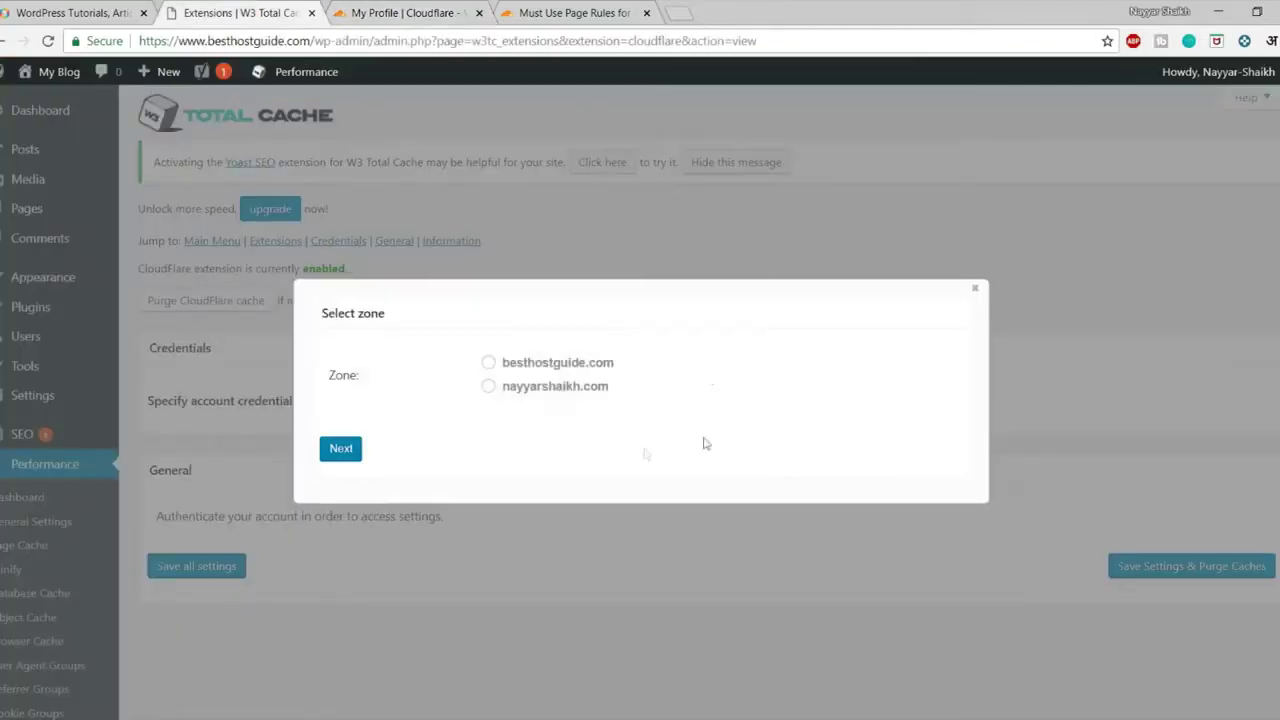
pyautogui.click(537, 364)
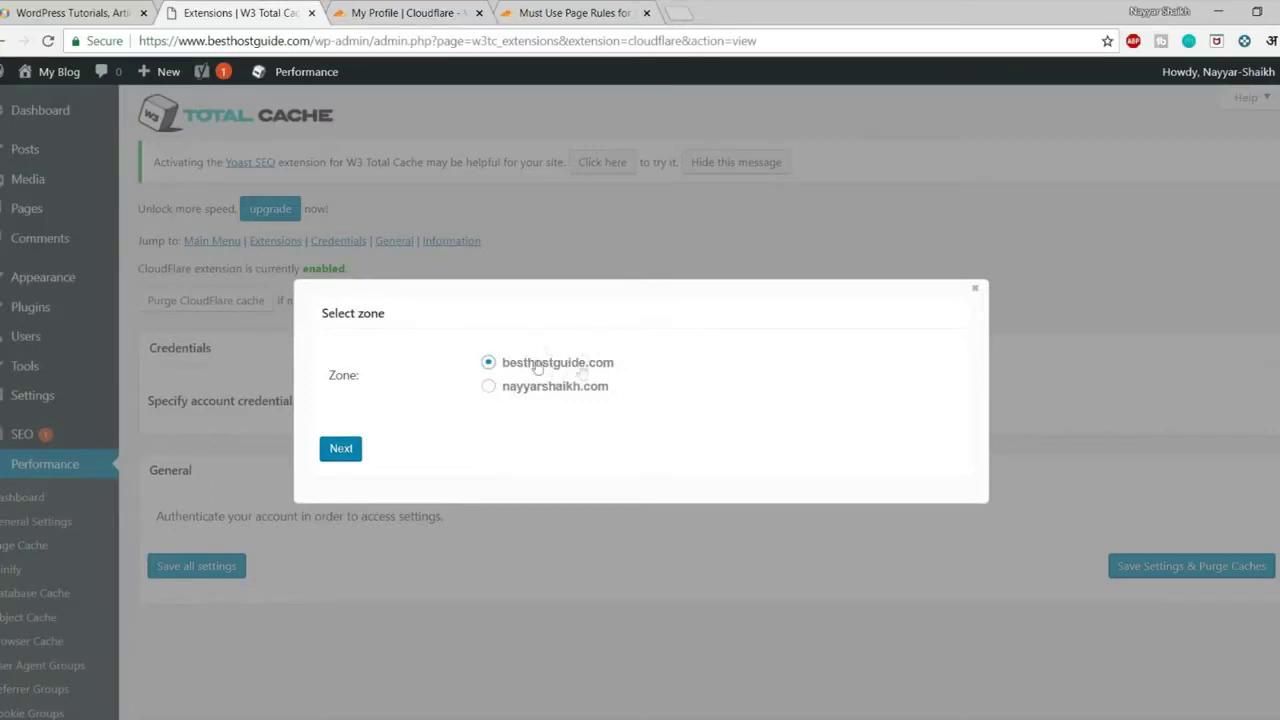
pyautogui.click(340, 447)
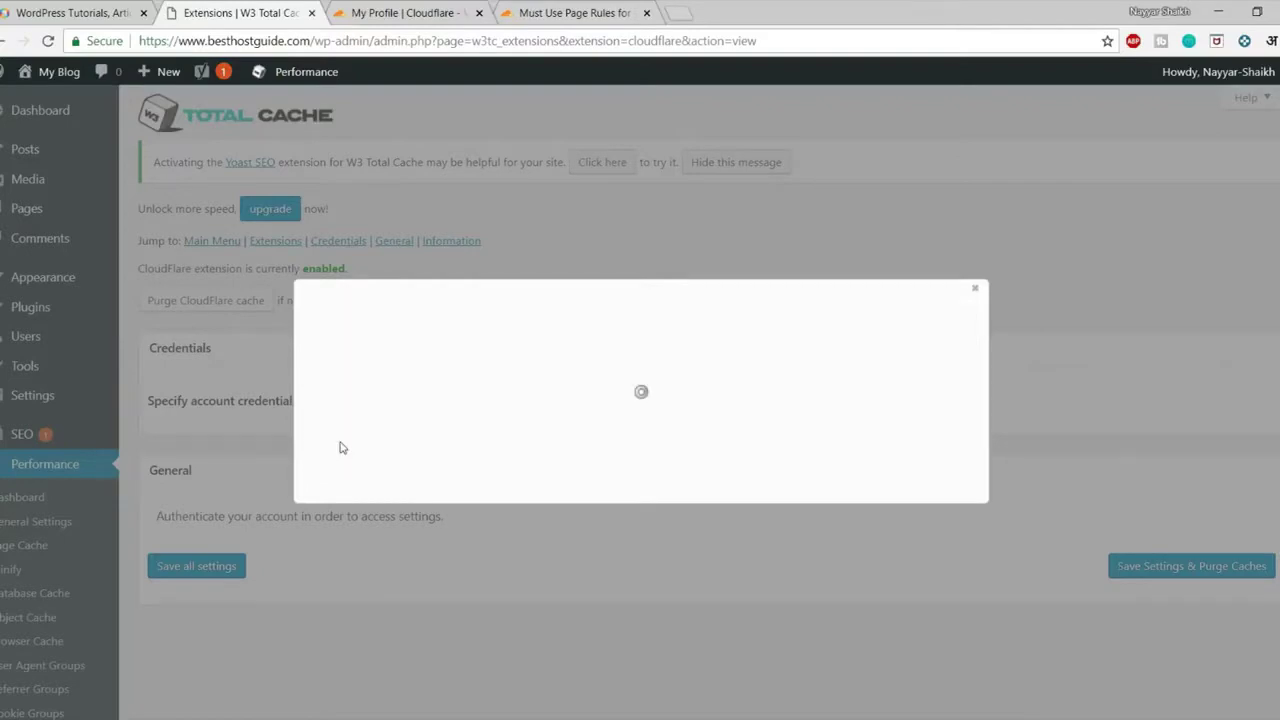
# Scroll through the besthostguide.com CloudFlare caching, protection and SSL settings, then go to General Settings
pyautogui.scroll(-4, 751, 526)
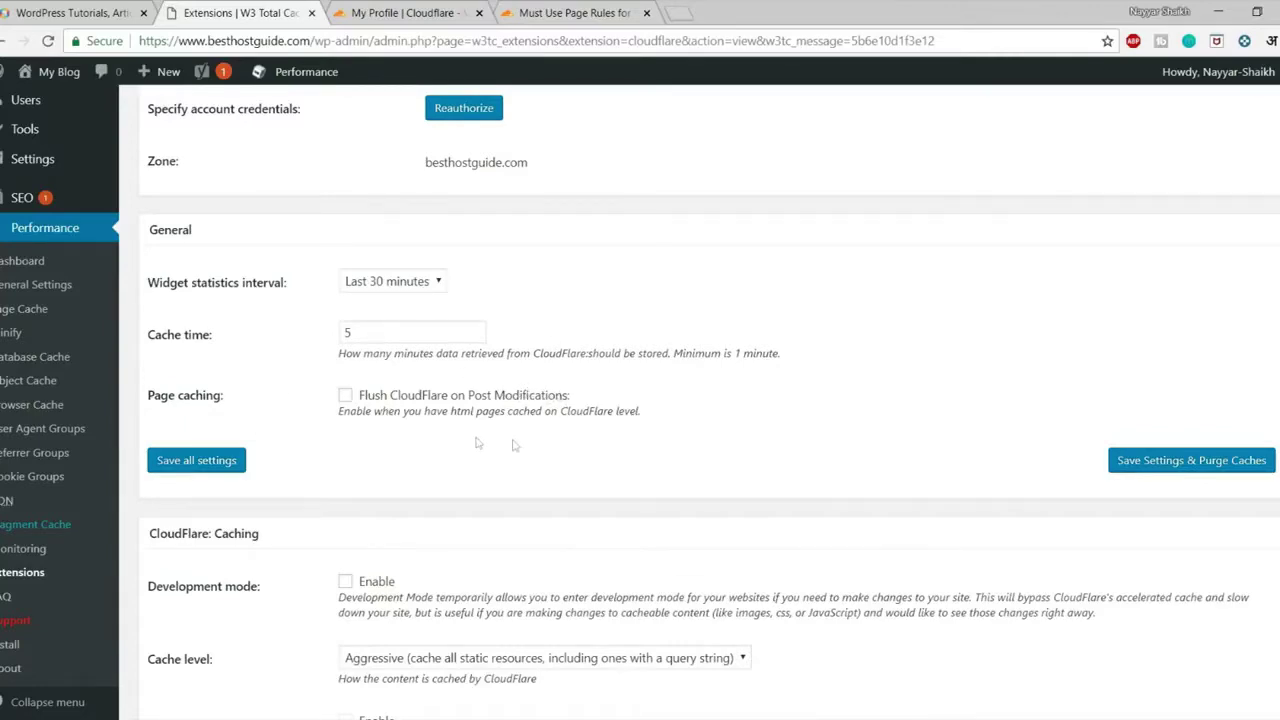
pyautogui.scroll(-3, 633, 400)
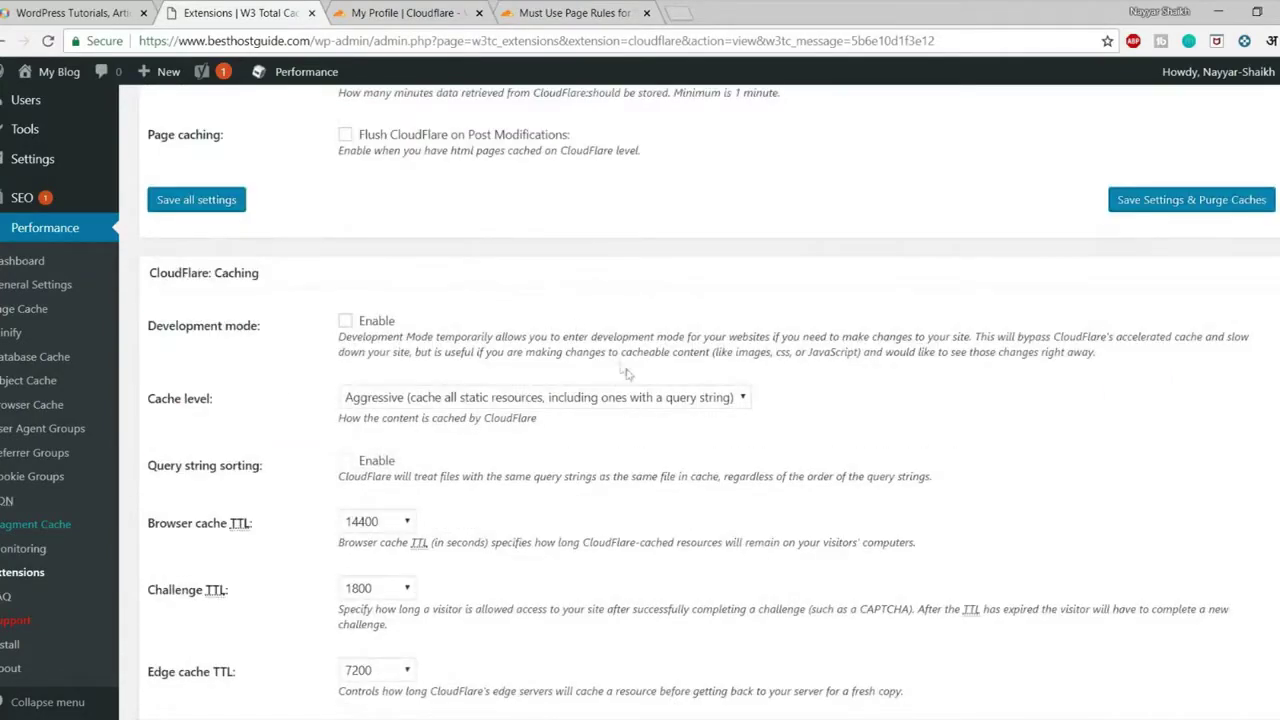
pyautogui.scroll(-9, 633, 382)
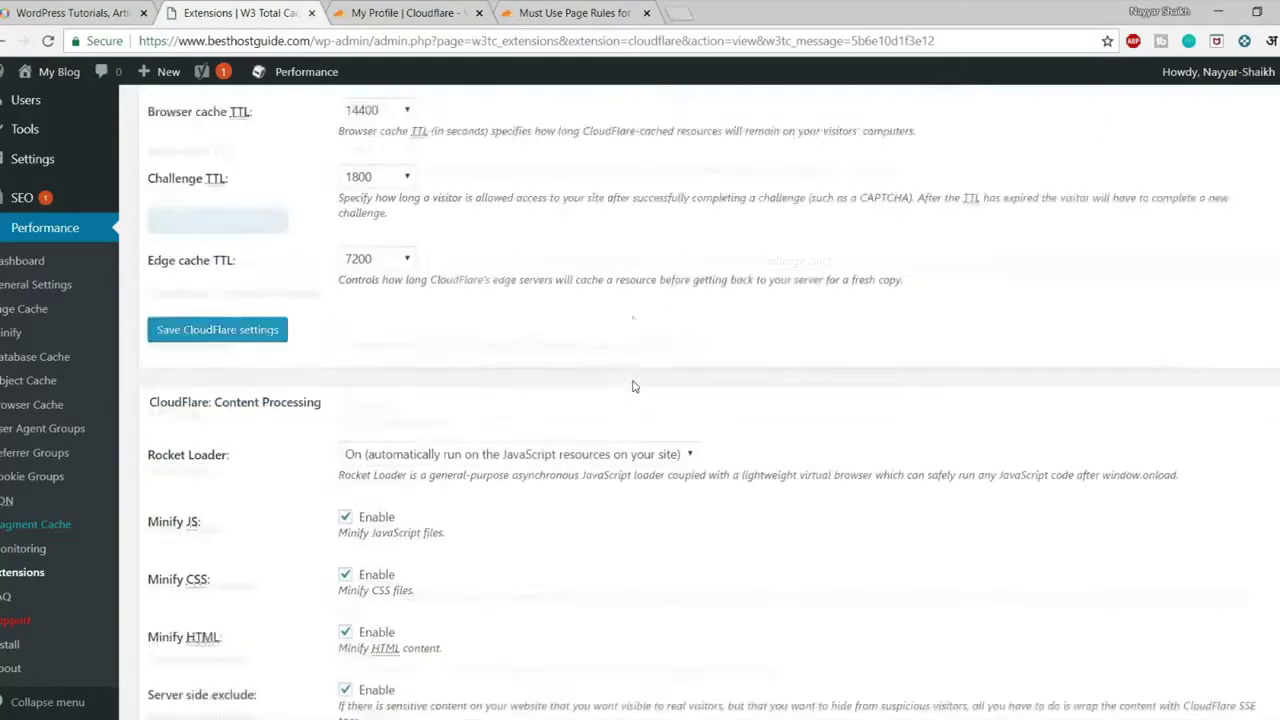
pyautogui.scroll(-15, 633, 386)
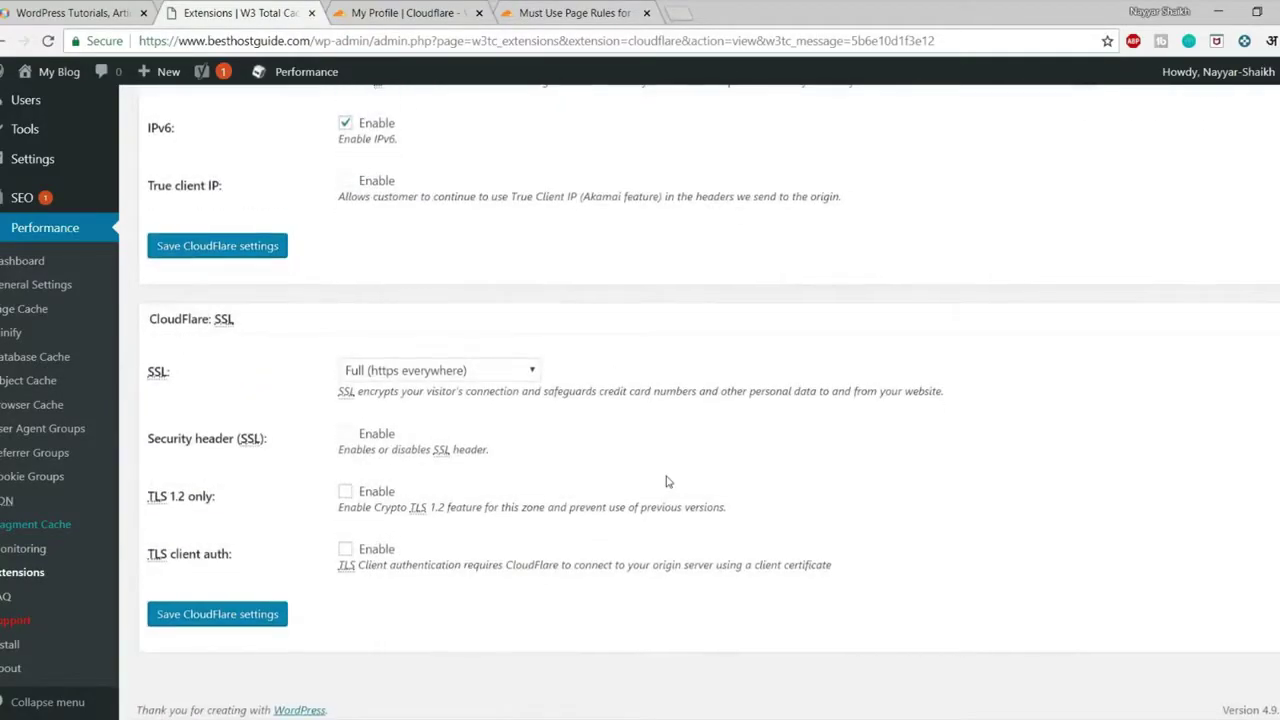
pyautogui.scroll(18, 668, 482)
pyautogui.scroll(10, 670, 481)
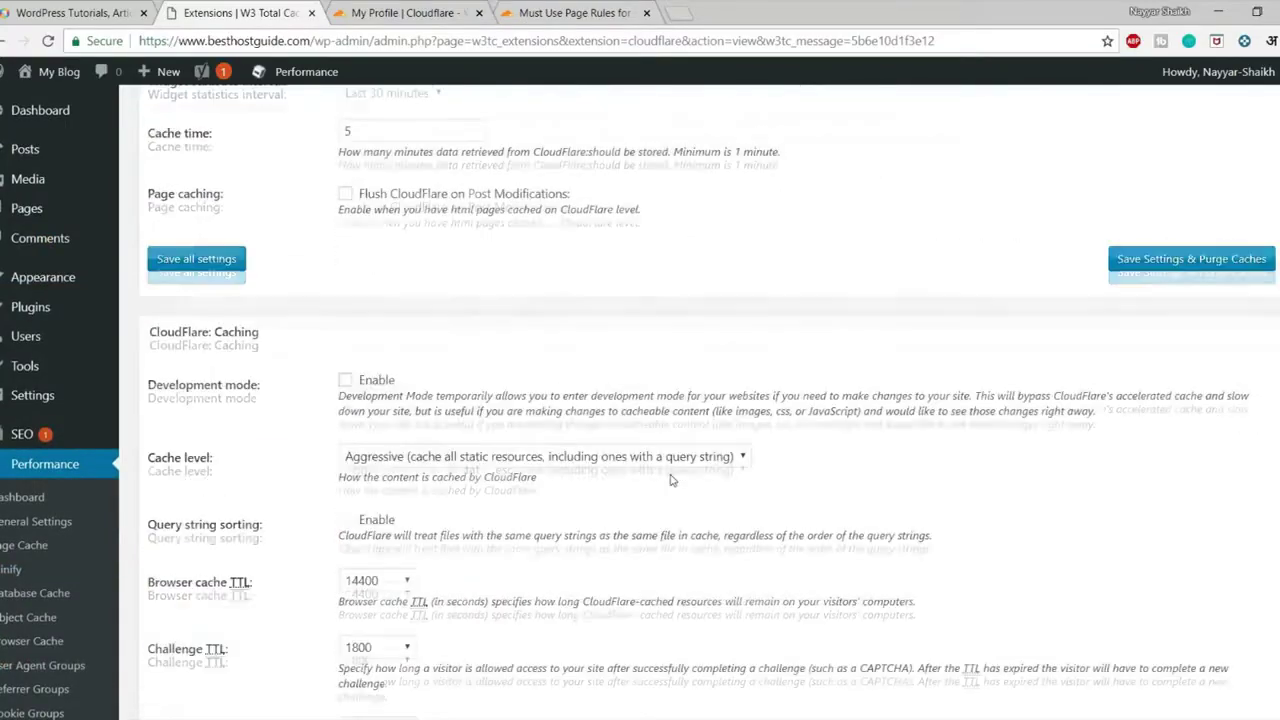
pyautogui.scroll(-1, 640, 481)
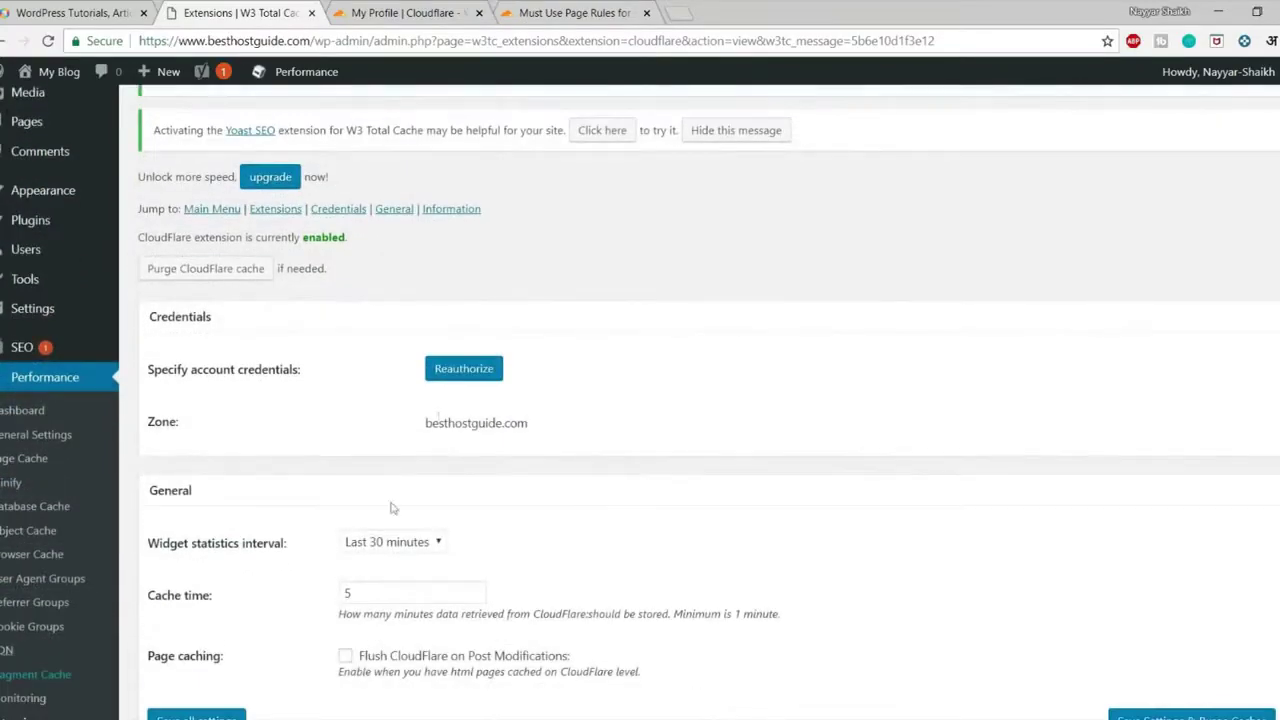
pyautogui.scroll(-2, 615, 413)
pyautogui.click(42, 288)
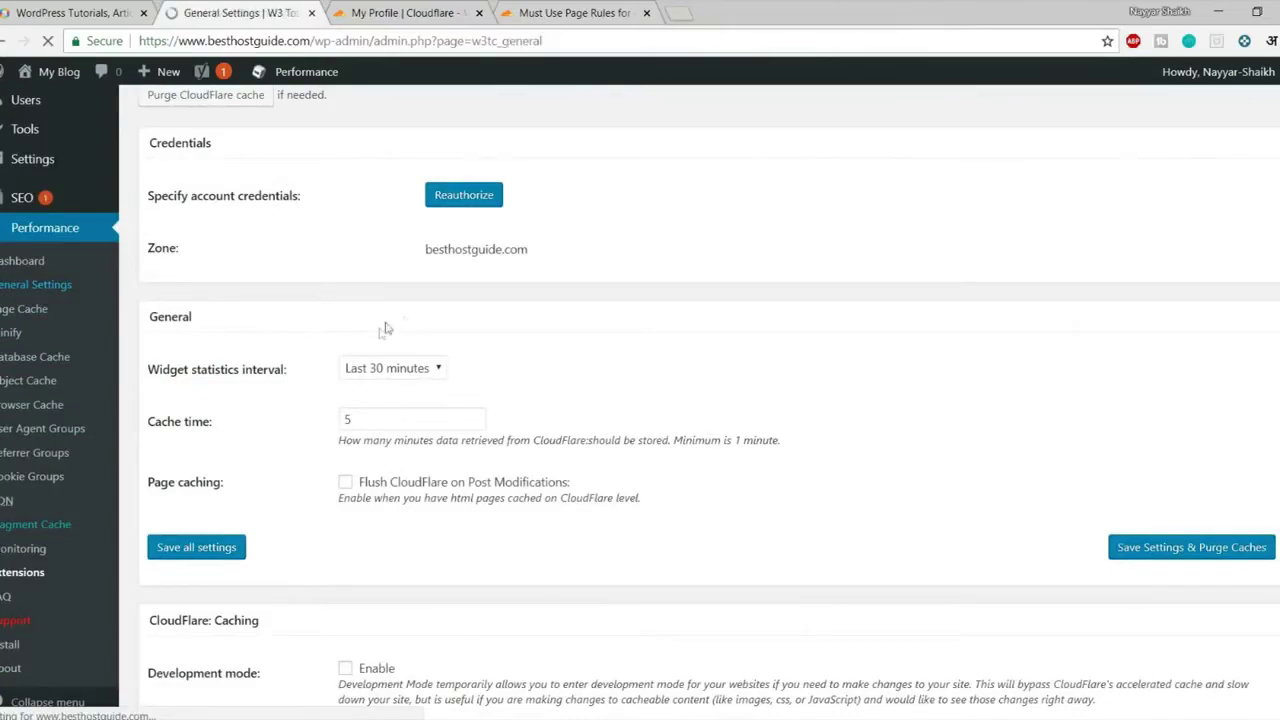
# Enable FSD CDN in W3 Total Cache General Settings and save with caches purged
pyautogui.scroll(-4, 478, 444)
pyautogui.scroll(-15, 478, 444)
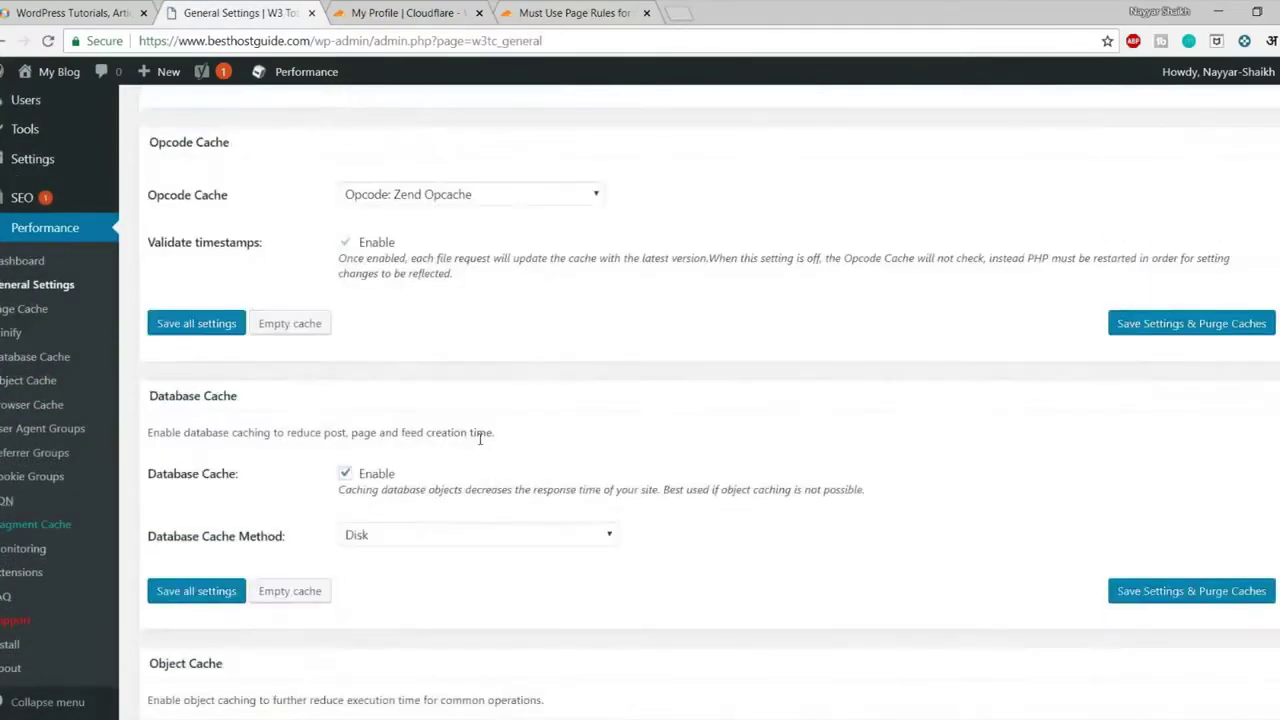
pyautogui.scroll(-5, 480, 440)
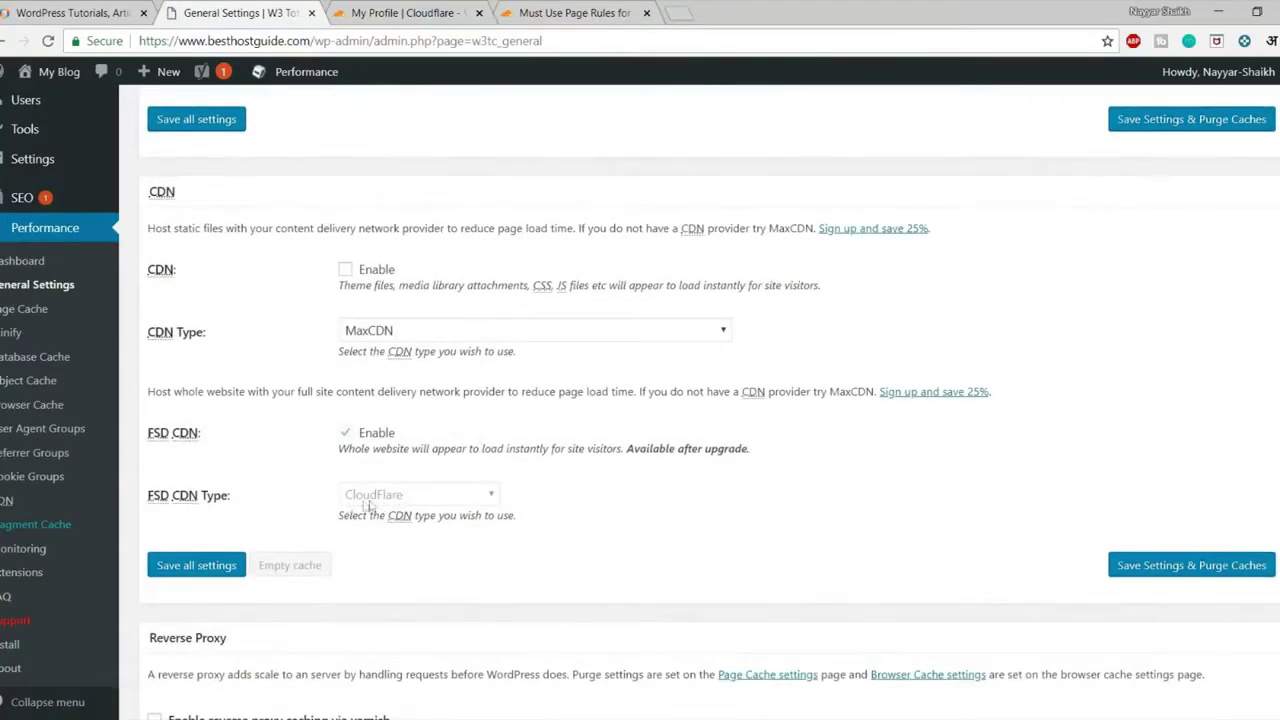
pyautogui.click(344, 434)
pyautogui.click(1165, 576)
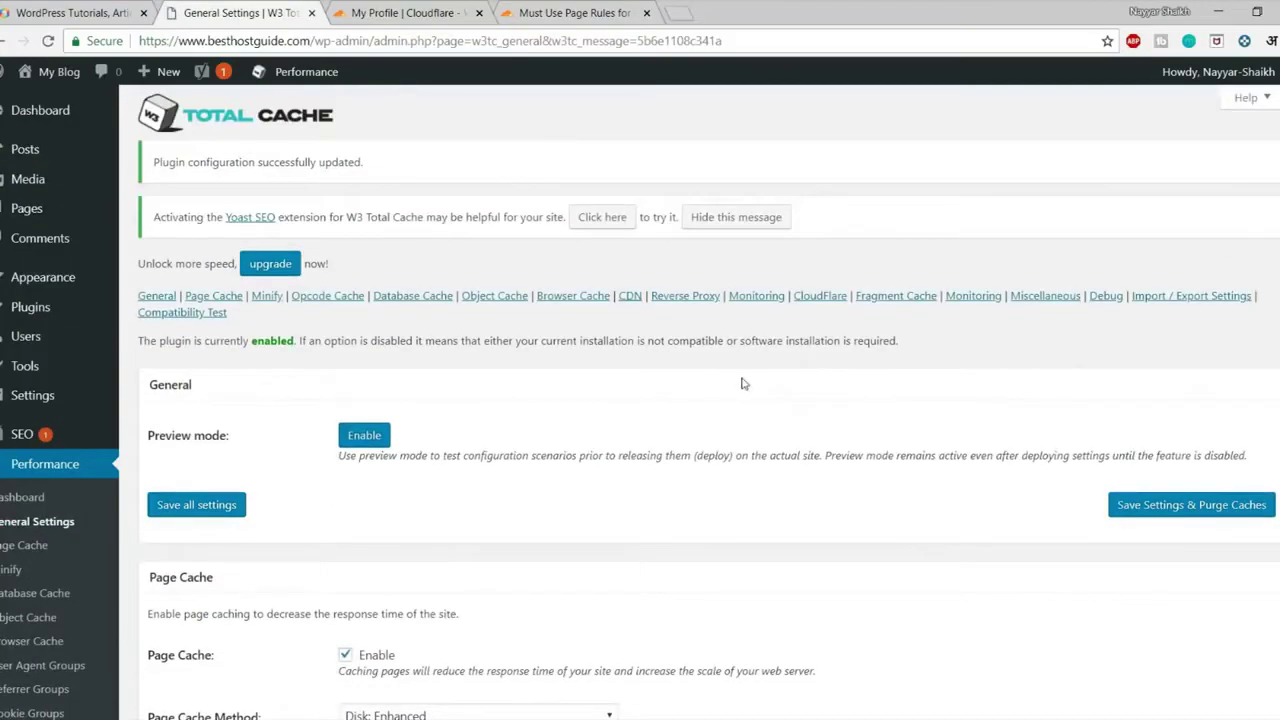
# Load GTmetrix in a new tab and analyze the copied besthostguide.com address
pyautogui.click(680, 12)
pyautogui.write('ge=w3t')
pyautogui.press('Return')
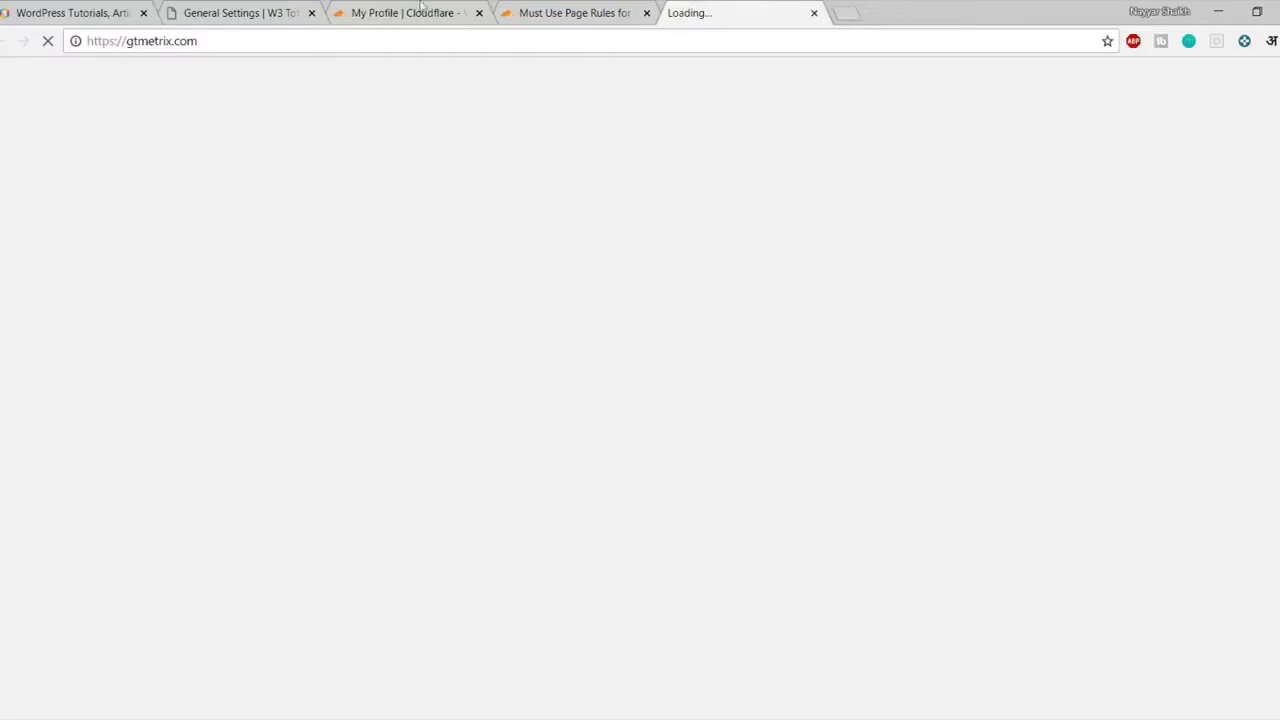
pyautogui.click(240, 8)
pyautogui.moveTo(312, 40); pyautogui.dragTo(130, 48)
pyautogui.hotkey('ctrl', 'c')
pyautogui.click(720, 12)
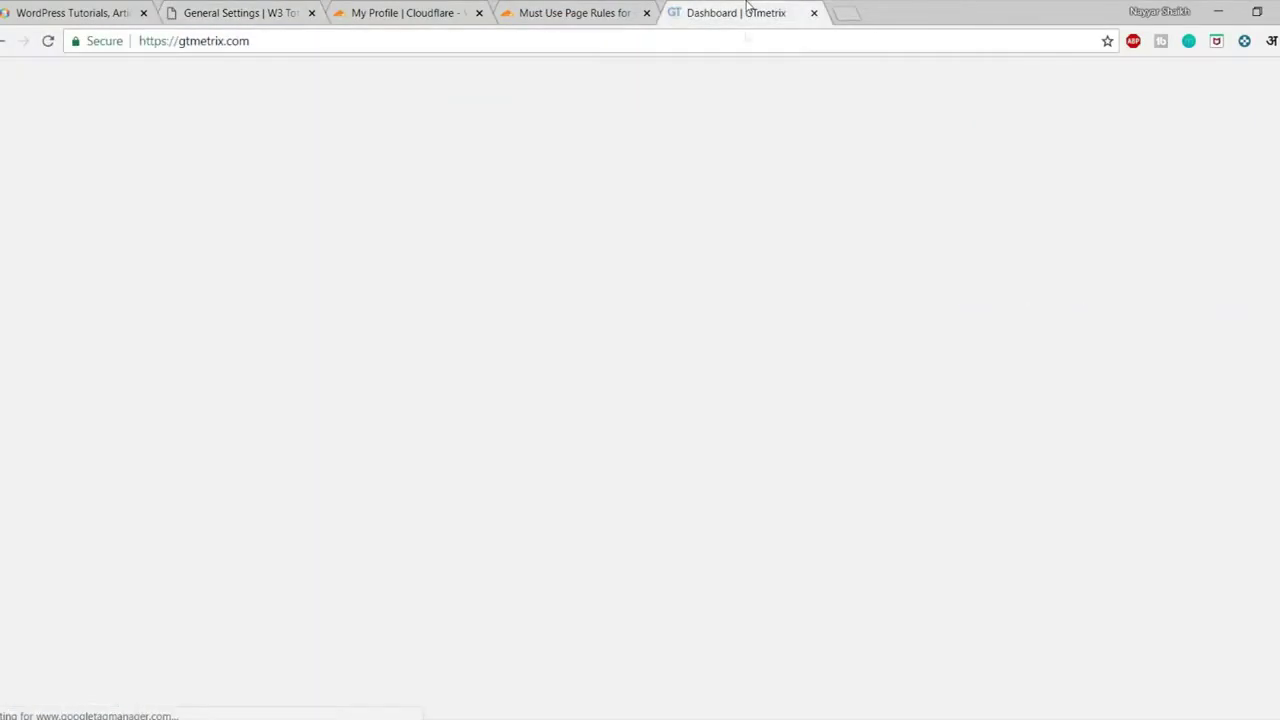
pyautogui.click(577, 451)
pyautogui.hotkey('ctrl', 'v')
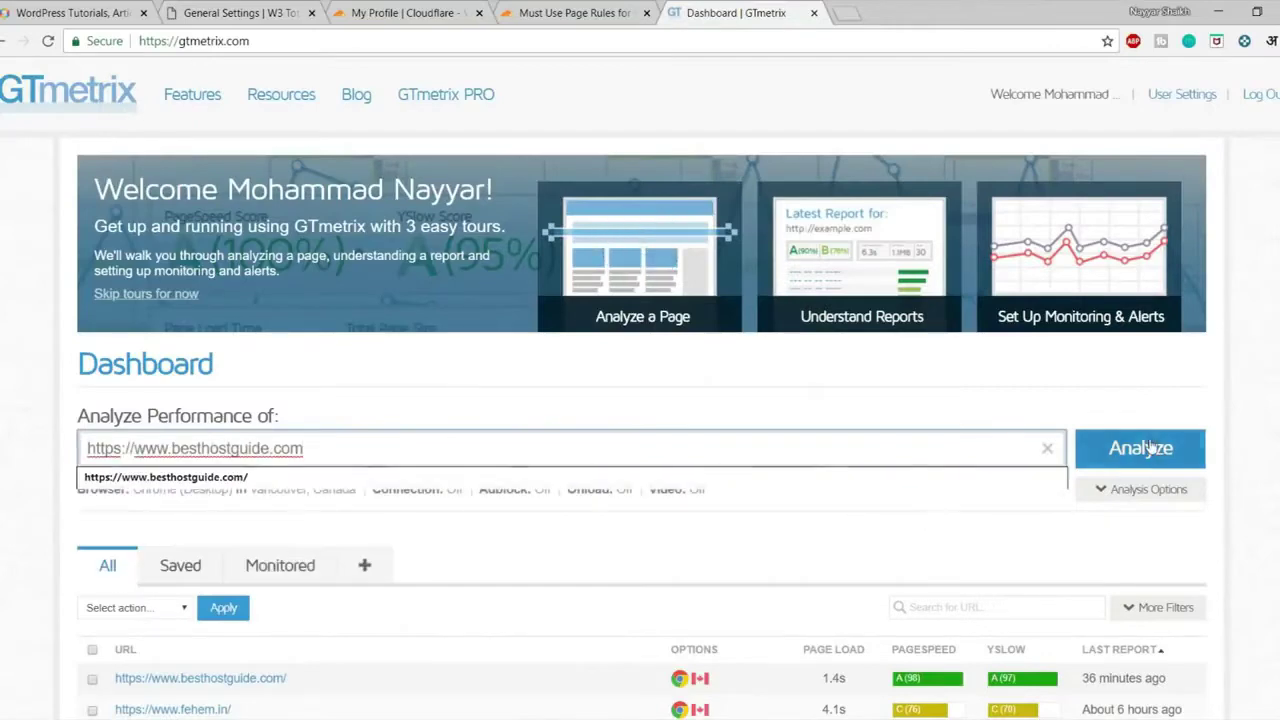
pyautogui.click(1151, 451)
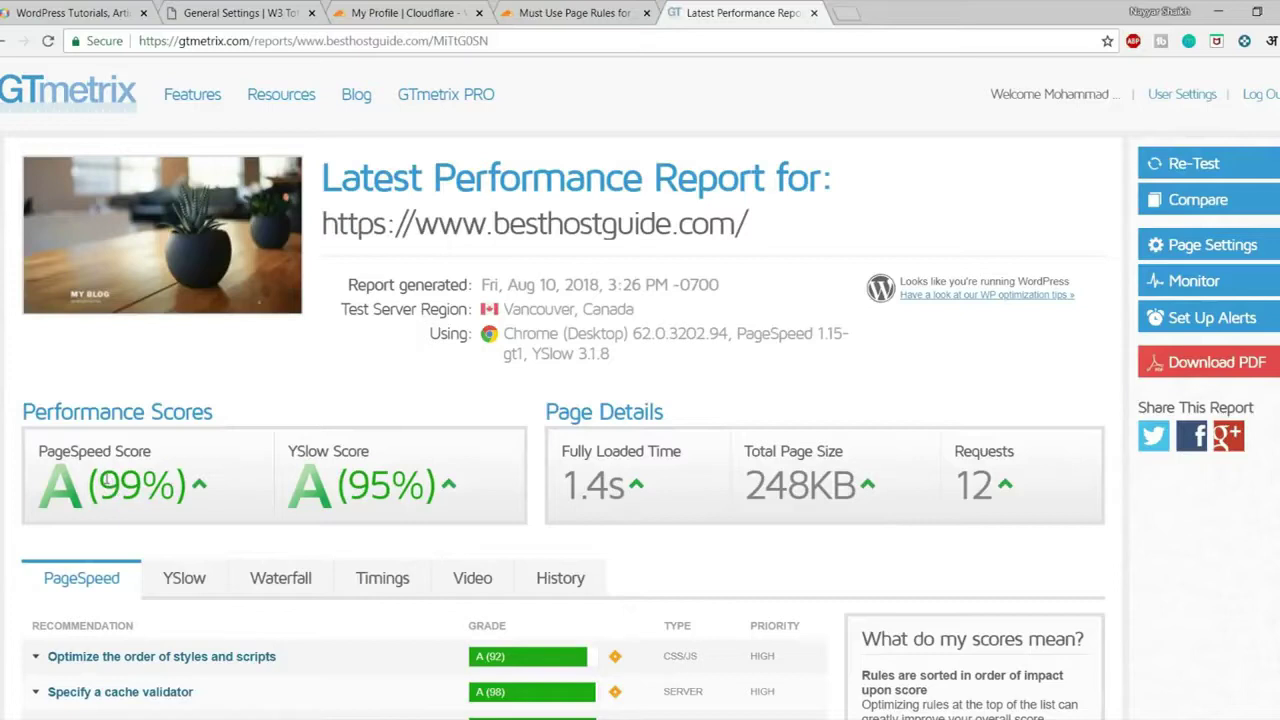
# Review the report's 99% PageSpeed, 95% YSlow and 1.4s fully loaded time
pyautogui.moveTo(106, 482); pyautogui.dragTo(163, 482)
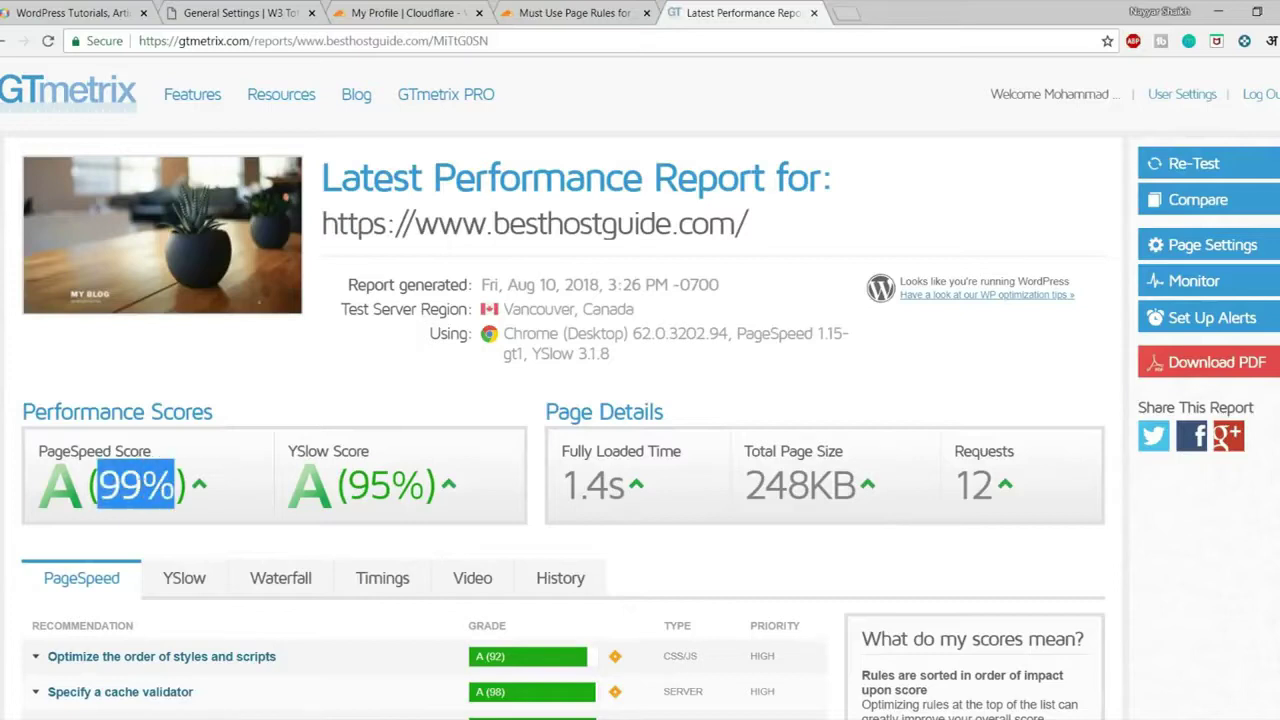
pyautogui.click(357, 490)
pyautogui.moveTo(344, 486); pyautogui.dragTo(424, 486)
pyautogui.click(424, 490)
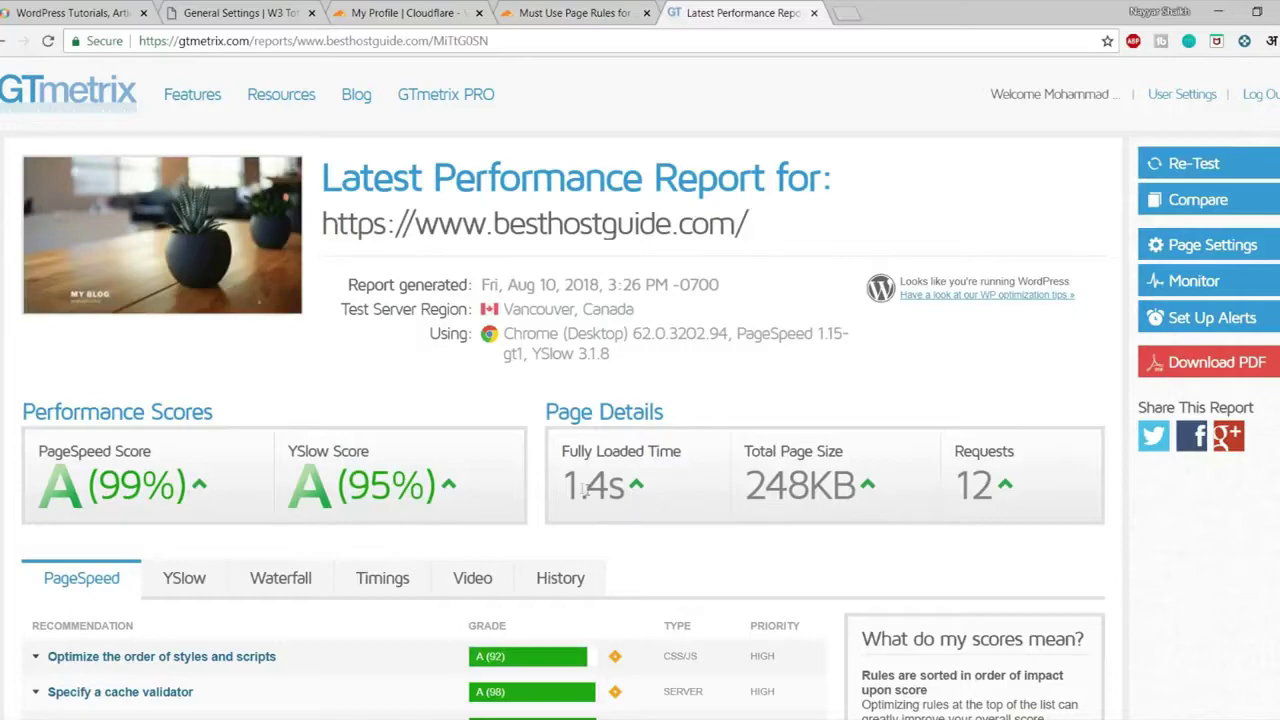
pyautogui.moveTo(575, 485); pyautogui.dragTo(632, 486)
pyautogui.click(632, 488)
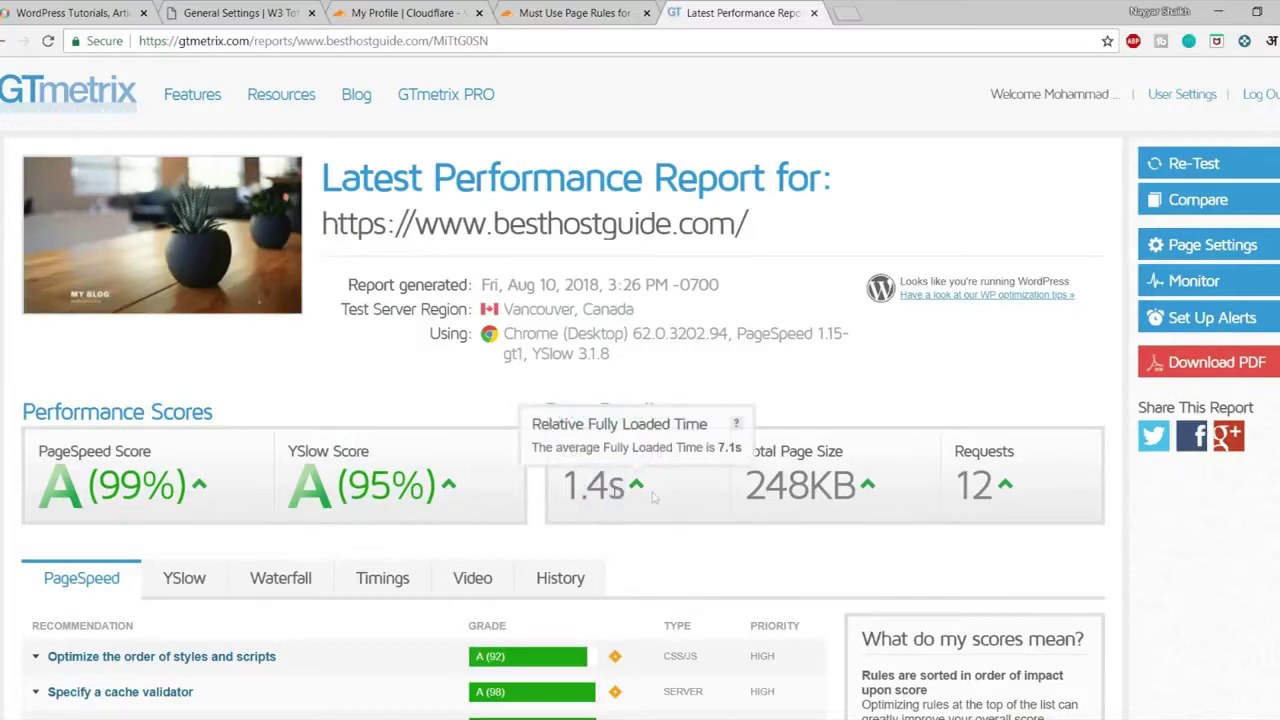
pyautogui.scroll(-3, 1027, 478)
pyautogui.scroll(3, 831, 464)
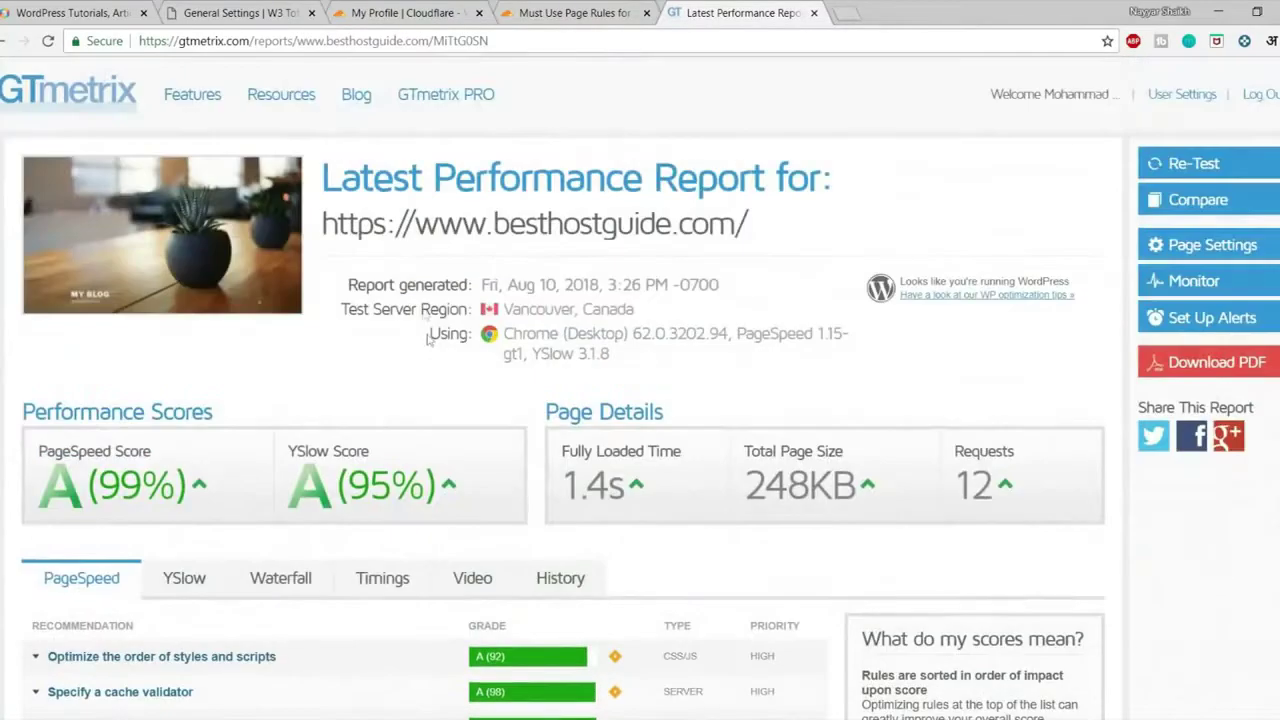
pyautogui.scroll(-3, 295, 356)
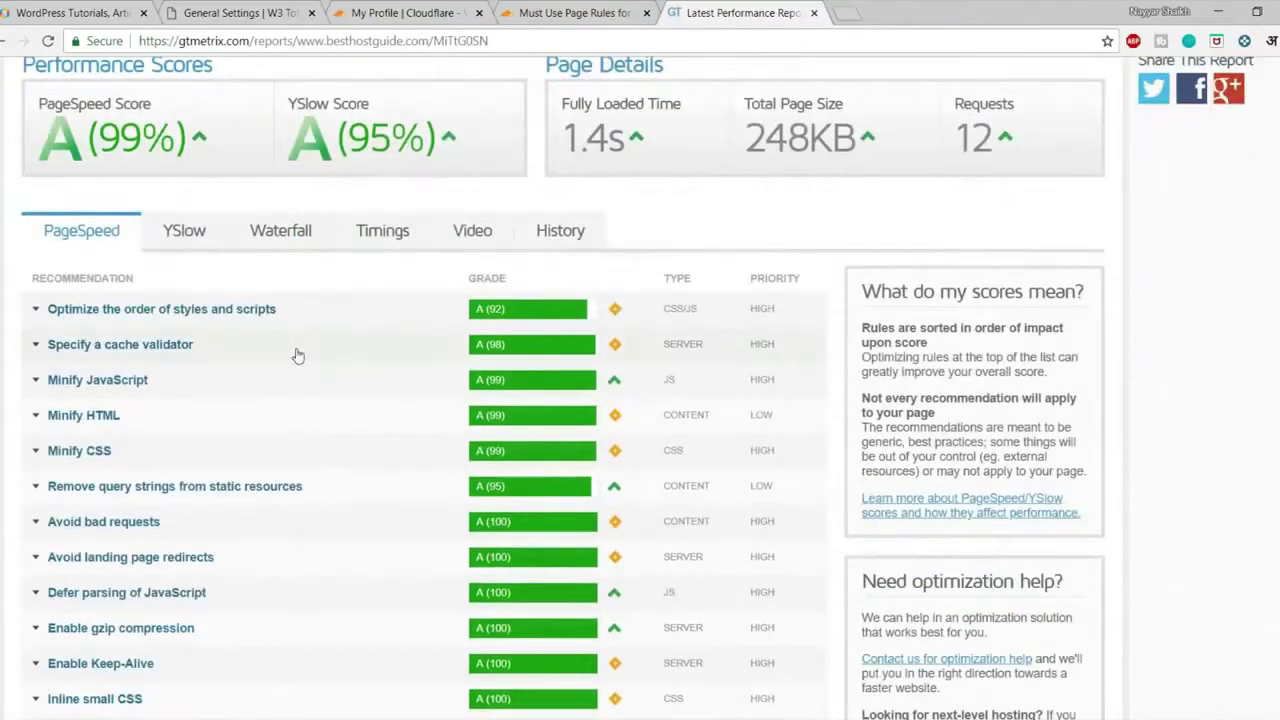
pyautogui.scroll(3, 306, 434)
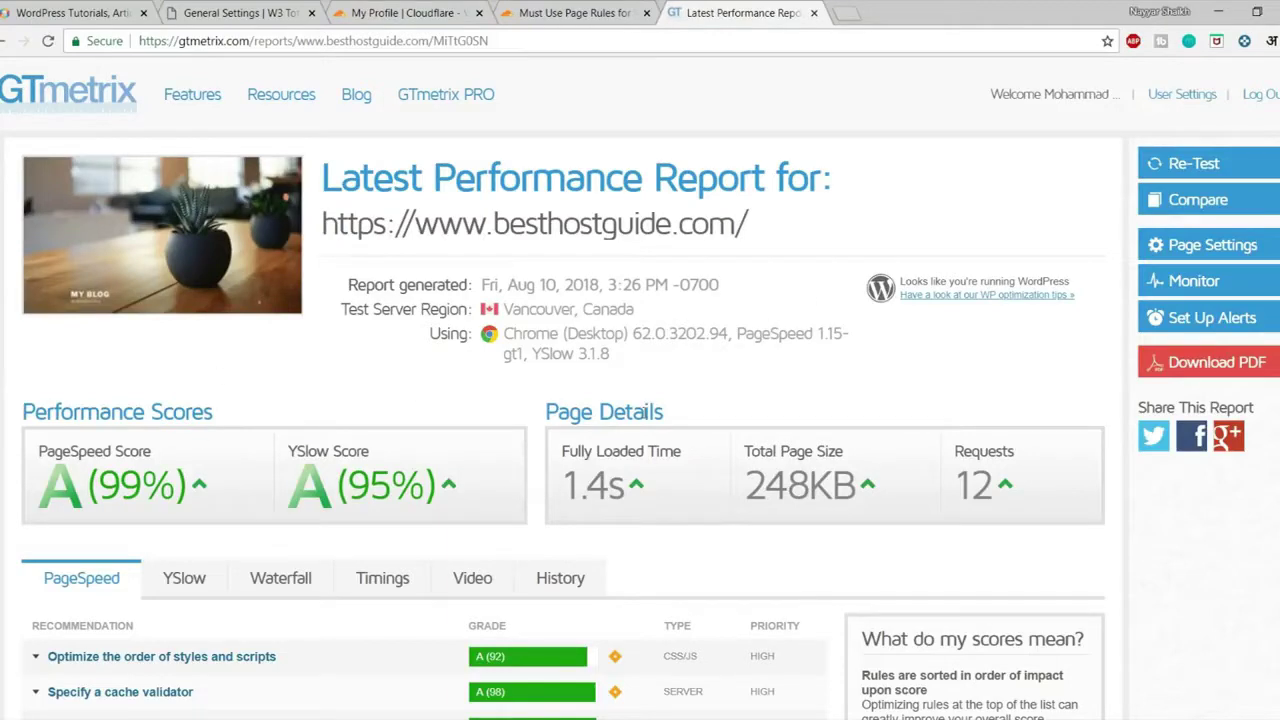
# Untick Minify Enable in W3 Total Cache General Settings and save with caches purged
pyautogui.click(240, 13)
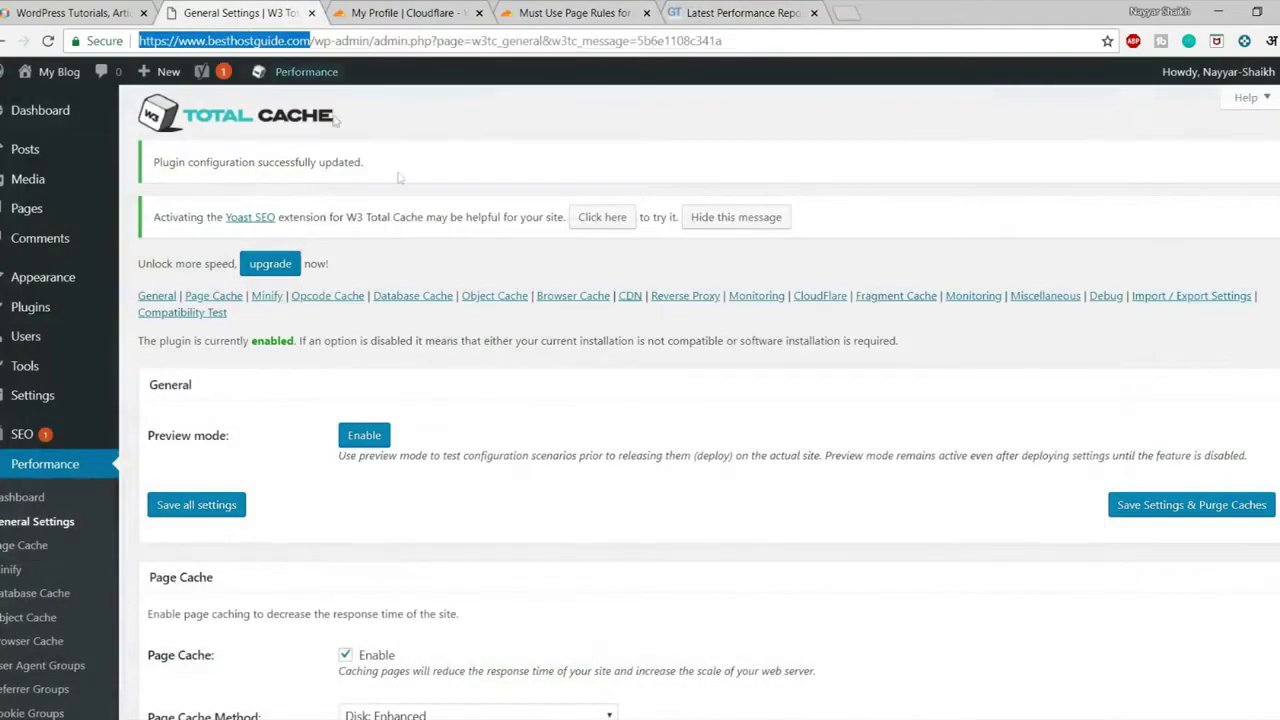
pyautogui.scroll(-3, 363, 329)
pyautogui.scroll(-4, 363, 329)
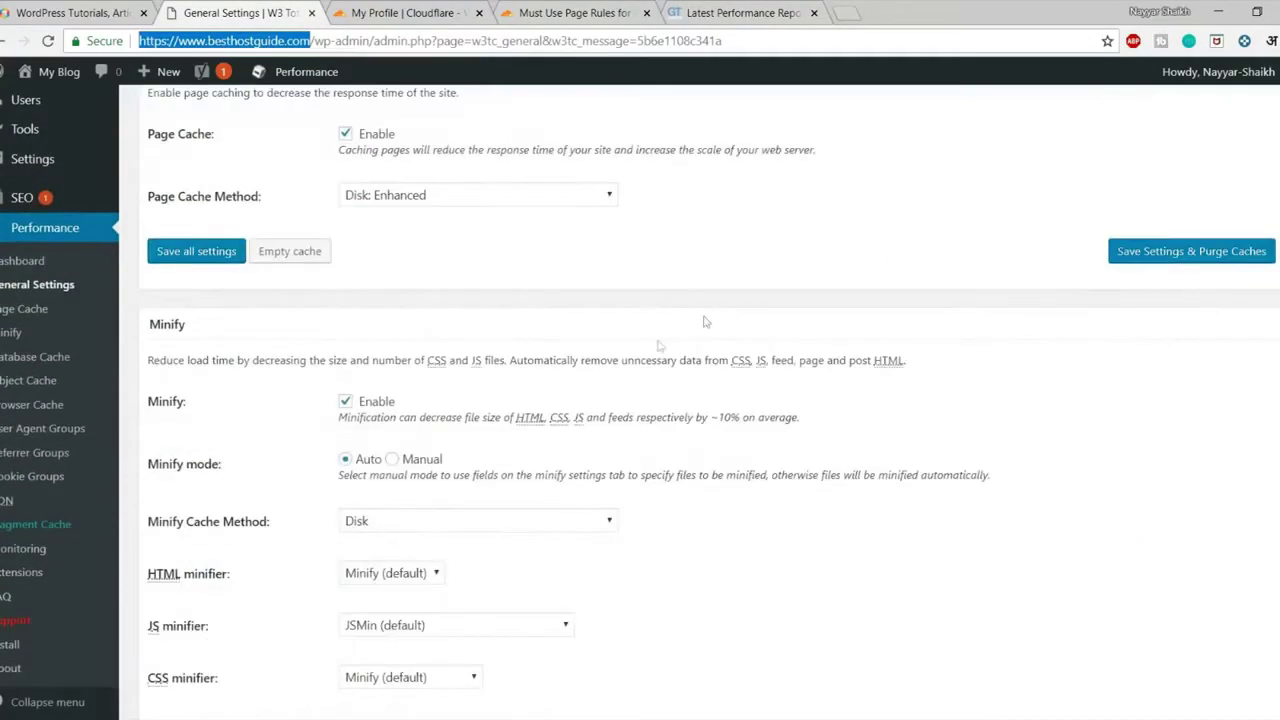
pyautogui.click(375, 402)
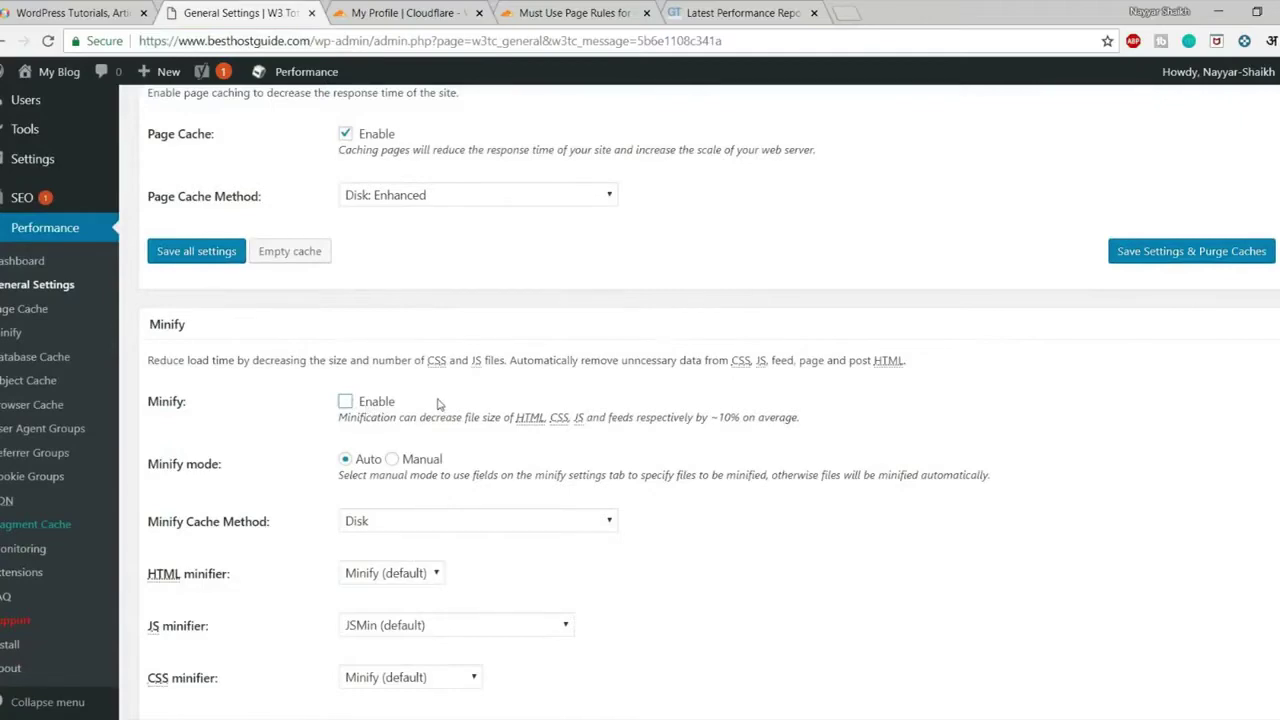
pyautogui.scroll(-3, 239, 375)
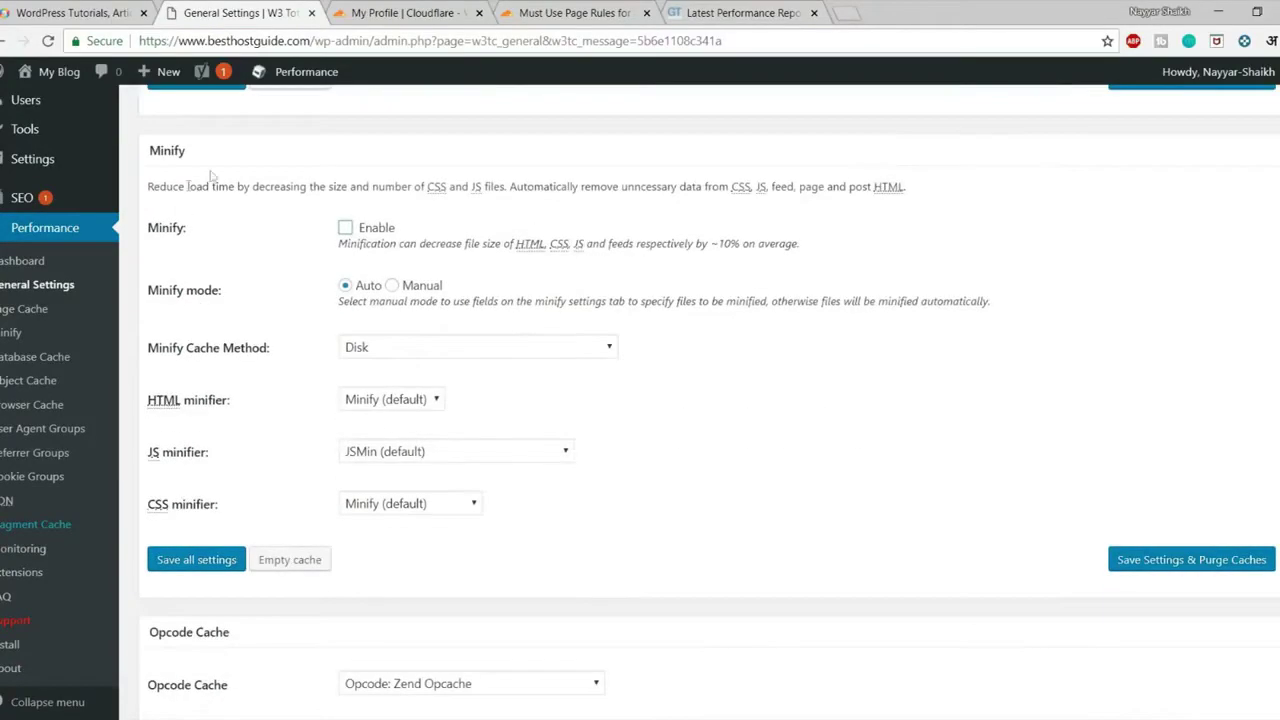
pyautogui.click(1183, 559)
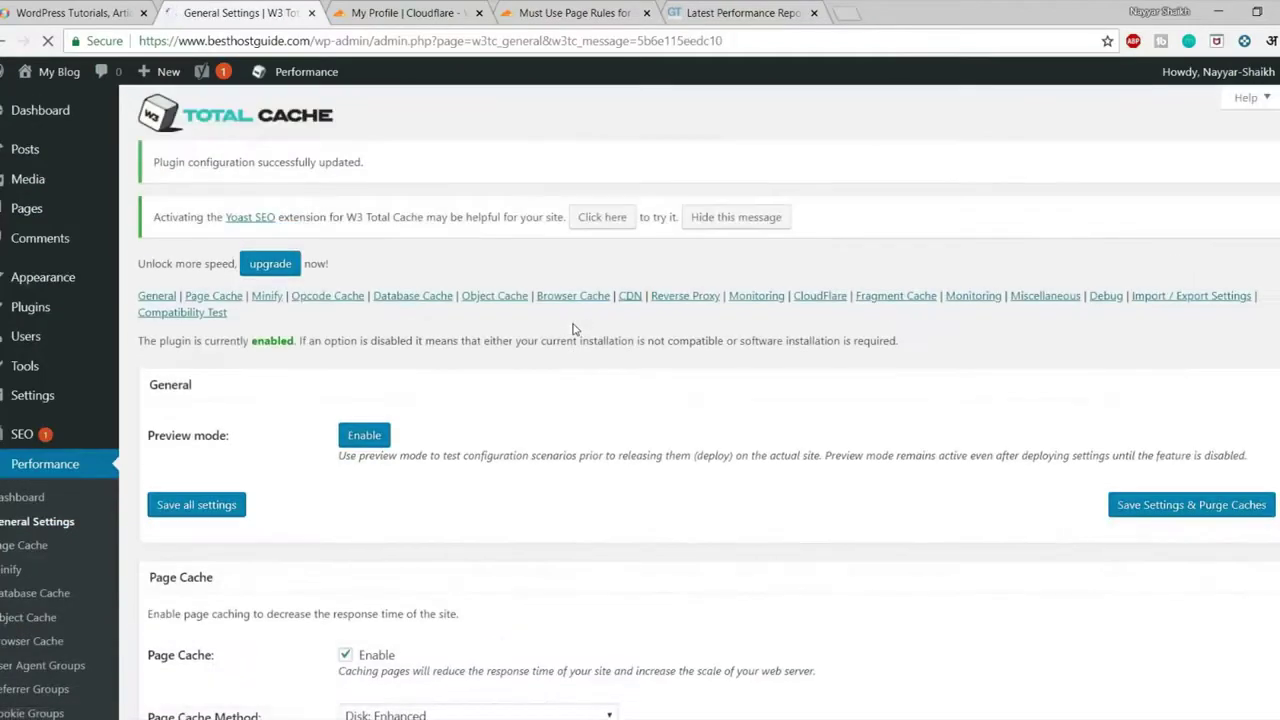
pyautogui.scroll(-5, 715, 445)
pyautogui.scroll(-3, 717, 451)
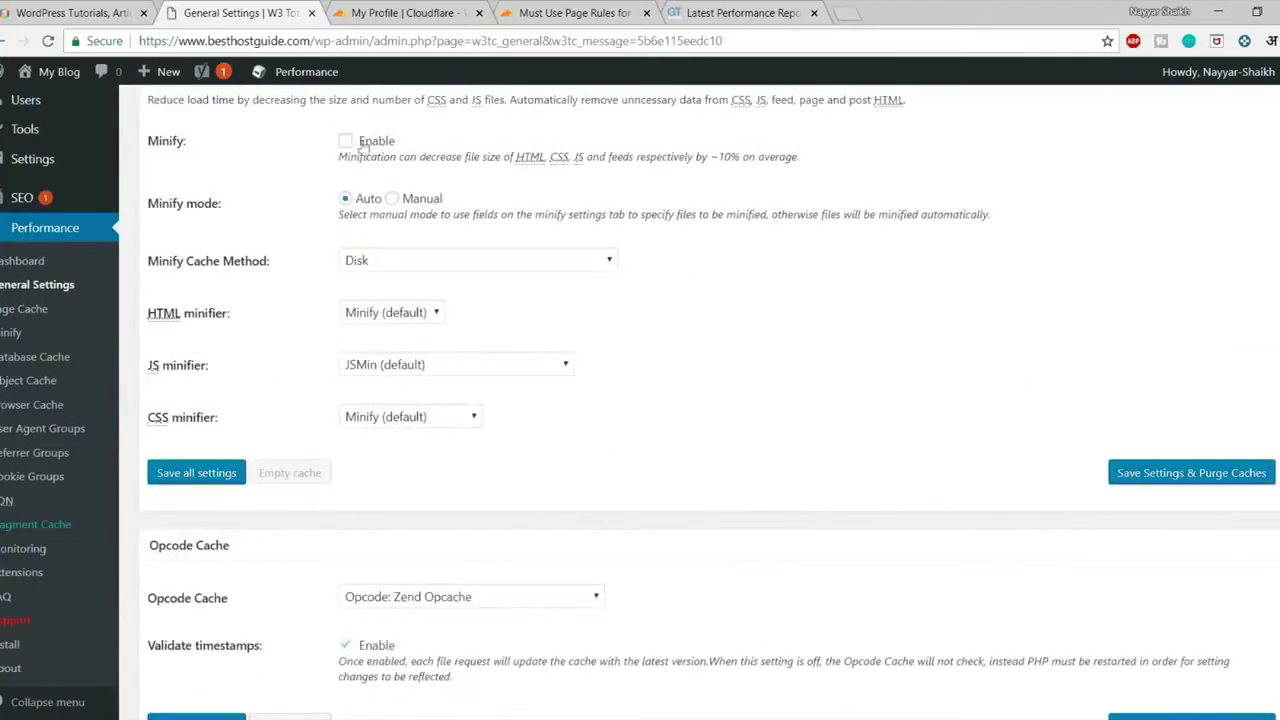